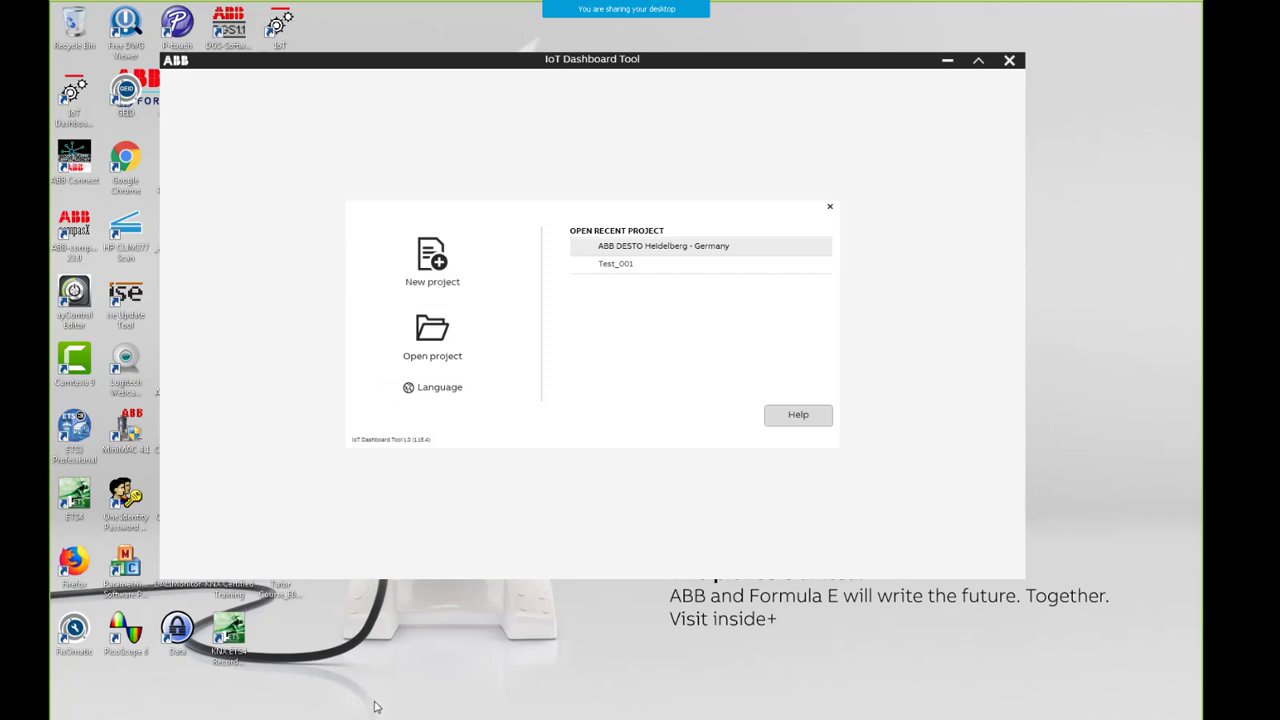
# Bring the ETS5 project window to the front and maximize it
pyautogui.moveTo(378, 700)
pyautogui.click(631, 708)
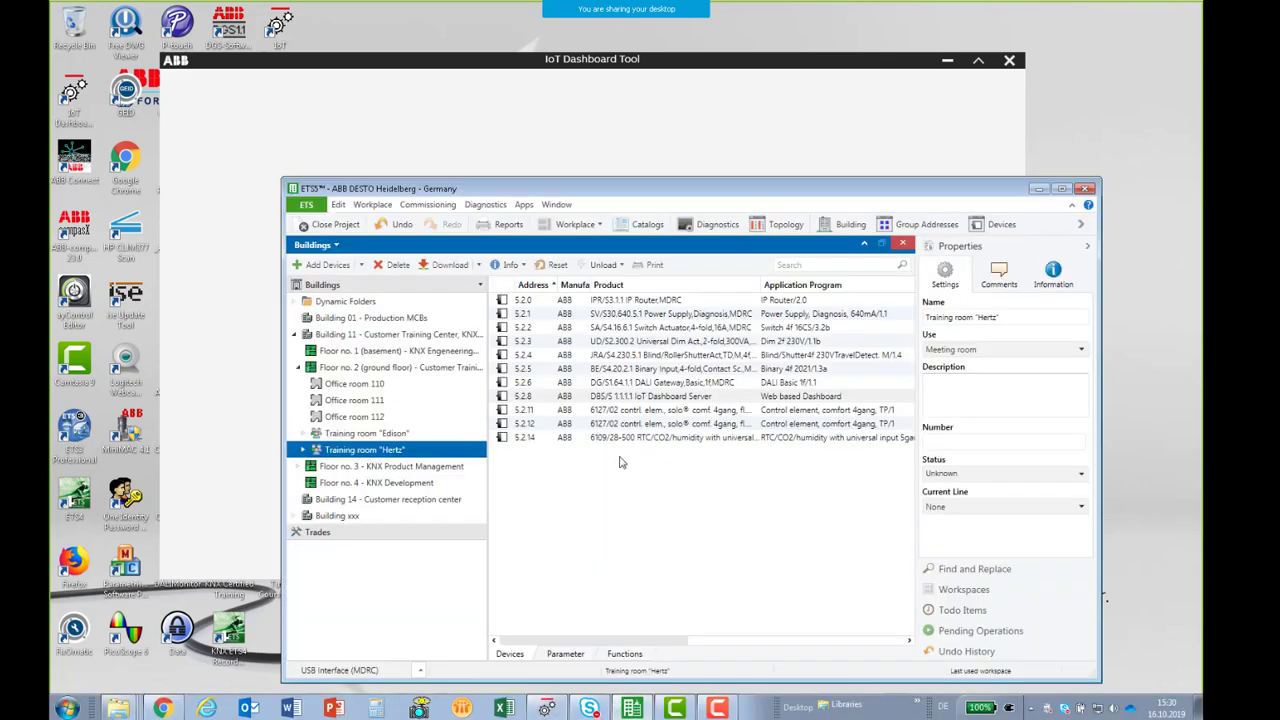
pyautogui.doubleClick(612, 188)
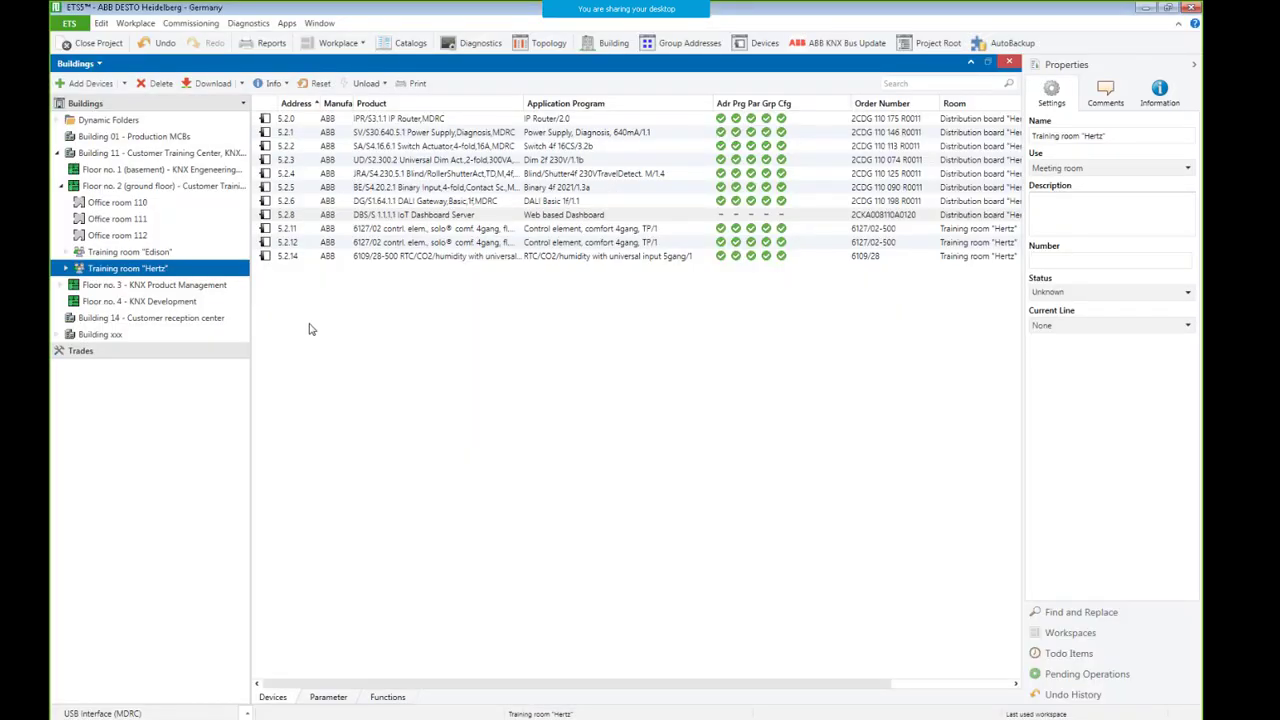
pyautogui.moveTo(302, 249); pyautogui.dragTo(147, 205)
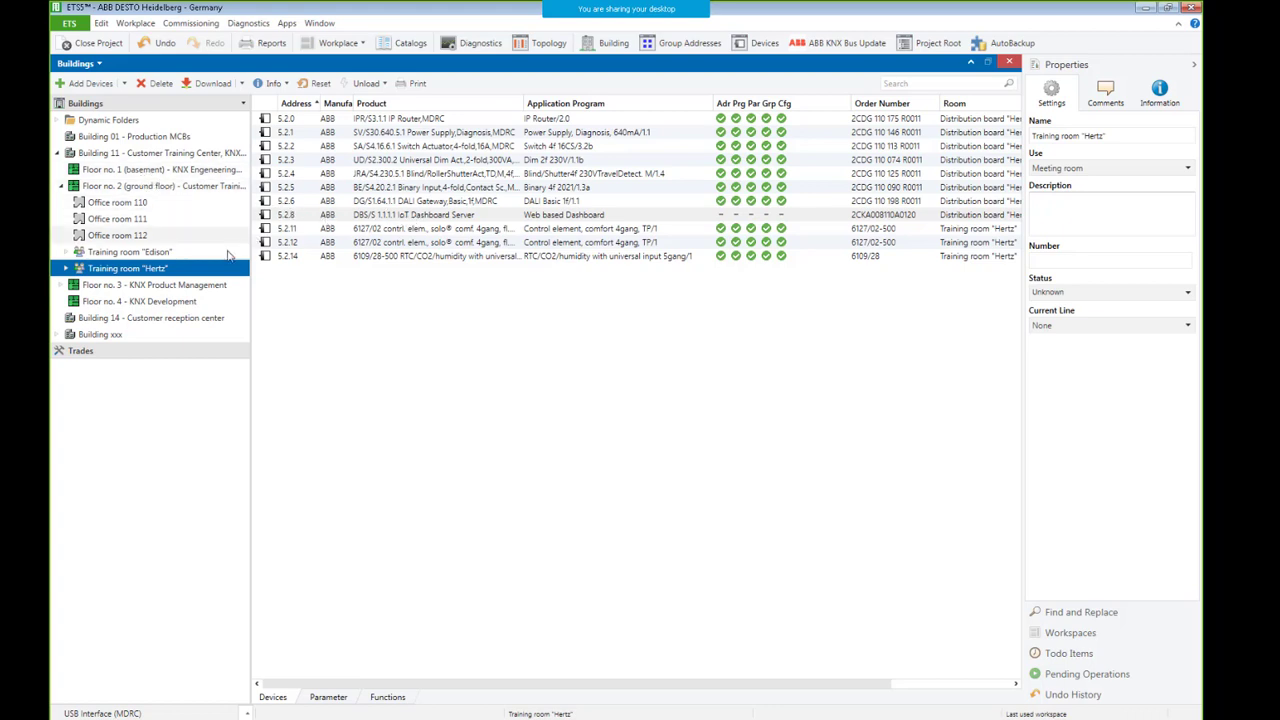
# Select device 5.2.8 under Distribution board Hertz and widen its Group Address column
pyautogui.click(65, 268)
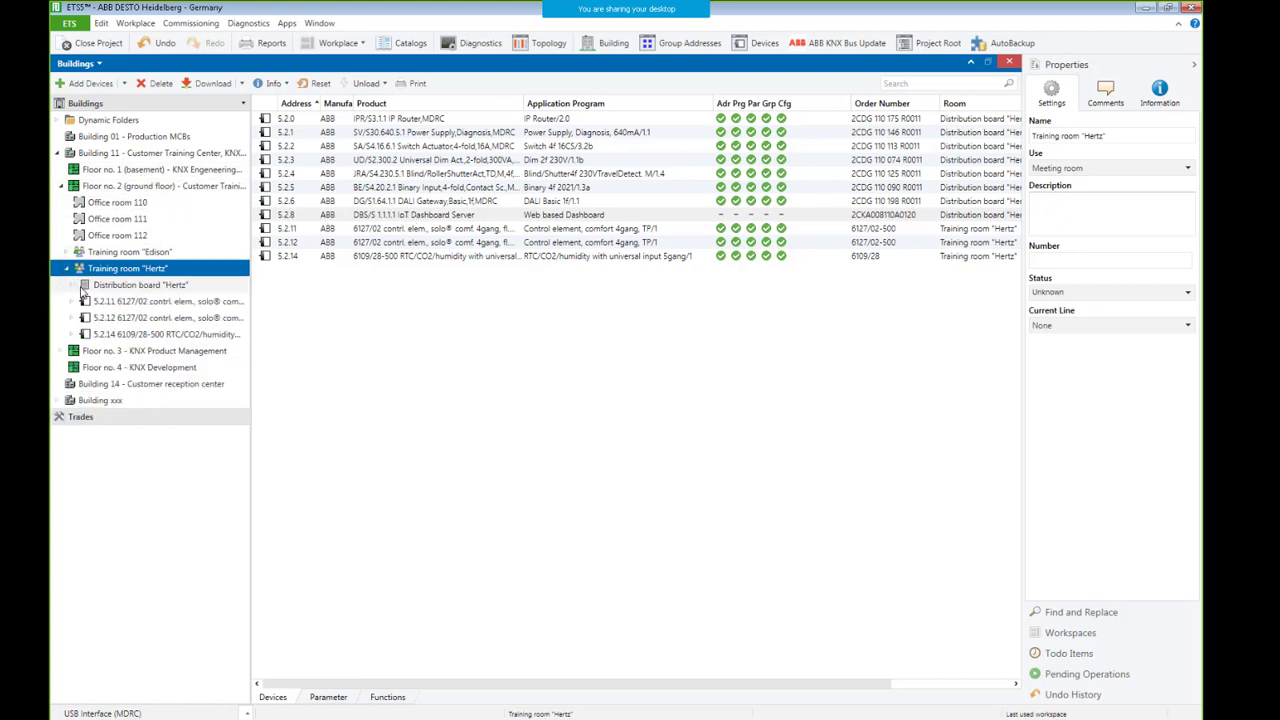
pyautogui.click(101, 303)
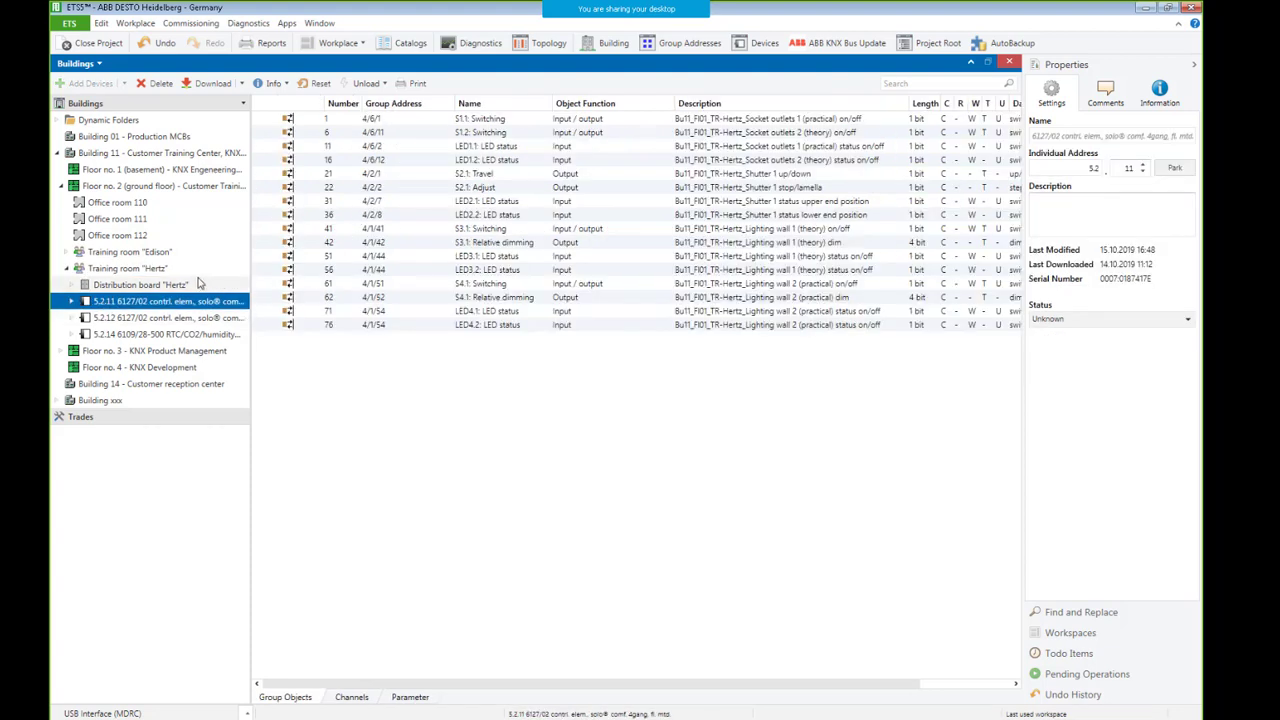
pyautogui.click(128, 189)
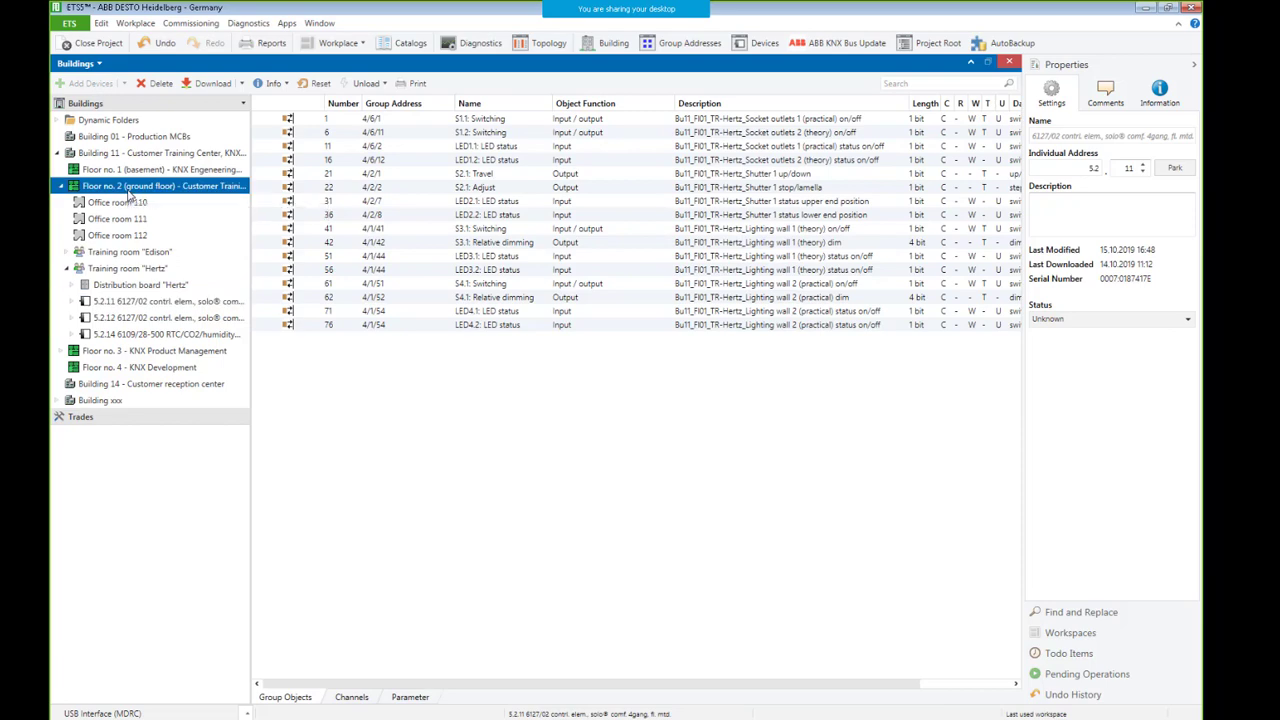
pyautogui.click(150, 269)
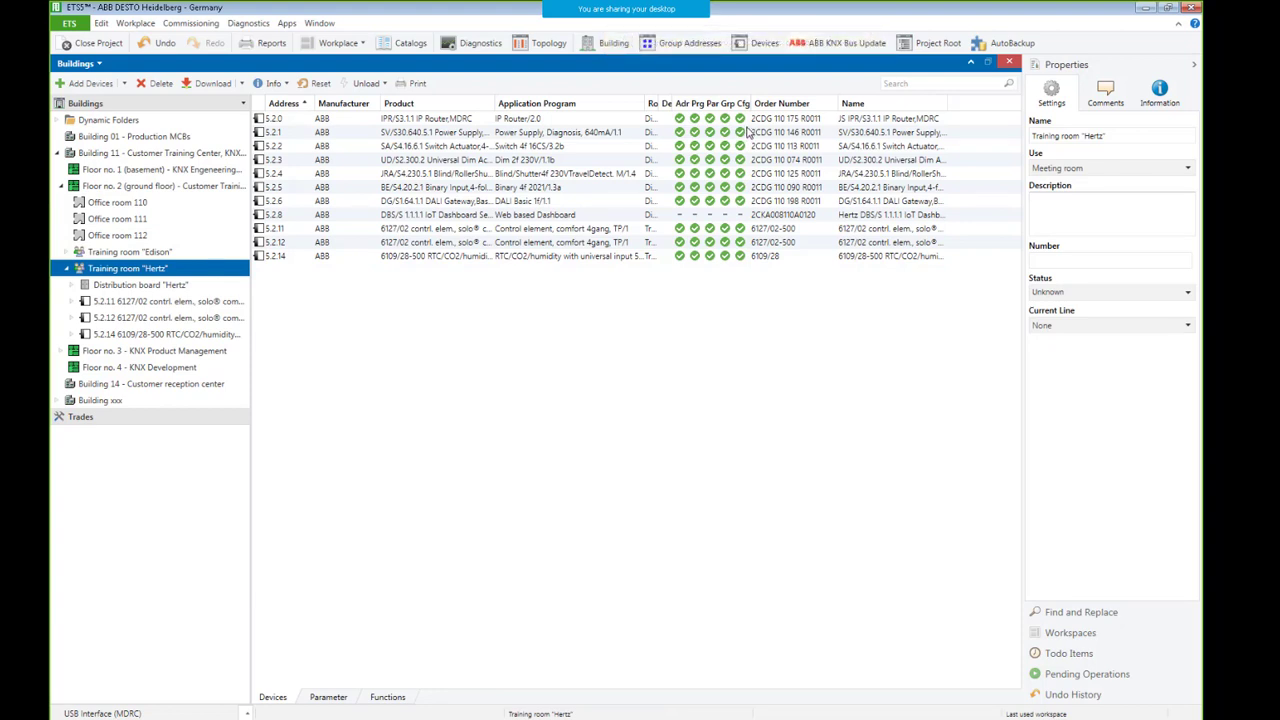
pyautogui.click(553, 216)
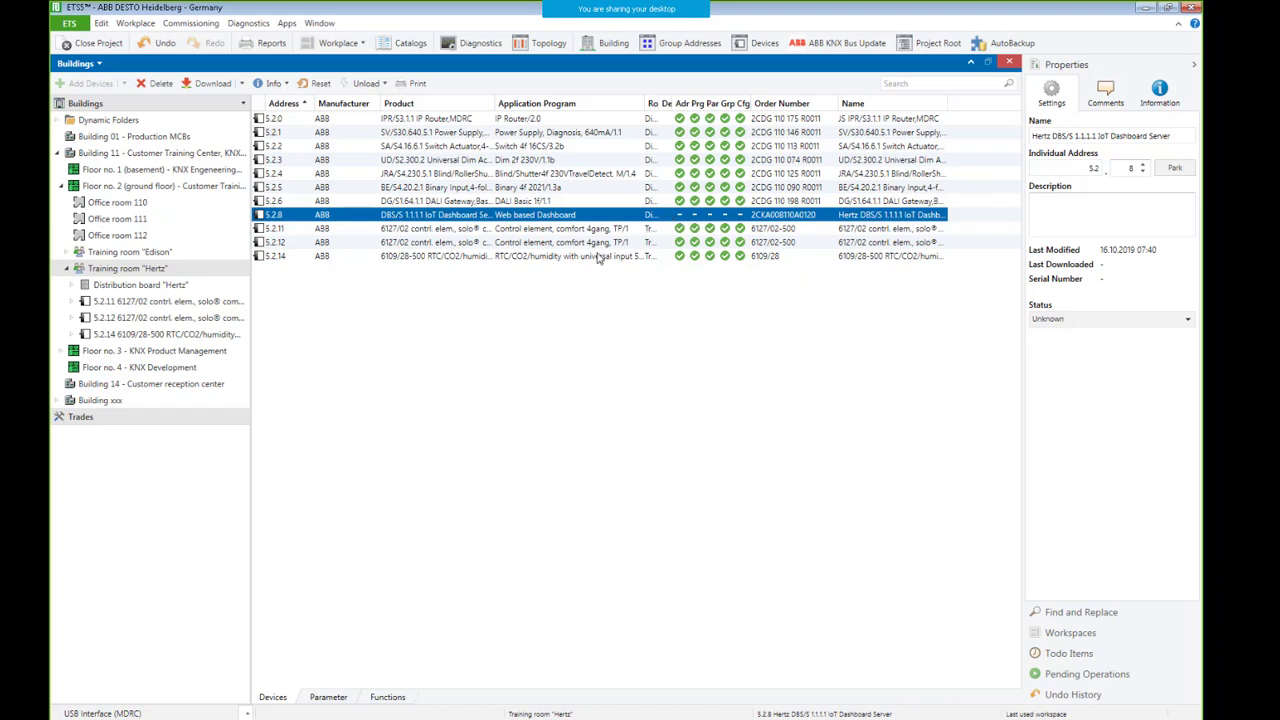
pyautogui.click(77, 287)
pyautogui.click(77, 287)
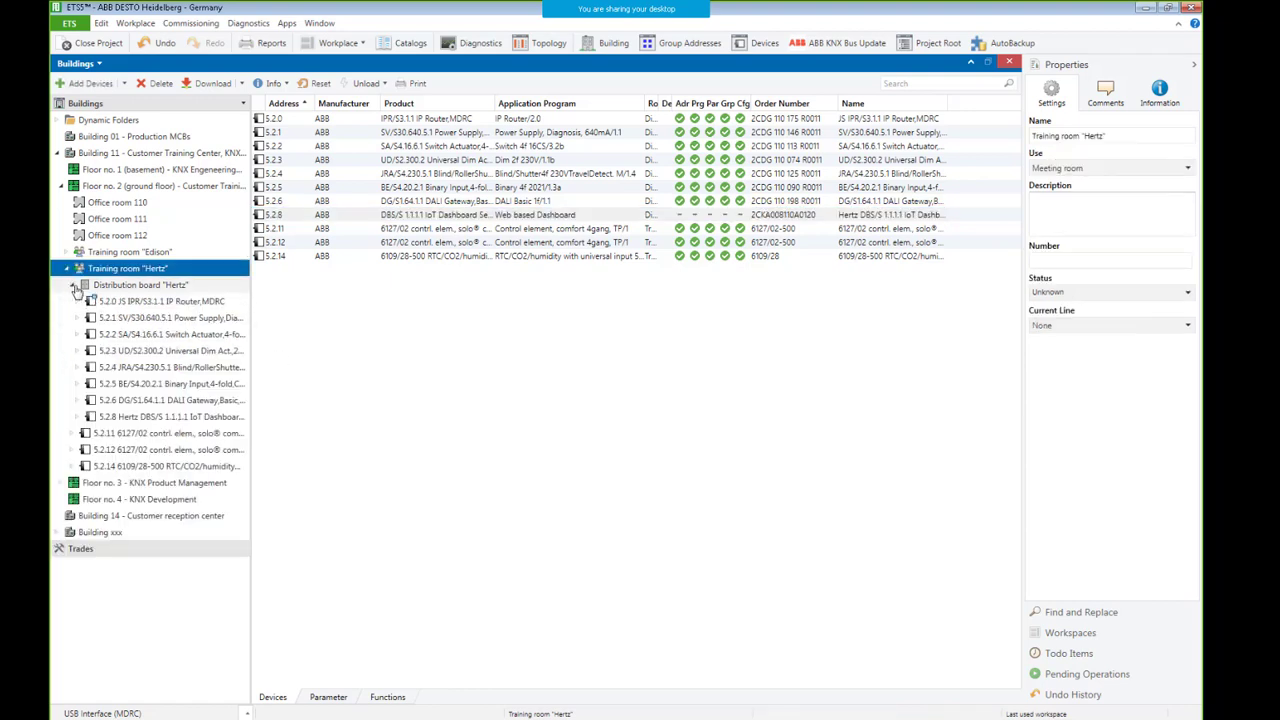
pyautogui.click(138, 418)
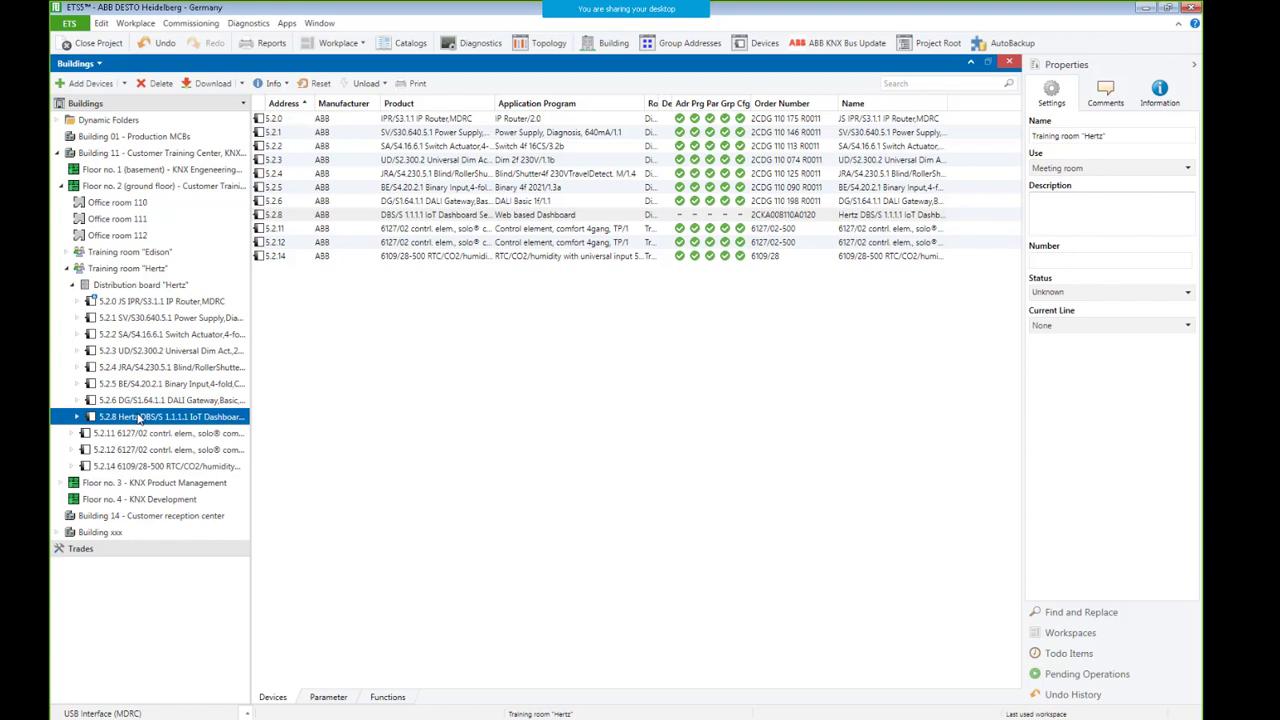
pyautogui.moveTo(455, 105); pyautogui.dragTo(692, 105)
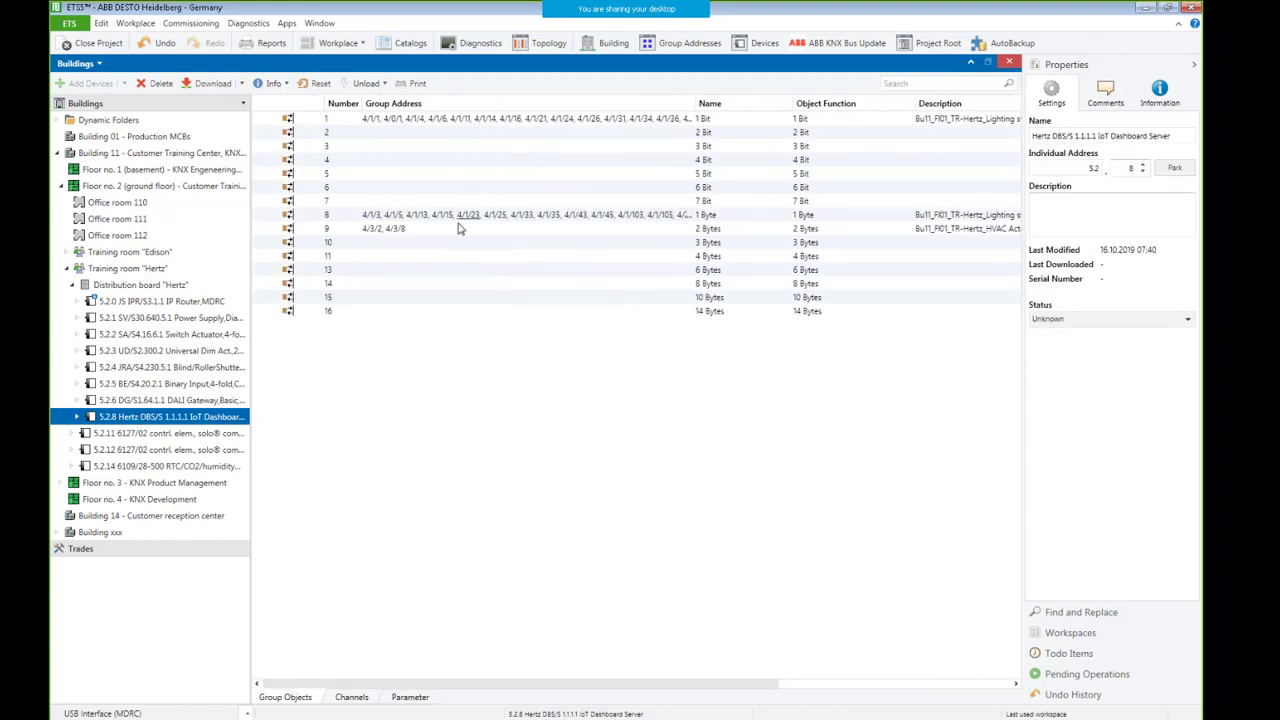
# Check the full group address lists in the tooltips, then minimize ETS5
pyautogui.moveTo(466, 219)
pyautogui.moveTo(416, 222)
pyautogui.click(1145, 8)
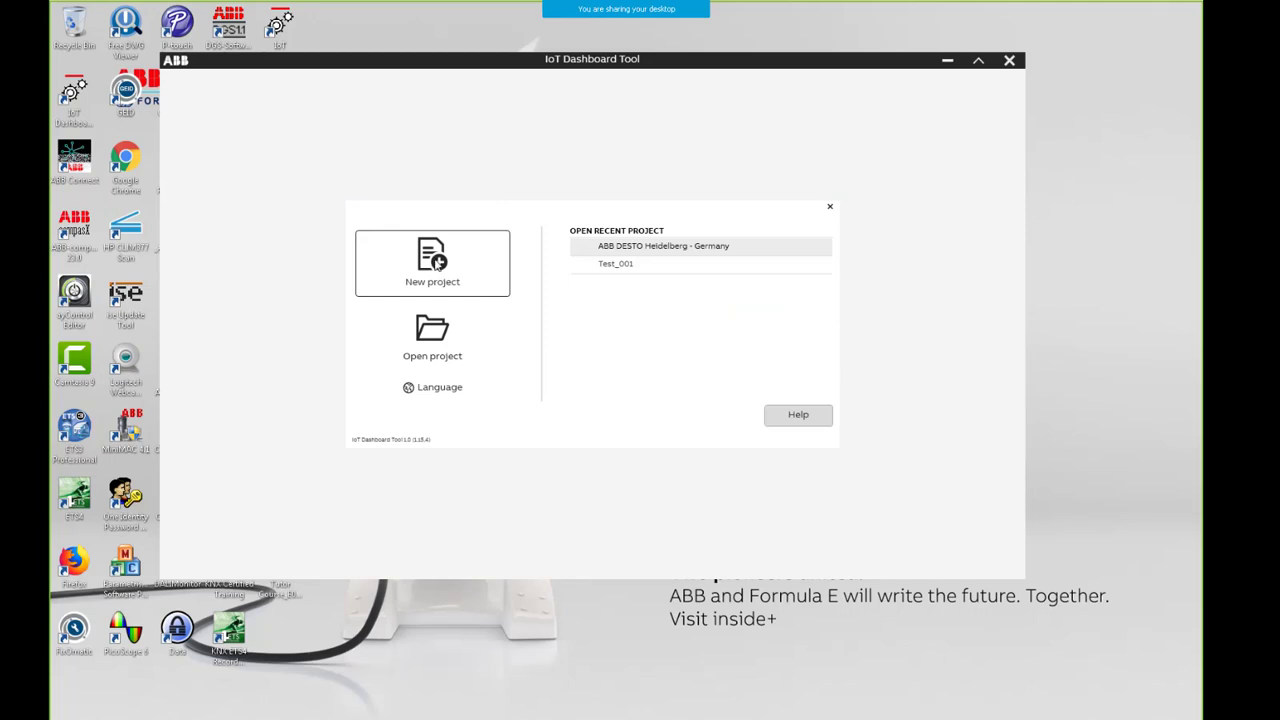
pyautogui.click(437, 262)
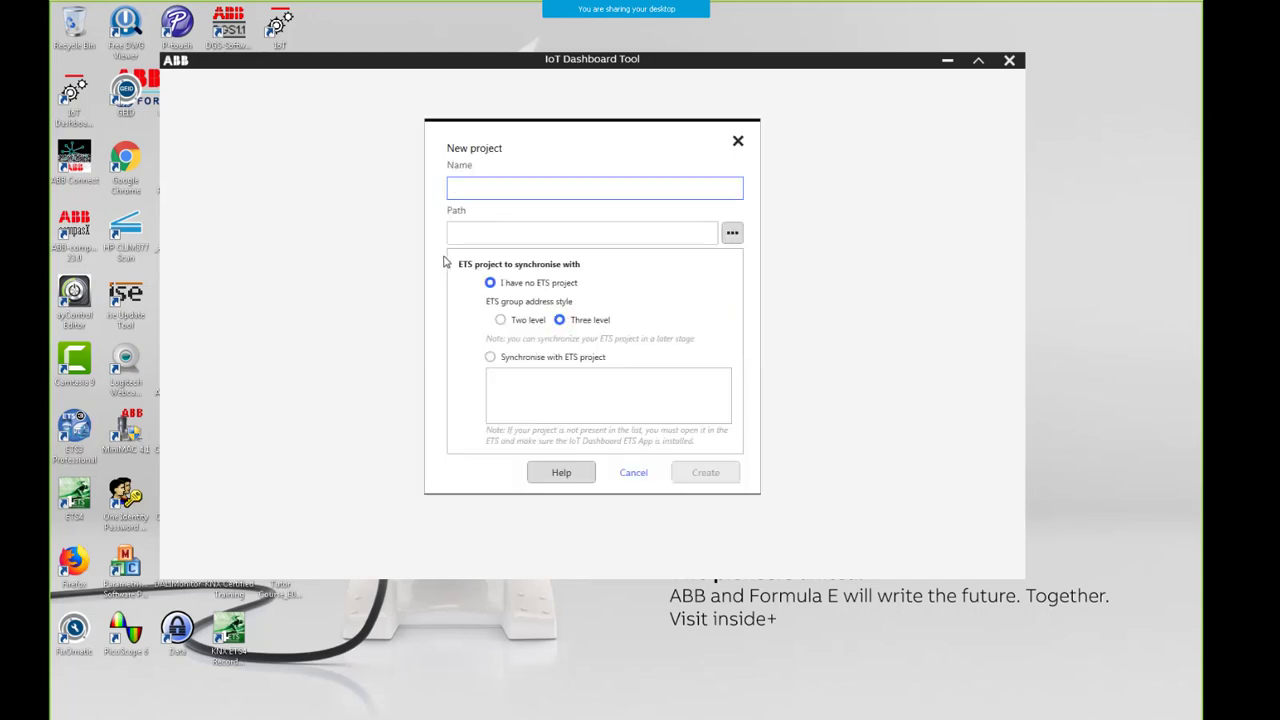
pyautogui.write('Hotel XYZ')
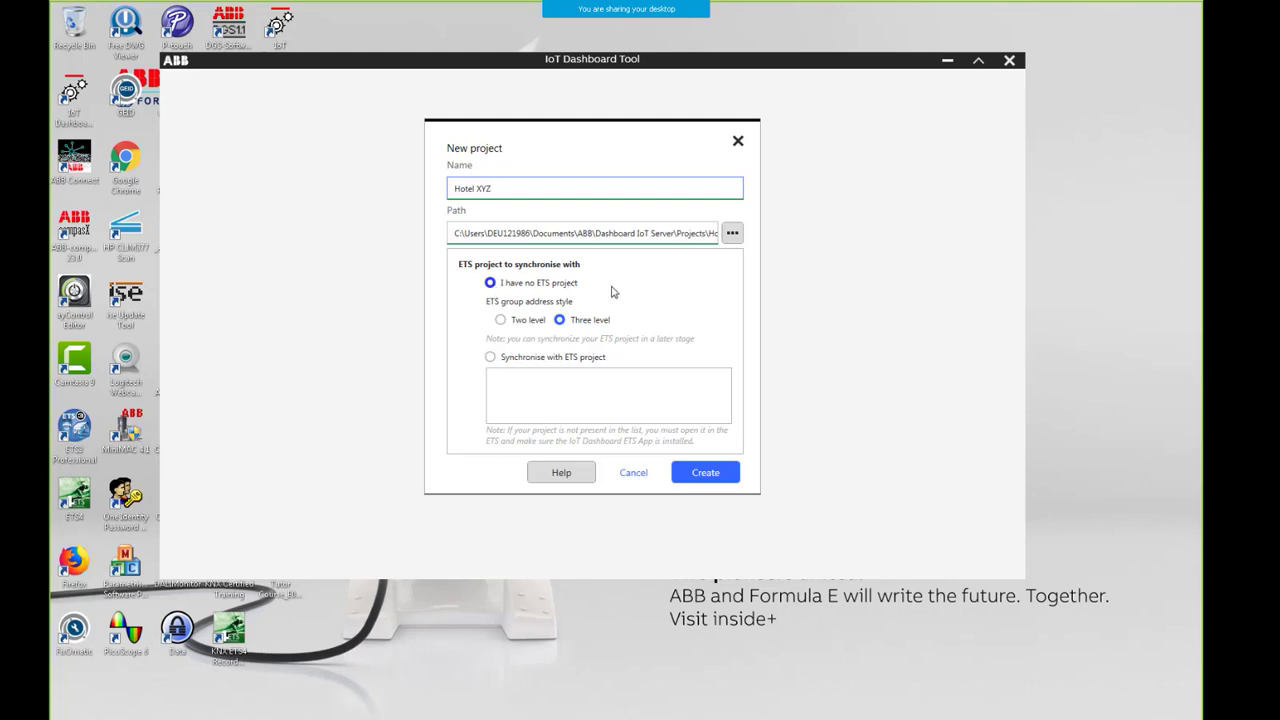
pyautogui.click(500, 319)
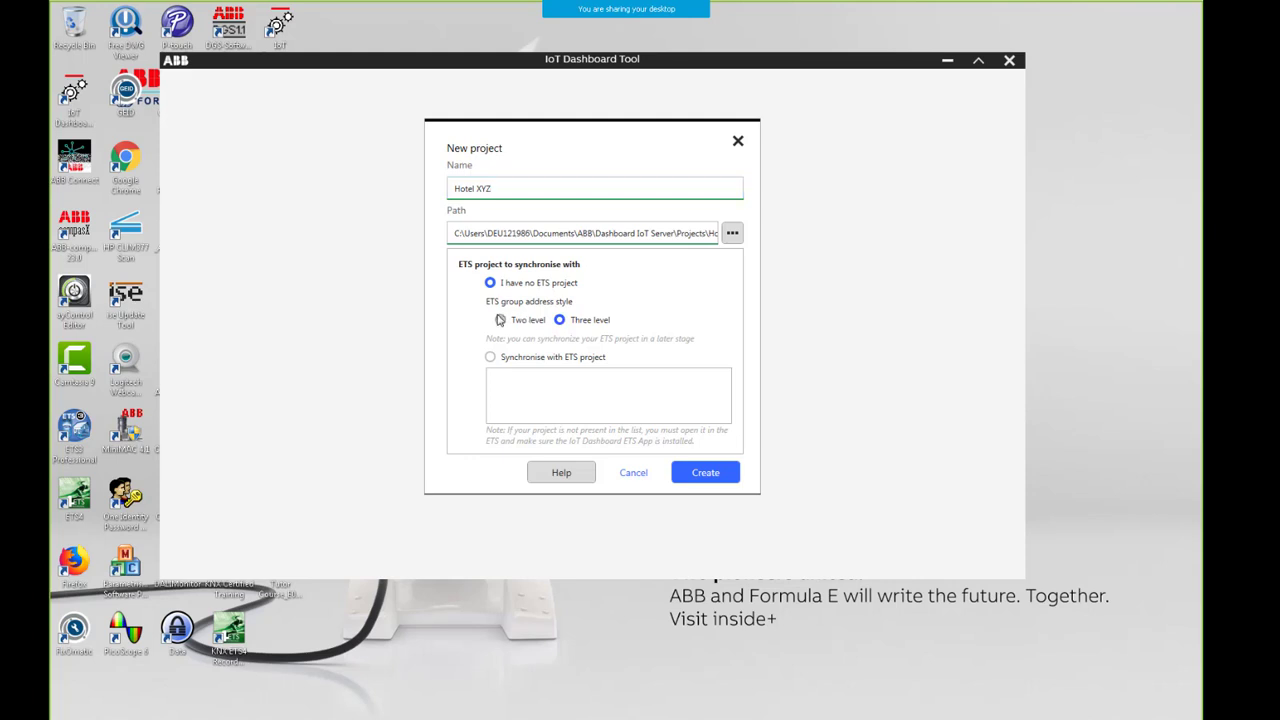
pyautogui.click(560, 320)
pyautogui.click(491, 358)
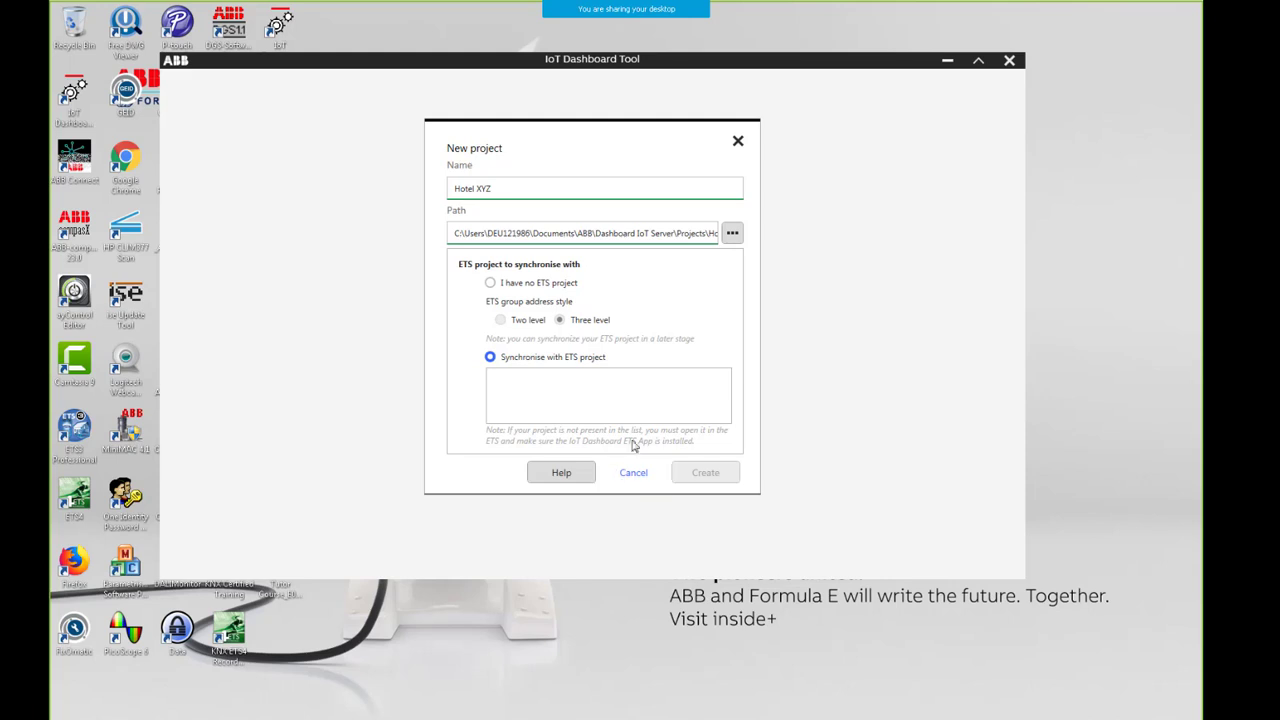
pyautogui.click(738, 141)
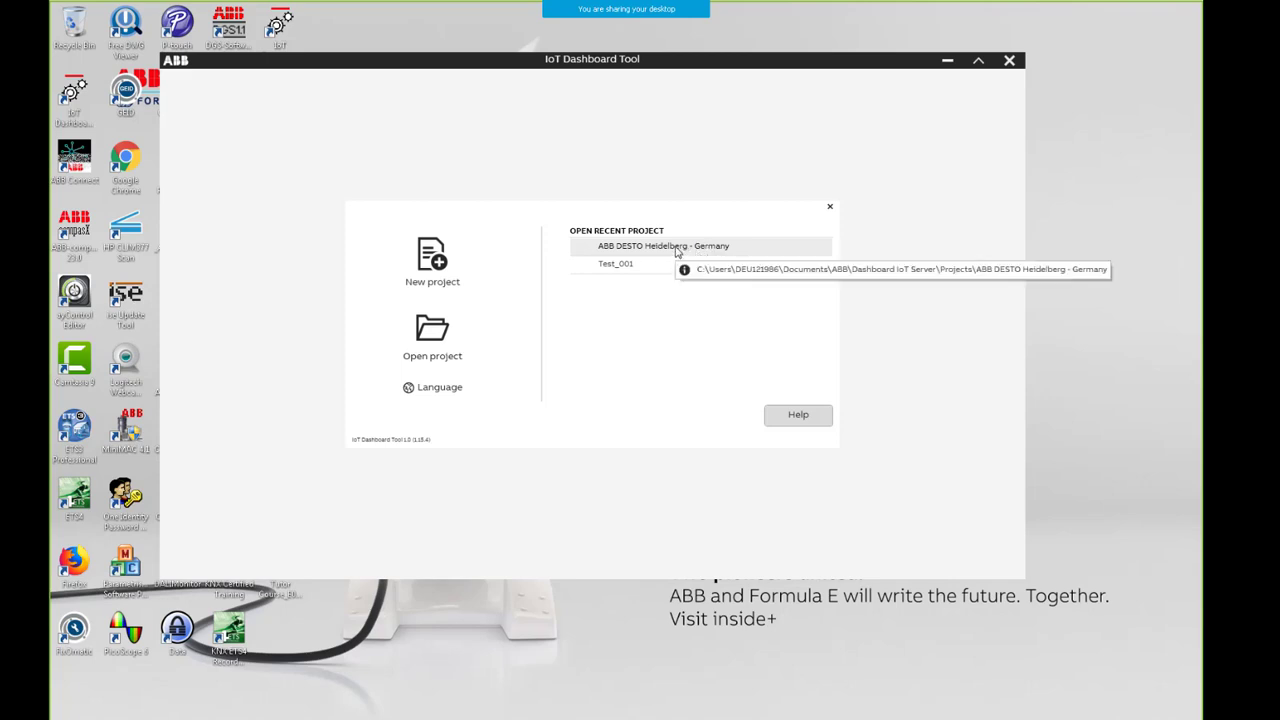
# Open ABB DESTO Heidelberg - Germany full-screen and expand Building 11 and Floor no. 2
pyautogui.click(676, 251)
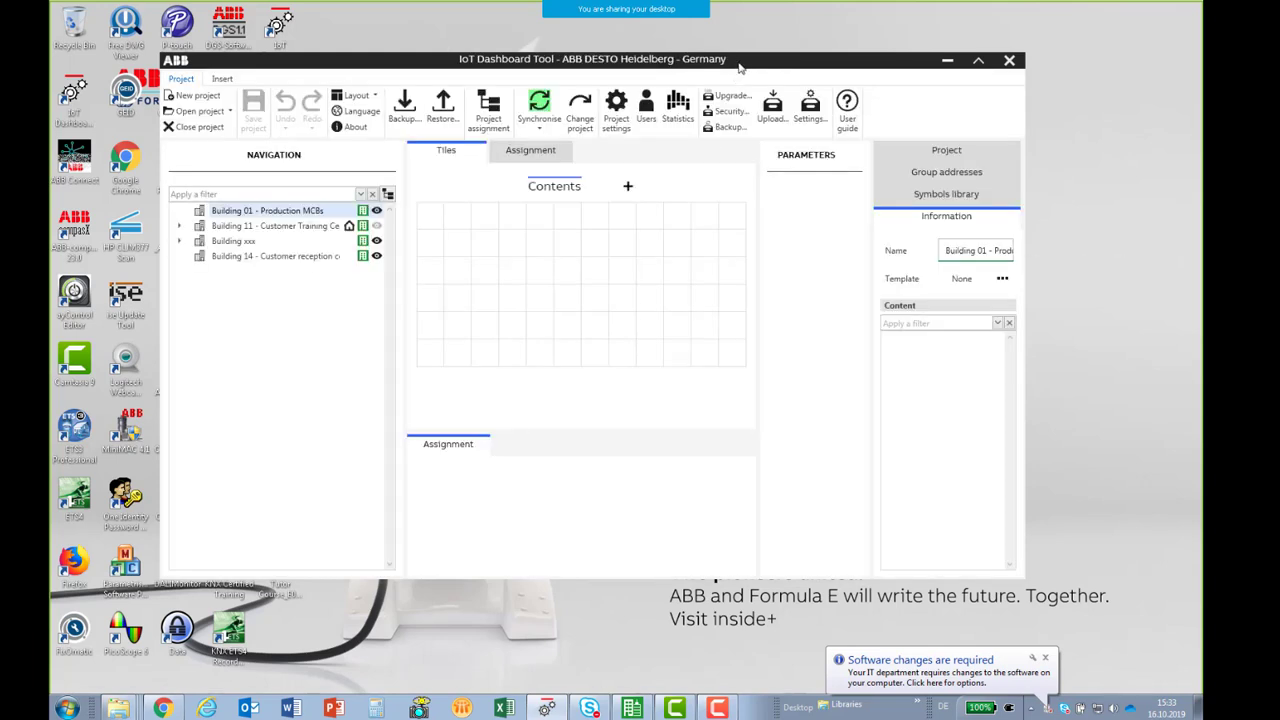
pyautogui.doubleClick(740, 67)
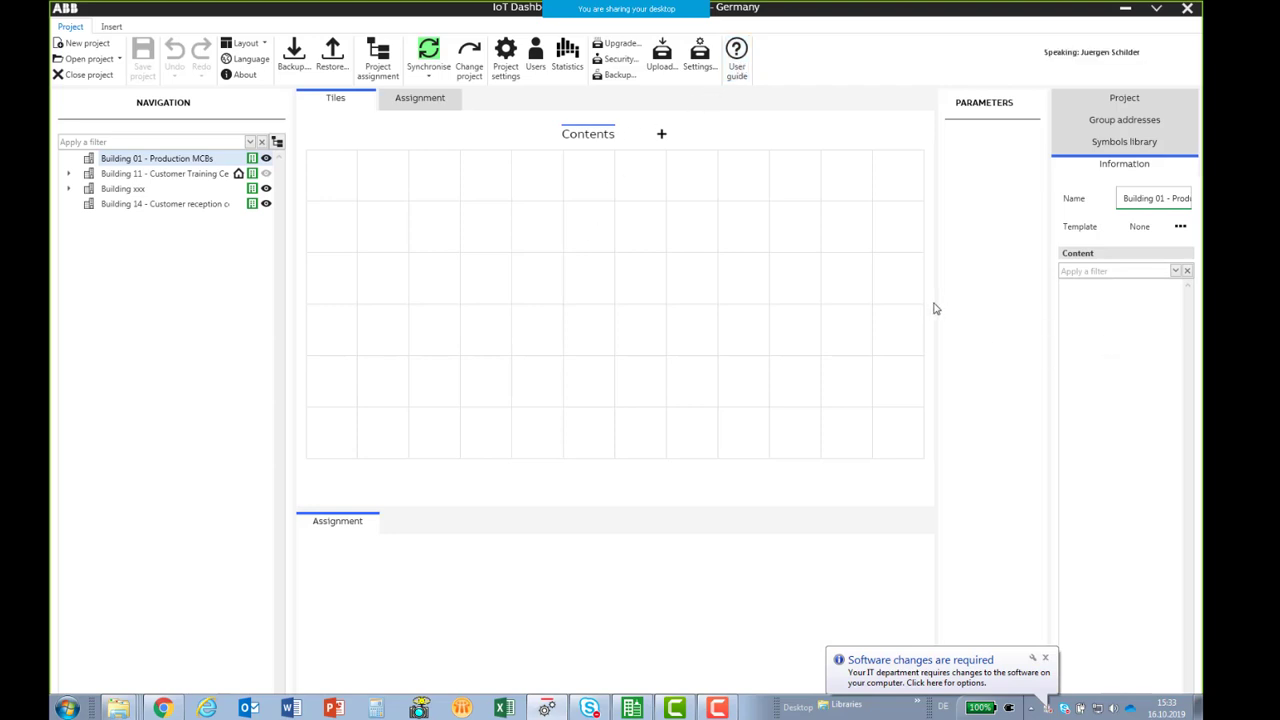
pyautogui.moveTo(934, 302); pyautogui.dragTo(884, 300)
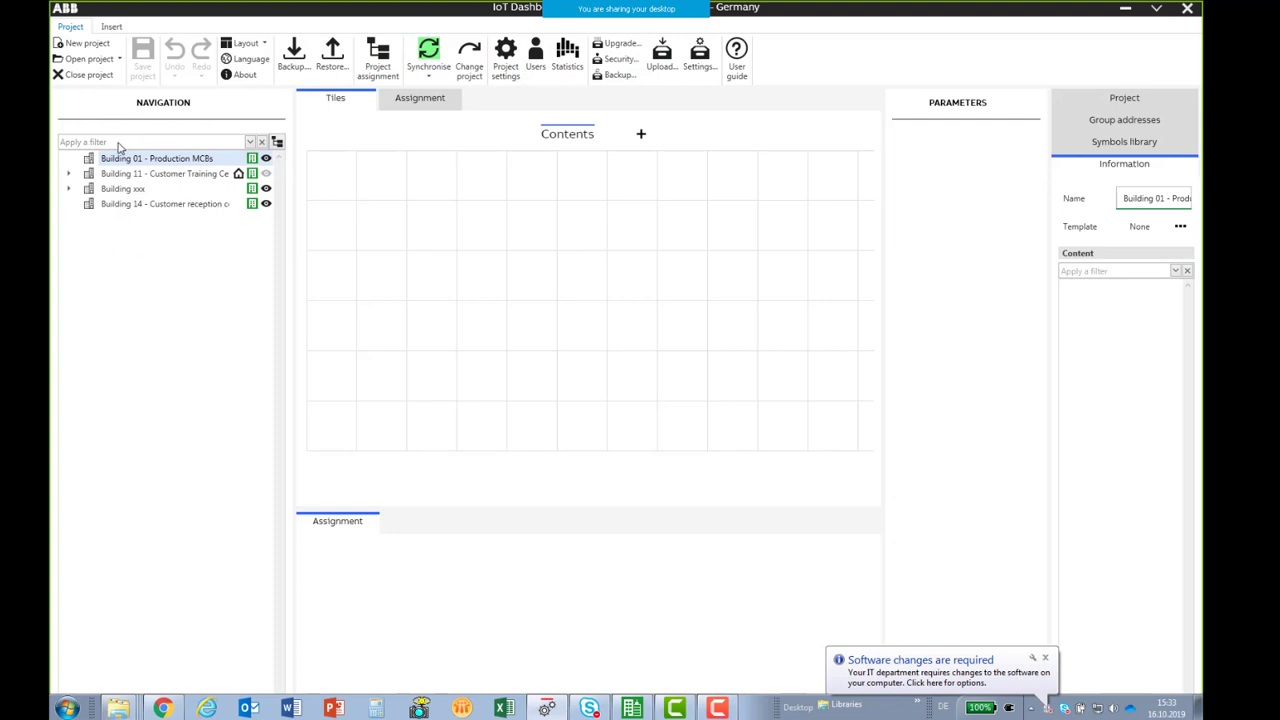
pyautogui.click(68, 176)
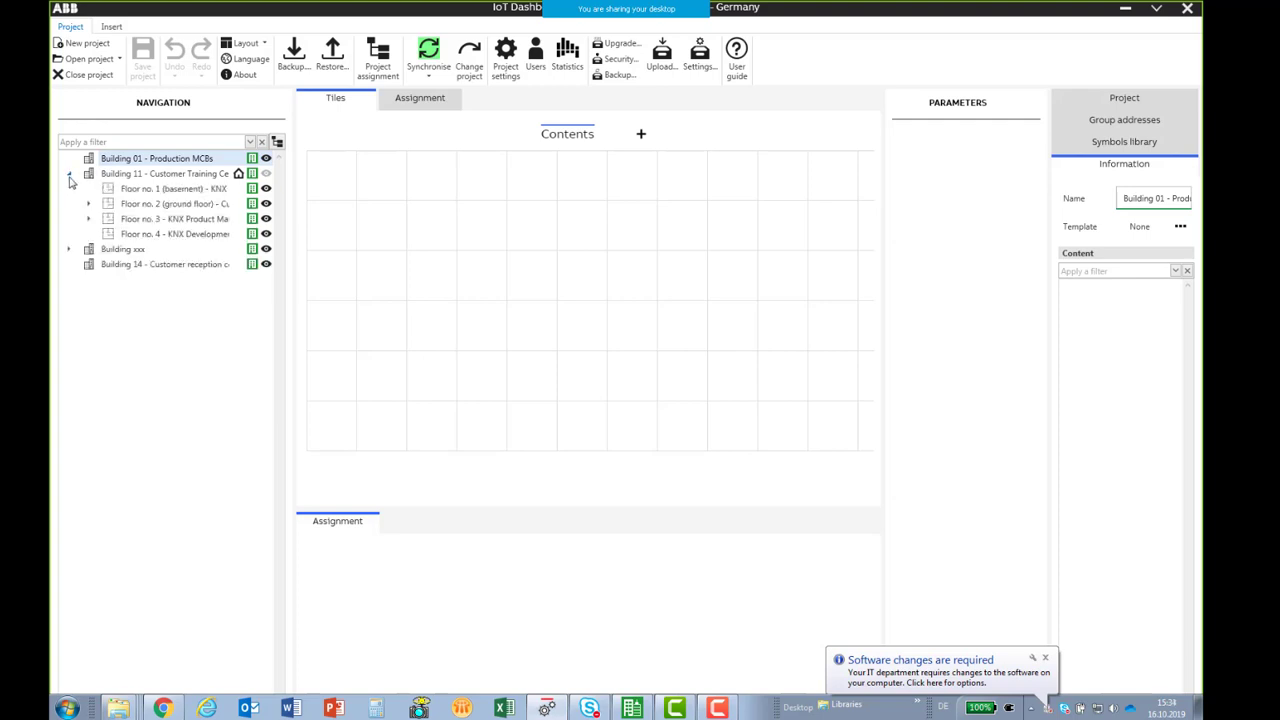
pyautogui.click(88, 204)
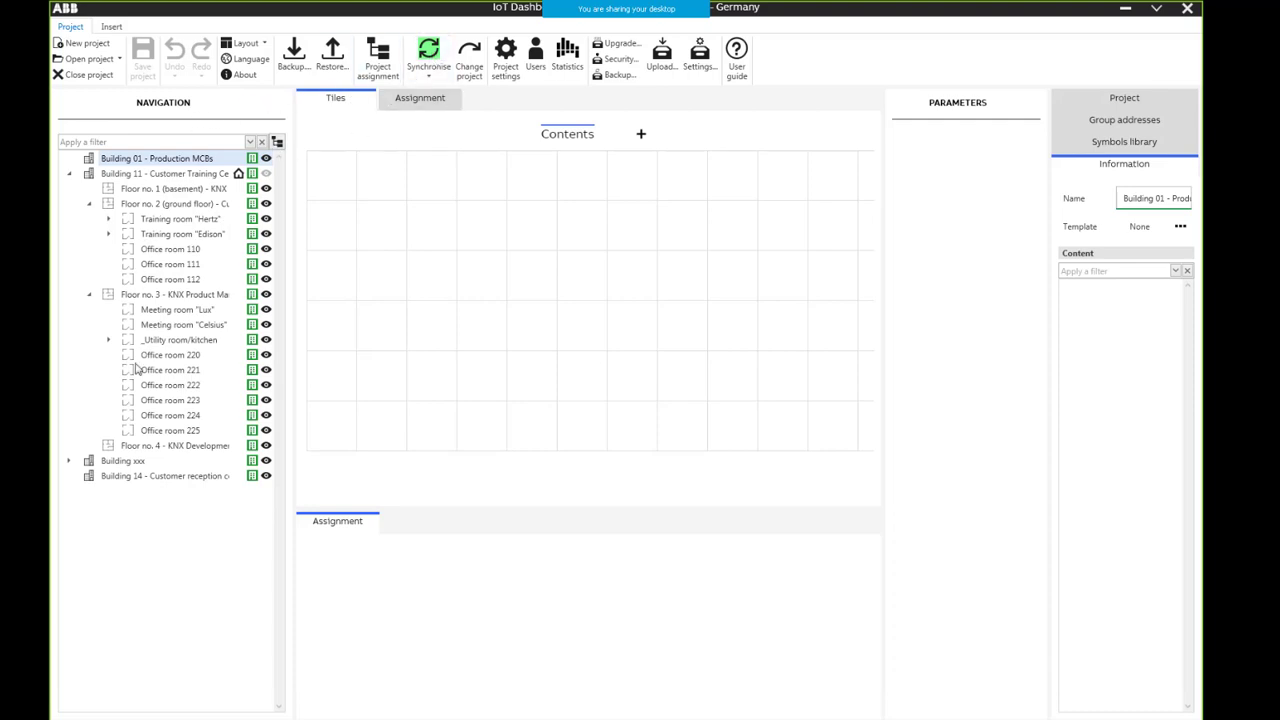
# List group addresses with 4 Building 11 expanded (4/0–4/7), then select Training room Edison
pyautogui.click(1118, 121)
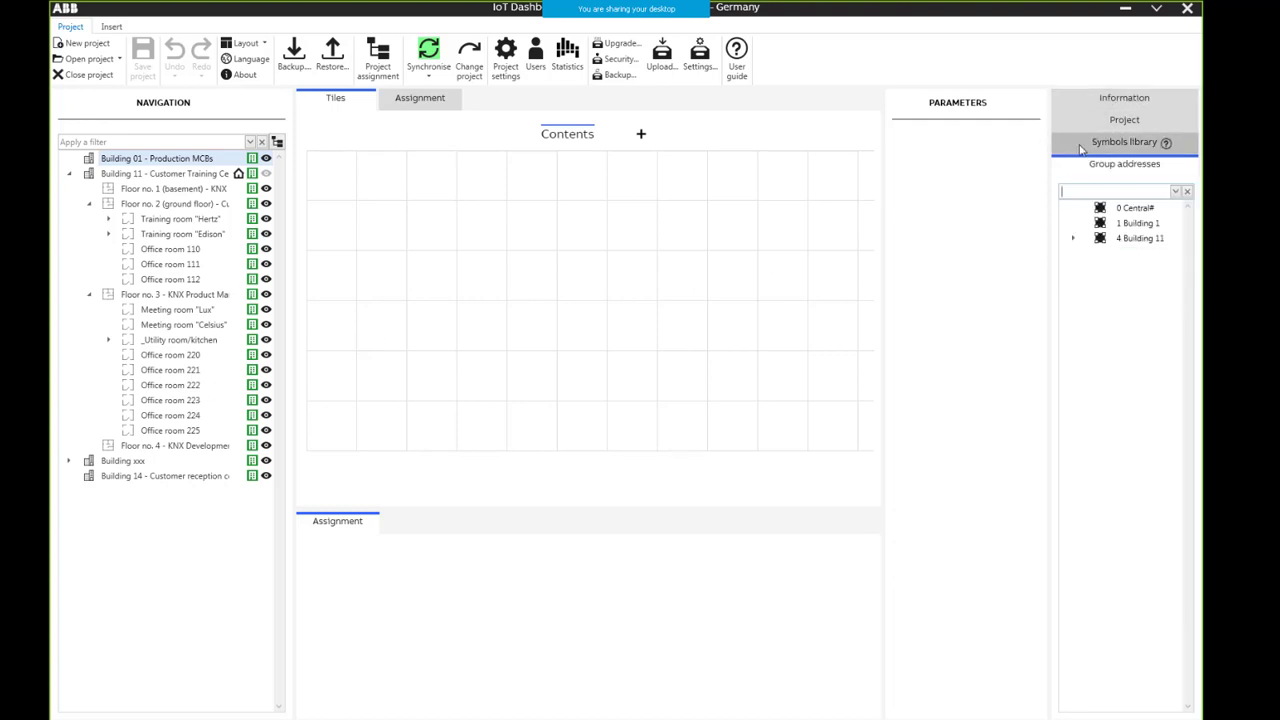
pyautogui.moveTo(1048, 188); pyautogui.dragTo(912, 182)
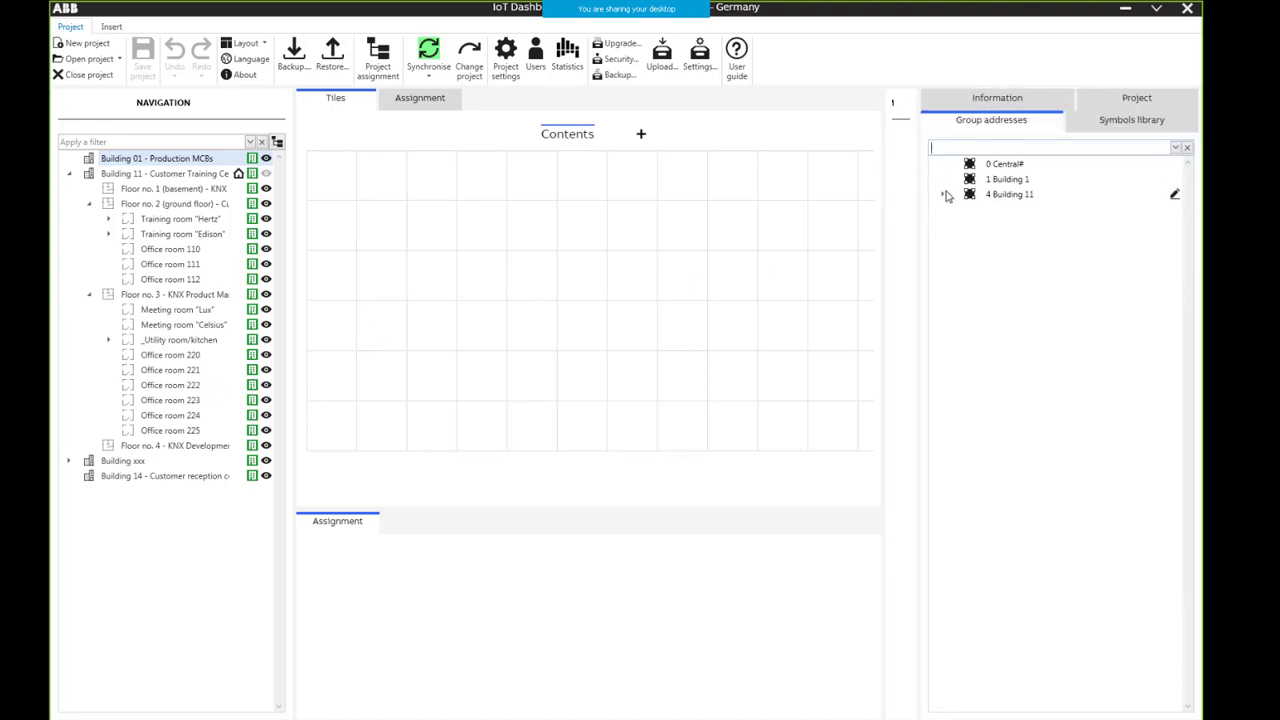
pyautogui.click(945, 194)
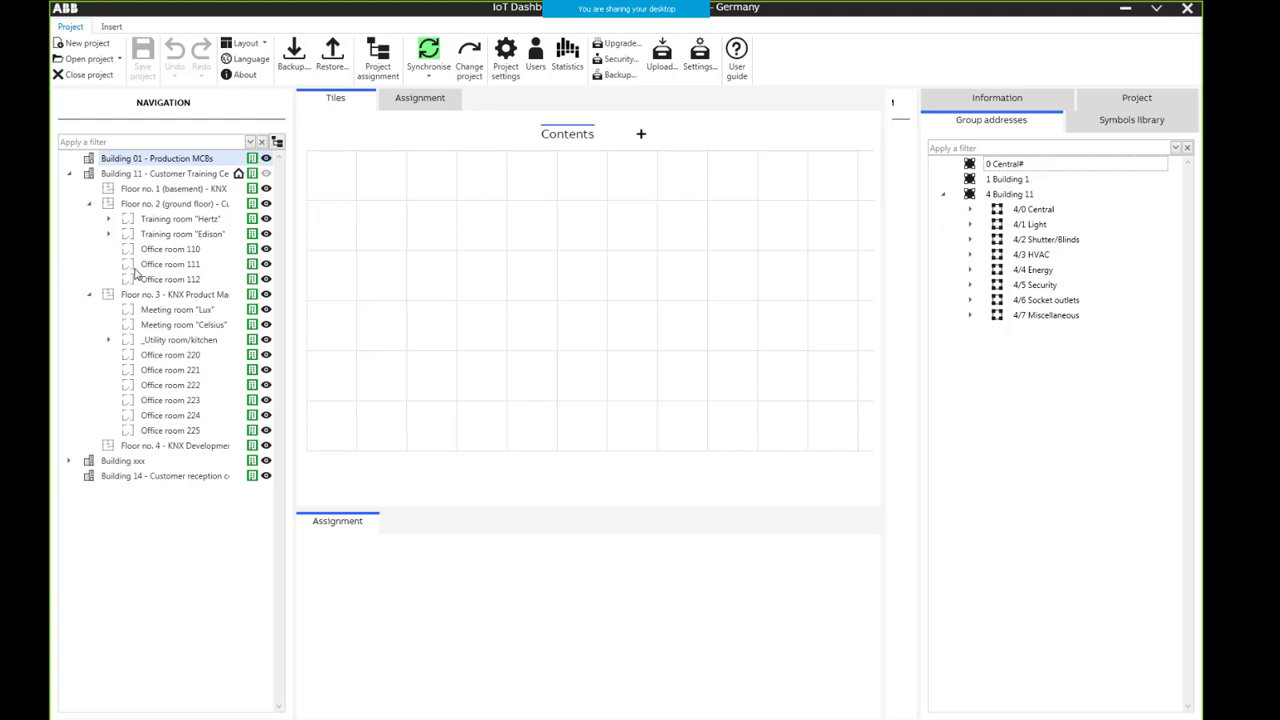
pyautogui.click(161, 236)
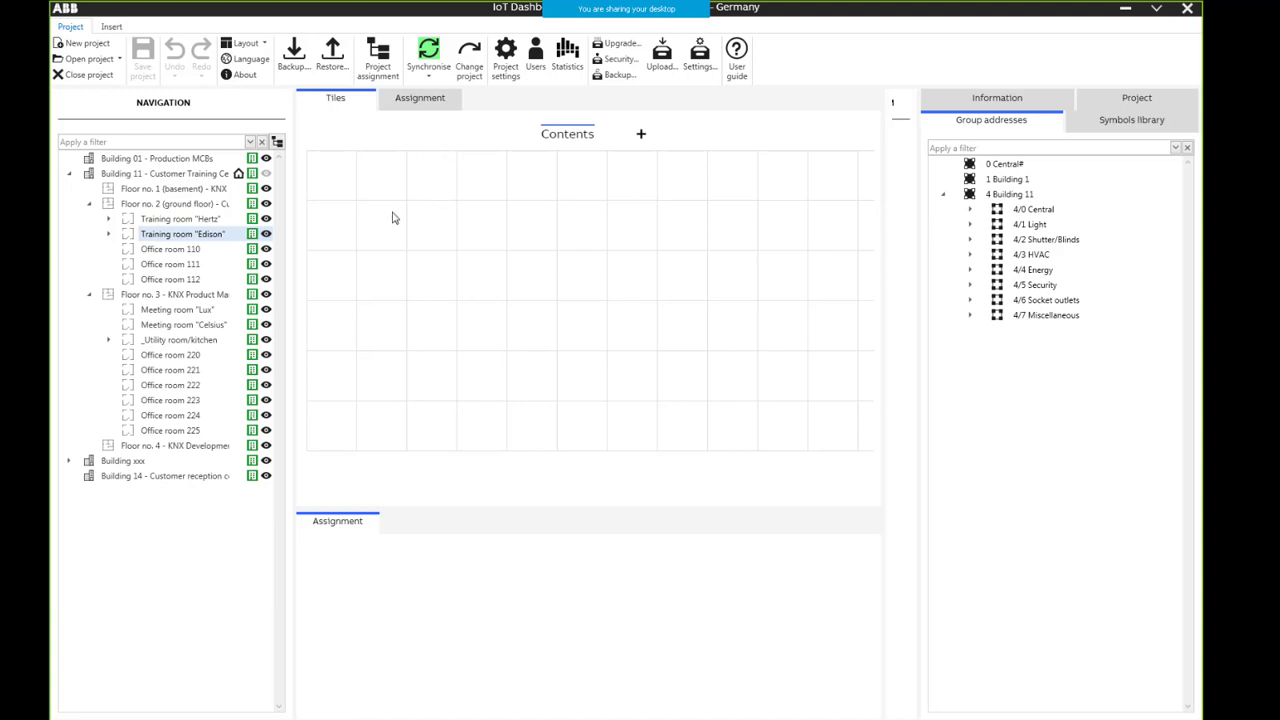
# Drag a Dimmer slider from the Insert ribbon's Control gallery onto the Edison page
pyautogui.click(112, 28)
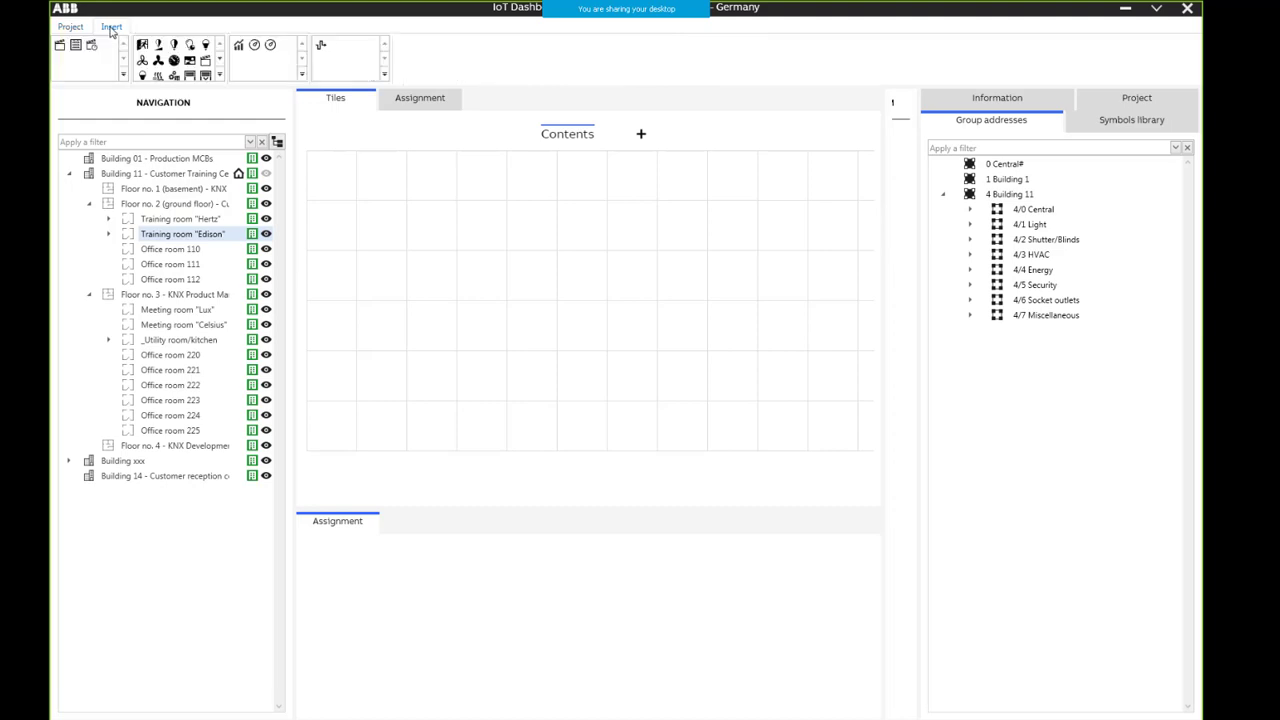
pyautogui.click(221, 77)
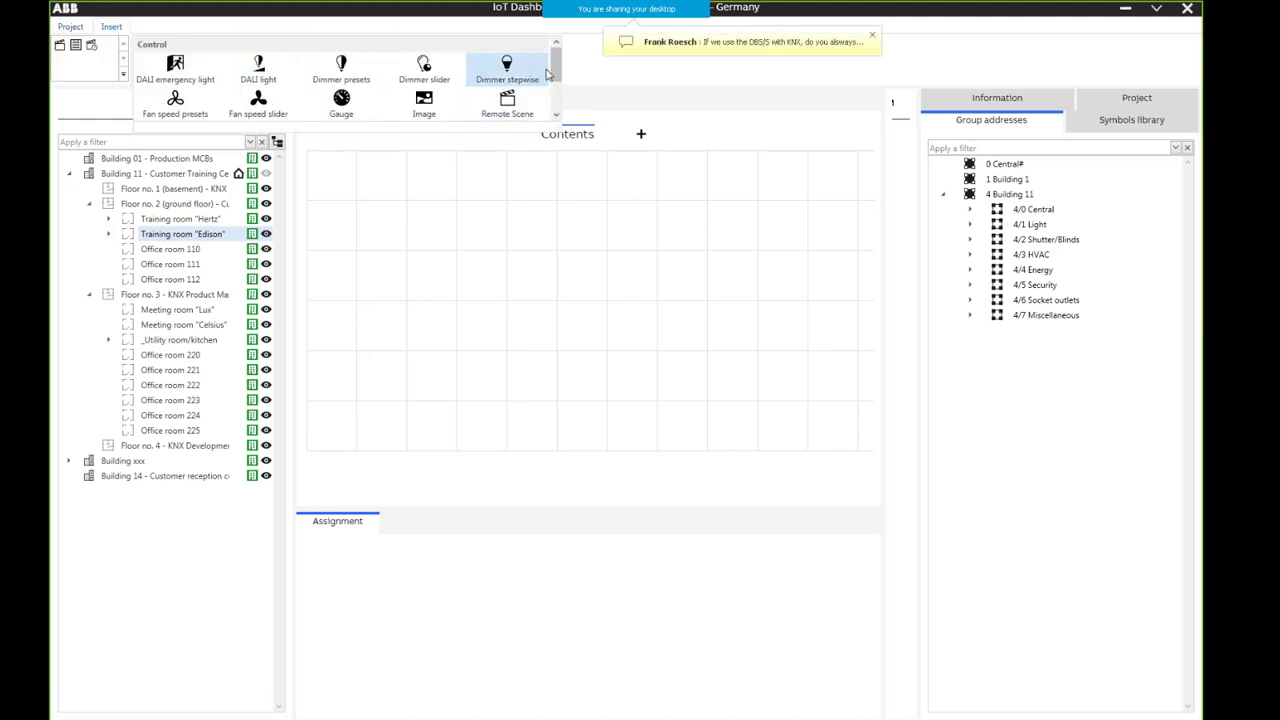
pyautogui.moveTo(551, 66); pyautogui.dragTo(551, 66)
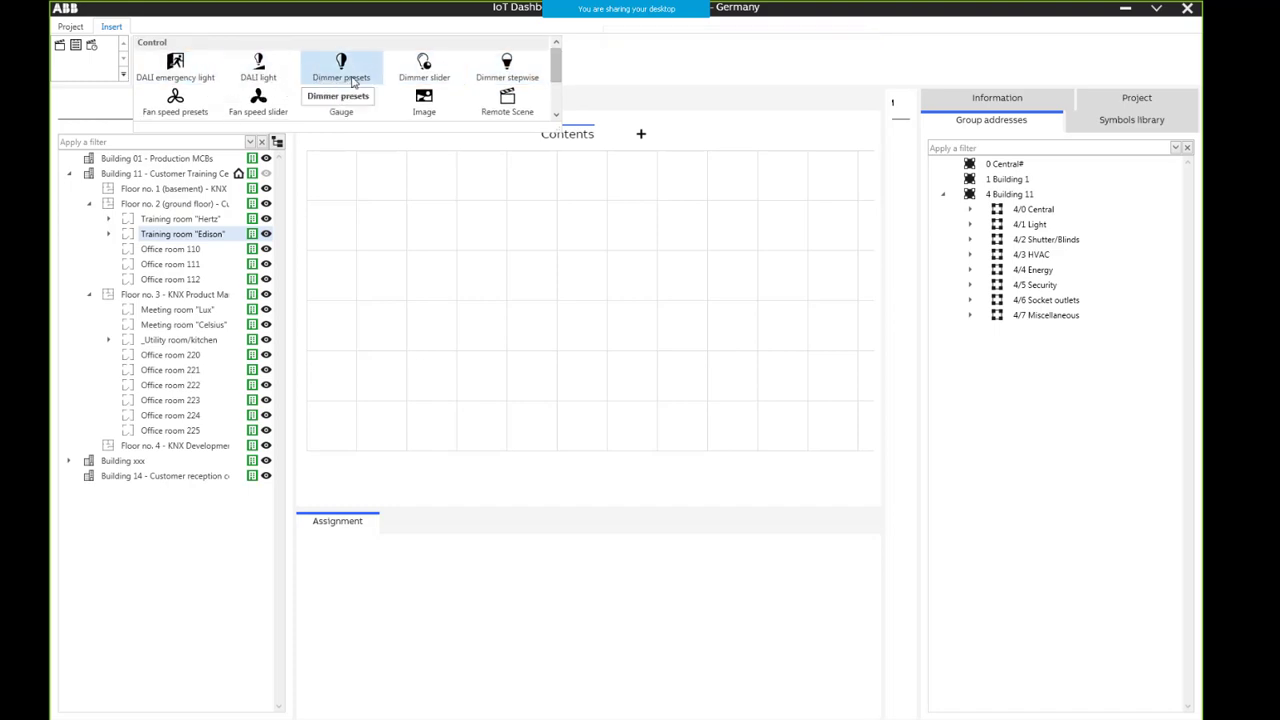
pyautogui.moveTo(553, 66); pyautogui.dragTo(553, 80)
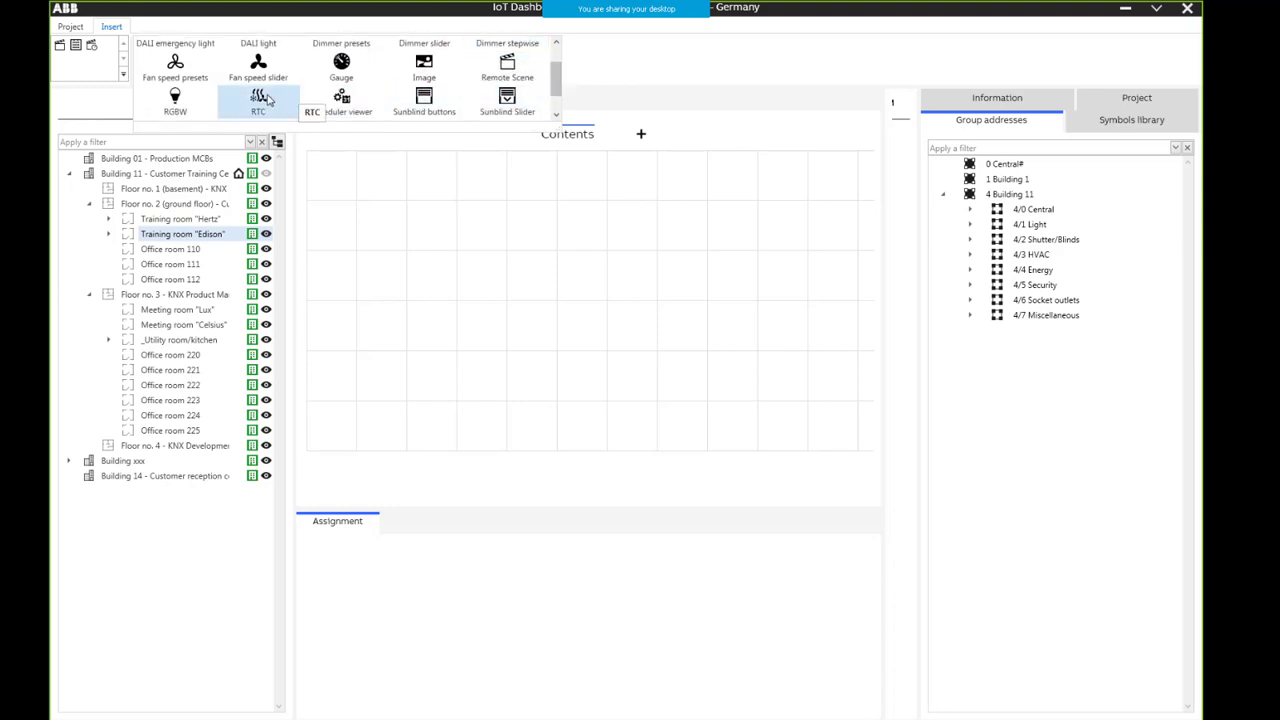
pyautogui.moveTo(553, 84); pyautogui.dragTo(553, 95)
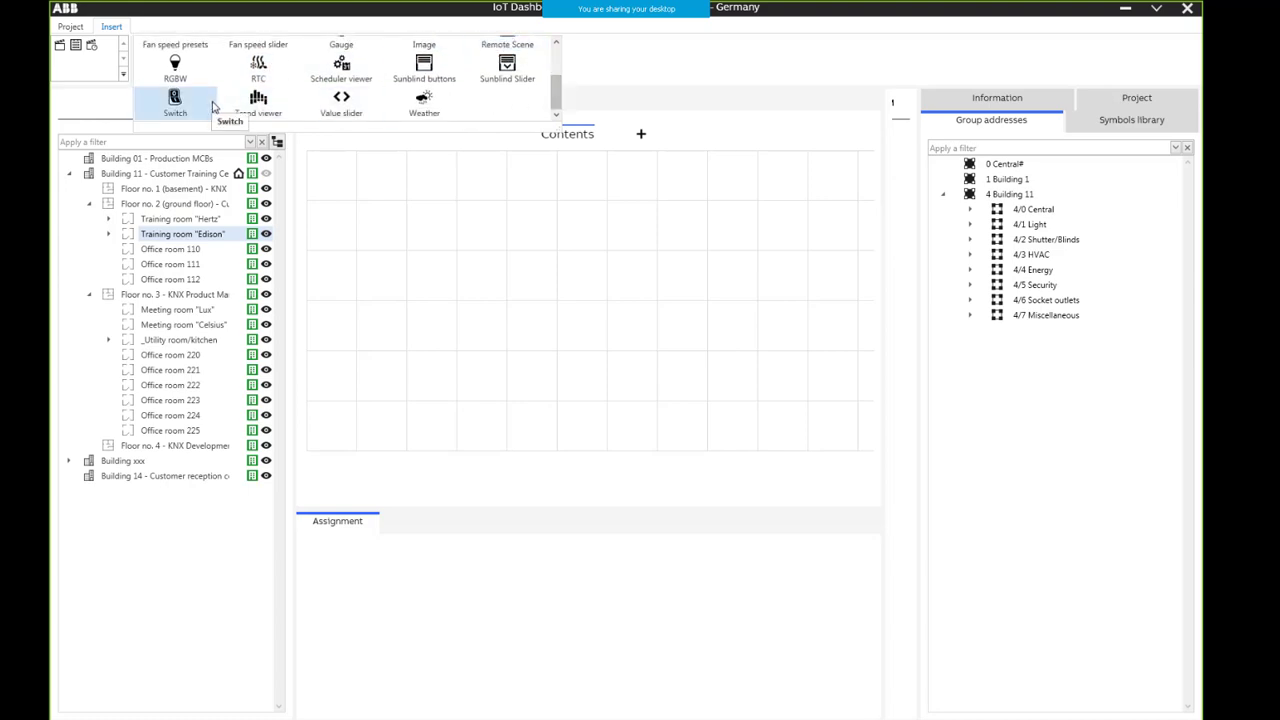
pyautogui.moveTo(556, 95); pyautogui.dragTo(557, 70)
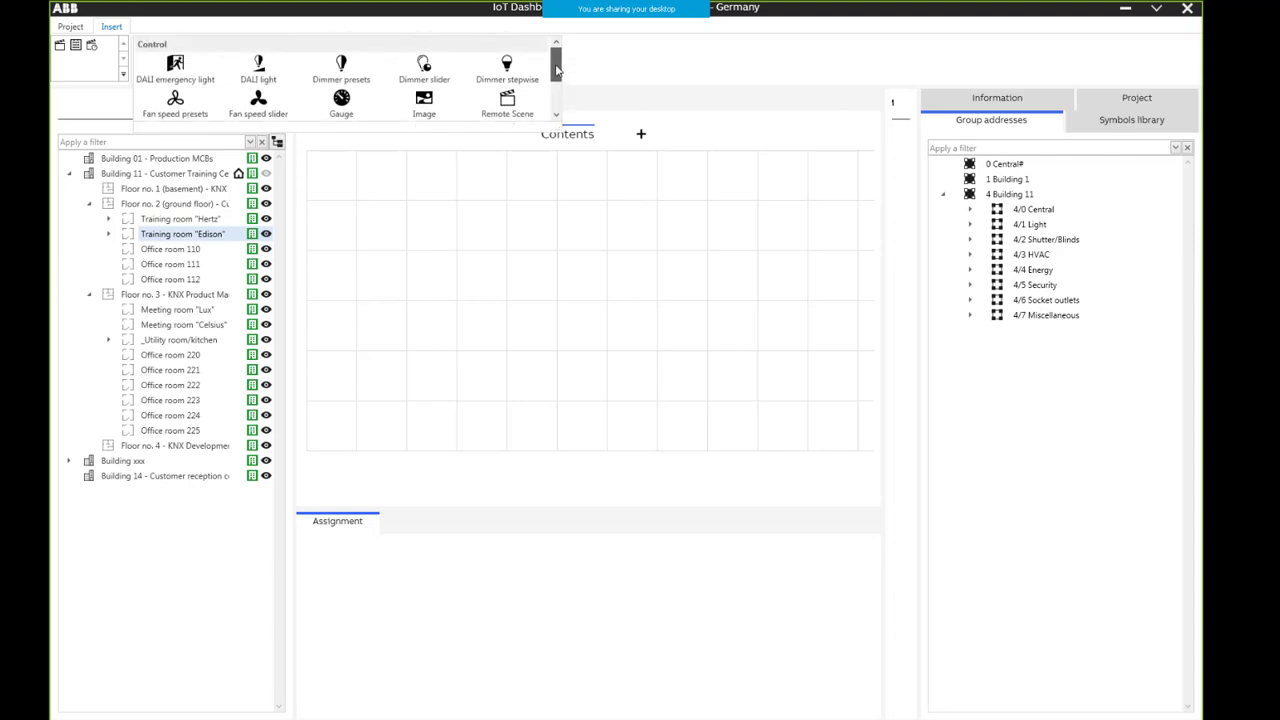
pyautogui.click(435, 76)
pyautogui.moveTo(435, 76); pyautogui.dragTo(337, 187)
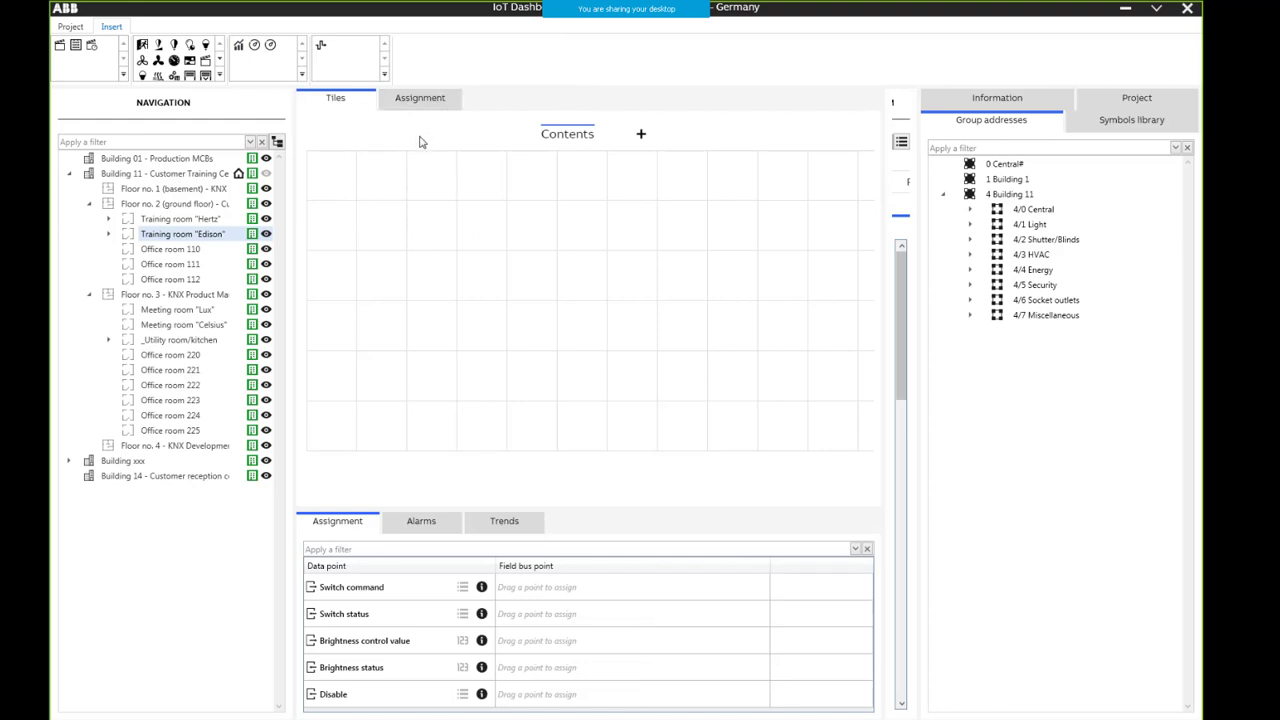
# Enlarge the Dimmer slider tile so it shows a full slider
pyautogui.click(420, 98)
pyautogui.click(345, 98)
pyautogui.moveTo(380, 180)
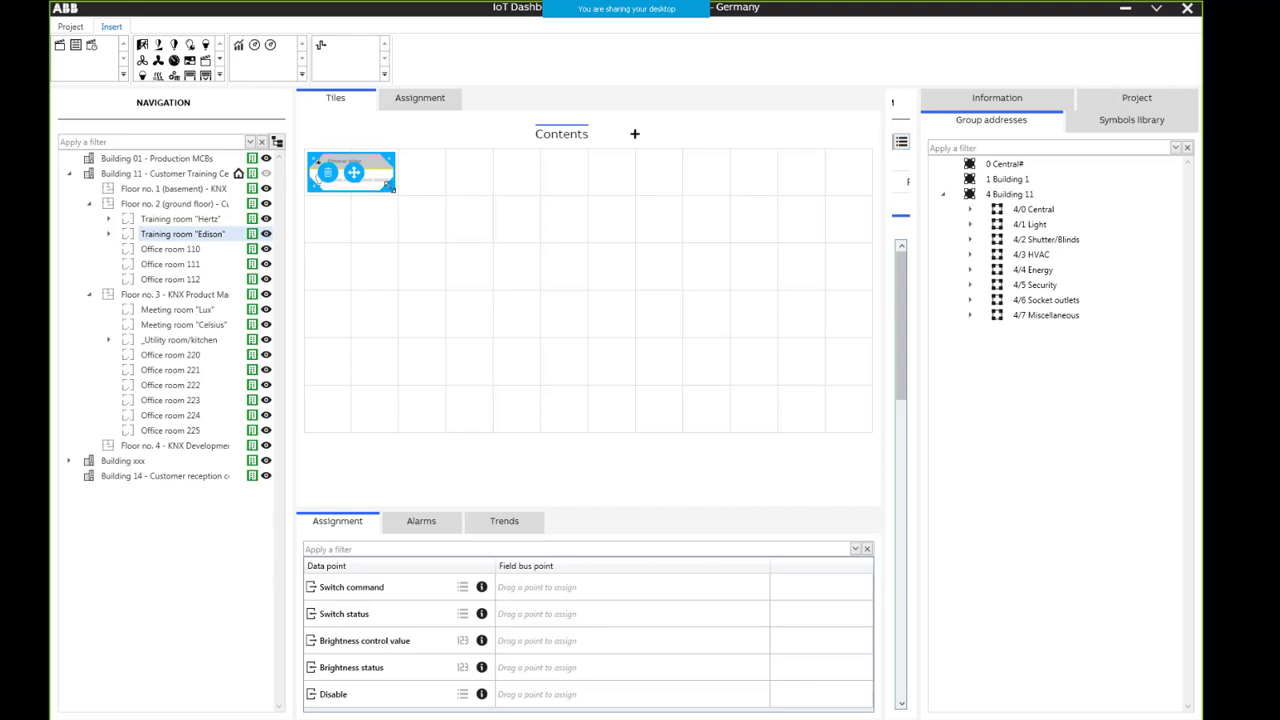
pyautogui.moveTo(390, 187); pyautogui.dragTo(440, 200)
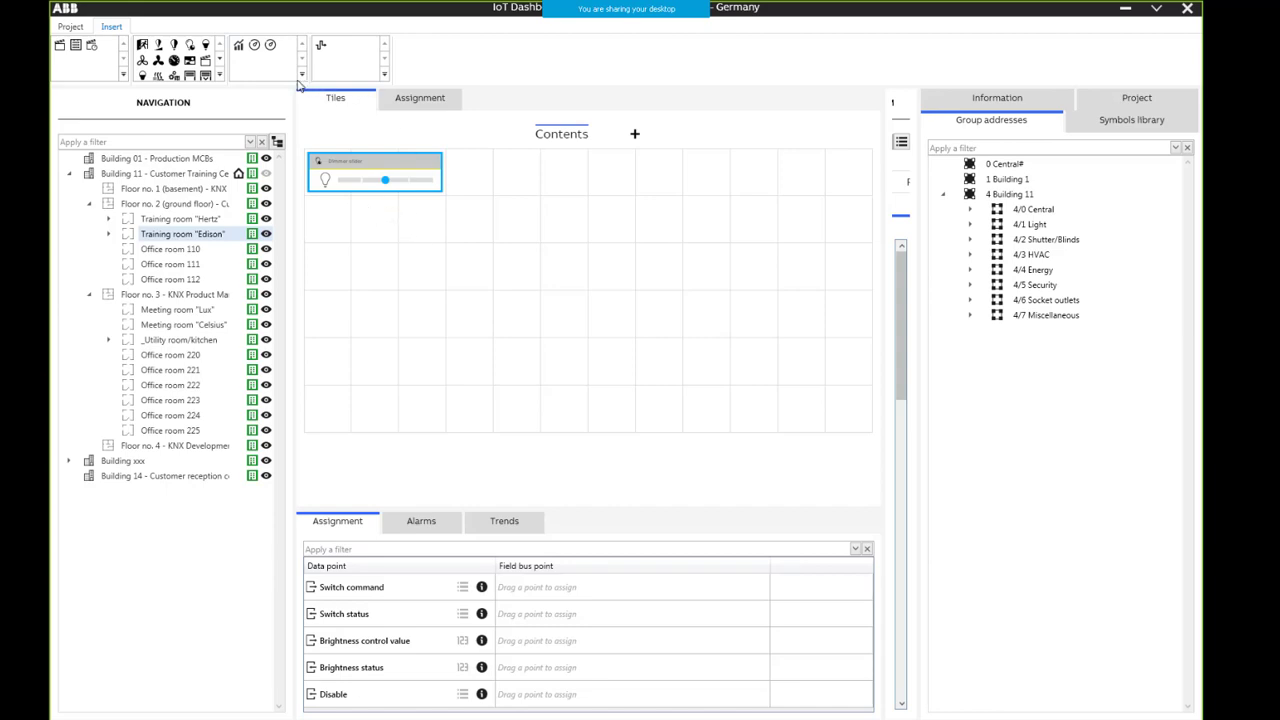
# Add a Switch tile below the dimmer tile
pyautogui.click(219, 75)
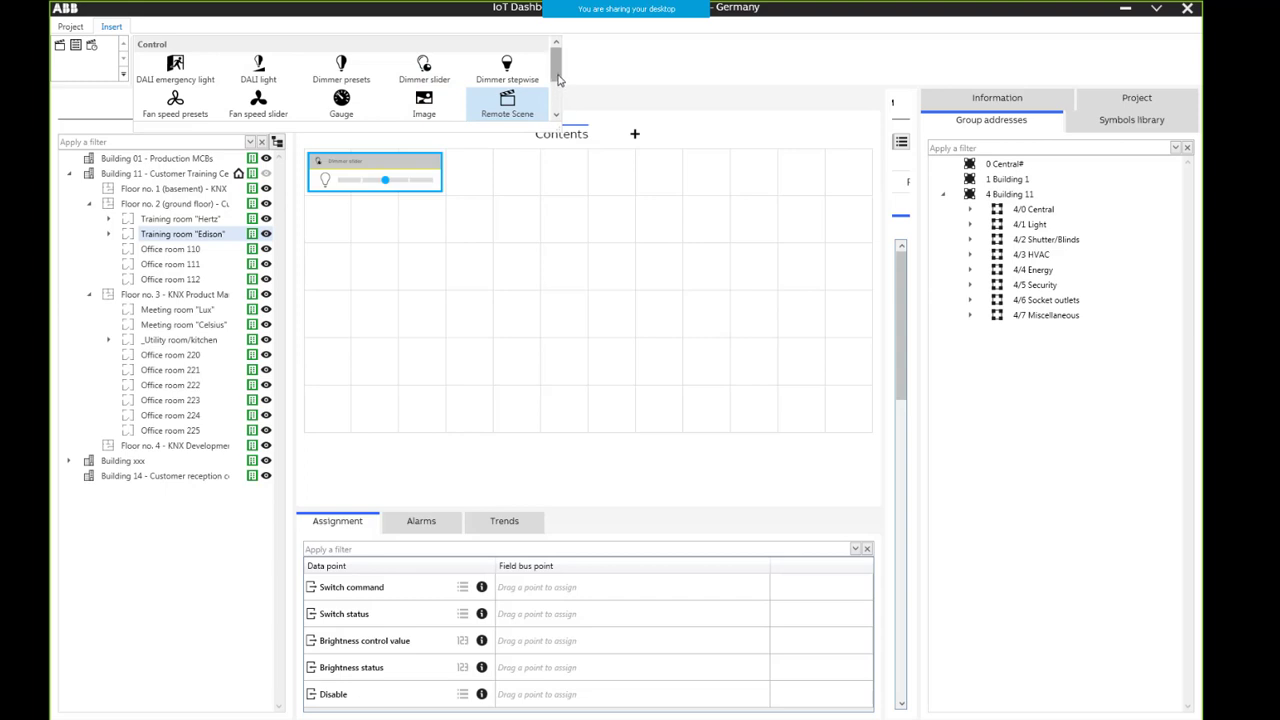
pyautogui.scroll(-2, 558, 80)
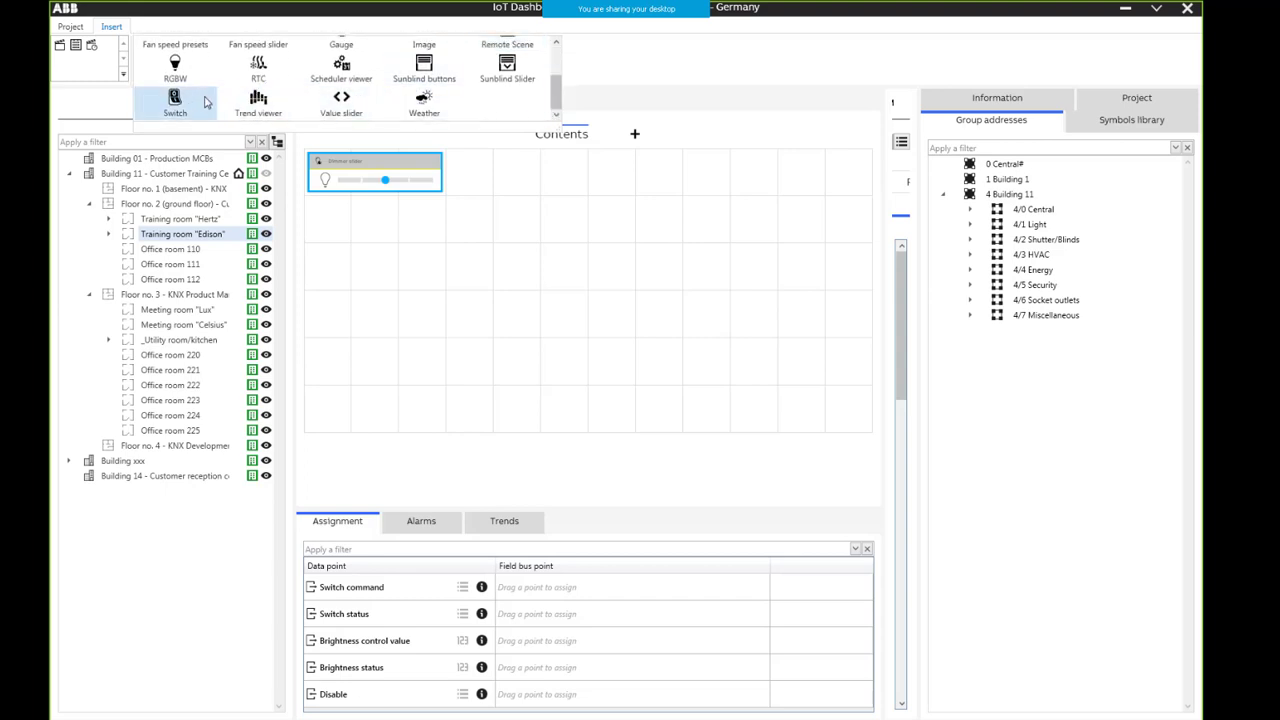
pyautogui.moveTo(176, 100); pyautogui.dragTo(318, 219)
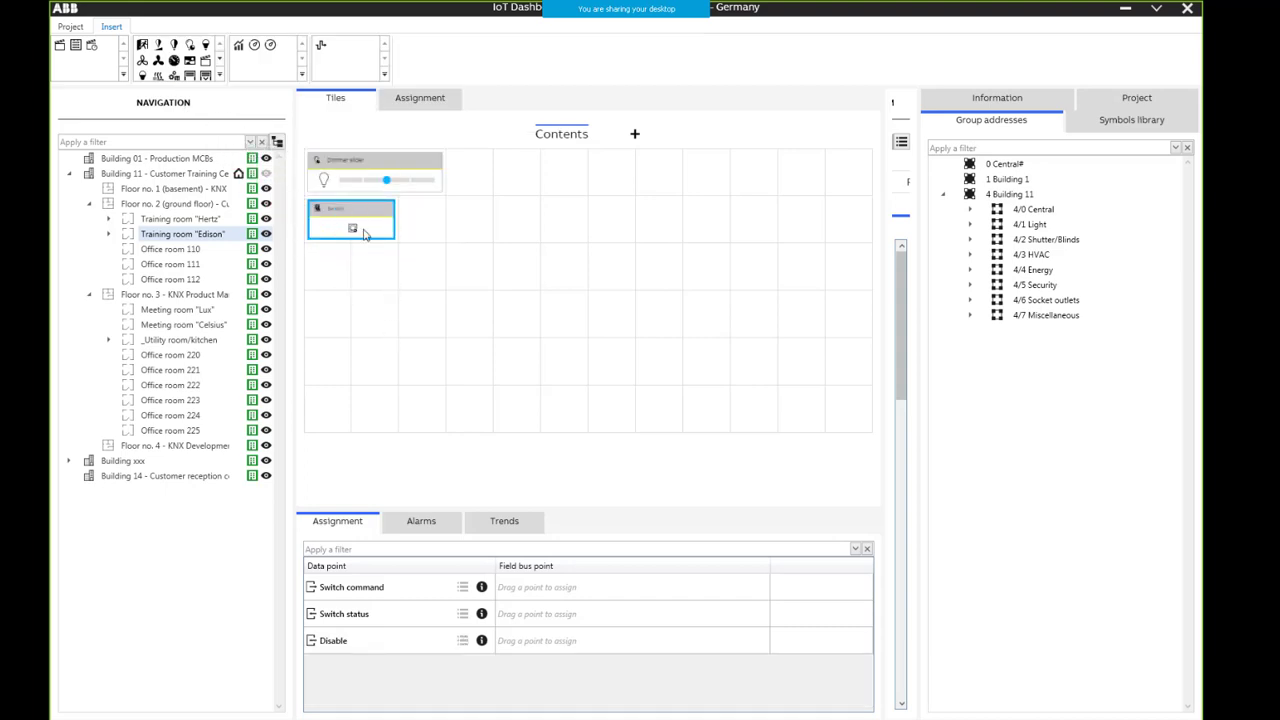
# Add a Sunblind Slider tile to the top row, enlarged to about 4x4 cells
pyautogui.click(218, 78)
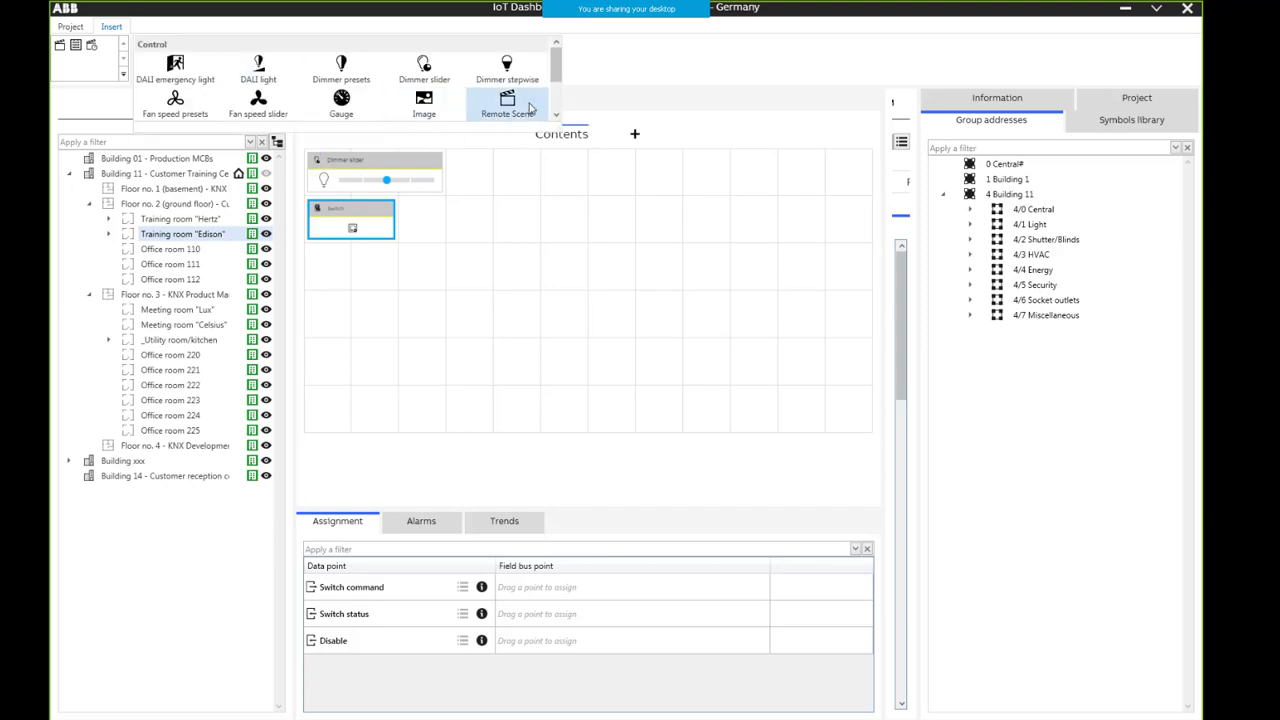
pyautogui.scroll(-2, 556, 87)
pyautogui.scroll(-1, 556, 87)
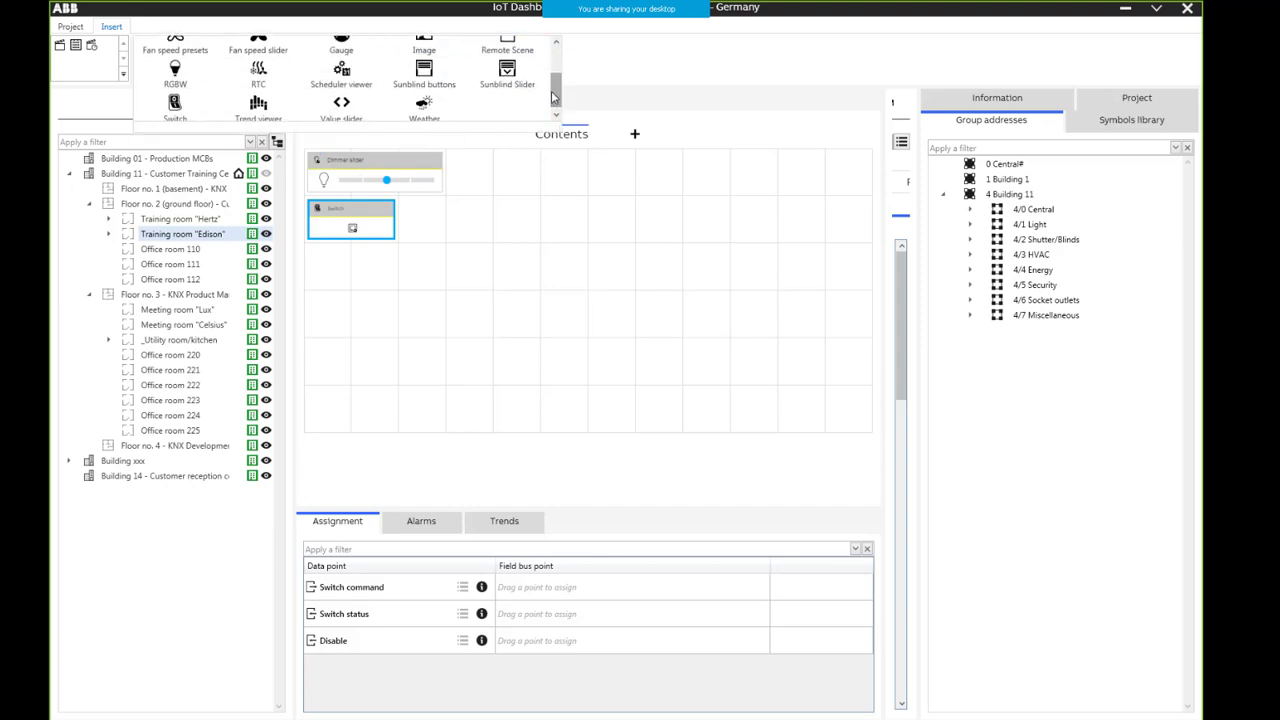
pyautogui.moveTo(510, 75); pyautogui.dragTo(541, 204)
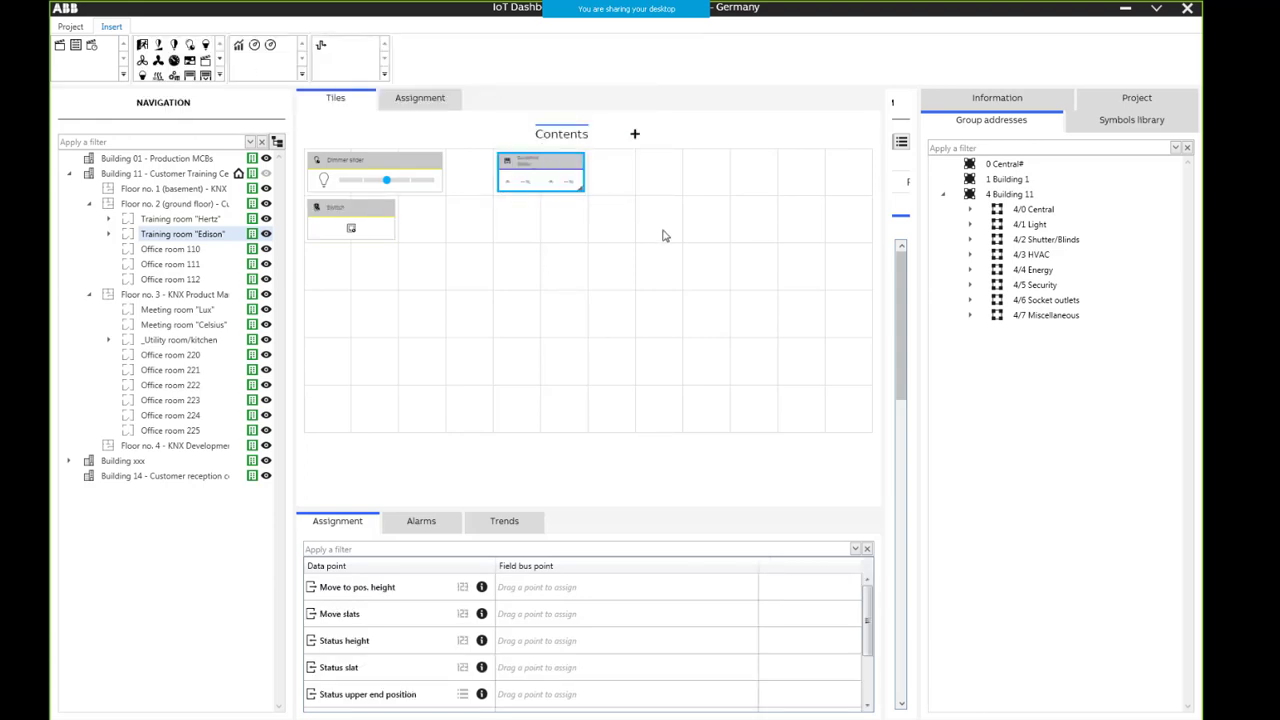
pyautogui.moveTo(580, 188); pyautogui.dragTo(652, 327)
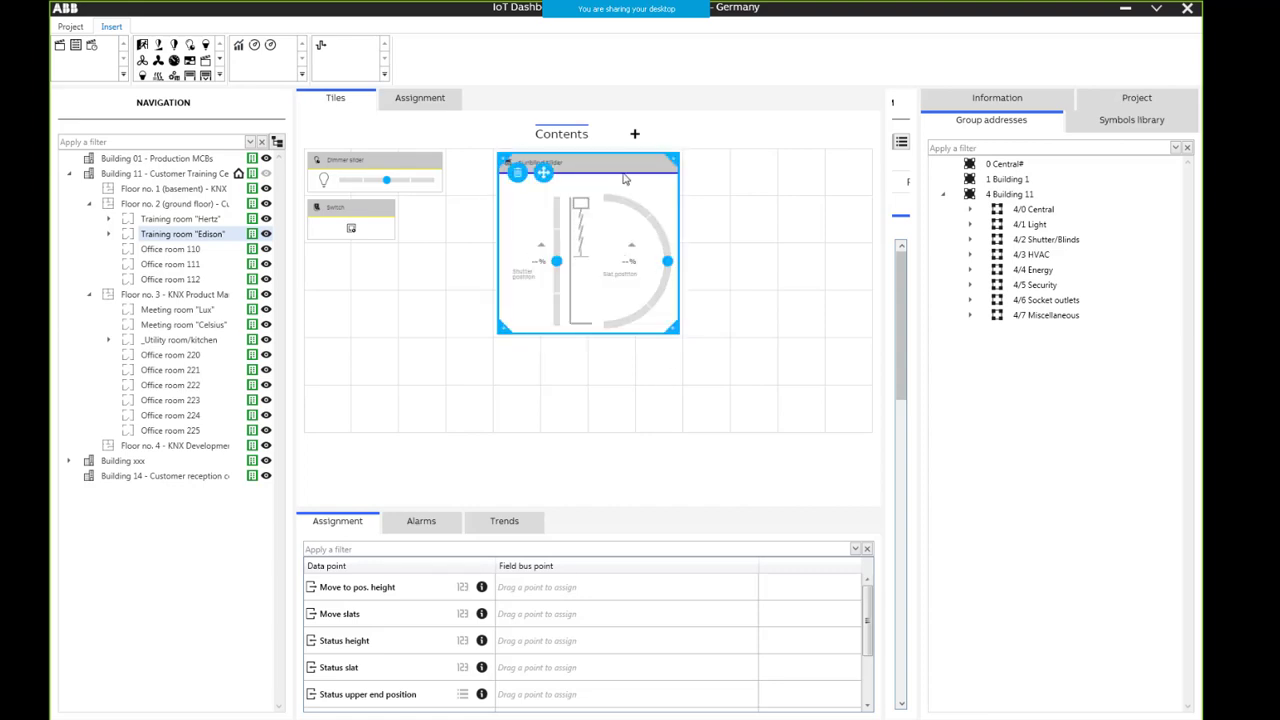
pyautogui.moveTo(507, 174)
pyautogui.moveTo(565, 262)
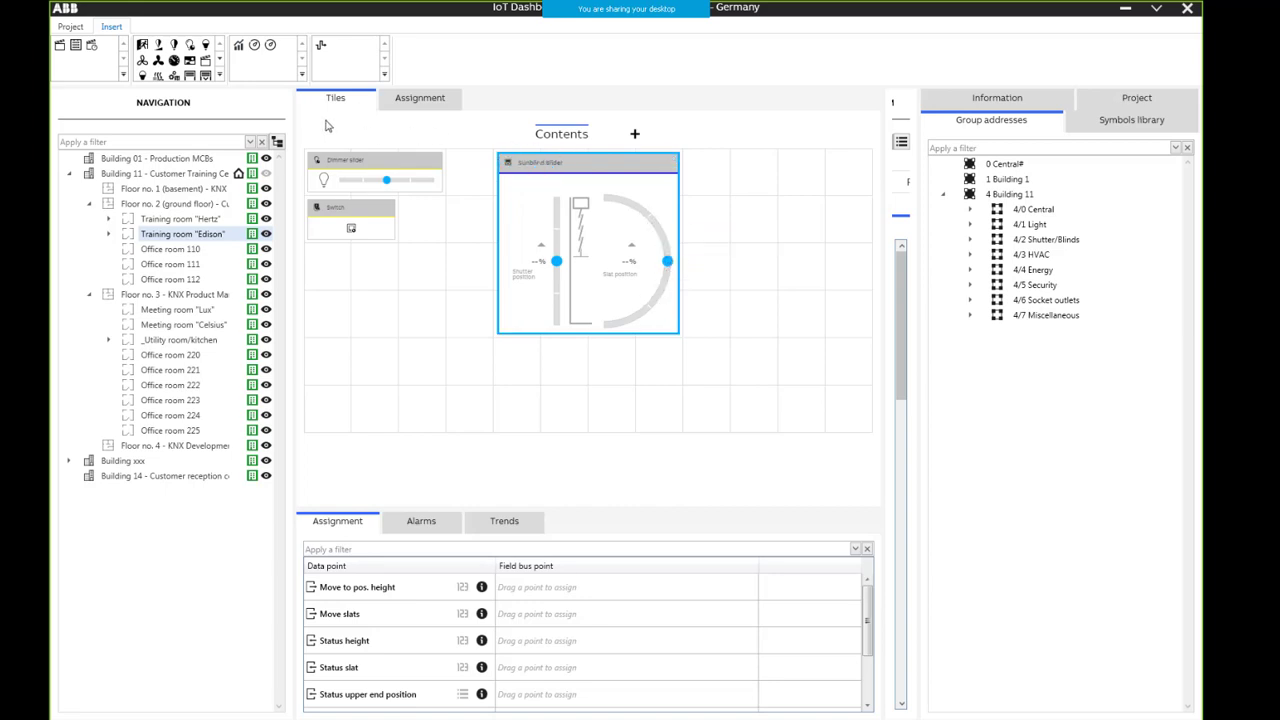
pyautogui.click(217, 75)
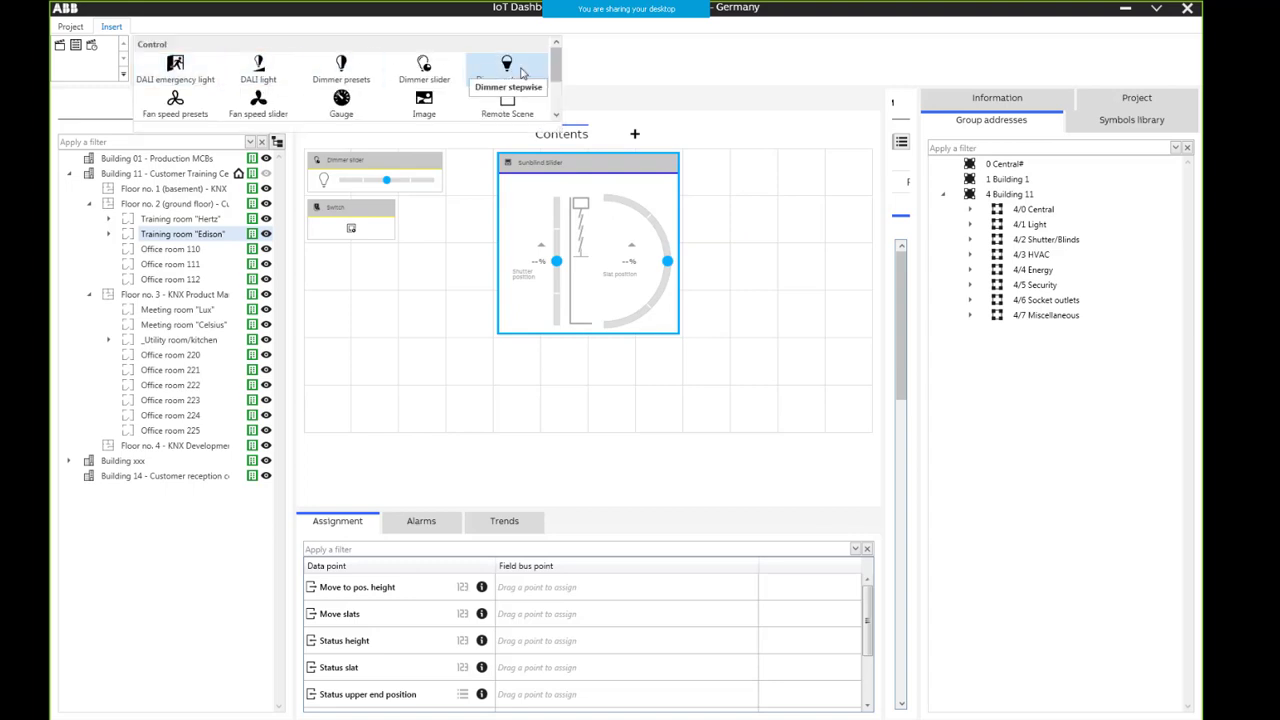
pyautogui.moveTo(553, 66); pyautogui.dragTo(549, 100)
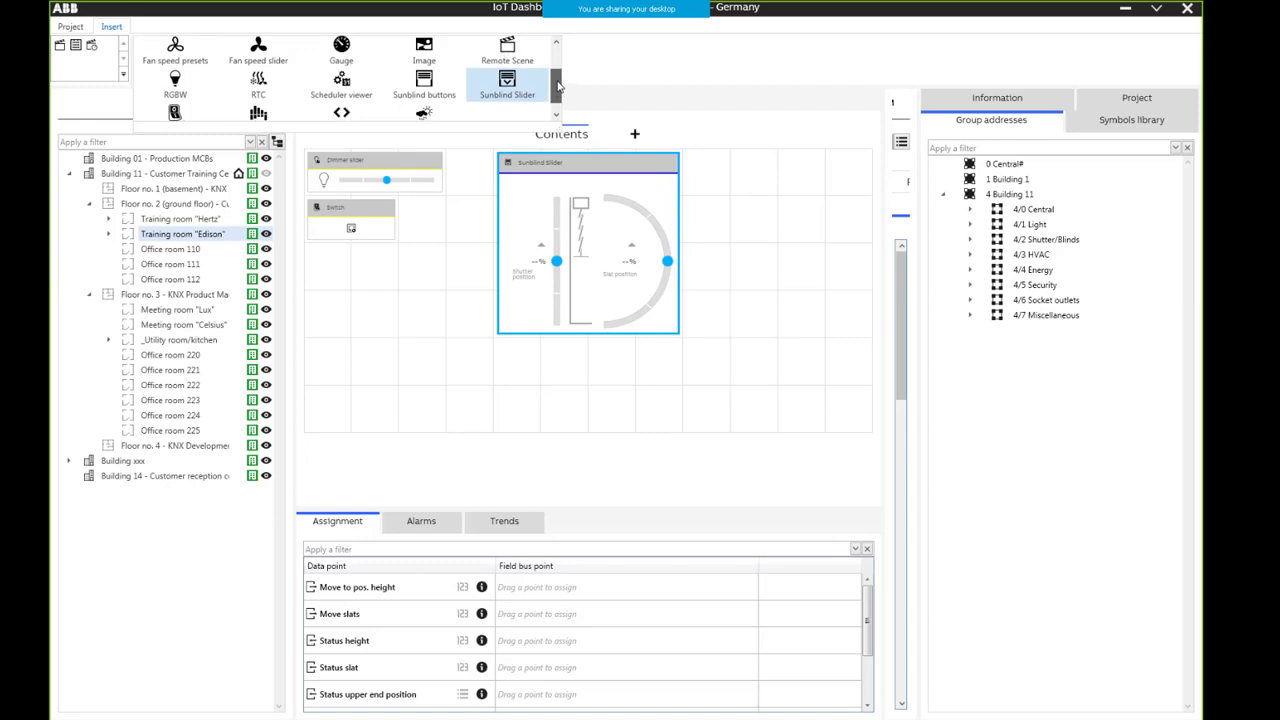
pyautogui.moveTo(558, 94); pyautogui.dragTo(556, 75)
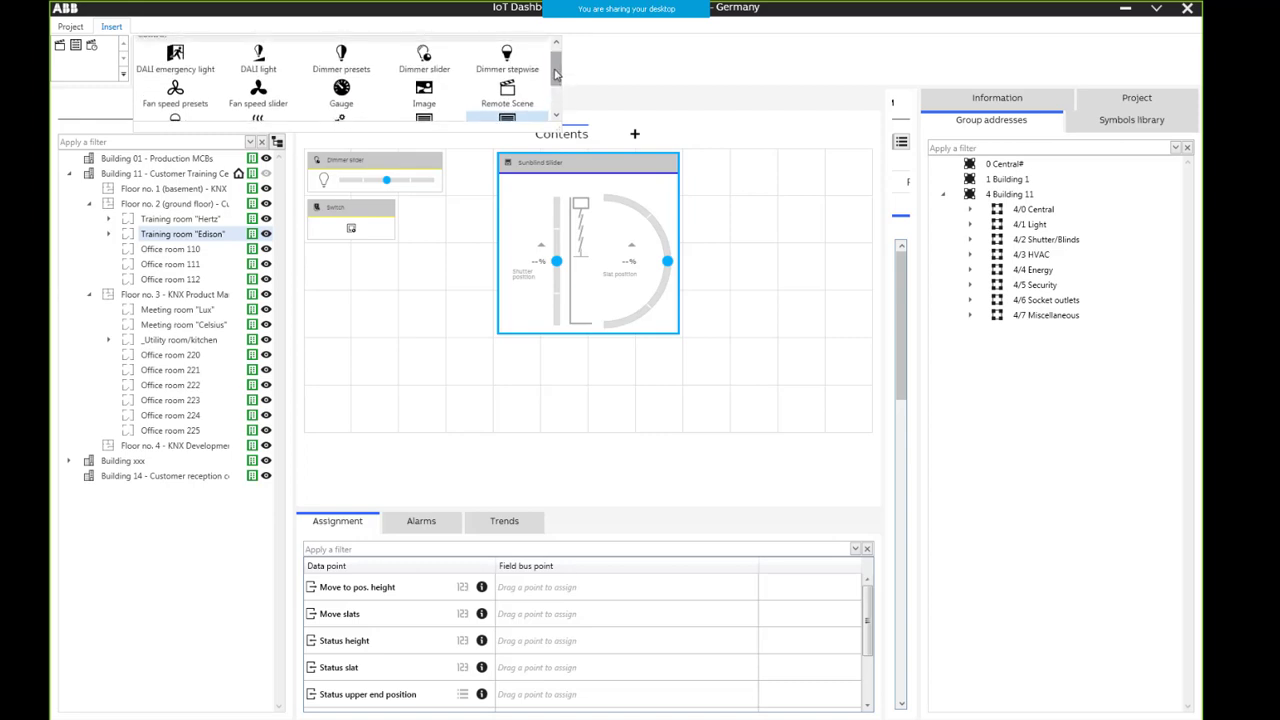
pyautogui.click(615, 86)
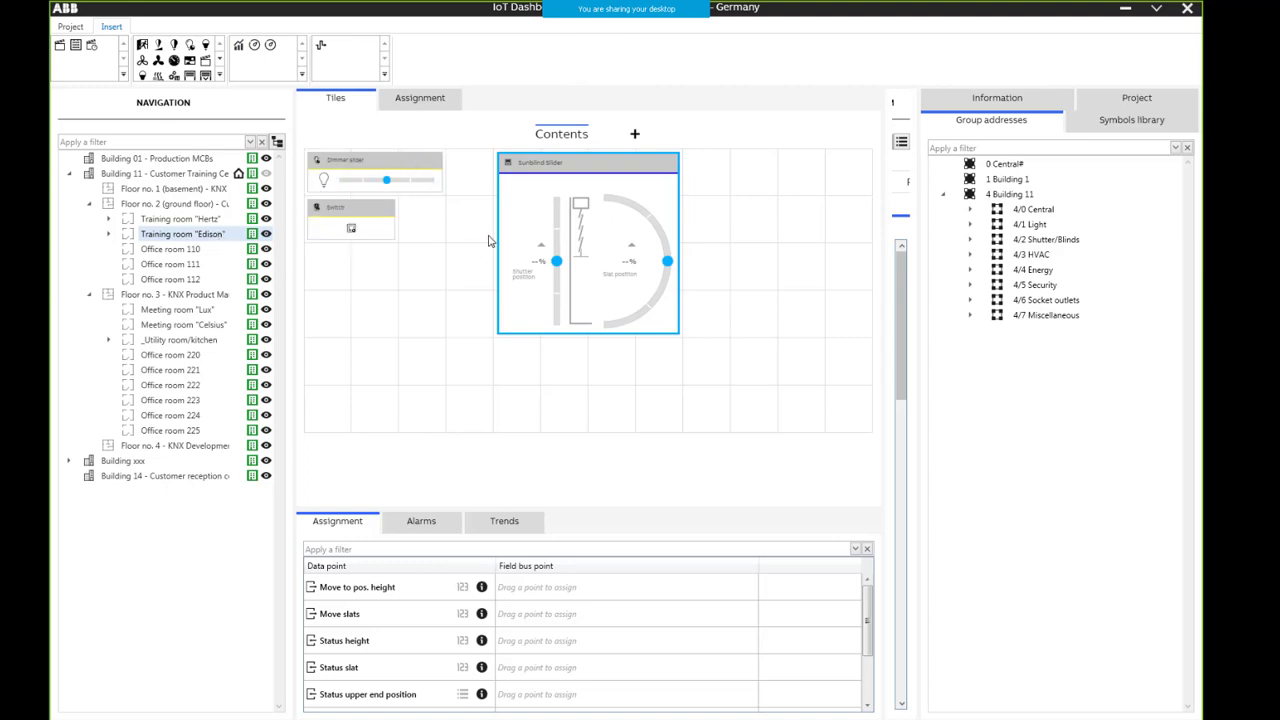
# Widen the Parameters panel and select the Dimmer slider tile to see its general settings
pyautogui.click(918, 312)
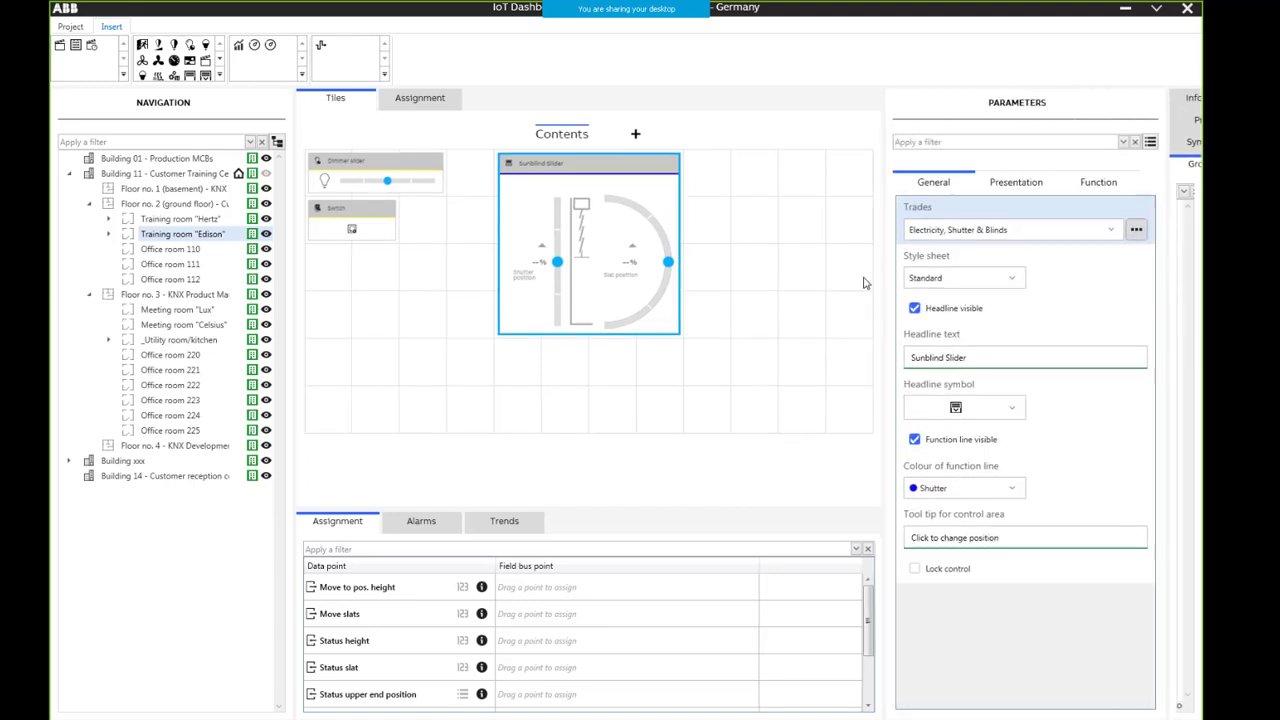
pyautogui.moveTo(883, 273); pyautogui.dragTo(812, 273)
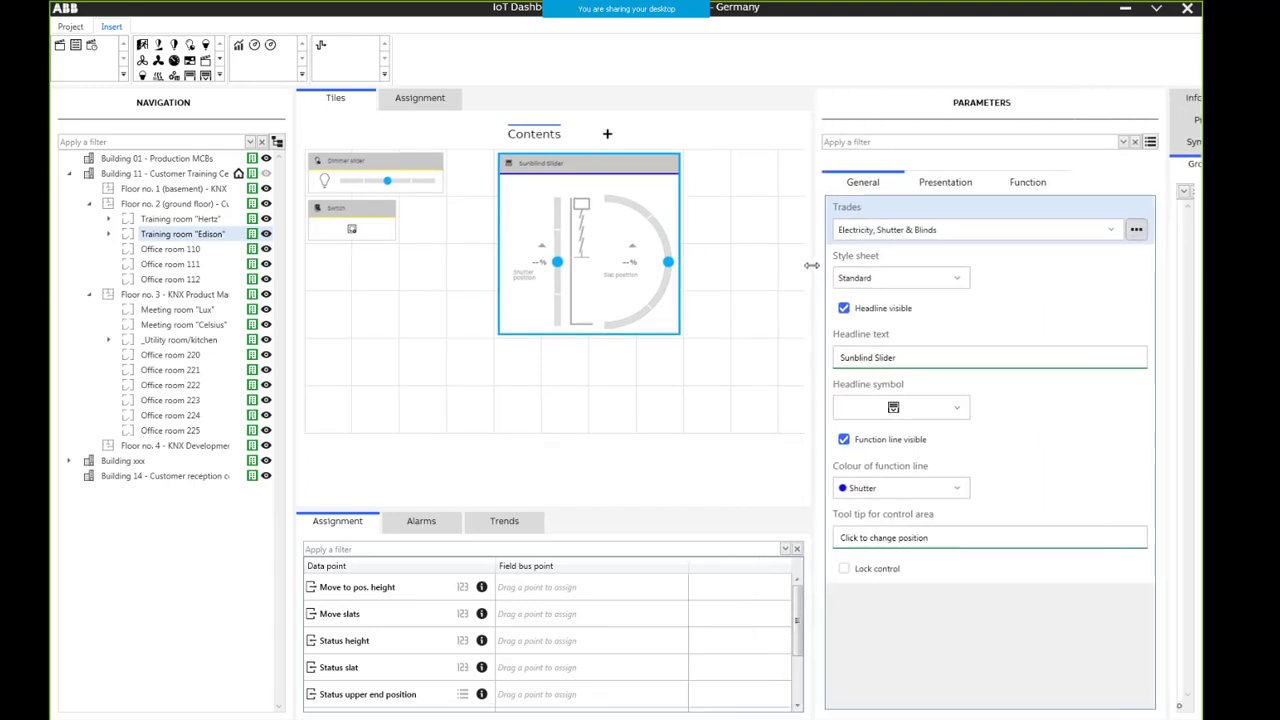
pyautogui.click(349, 162)
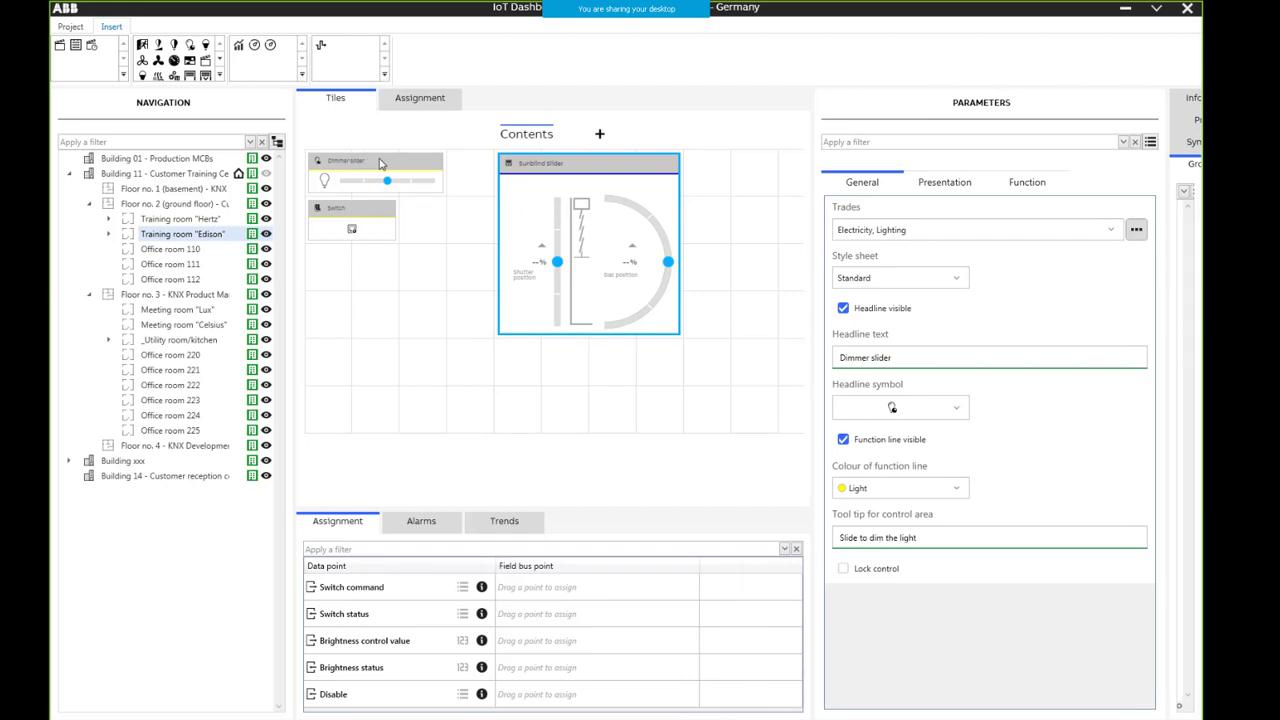
pyautogui.click(415, 93)
pyautogui.click(345, 97)
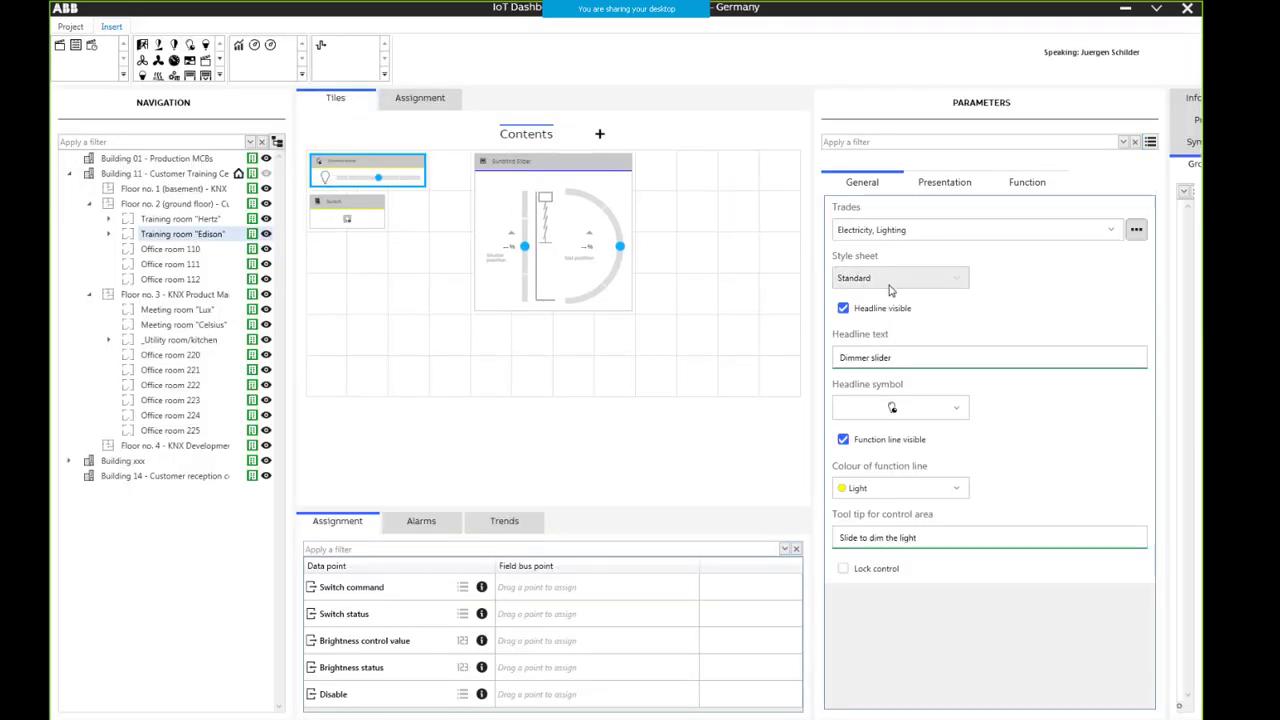
# Rename the dimmer headline to 'Light strip (front)', keeping the Light function line colour
pyautogui.click(889, 357)
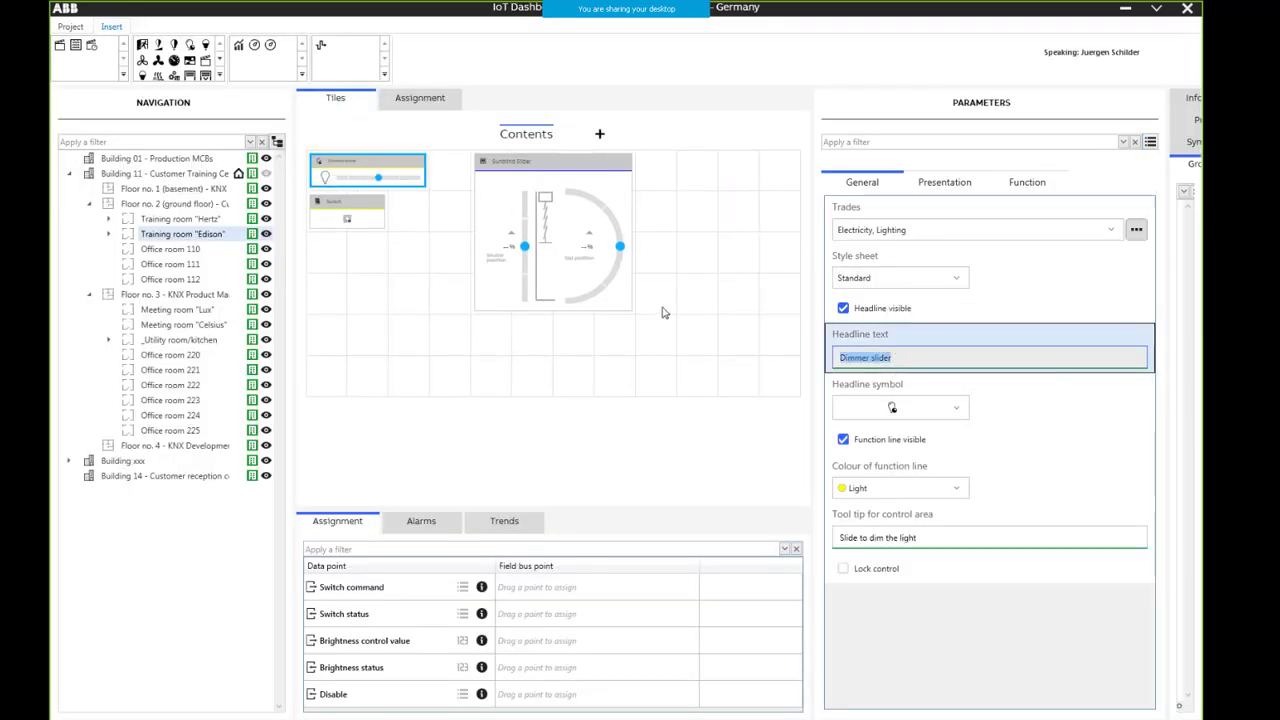
pyautogui.write('Light strip (front)(')
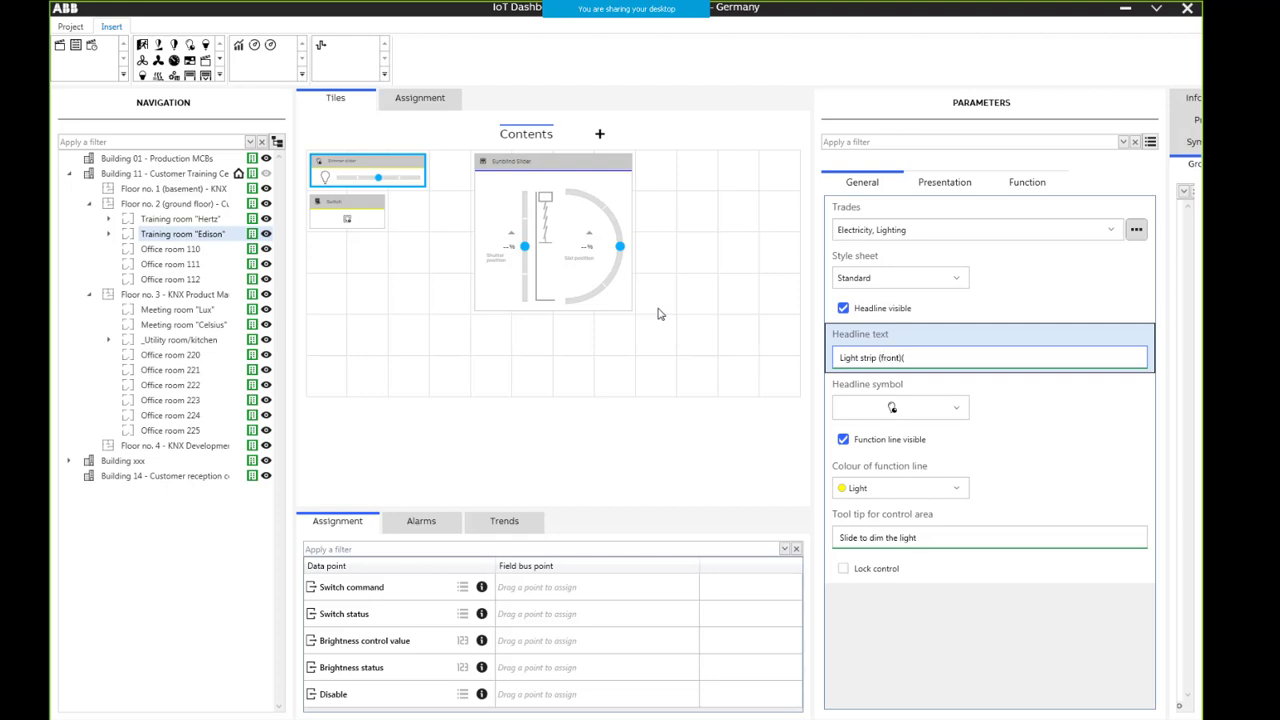
pyautogui.press('Tab')
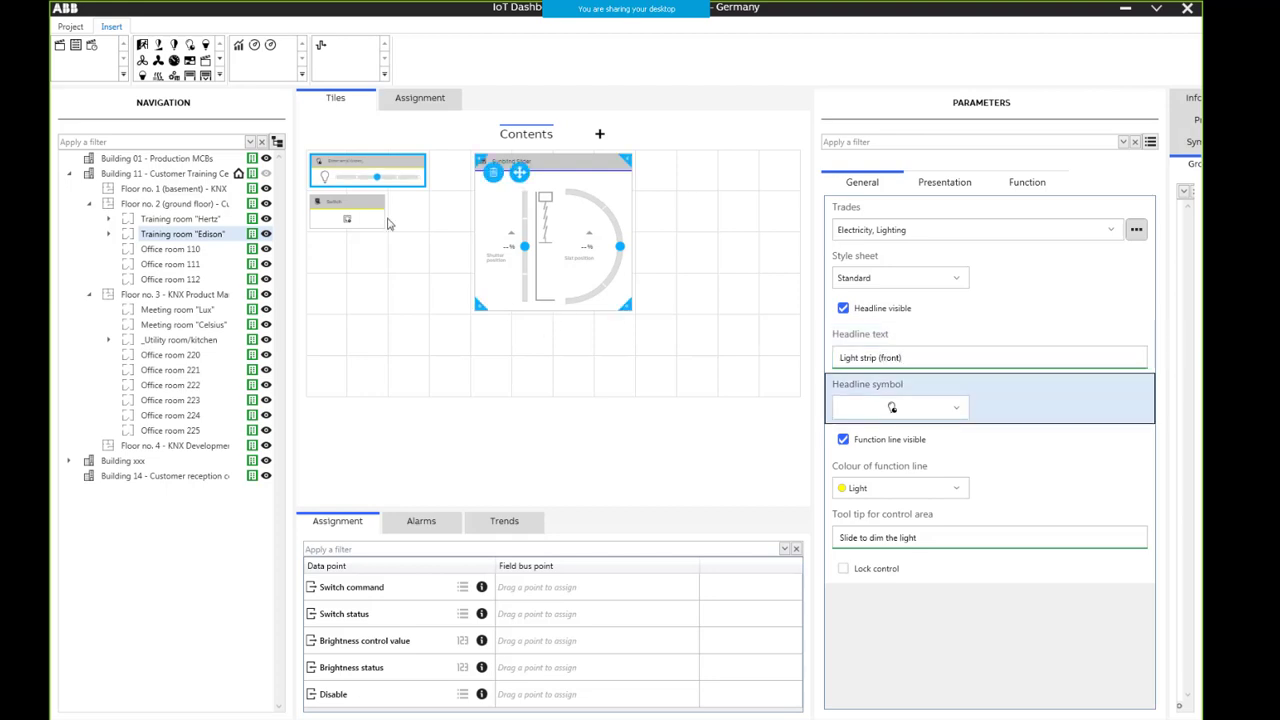
pyautogui.moveTo(332, 168)
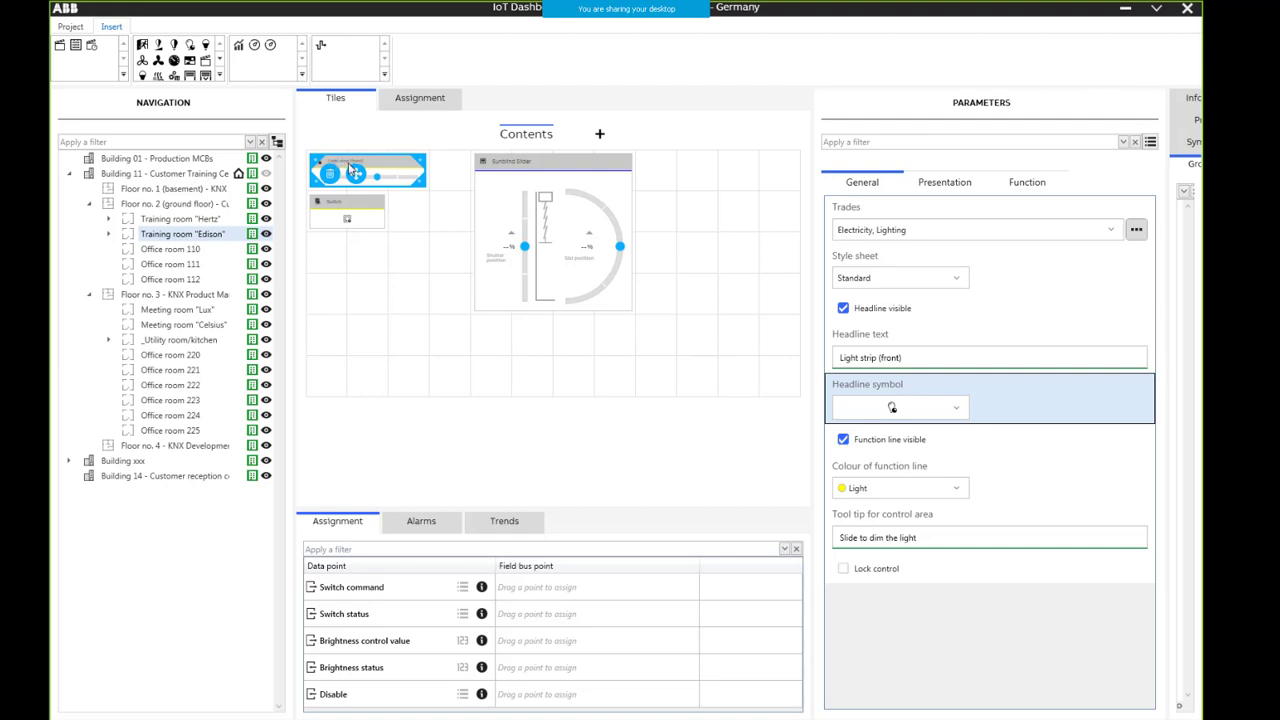
pyautogui.click(883, 489)
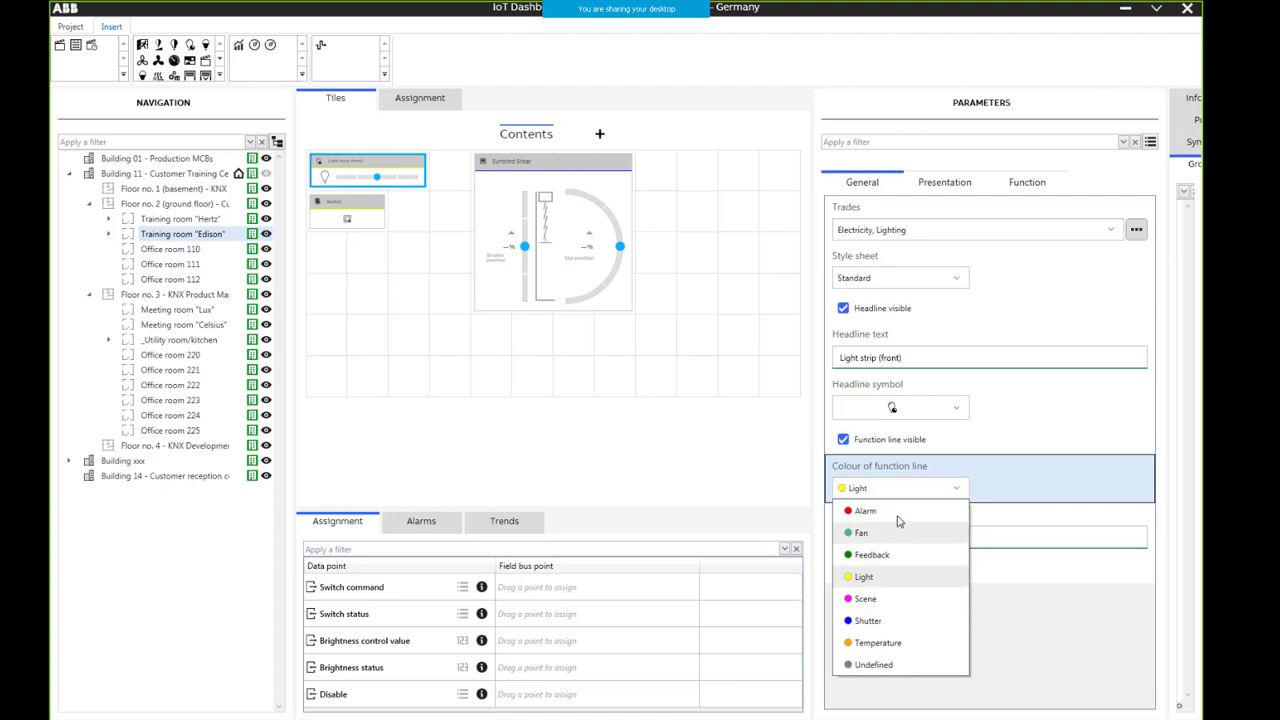
pyautogui.click(883, 489)
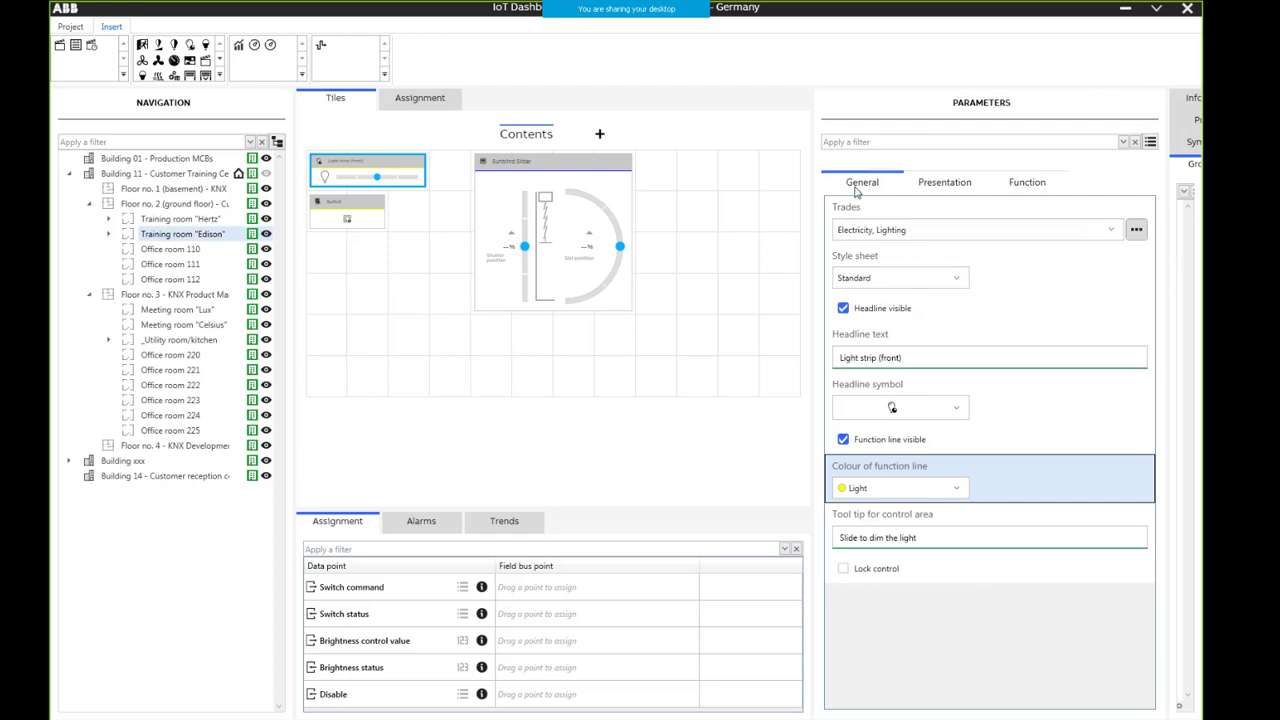
# Keep the Icons control style, review the Function and General tabs, then select the Switch tile
pyautogui.click(945, 184)
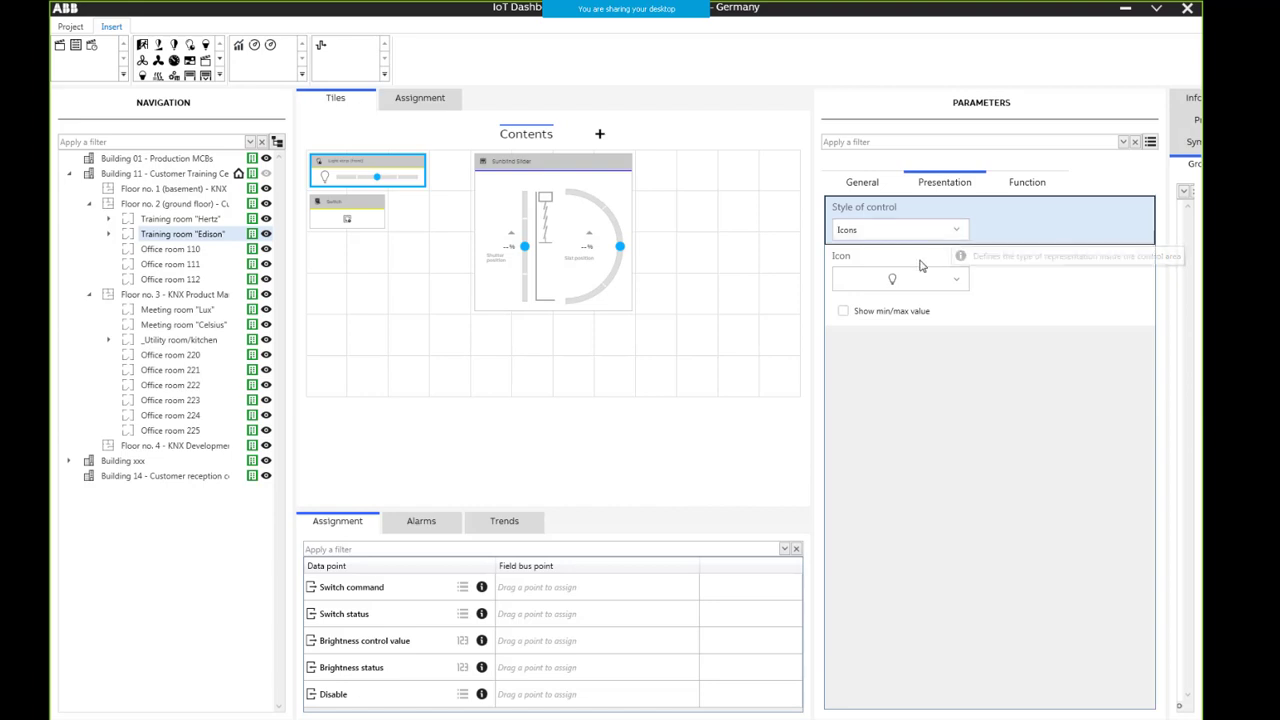
pyautogui.click(955, 233)
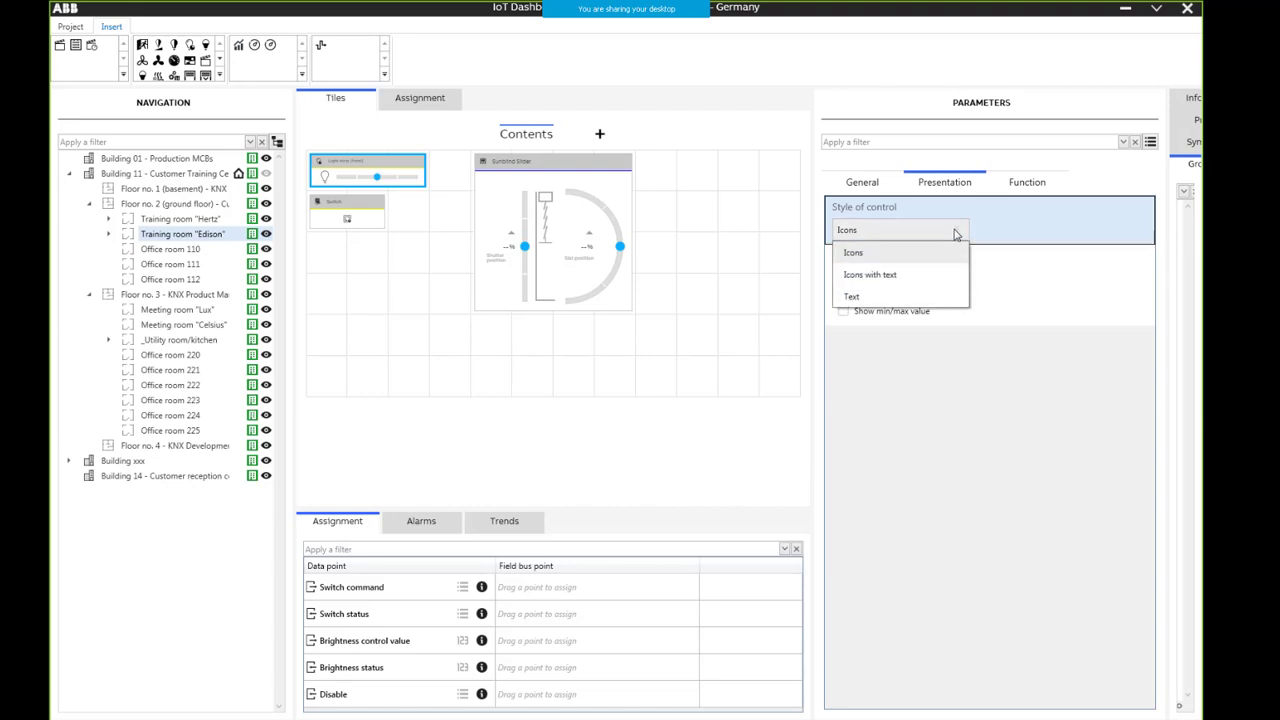
pyautogui.click(955, 233)
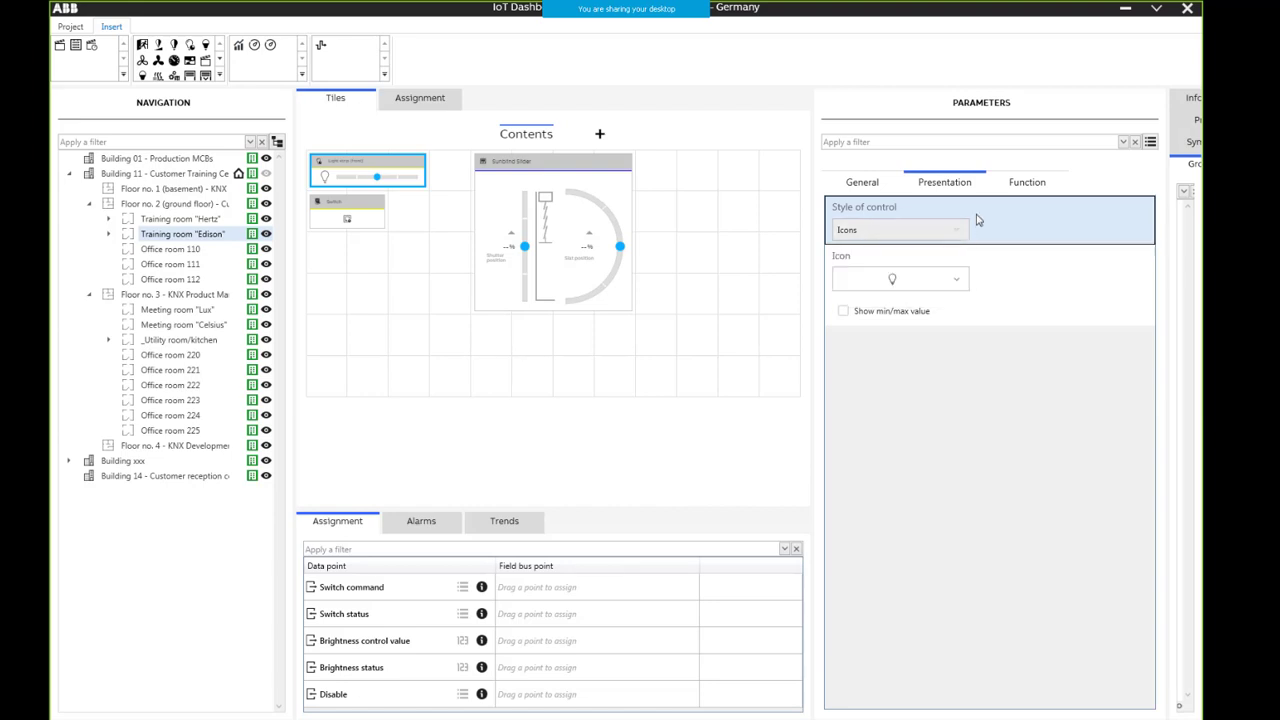
pyautogui.click(1030, 186)
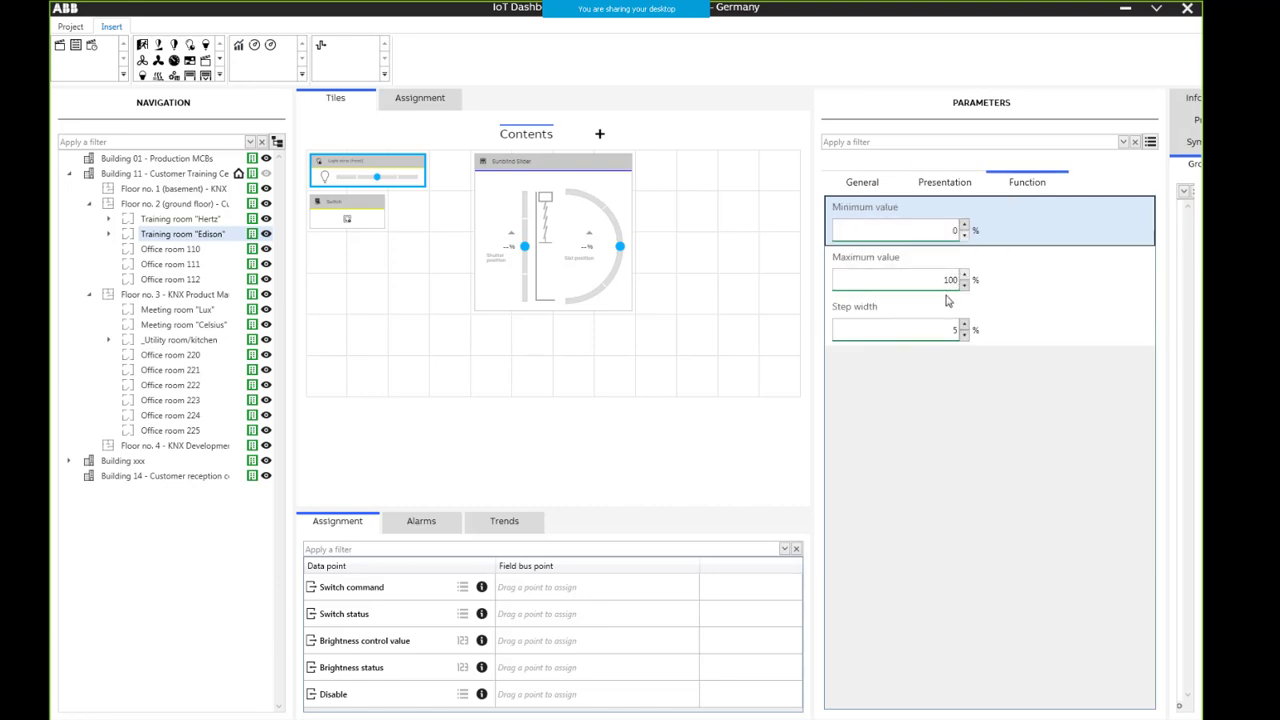
pyautogui.click(866, 182)
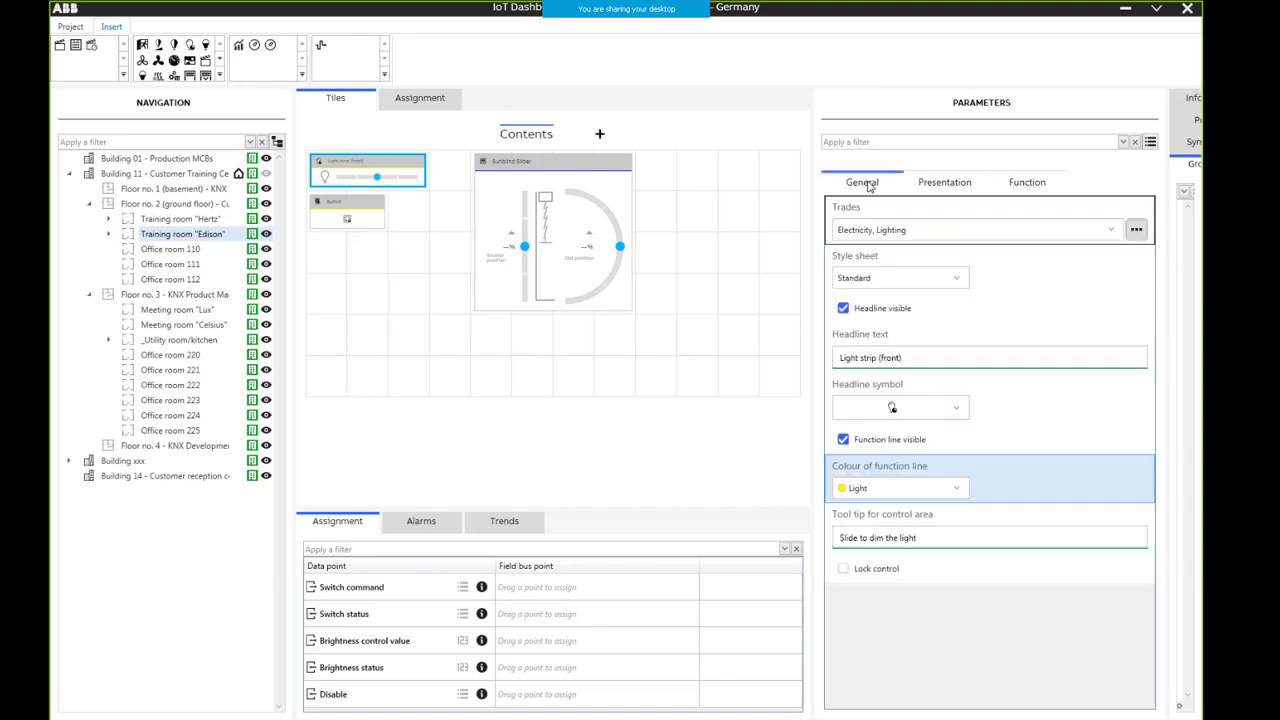
pyautogui.click(364, 208)
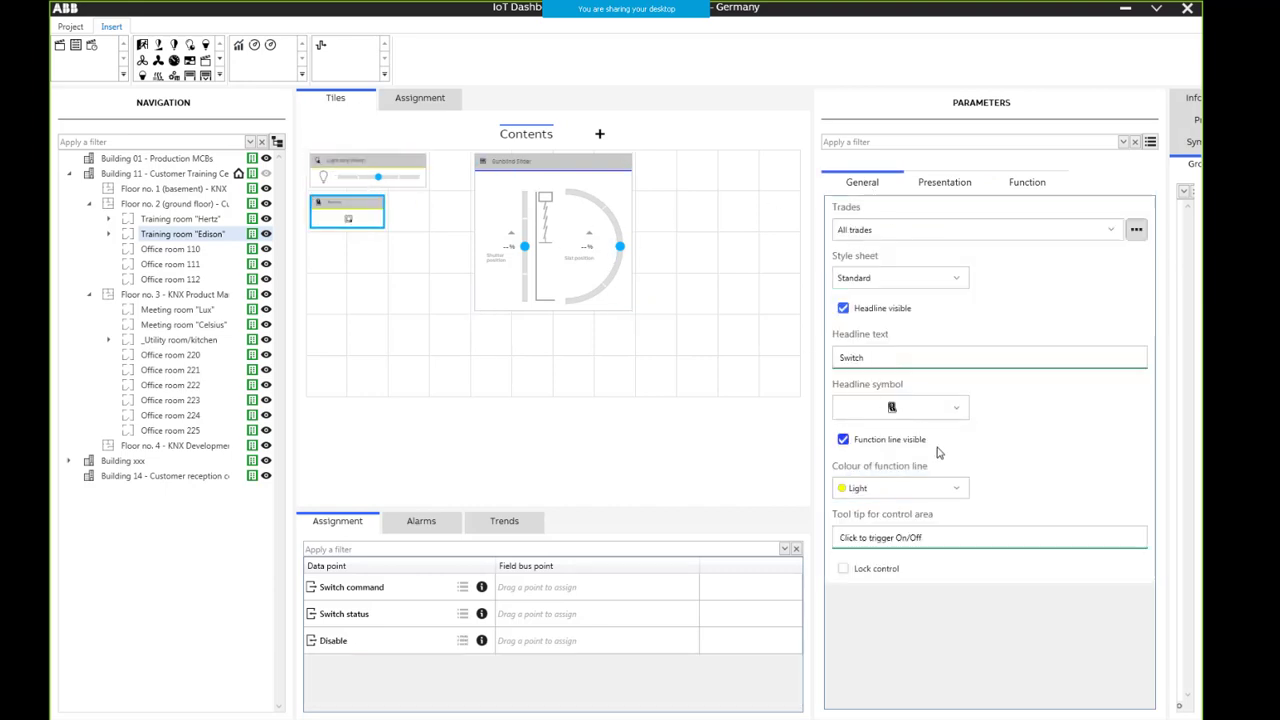
# Change the Switch tile's headline to 'Socket outlets', leaving the headline symbol unchanged
pyautogui.click(873, 362)
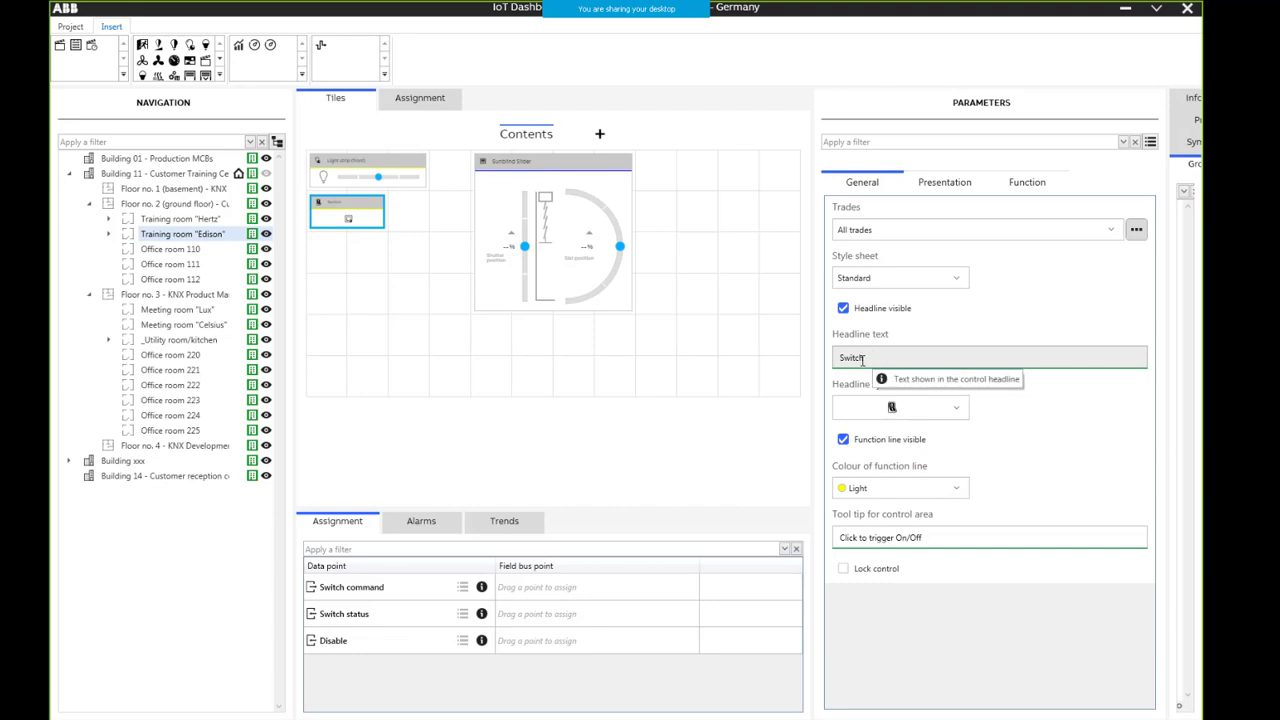
pyautogui.doubleClick(873, 362)
pyautogui.write('Socket outlets')
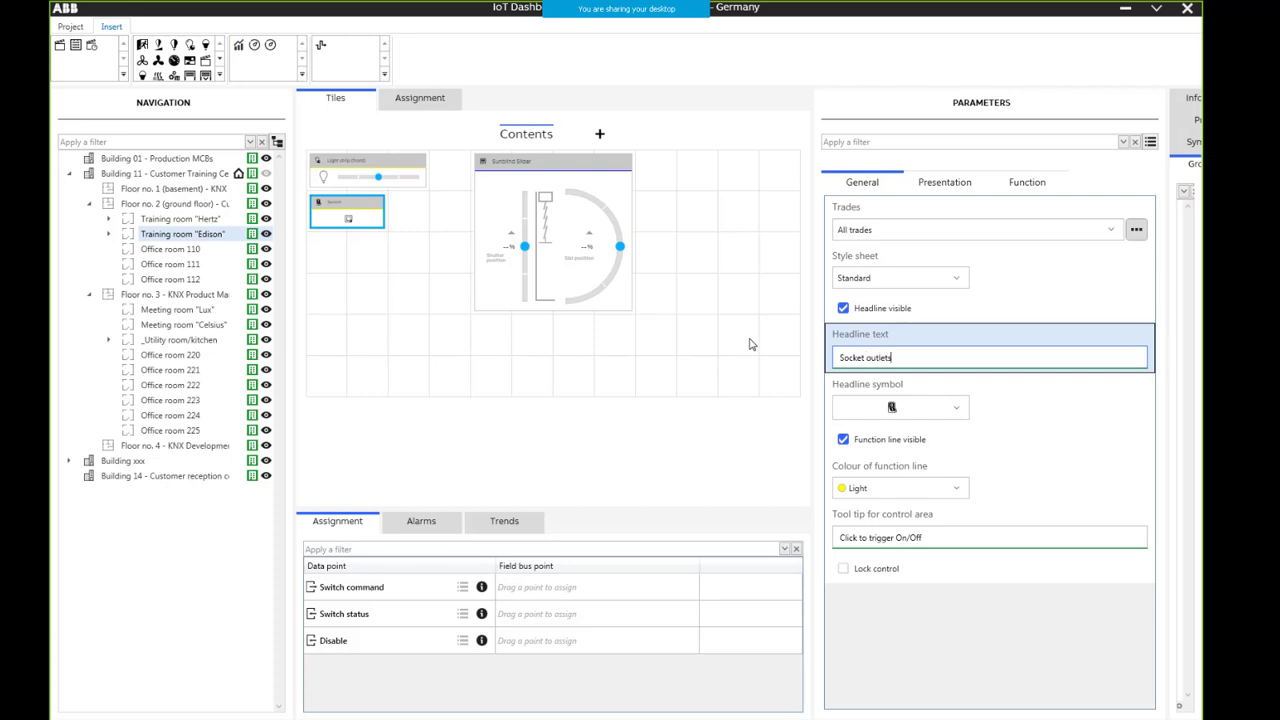
pyautogui.press('Tab')
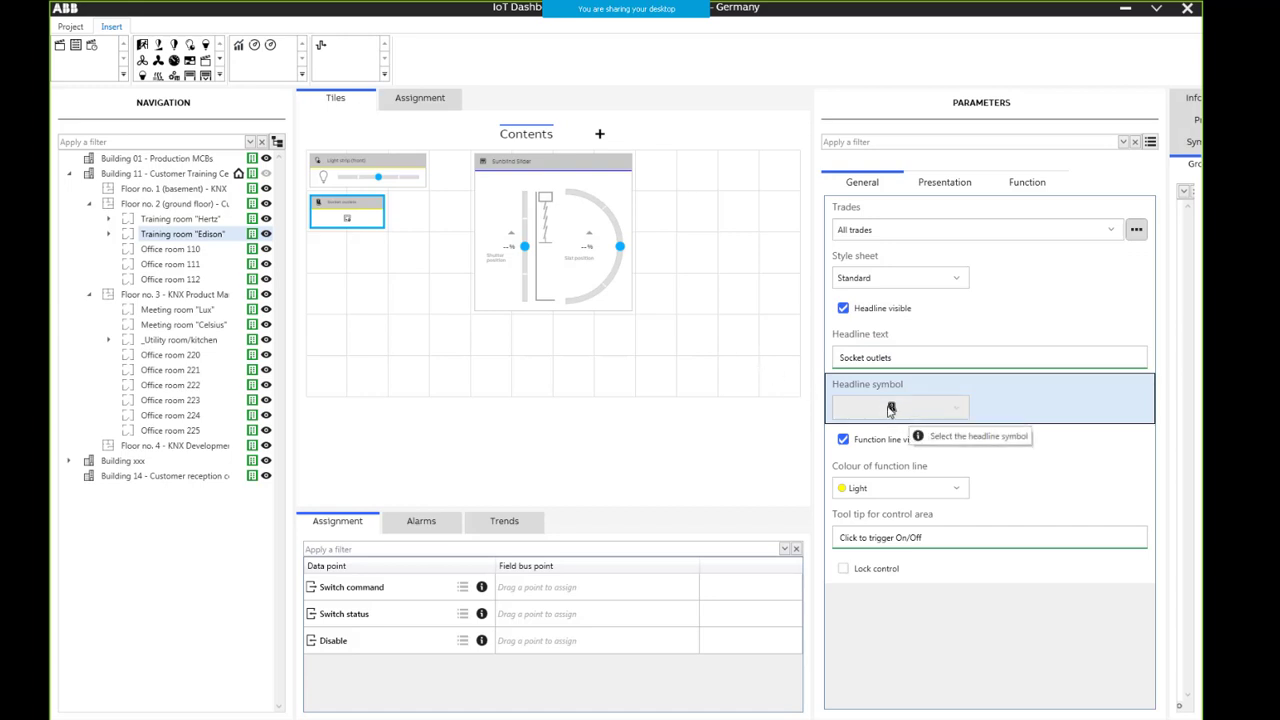
pyautogui.click(892, 408)
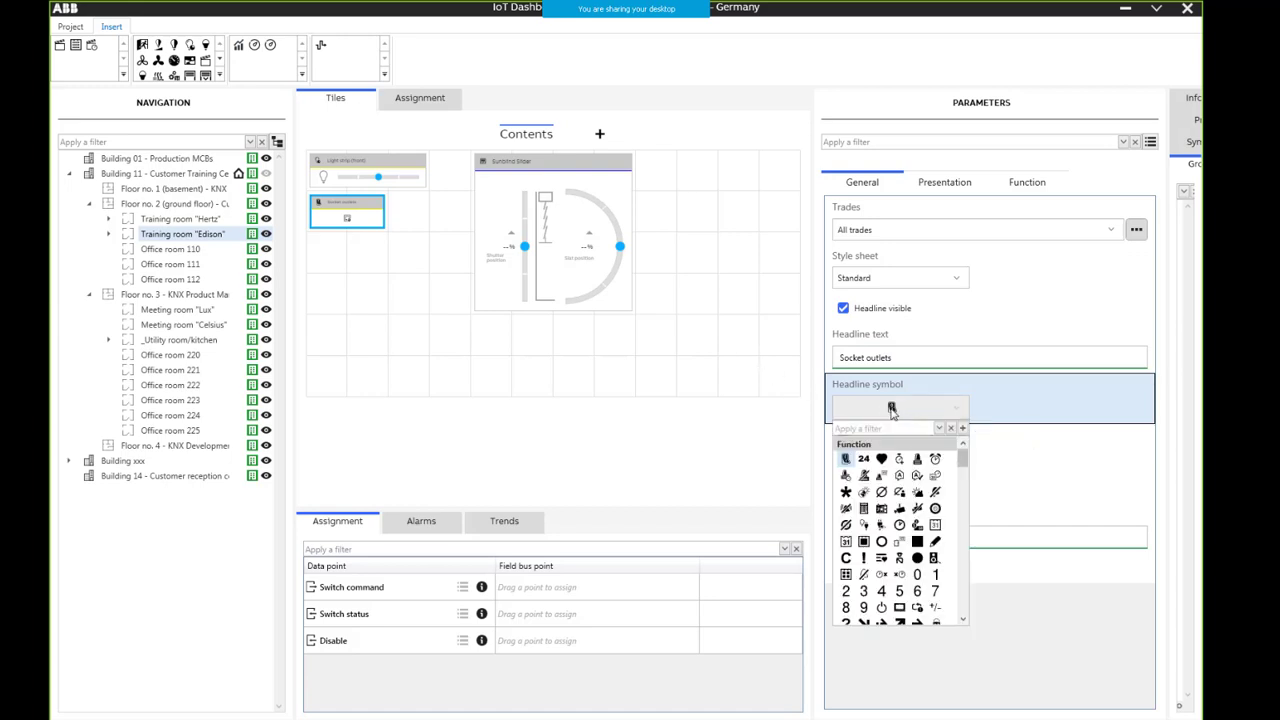
pyautogui.moveTo(963, 476); pyautogui.dragTo(966, 545)
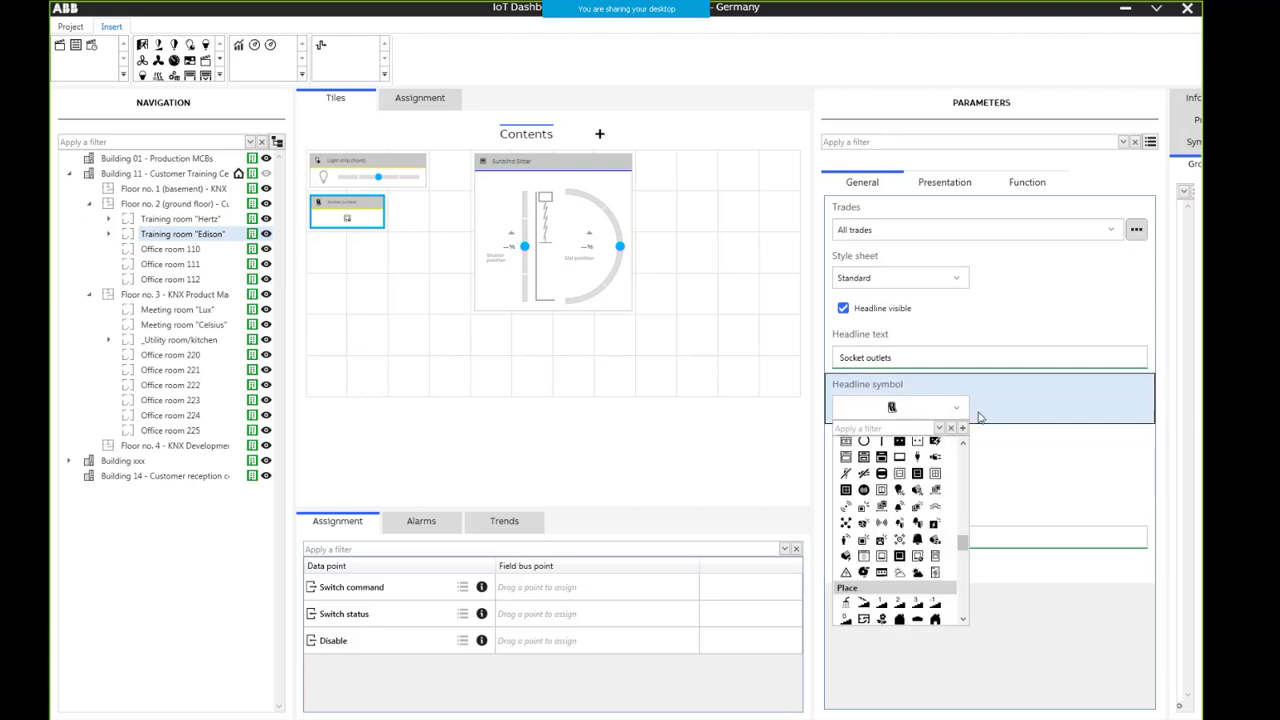
pyautogui.click(956, 409)
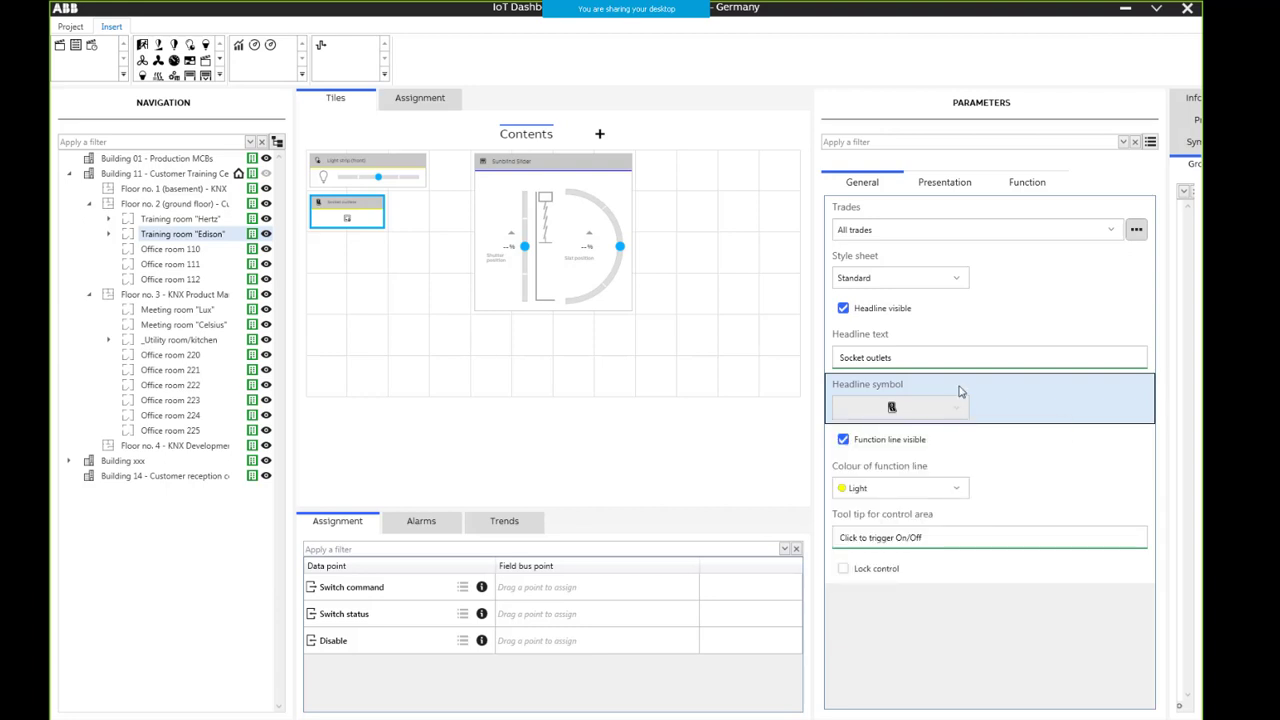
pyautogui.click(946, 183)
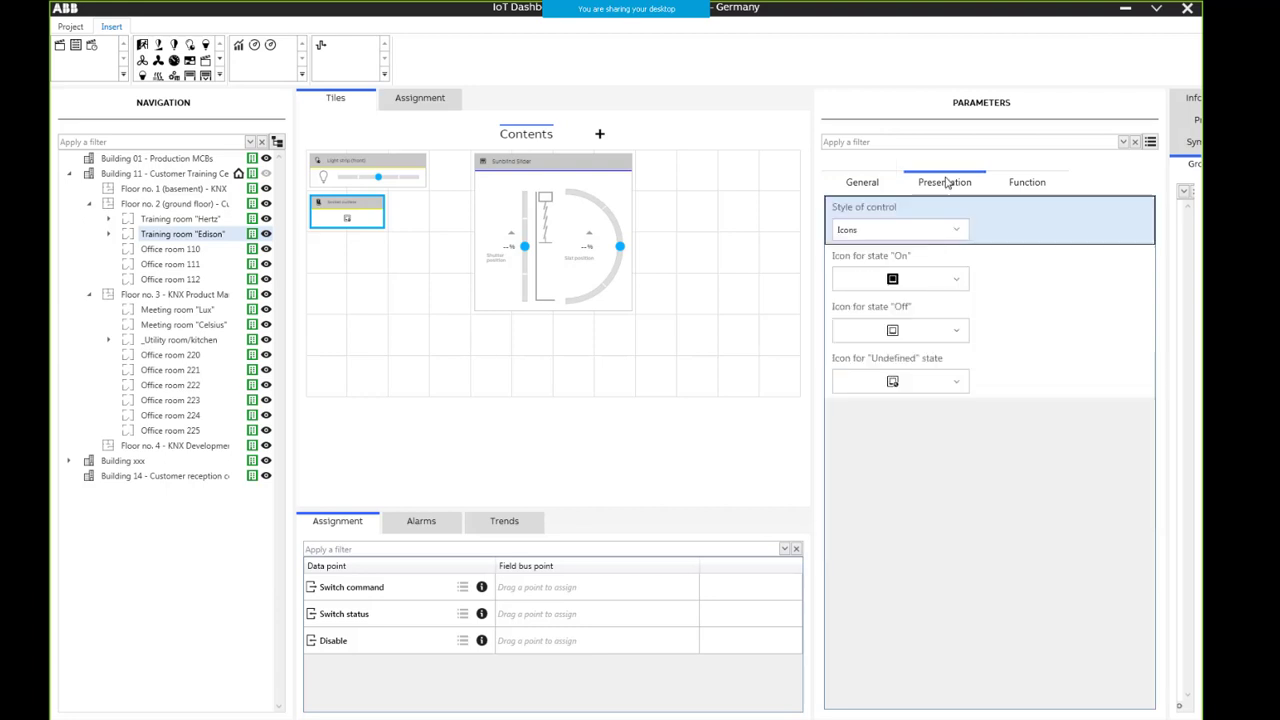
# Keep the Icons style and use a plug icon for On and a circle icon for Off
pyautogui.click(924, 233)
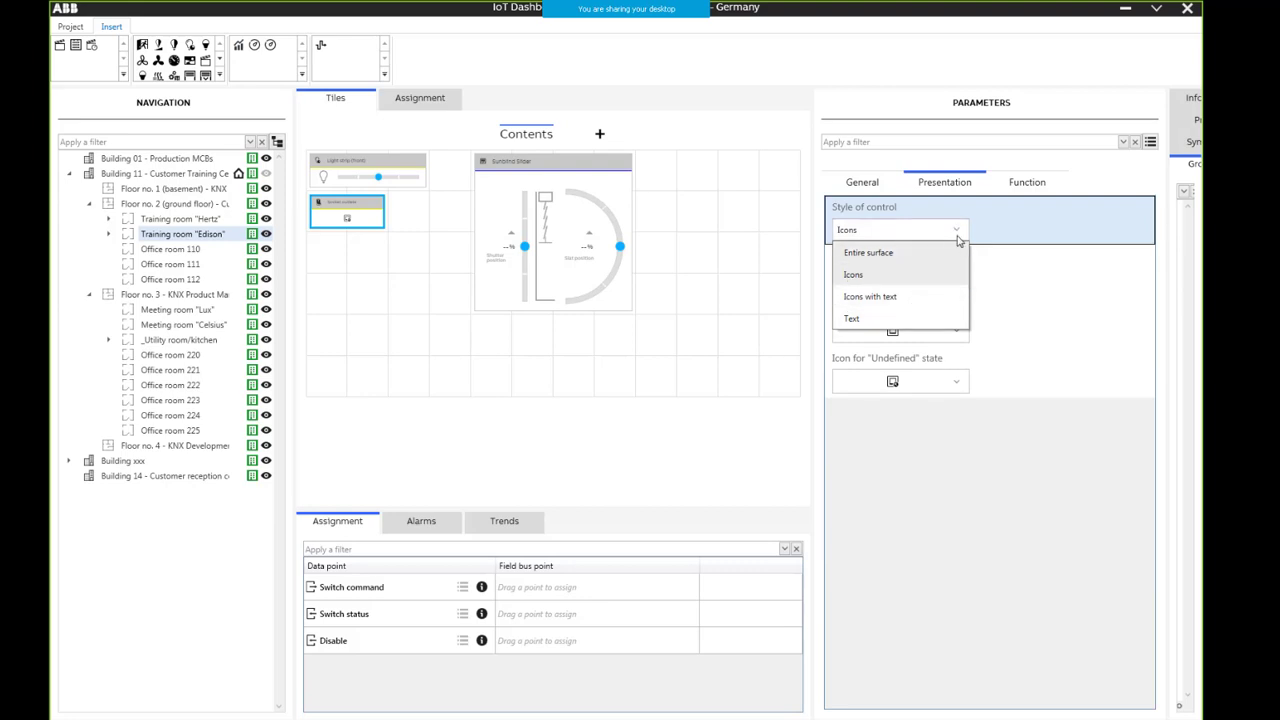
pyautogui.click(1005, 225)
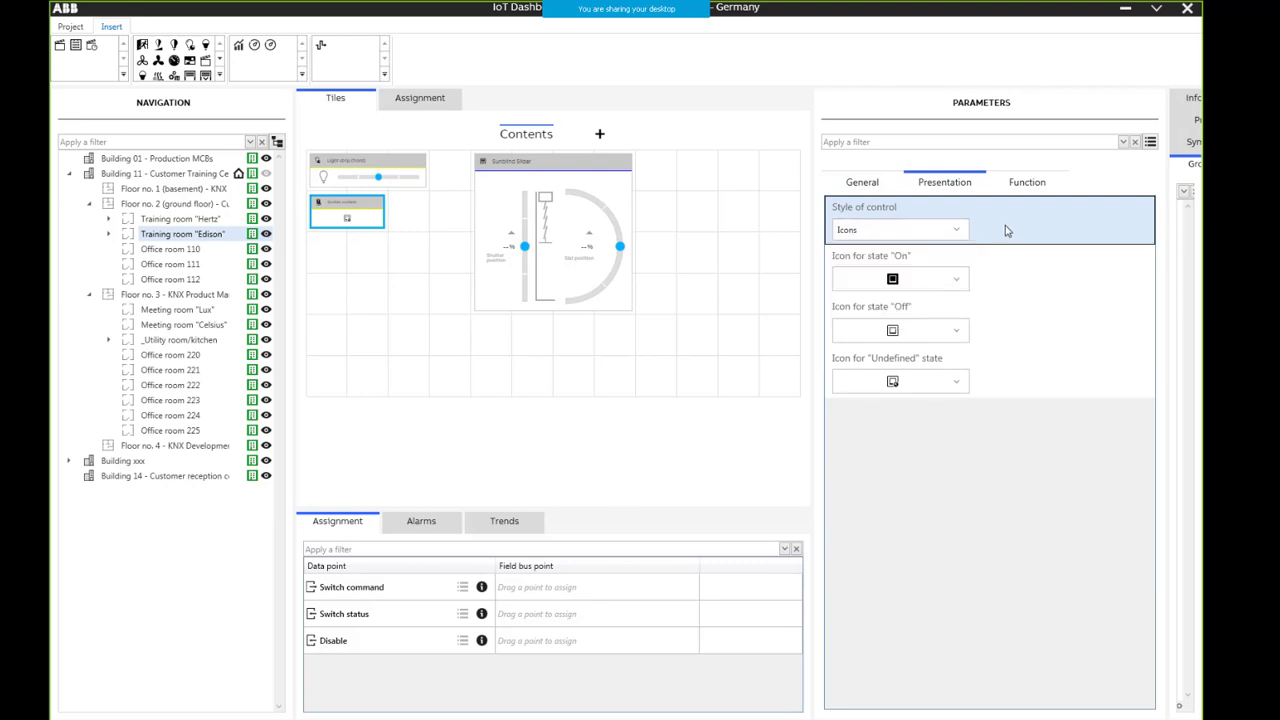
pyautogui.click(955, 285)
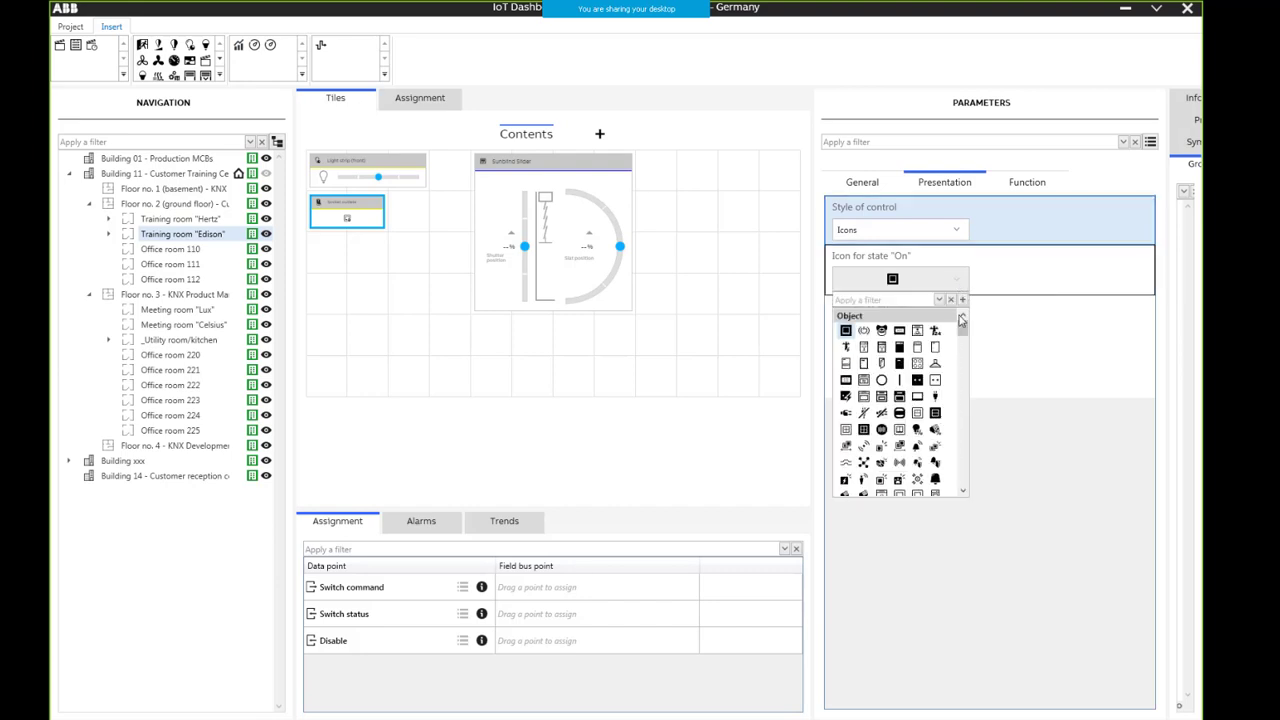
pyautogui.moveTo(962, 325); pyautogui.dragTo(962, 406)
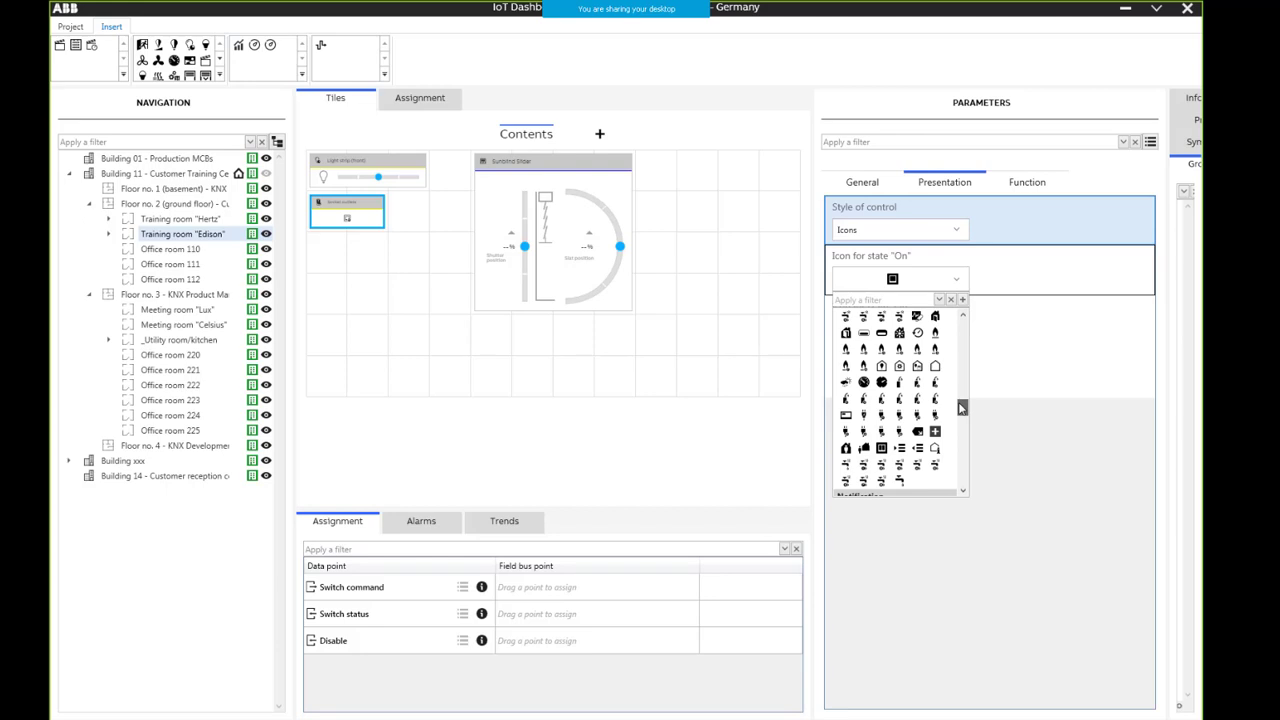
pyautogui.click(864, 414)
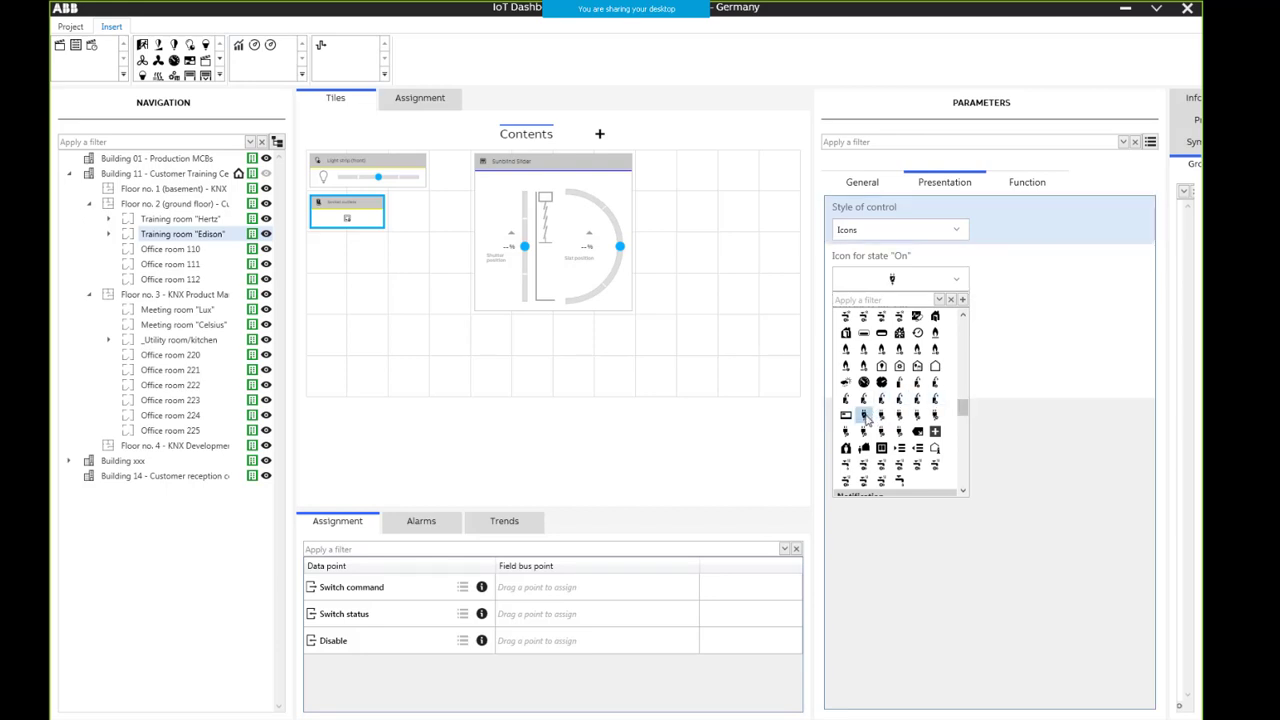
pyautogui.click(1005, 332)
pyautogui.click(958, 334)
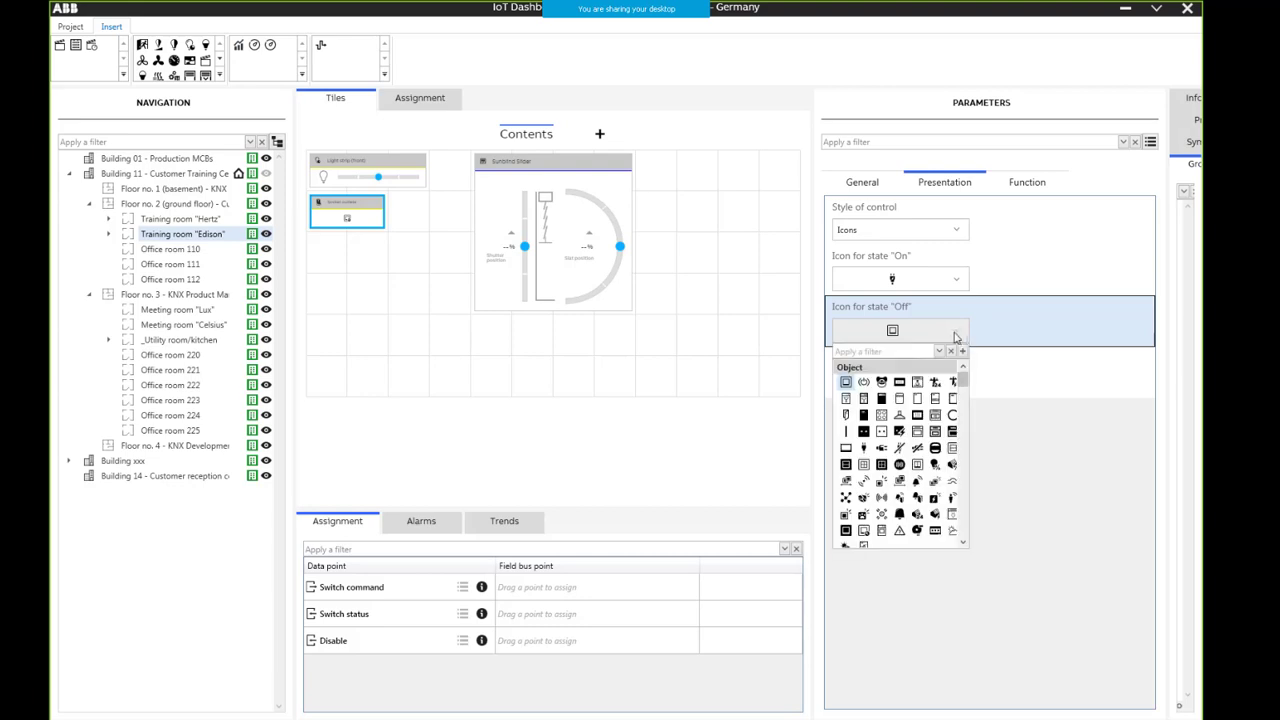
pyautogui.click(881, 432)
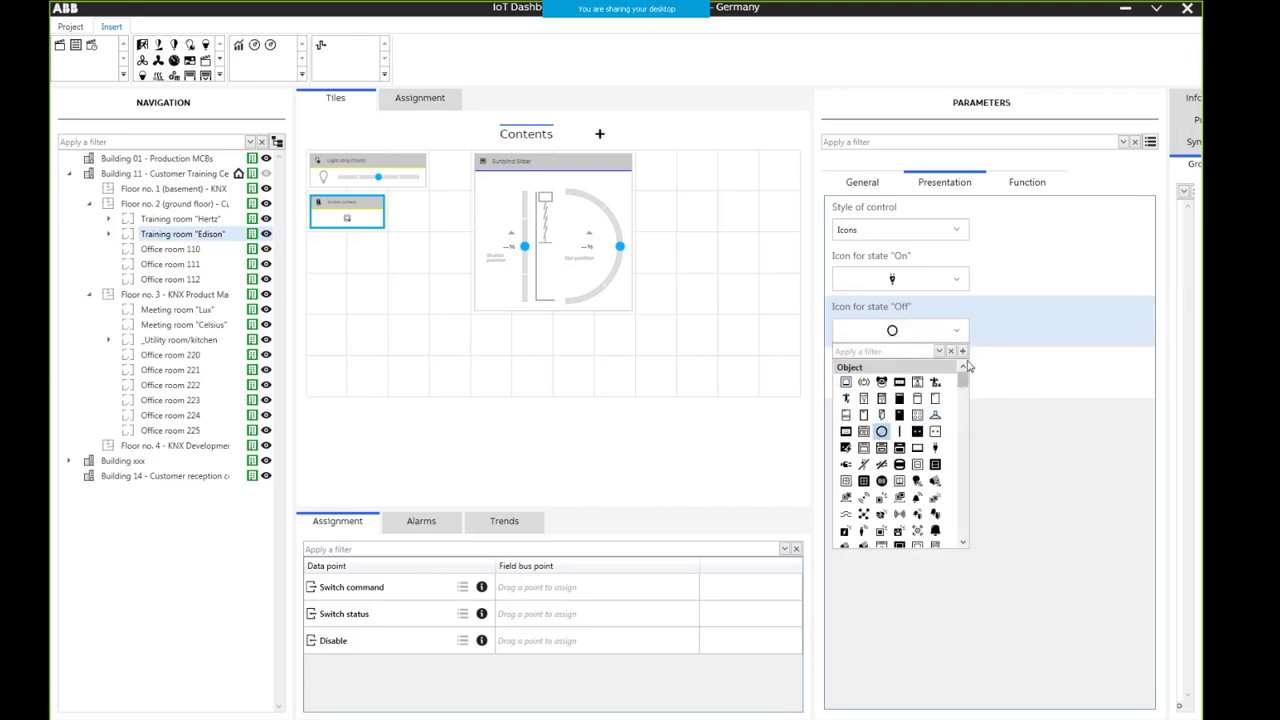
pyautogui.click(1036, 196)
pyautogui.click(1037, 197)
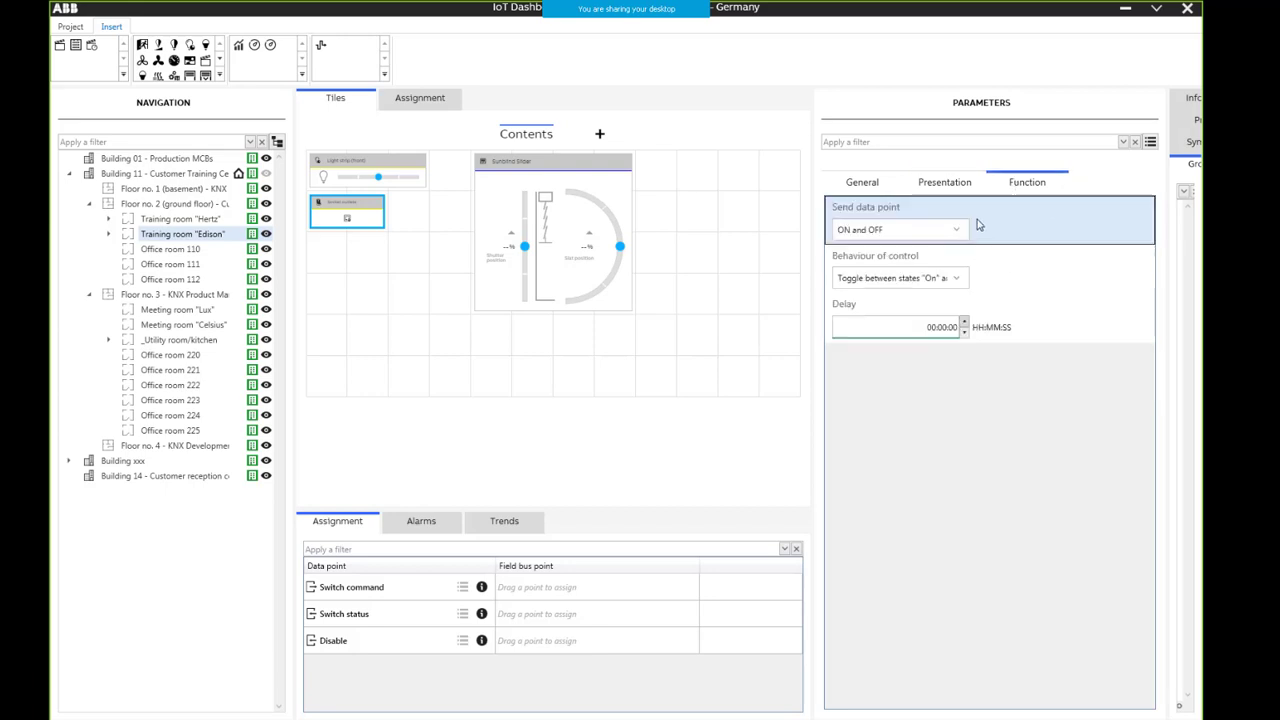
# Keep the Socket outlets tile sending ON and OFF, then show the Sunblind Slider tile's General settings
pyautogui.click(948, 235)
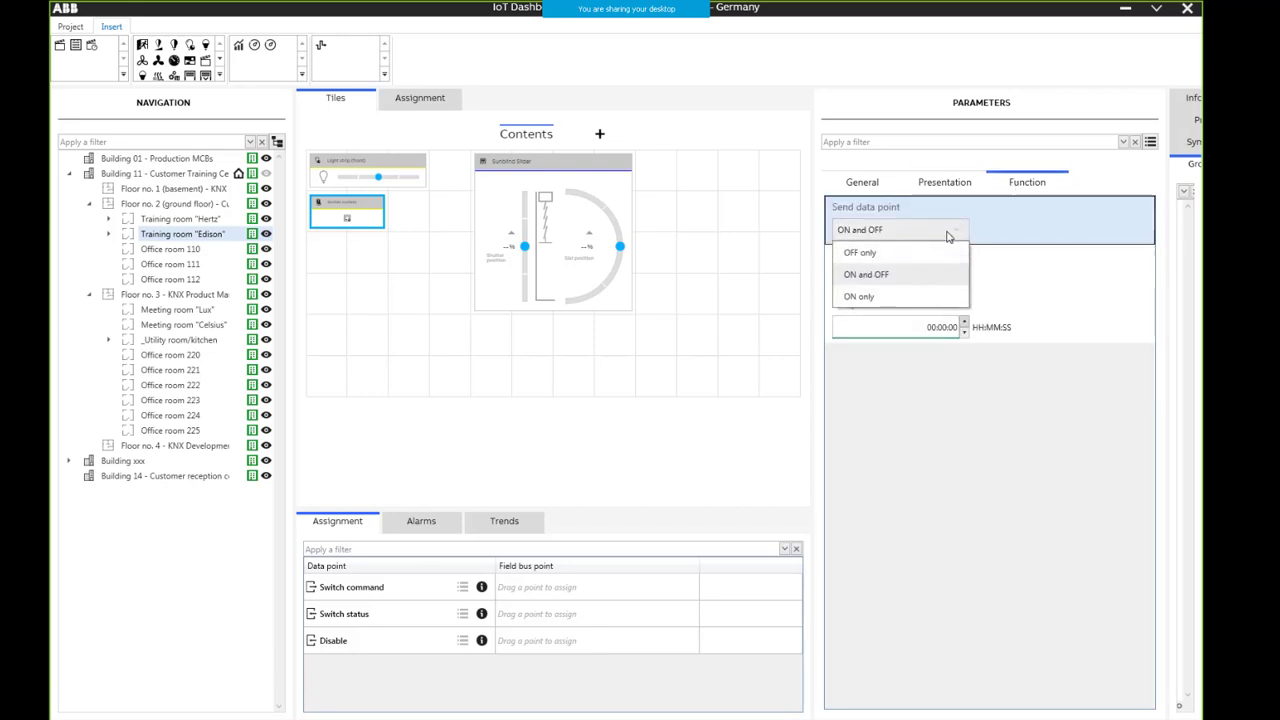
pyautogui.click(922, 280)
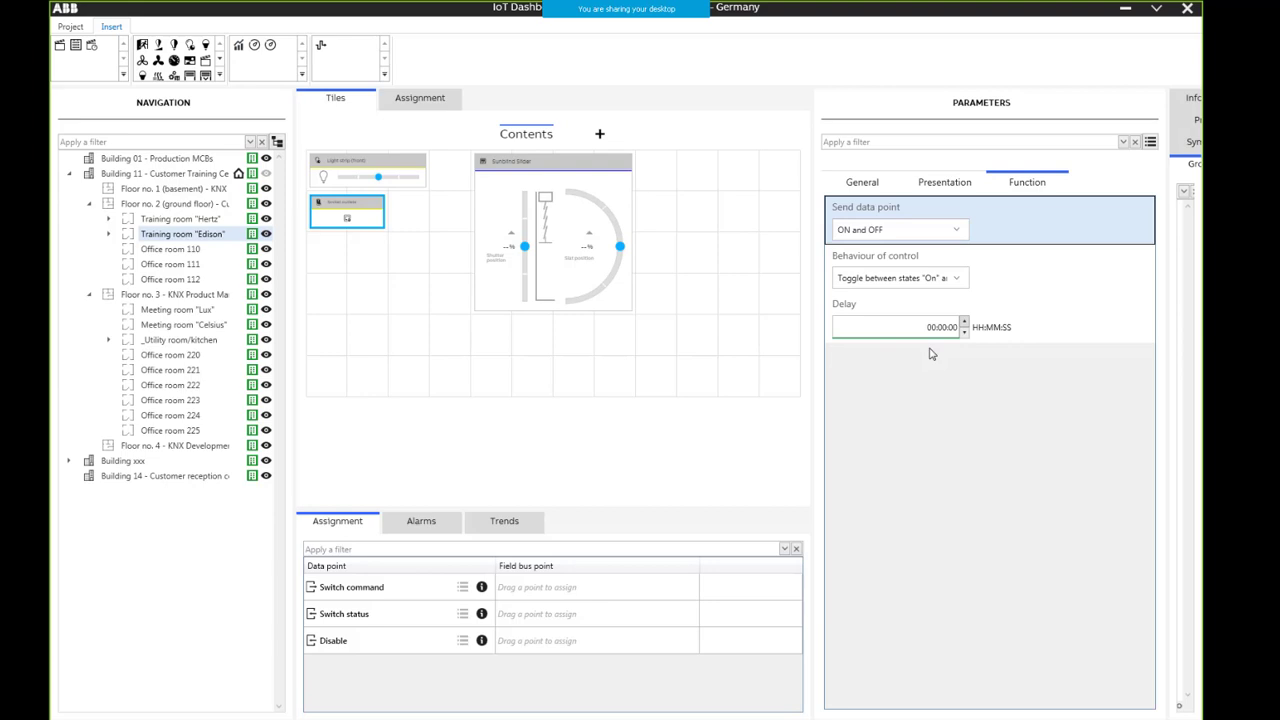
pyautogui.click(605, 256)
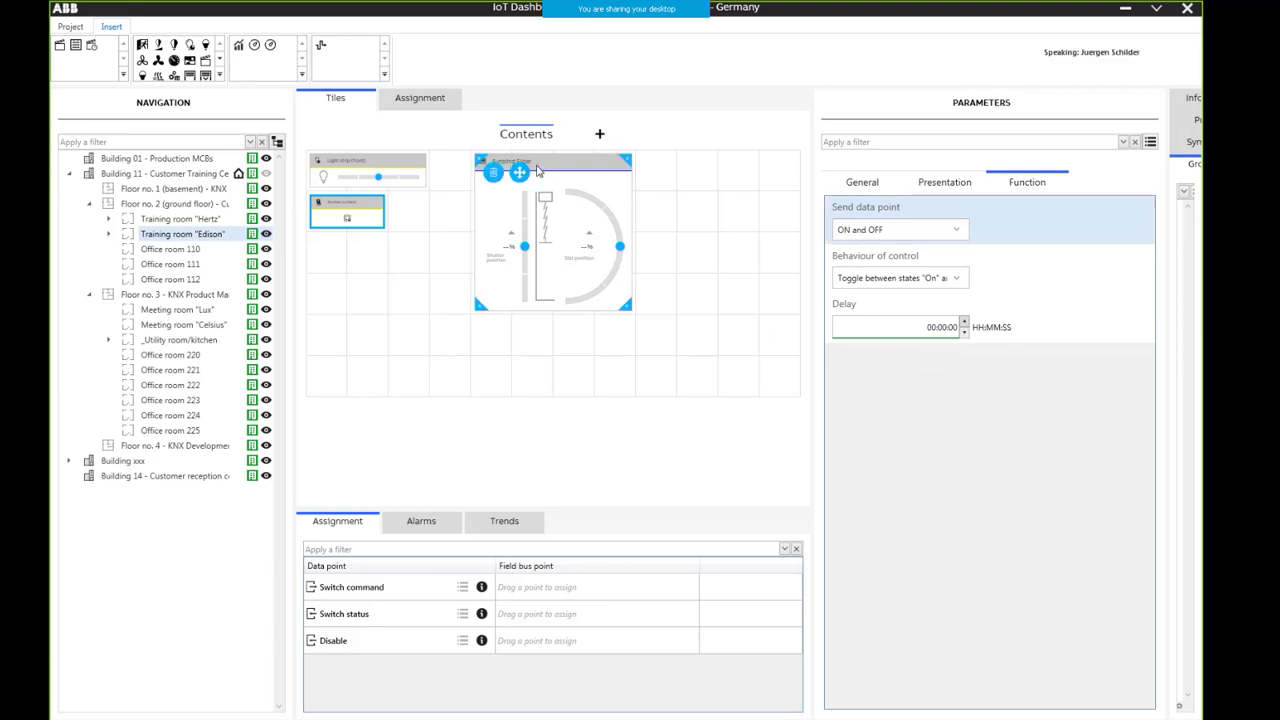
pyautogui.click(861, 184)
# Rename the Sunblind Slider tile's headline to 'Blinds (front)'
pyautogui.click(912, 358)
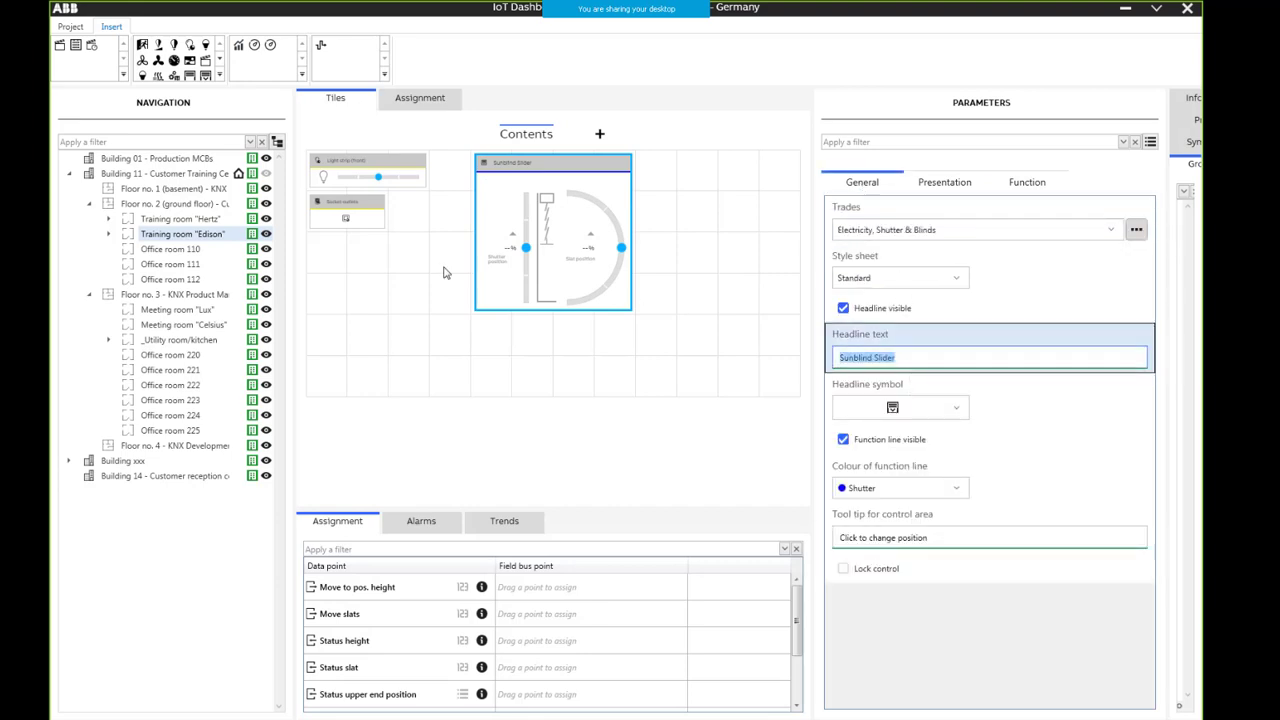
pyautogui.write('Blinds (front')
pyautogui.click(983, 450)
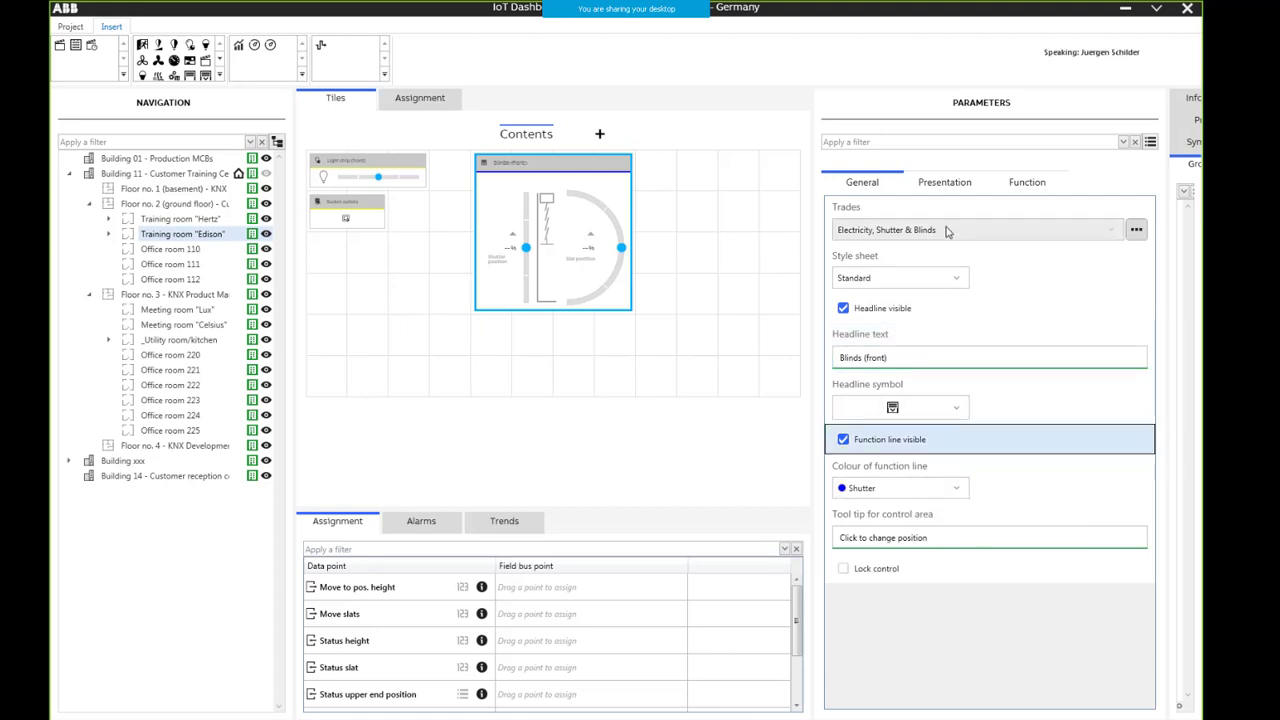
# Check the Presentation settings and keep the shutter type as Shutter horiz., then deselect the tile
pyautogui.click(953, 186)
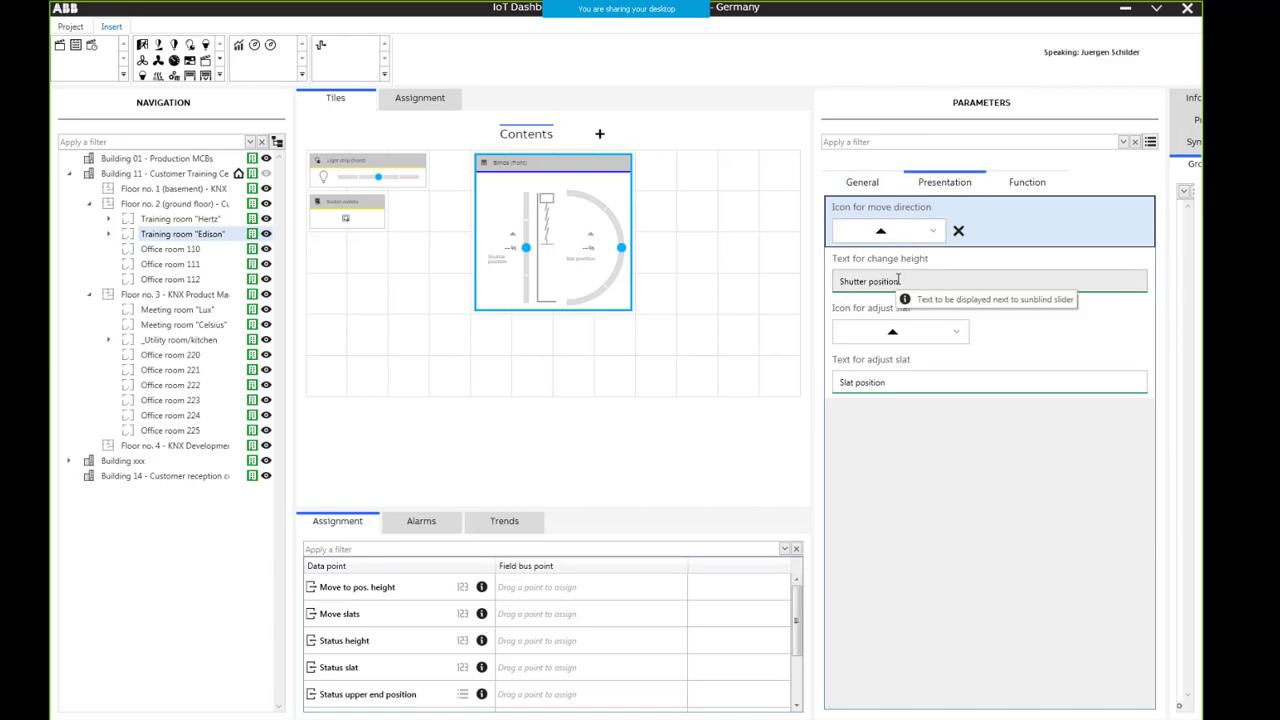
pyautogui.click(1022, 190)
pyautogui.click(960, 234)
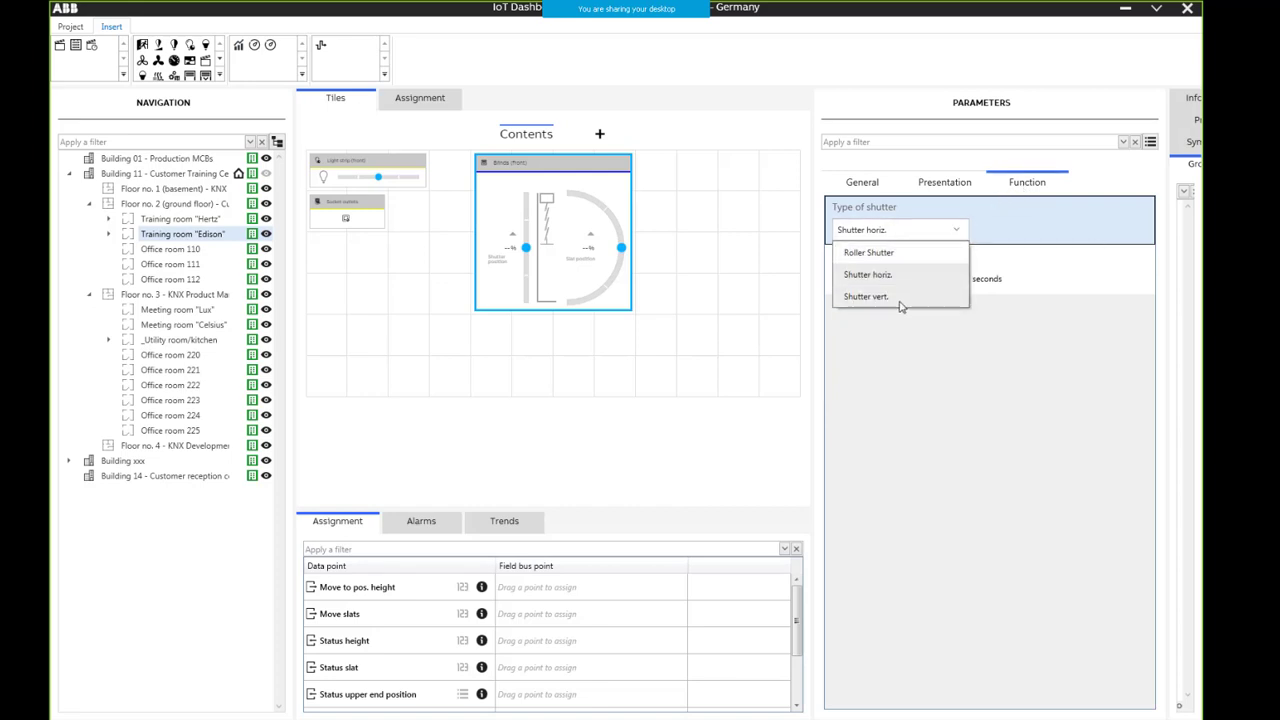
pyautogui.click(928, 350)
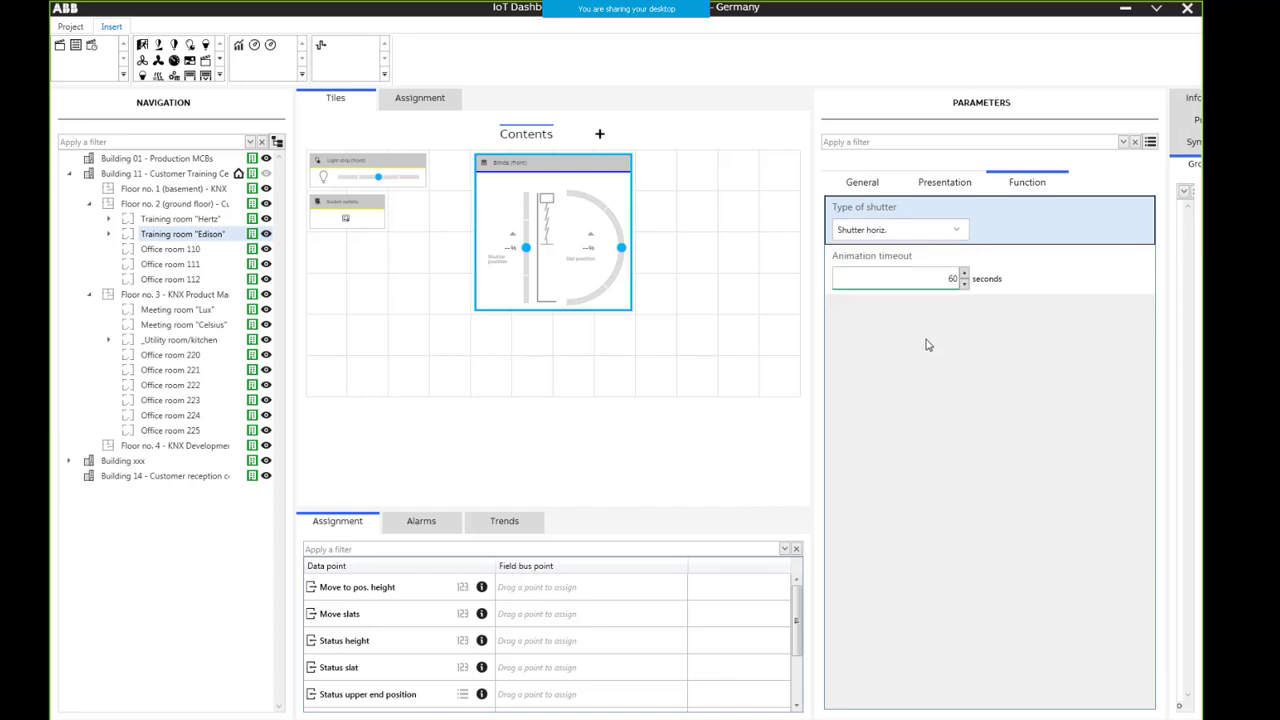
pyautogui.click(616, 376)
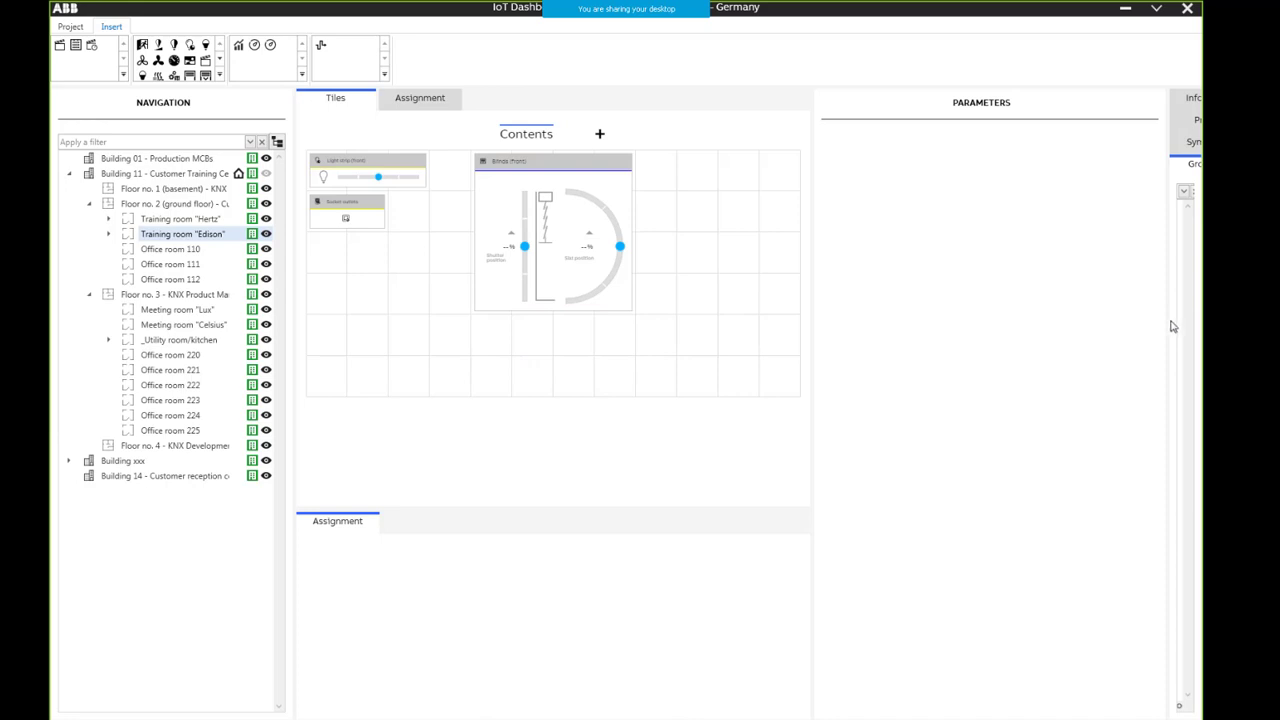
# Show the group address tree and the Light strip (front) tile's data points in an enlarged assignment area
pyautogui.moveTo(1168, 320); pyautogui.dragTo(840, 310)
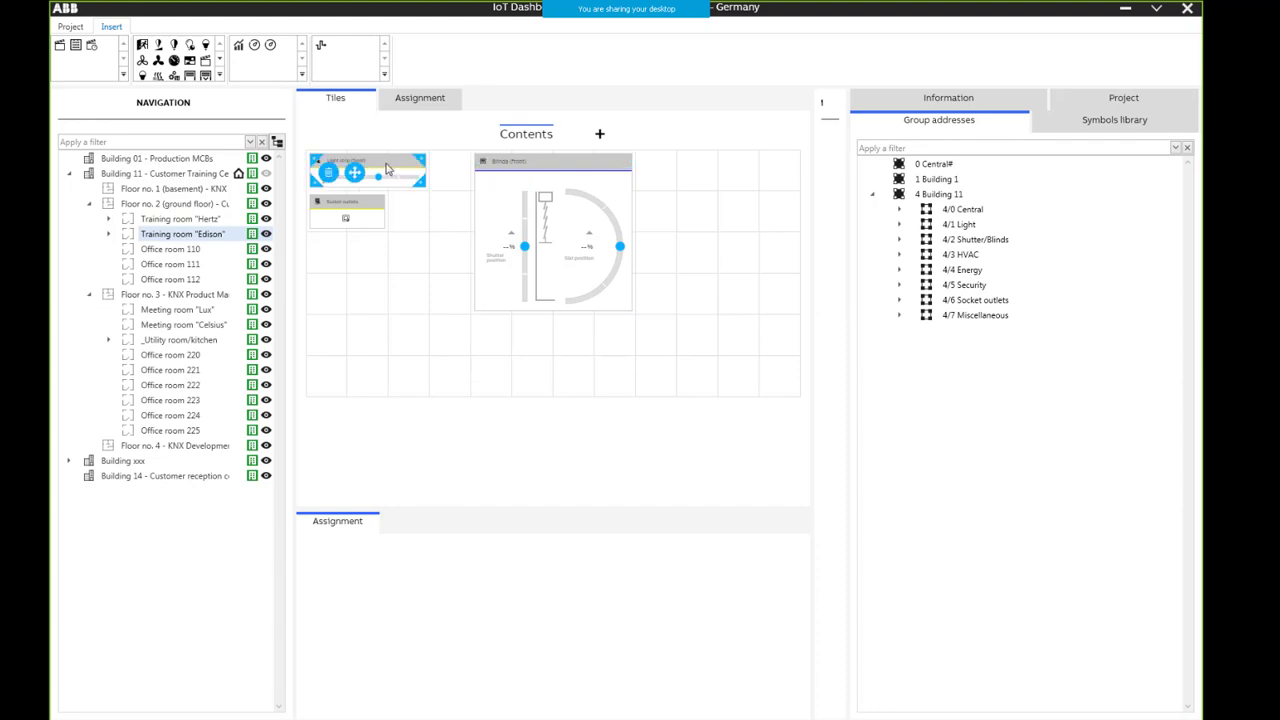
pyautogui.click(389, 170)
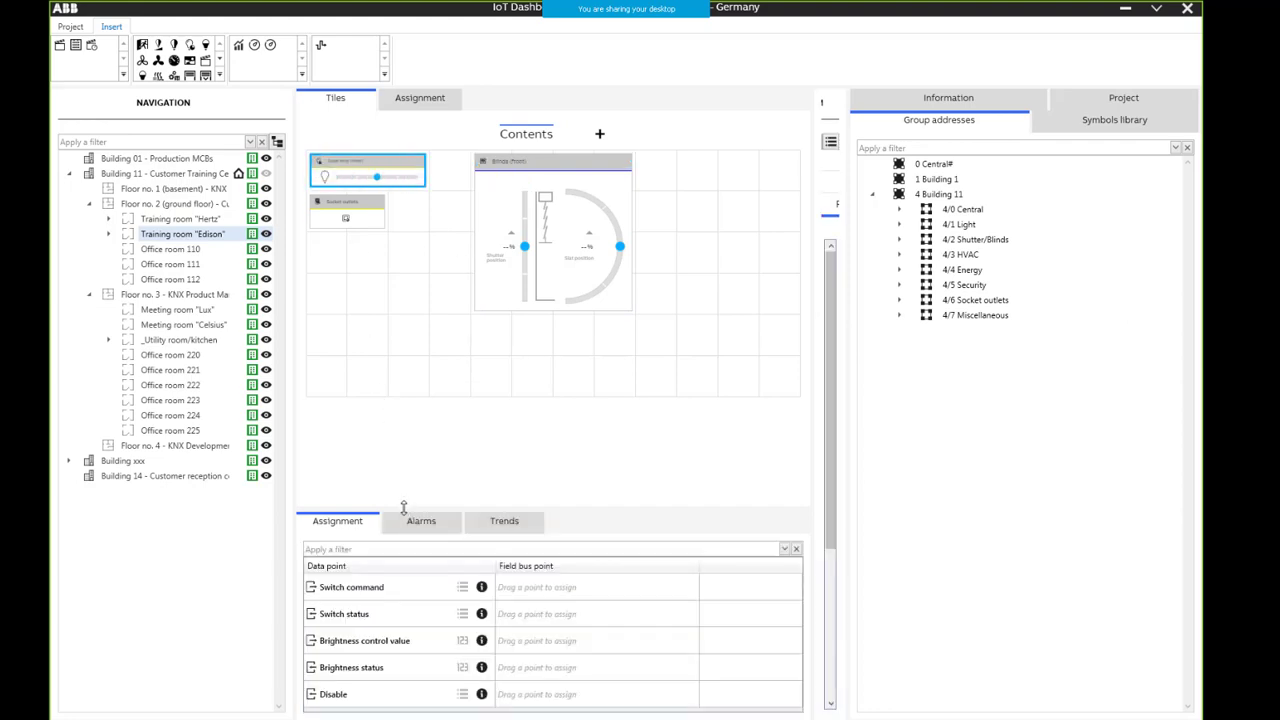
pyautogui.moveTo(404, 507); pyautogui.dragTo(406, 415)
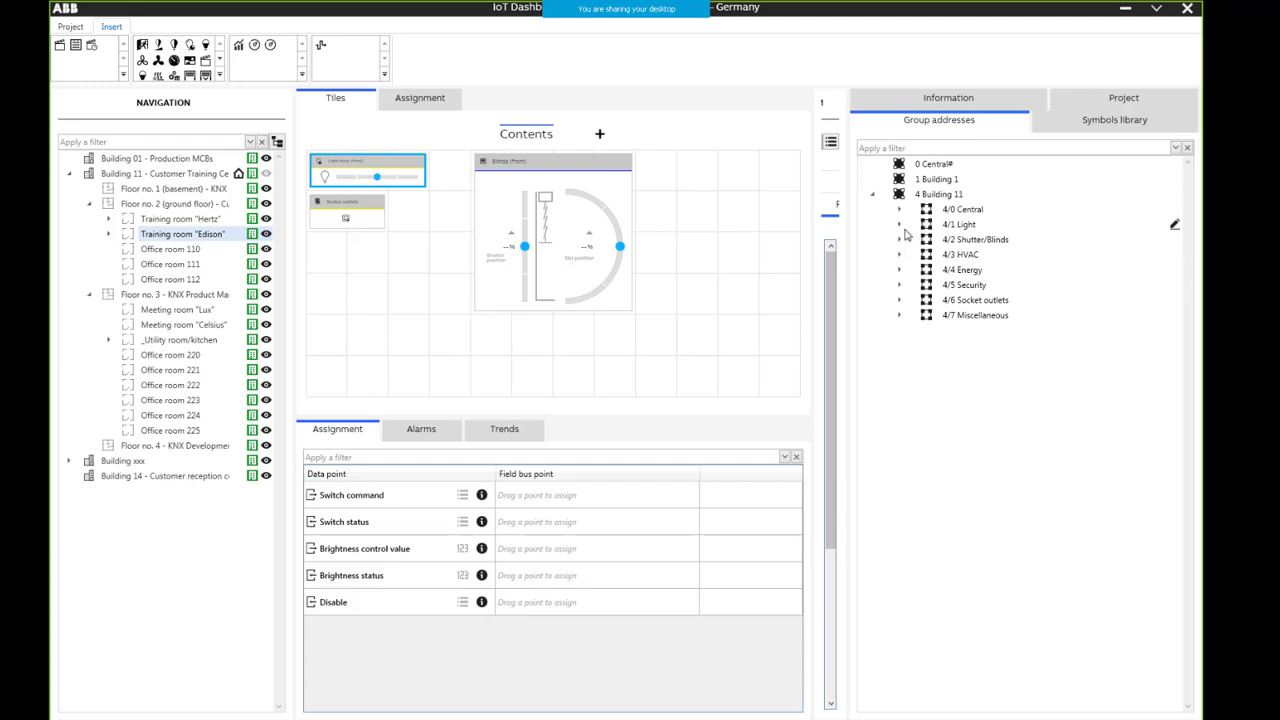
# Link 4/1/101, 4/1/104, 4/1/103 and 4/1/105 to the light strip's switch and brightness points
pyautogui.click(899, 224)
pyautogui.scroll(-5, 1008, 306)
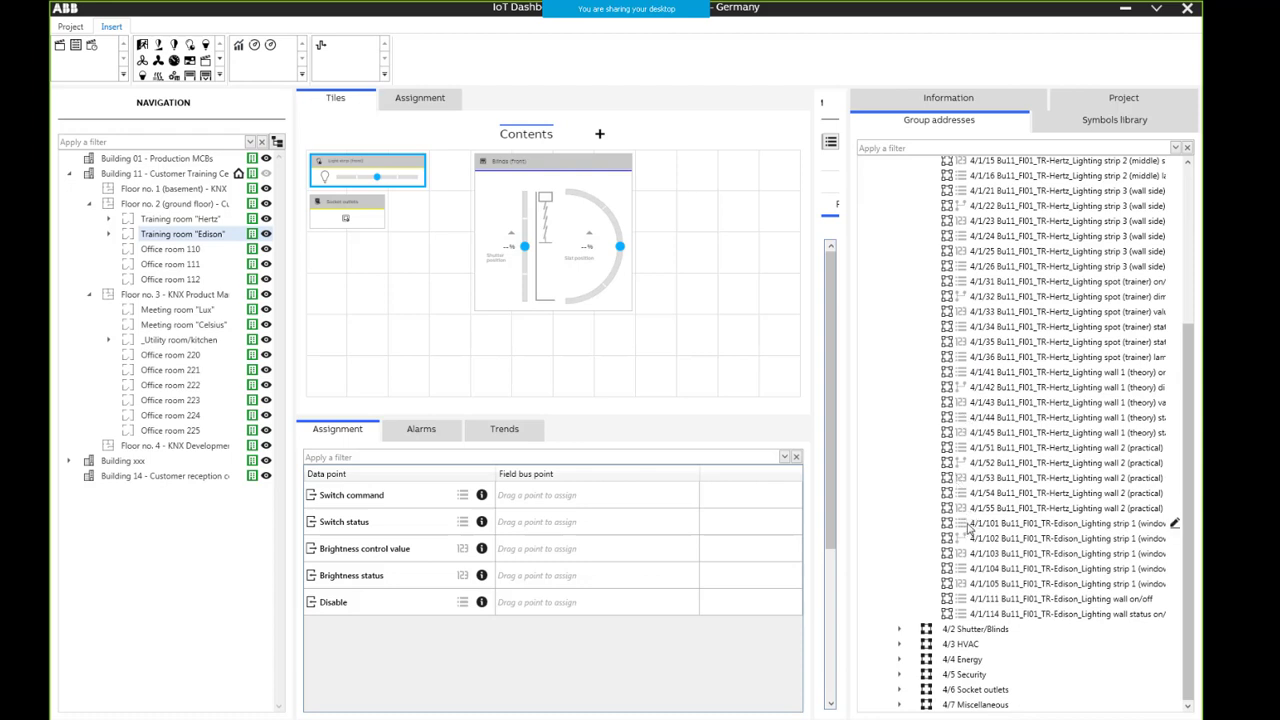
pyautogui.click(1040, 528)
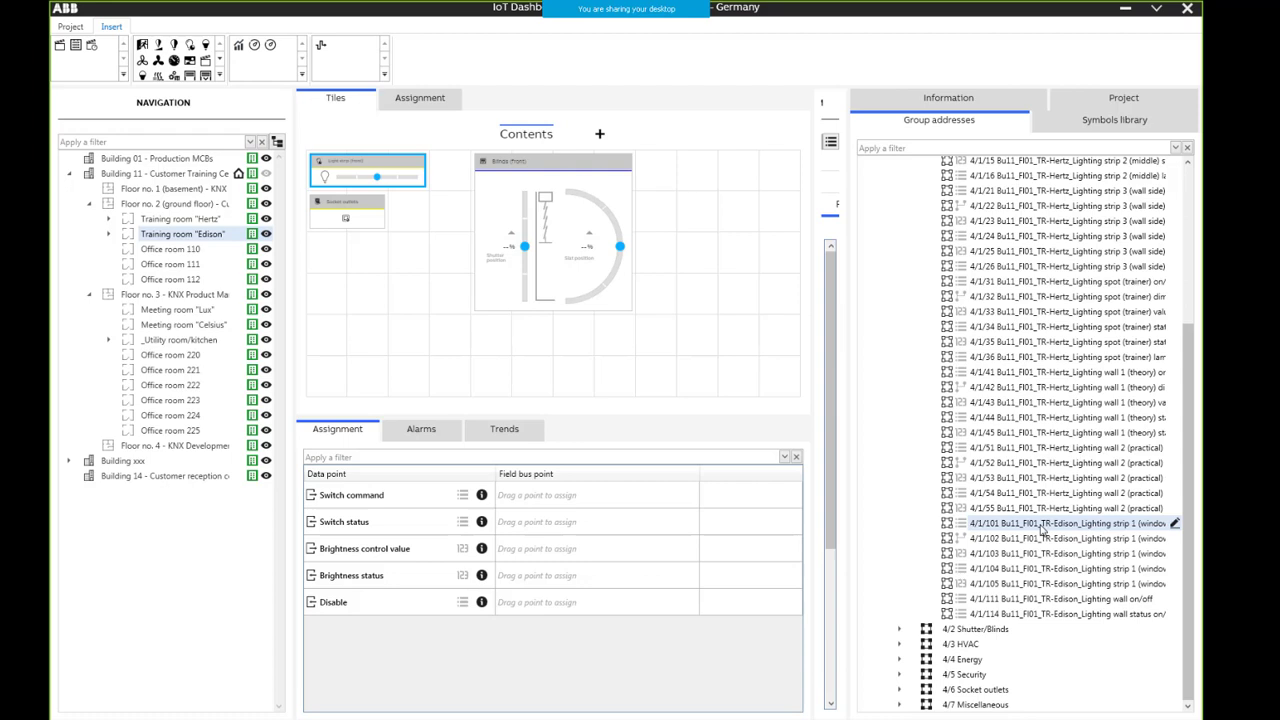
pyautogui.moveTo(1040, 530); pyautogui.dragTo(510, 497)
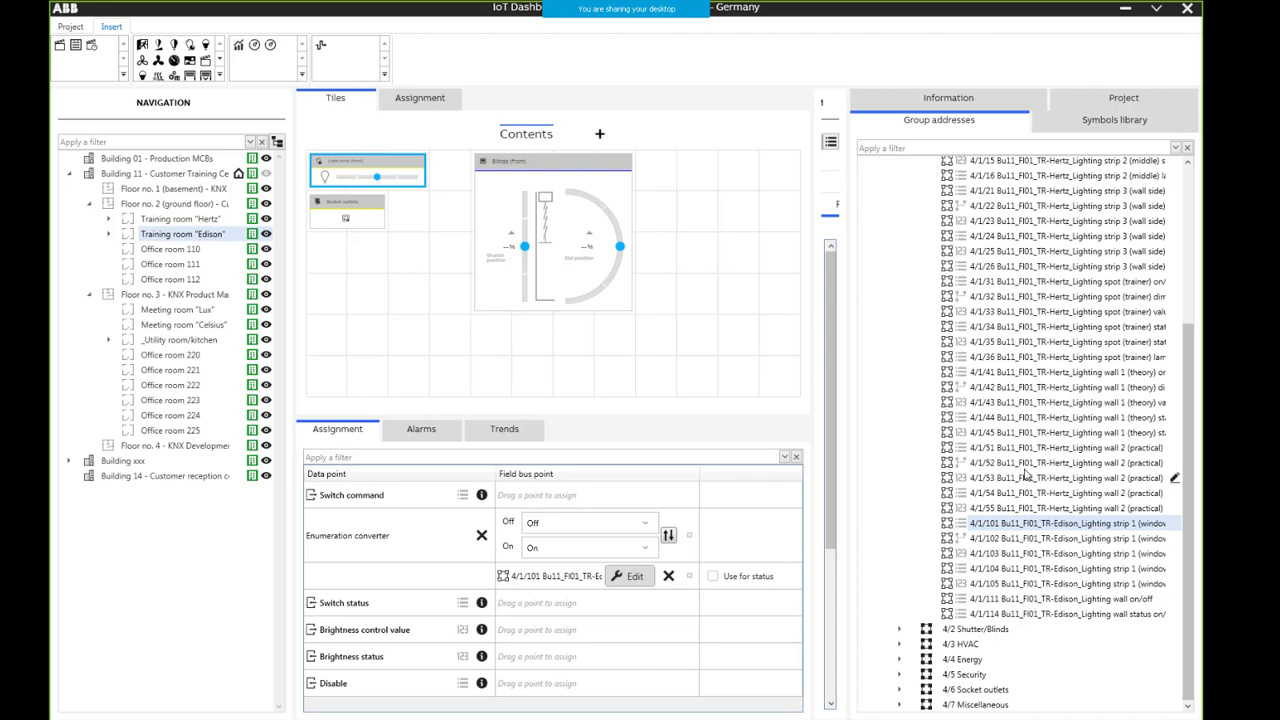
pyautogui.scroll(5, 1020, 482)
pyautogui.scroll(-5, 1016, 484)
pyautogui.moveTo(1046, 568); pyautogui.dragTo(514, 606)
pyautogui.scroll(-1, 557, 593)
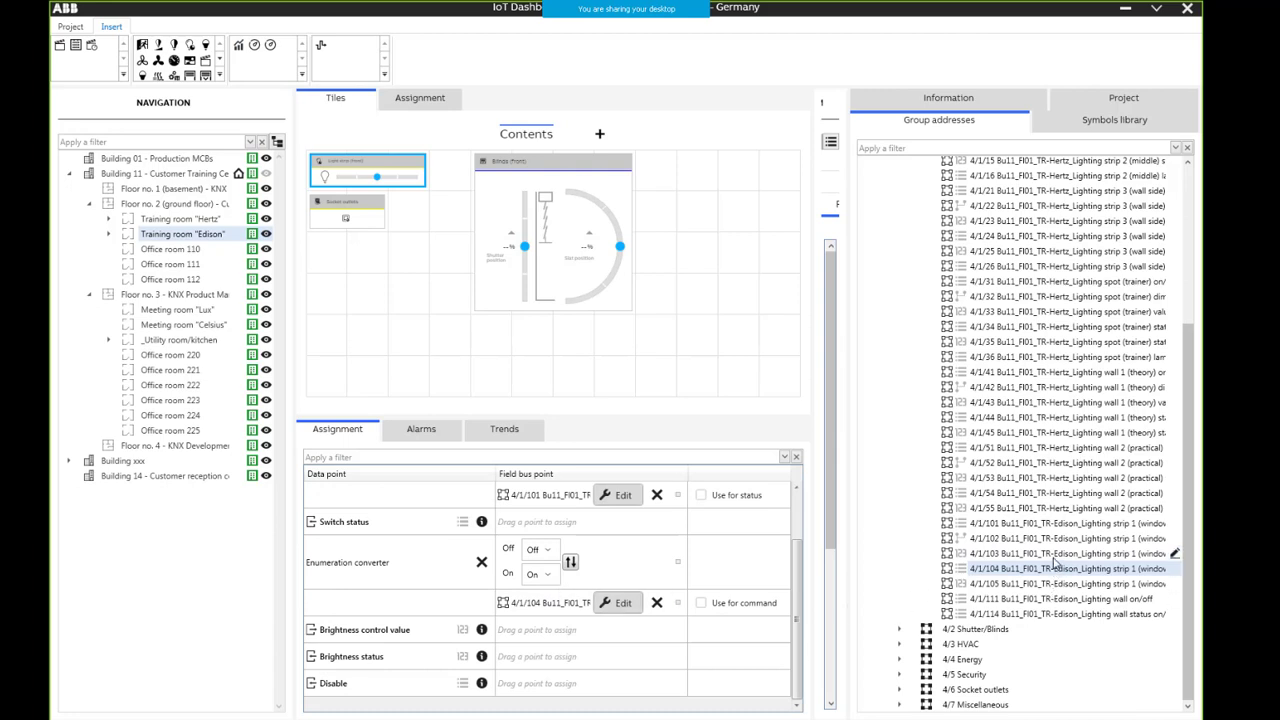
pyautogui.moveTo(1055, 562); pyautogui.dragTo(512, 632)
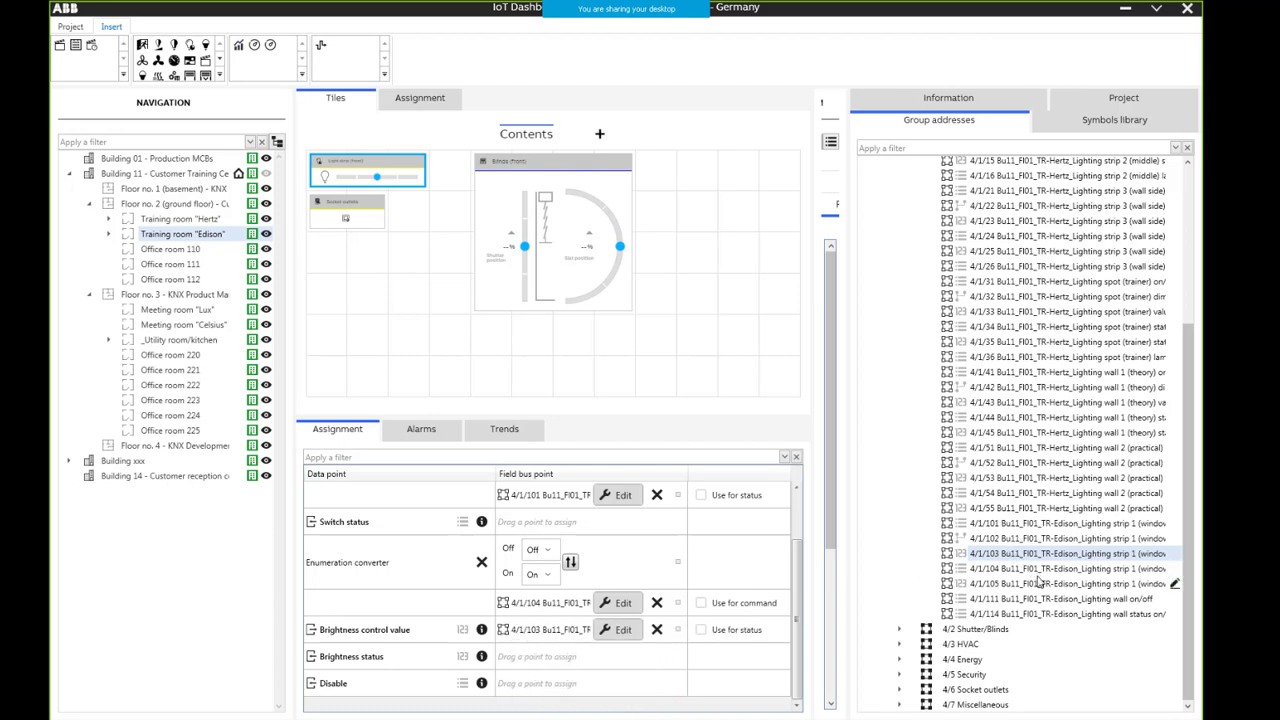
pyautogui.moveTo(1038, 588); pyautogui.dragTo(530, 662)
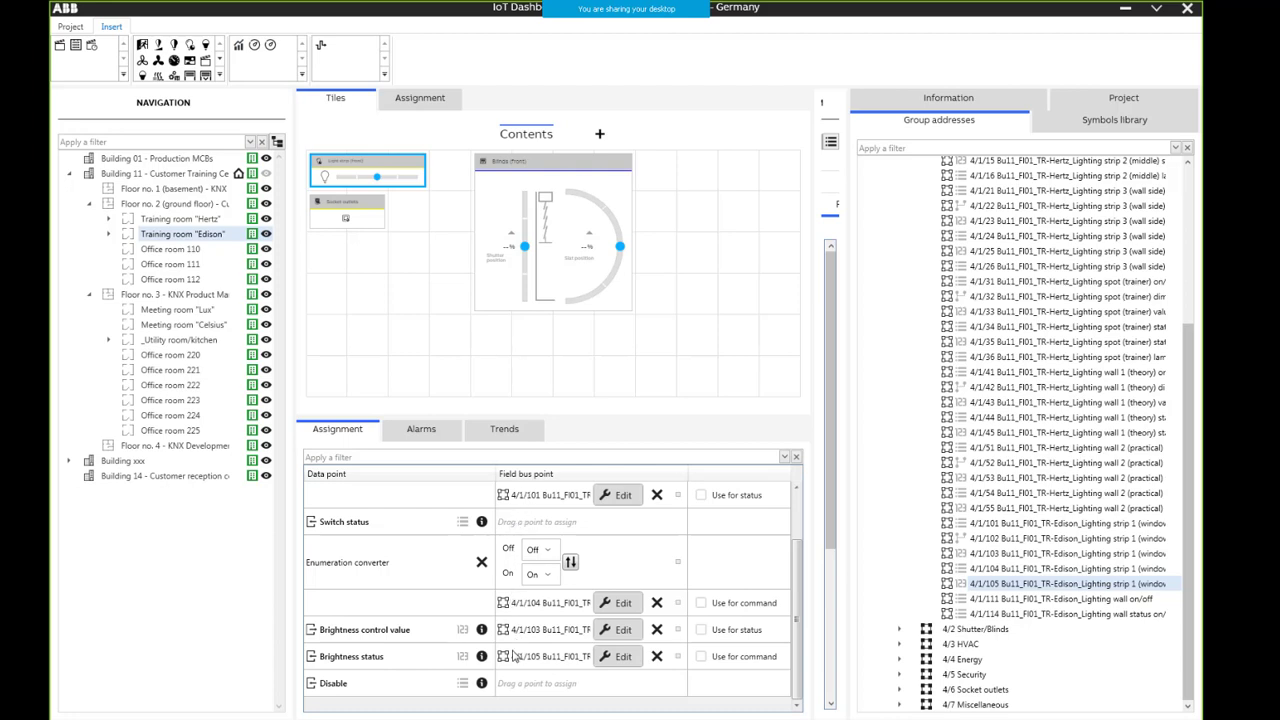
pyautogui.click(367, 212)
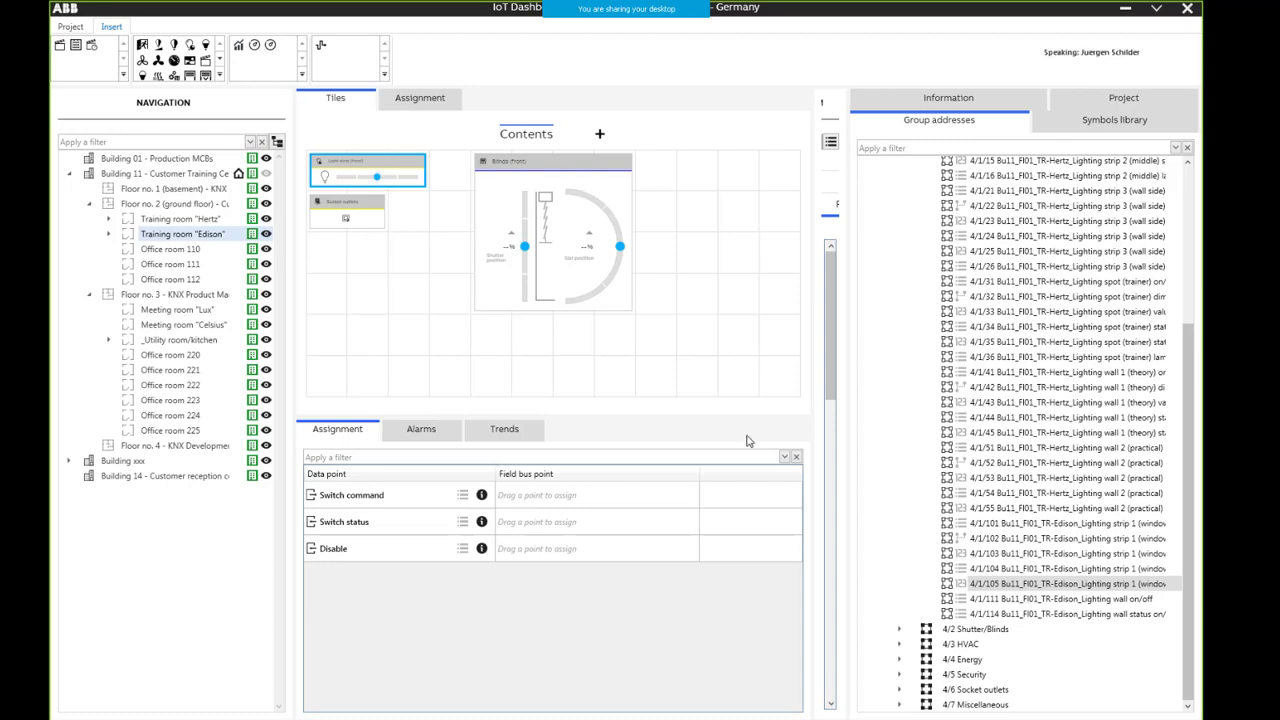
# Assign 4/6/101 to Switch command and 4/6/102 to Switch status of the socket outlets tile
pyautogui.scroll(5, 1008, 492)
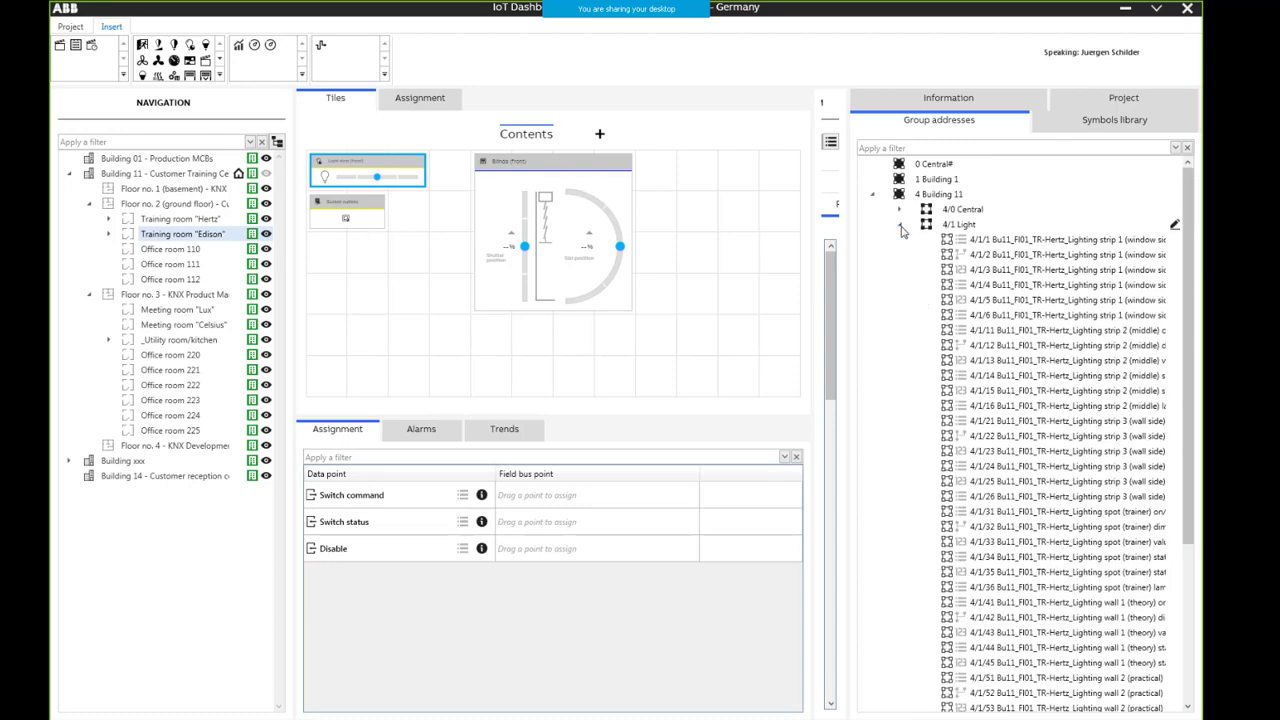
pyautogui.click(900, 227)
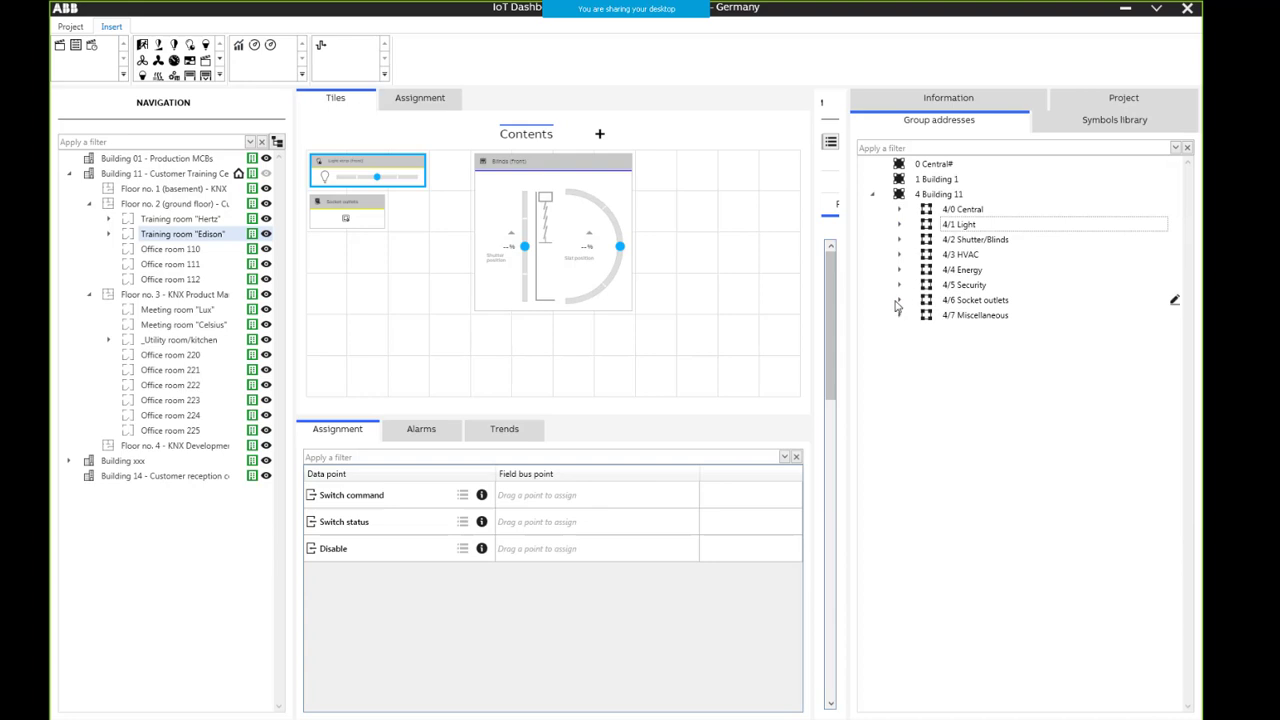
pyautogui.click(898, 304)
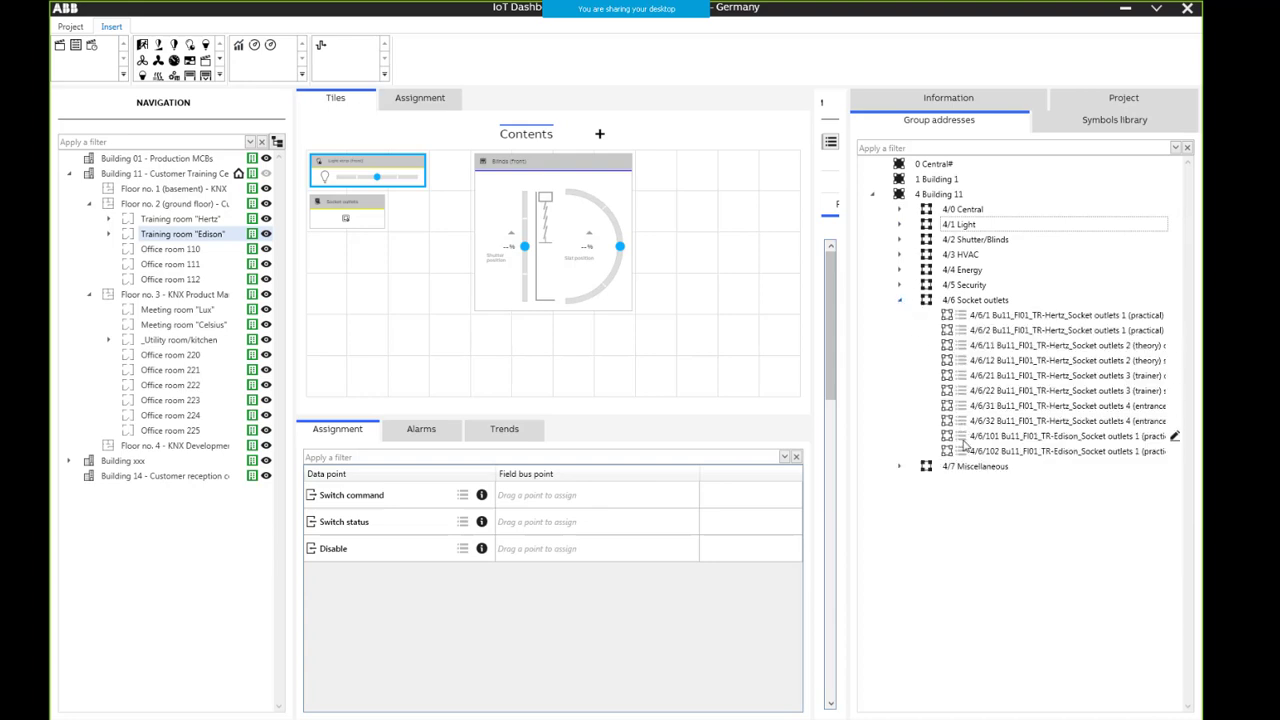
pyautogui.click(966, 437)
pyautogui.moveTo(998, 444); pyautogui.dragTo(520, 502)
pyautogui.moveTo(1098, 451); pyautogui.dragTo(530, 604)
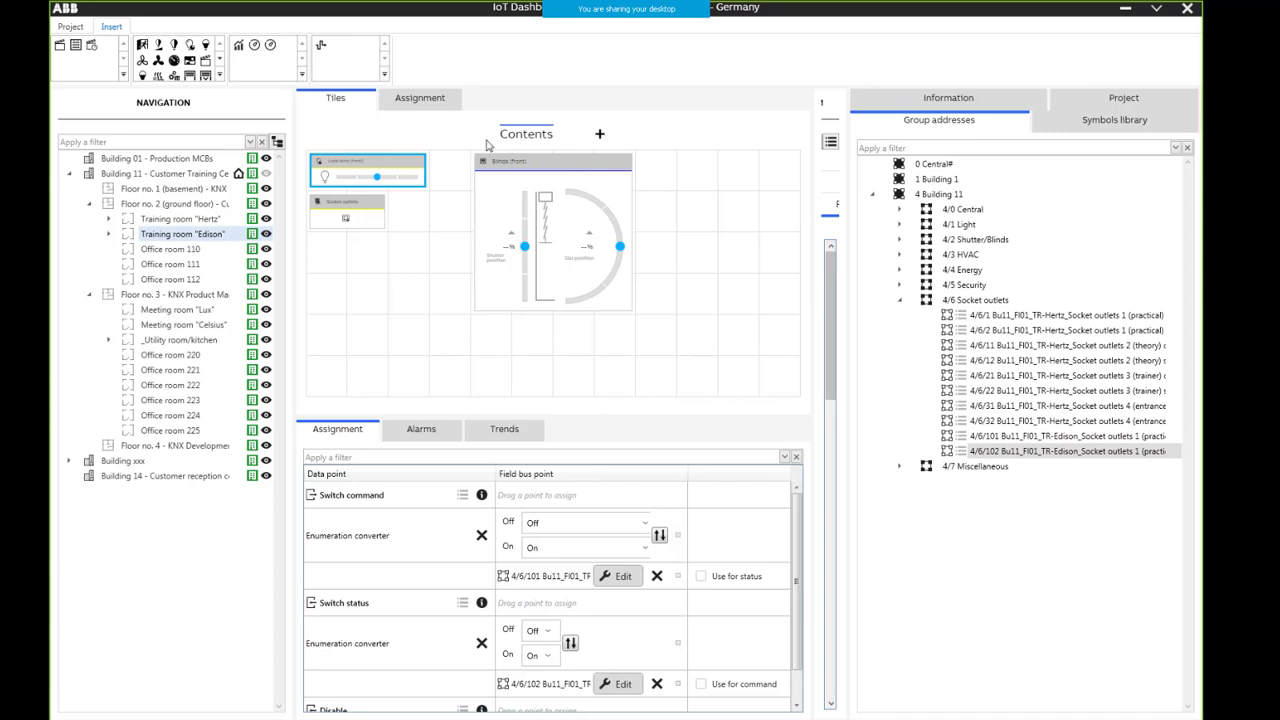
# Show the Blinds tile's data points and collapse the 4/6 Socket outlets group
pyautogui.click(520, 162)
pyautogui.click(410, 103)
pyautogui.click(335, 100)
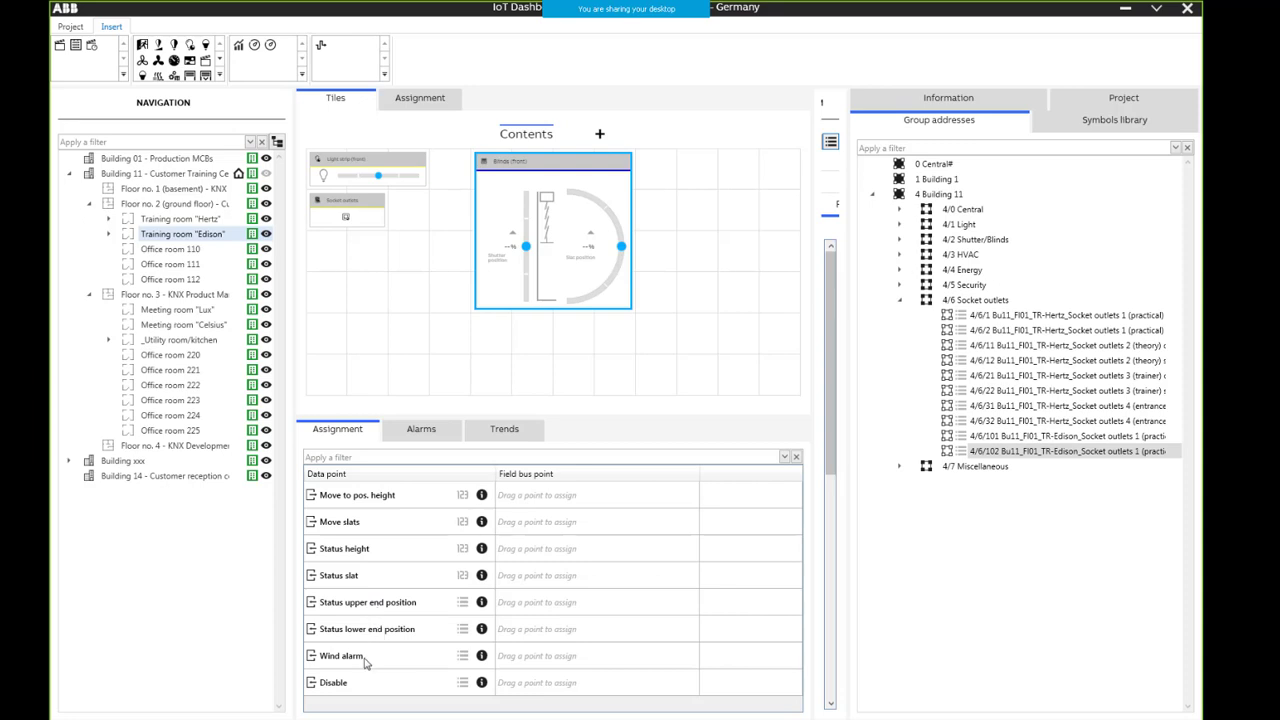
pyautogui.click(899, 300)
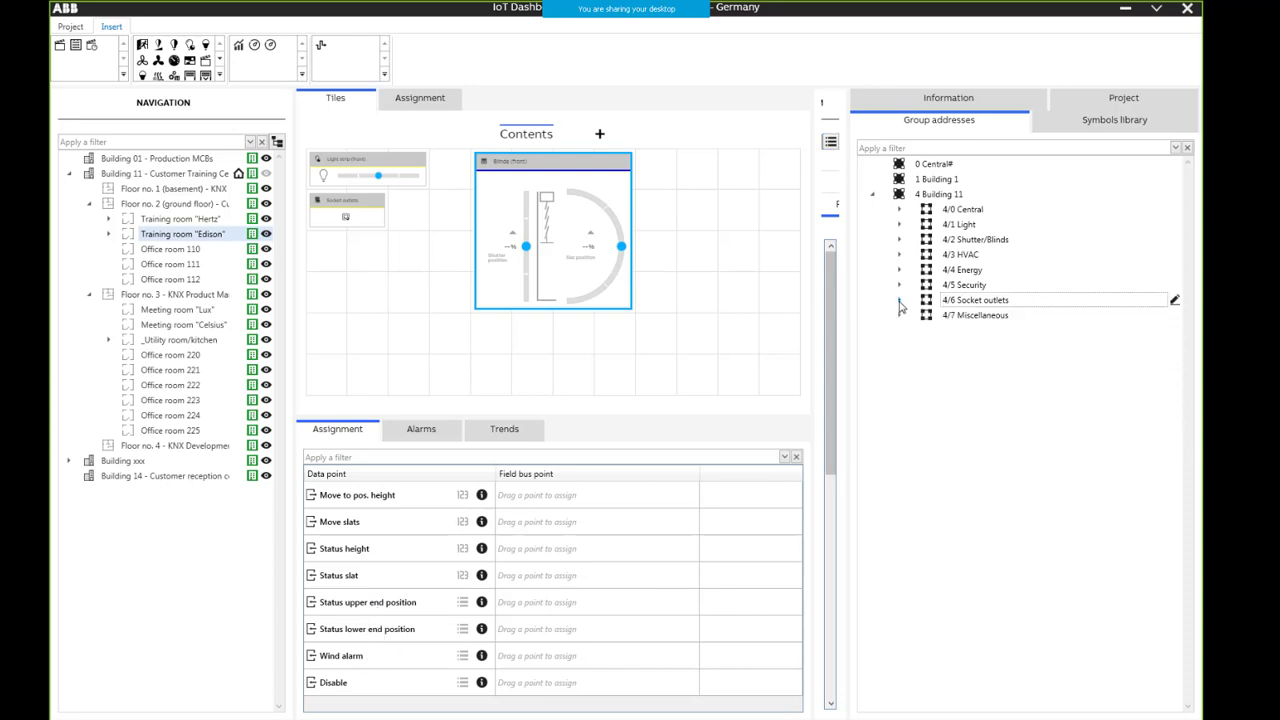
# Assign 4/2/103–4/2/108 to the Blinds height, slat and end-position data points in order
pyautogui.click(899, 241)
pyautogui.scroll(-2, 1020, 540)
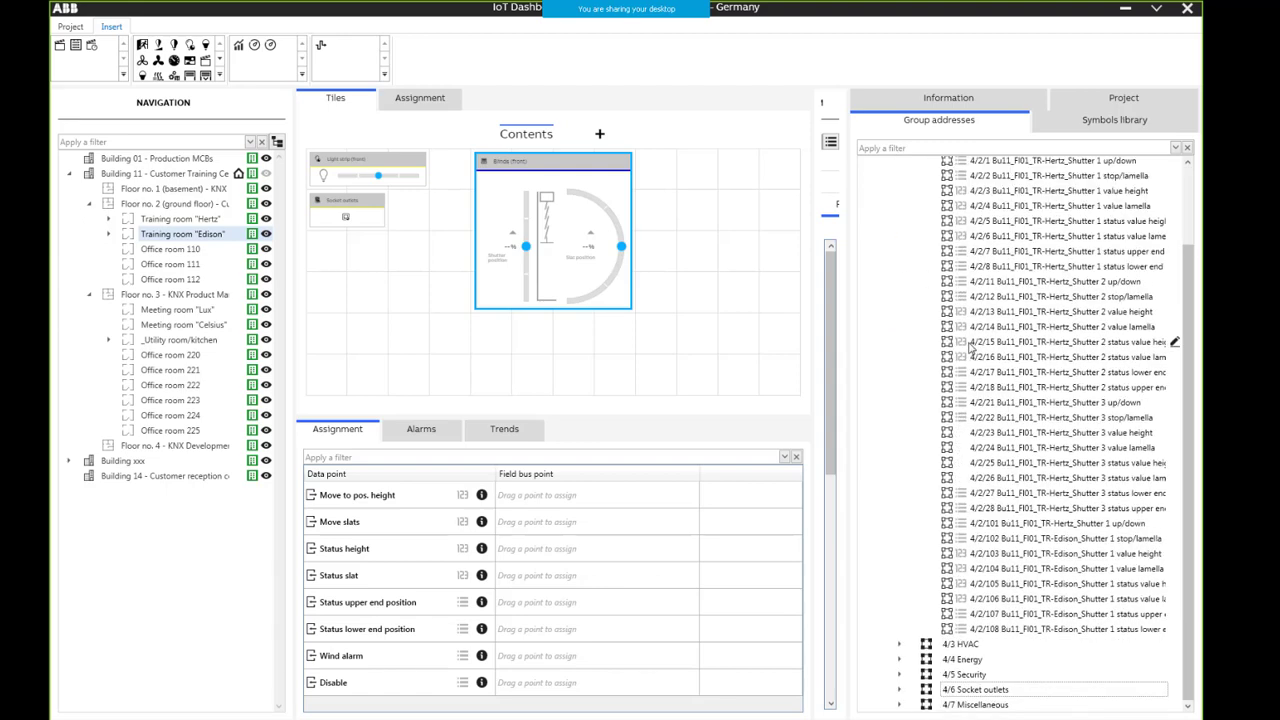
pyautogui.click(1020, 540)
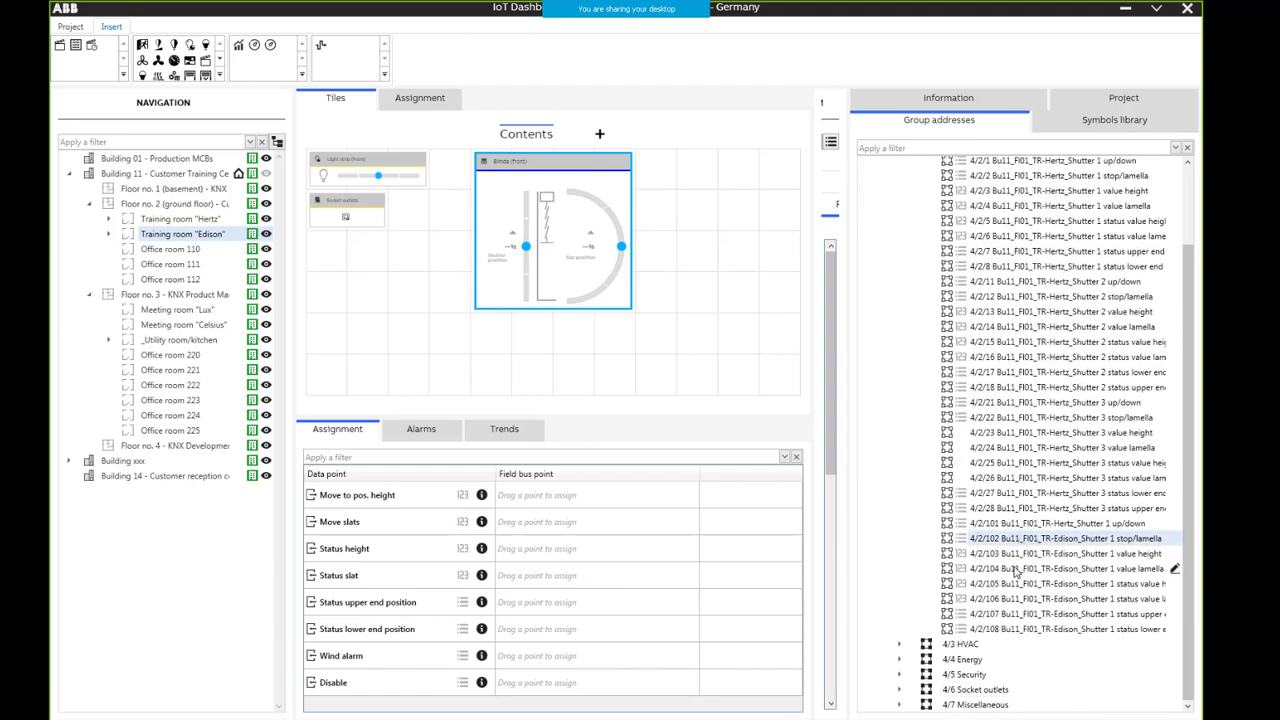
pyautogui.click(1013, 570)
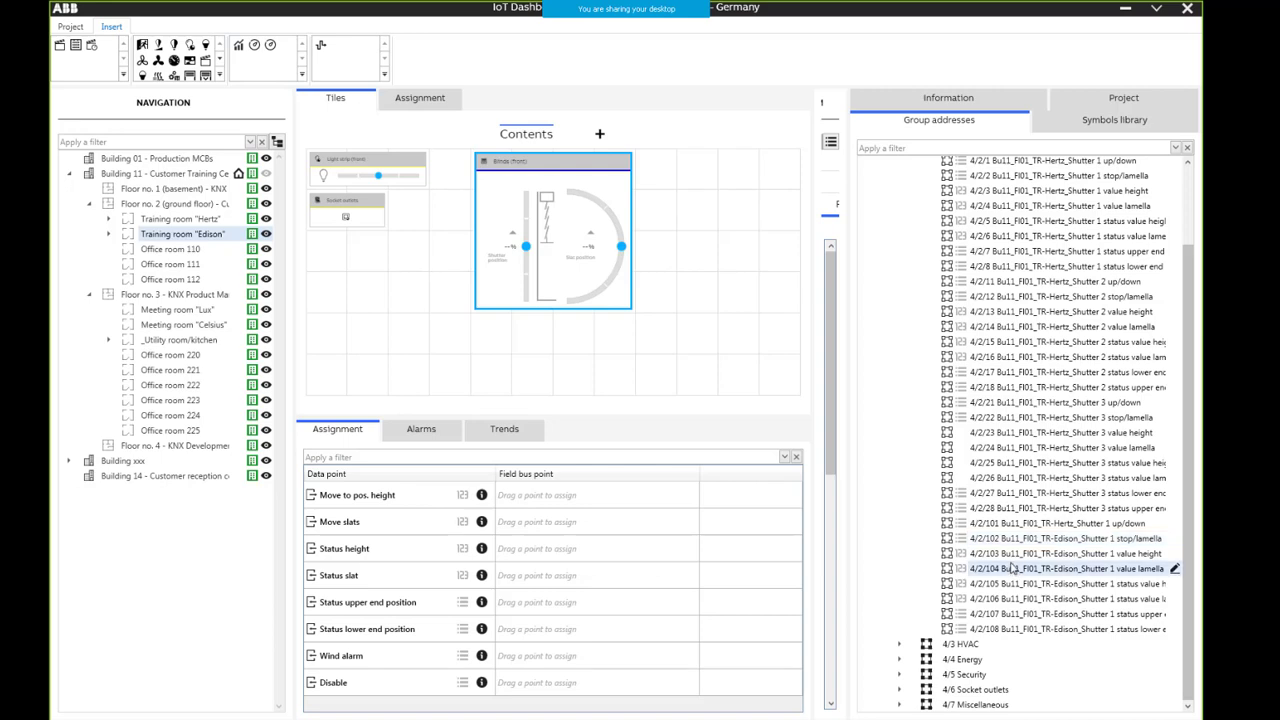
pyautogui.moveTo(1010, 553); pyautogui.dragTo(525, 506)
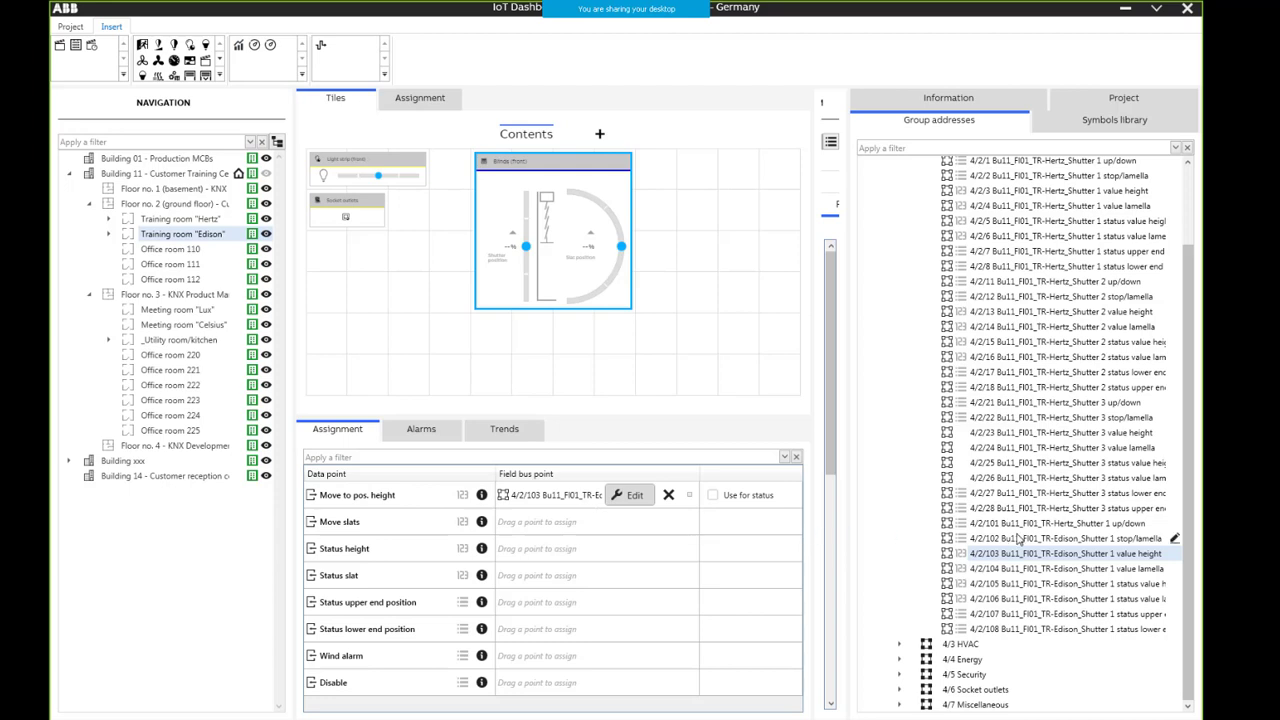
pyautogui.moveTo(1105, 572); pyautogui.dragTo(537, 522)
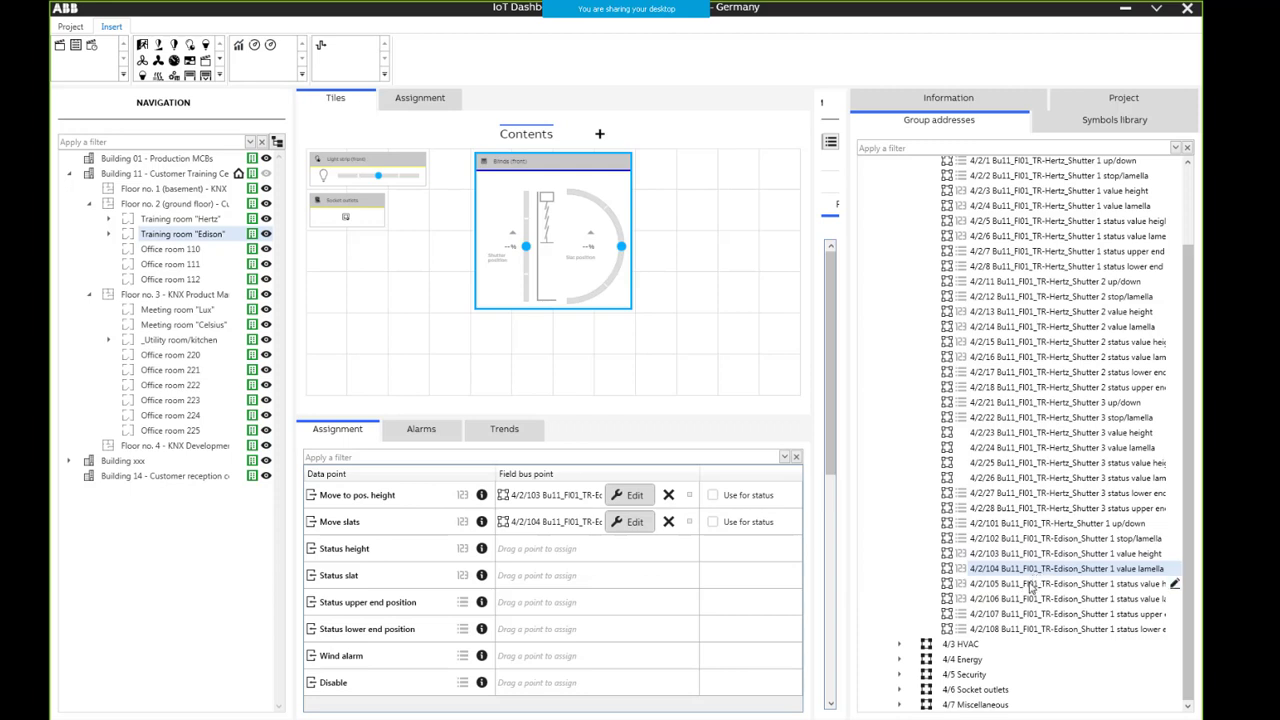
pyautogui.moveTo(1028, 586); pyautogui.dragTo(565, 550)
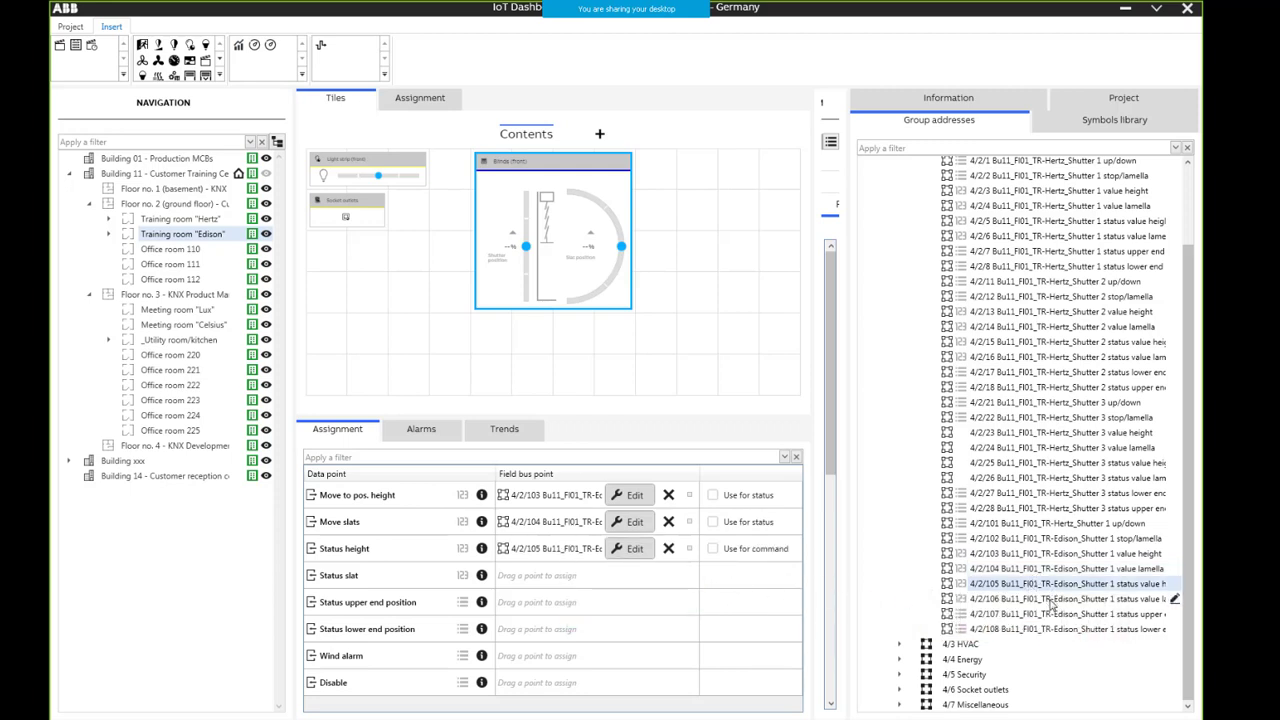
pyautogui.moveTo(1050, 603); pyautogui.dragTo(565, 577)
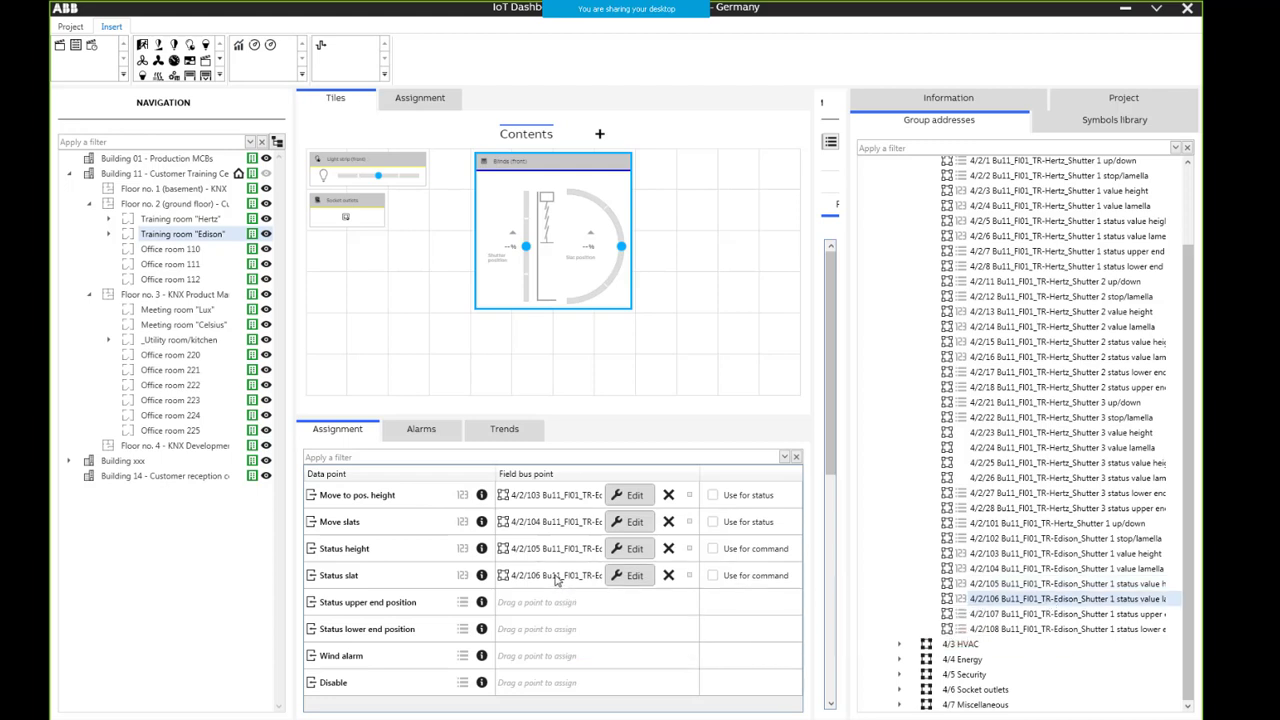
pyautogui.moveTo(1044, 617); pyautogui.dragTo(500, 601)
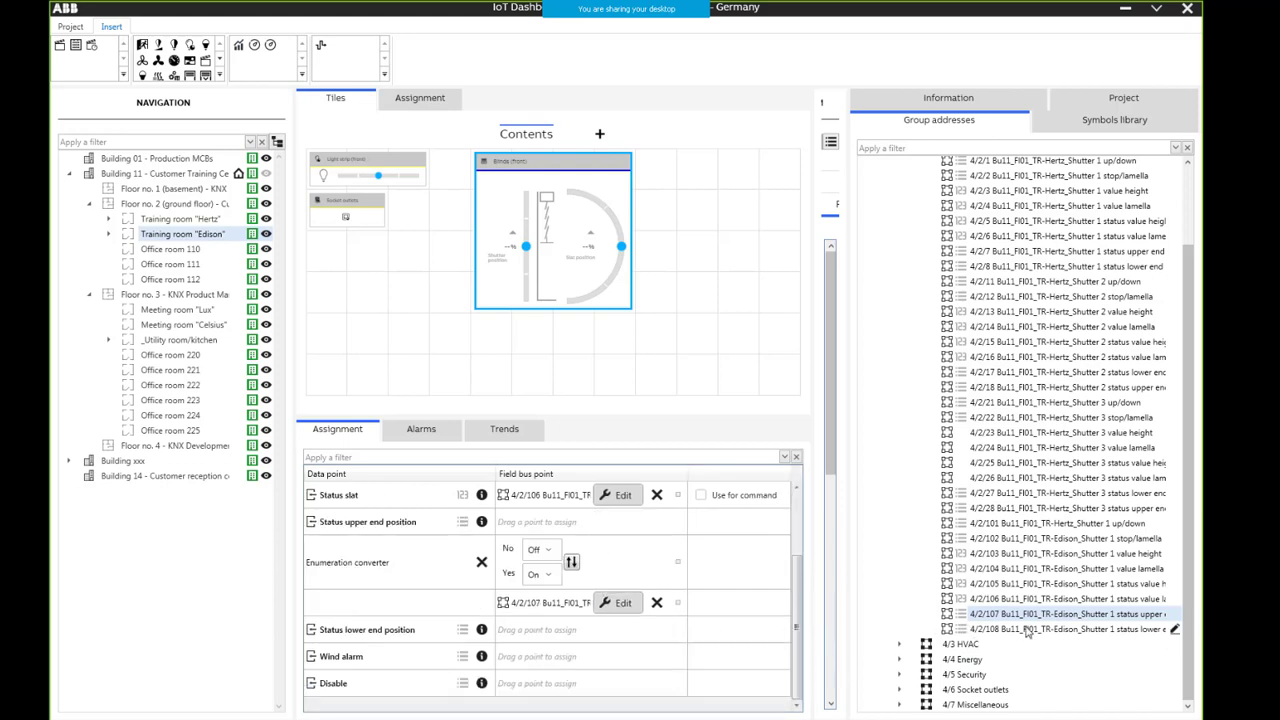
pyautogui.moveTo(1036, 630); pyautogui.dragTo(545, 630)
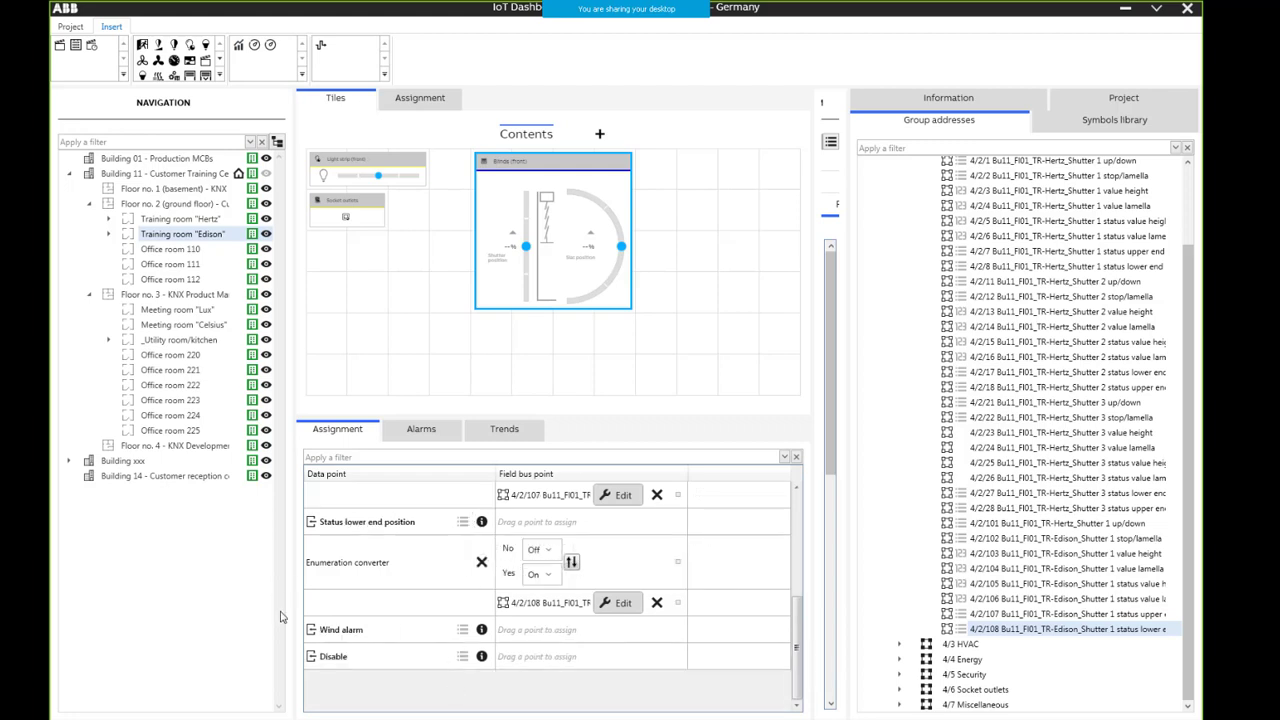
# Assign the 4/0/1 Bu11_Wind alarm address to the Blinds tile's Wind alarm point
pyautogui.scroll(5, 988, 359)
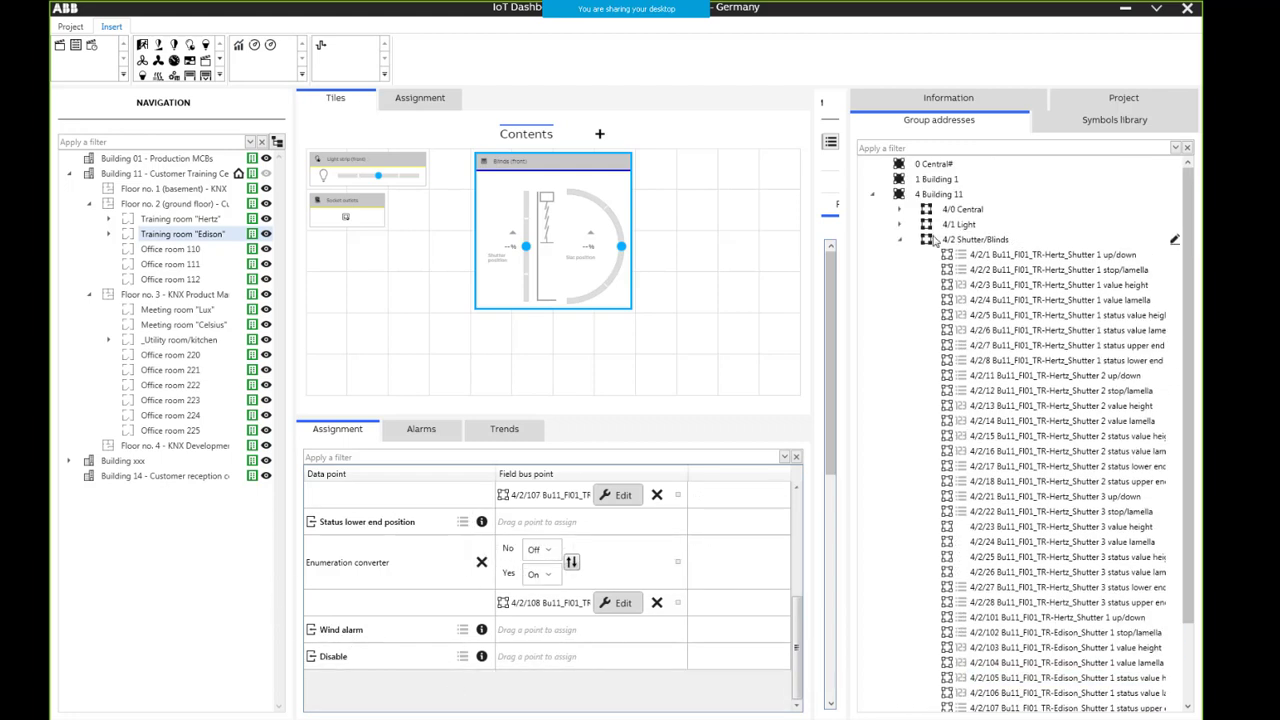
pyautogui.click(900, 210)
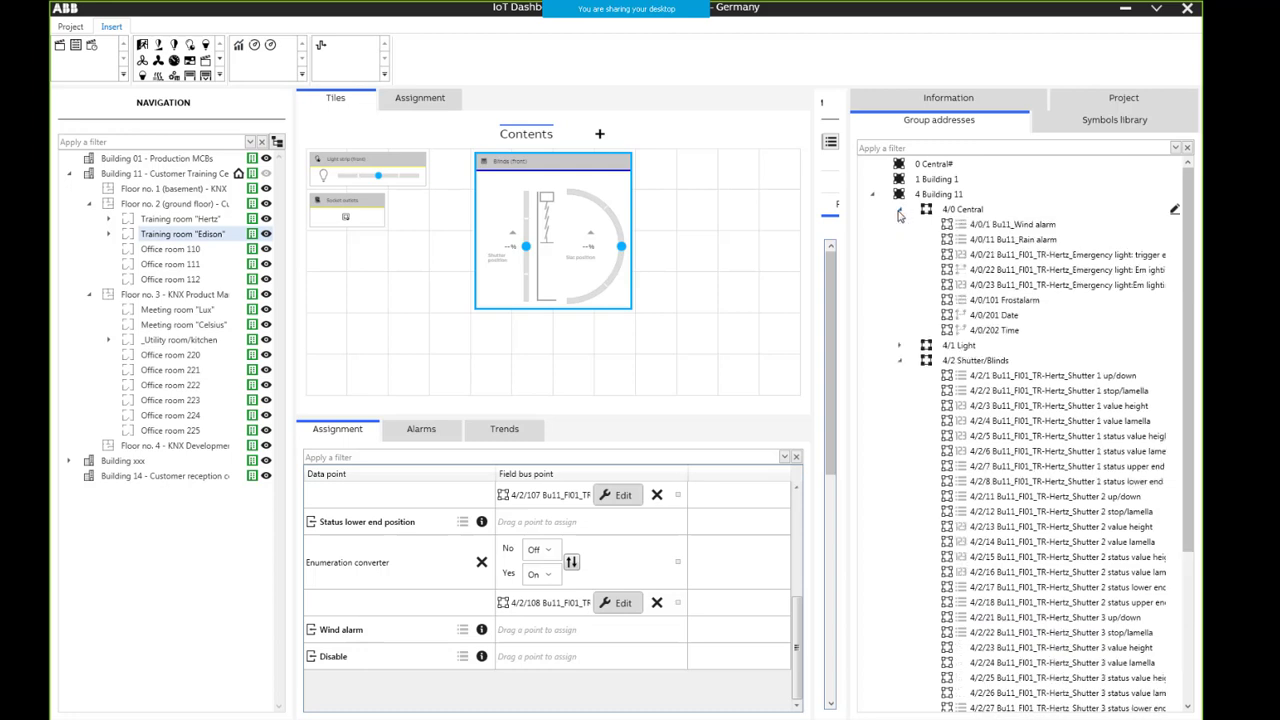
pyautogui.click(1036, 226)
pyautogui.moveTo(1020, 233); pyautogui.dragTo(533, 636)
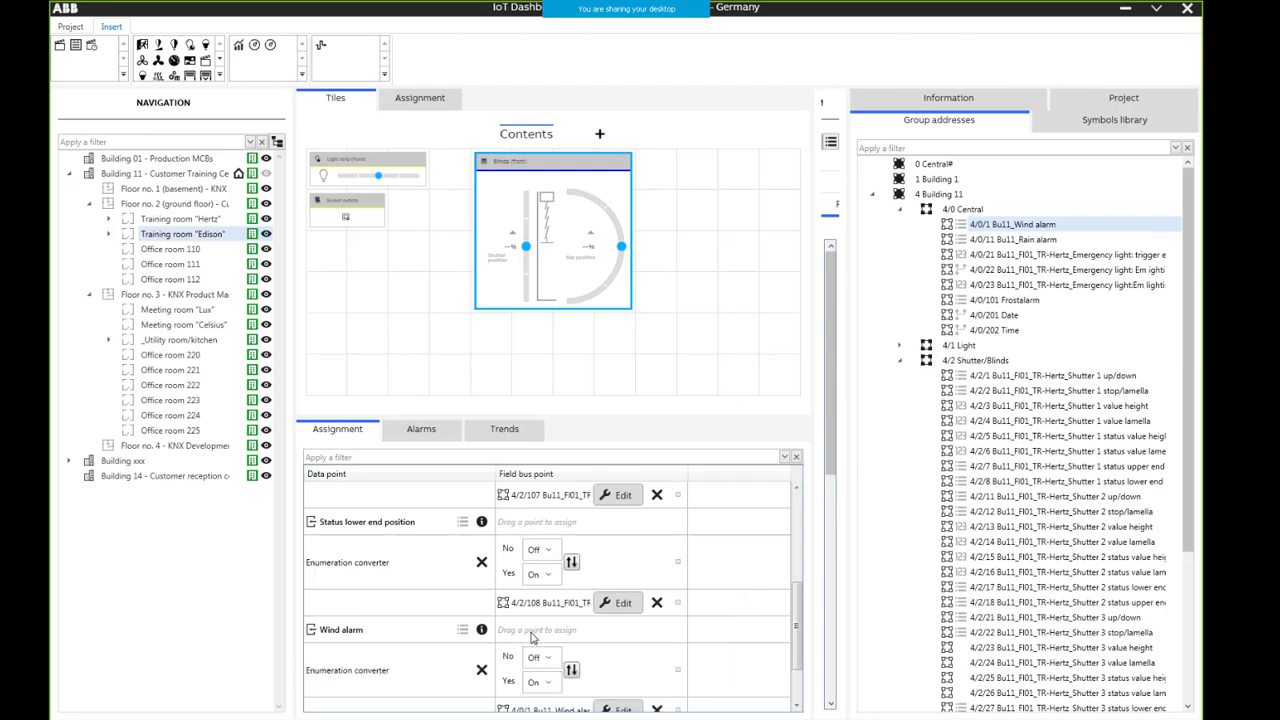
pyautogui.moveTo(598, 190)
pyautogui.moveTo(421, 172)
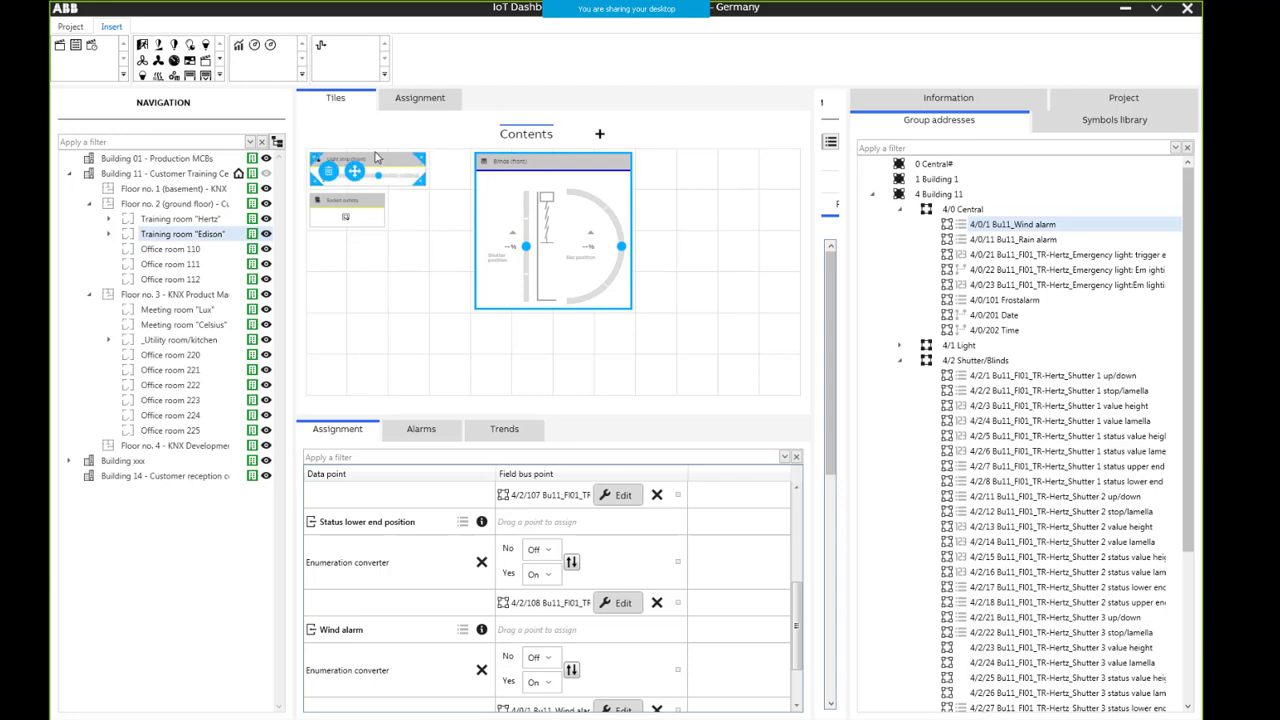
pyautogui.moveTo(383, 222)
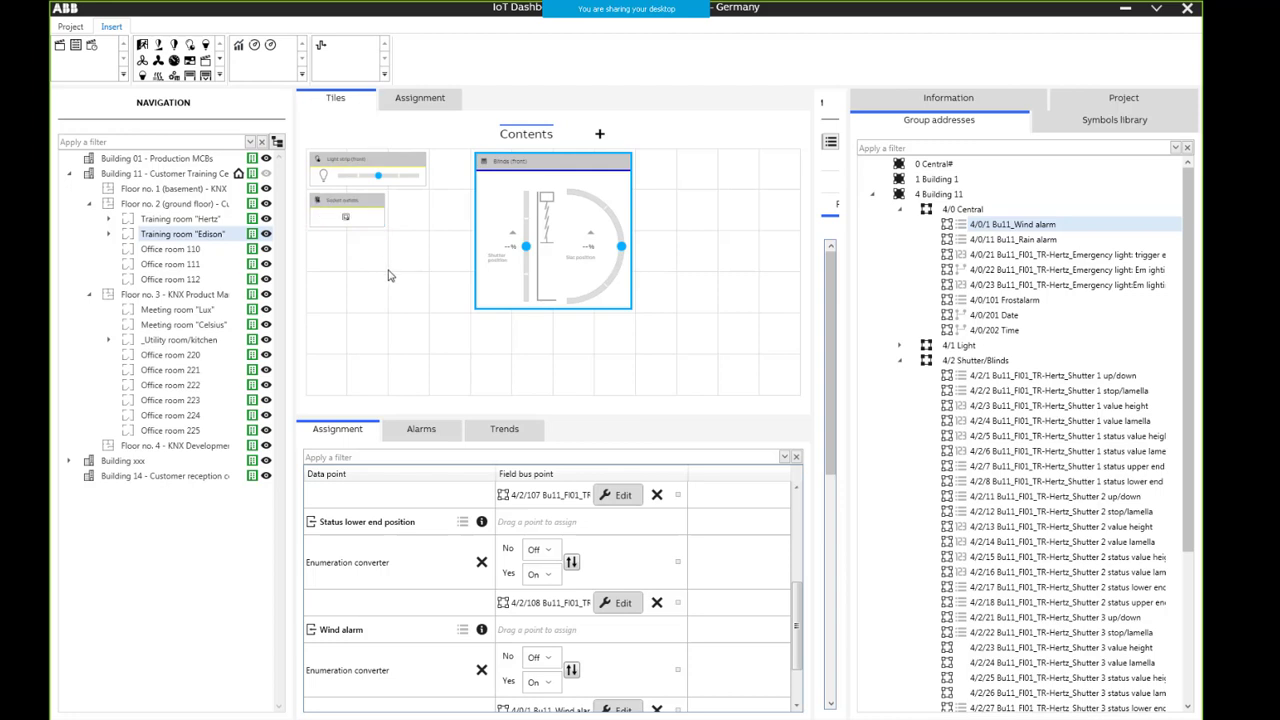
pyautogui.click(70, 27)
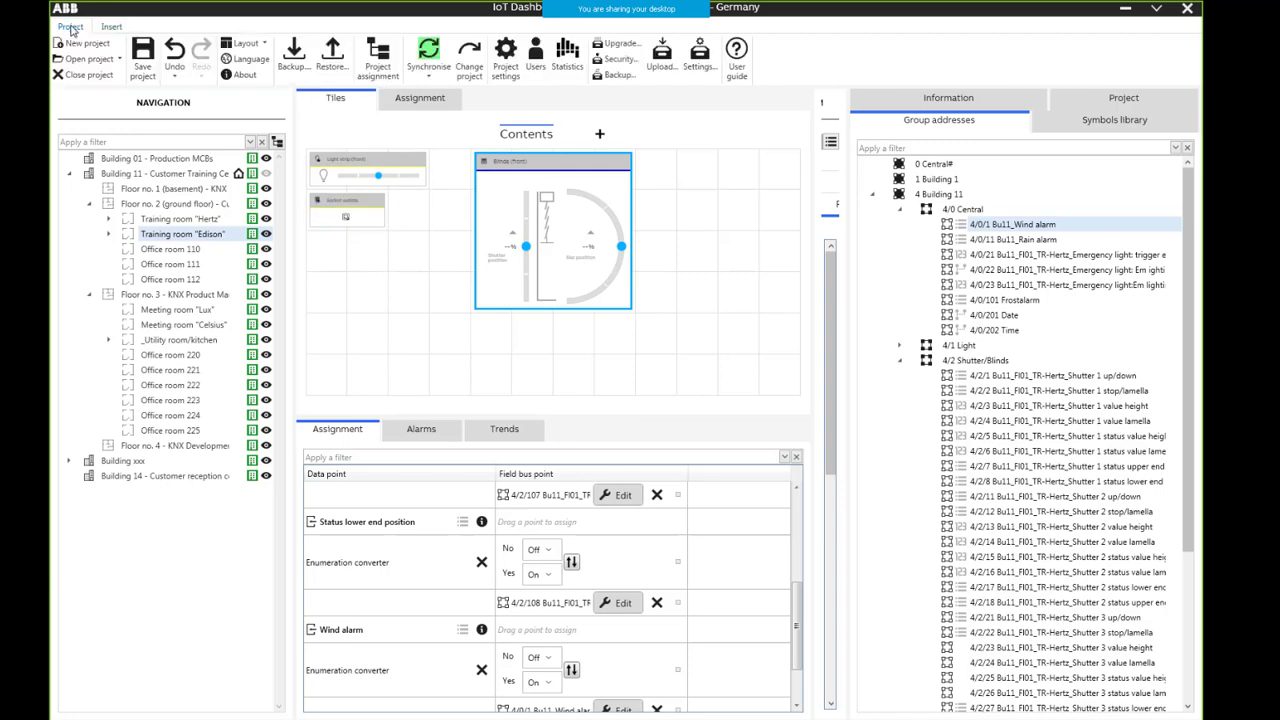
# Review the Tenant 1 user's allowed locations, Office rooms 110–112 on Floor no. 2, then close Users
pyautogui.click(538, 62)
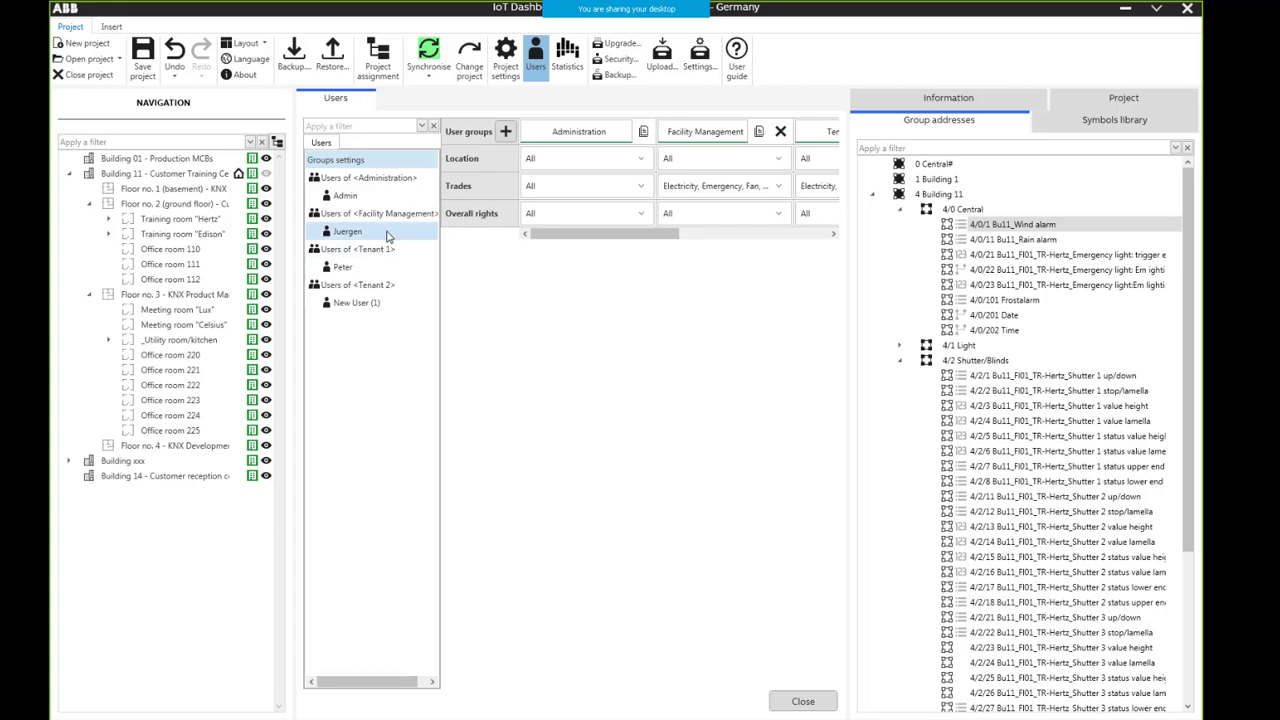
pyautogui.click(354, 268)
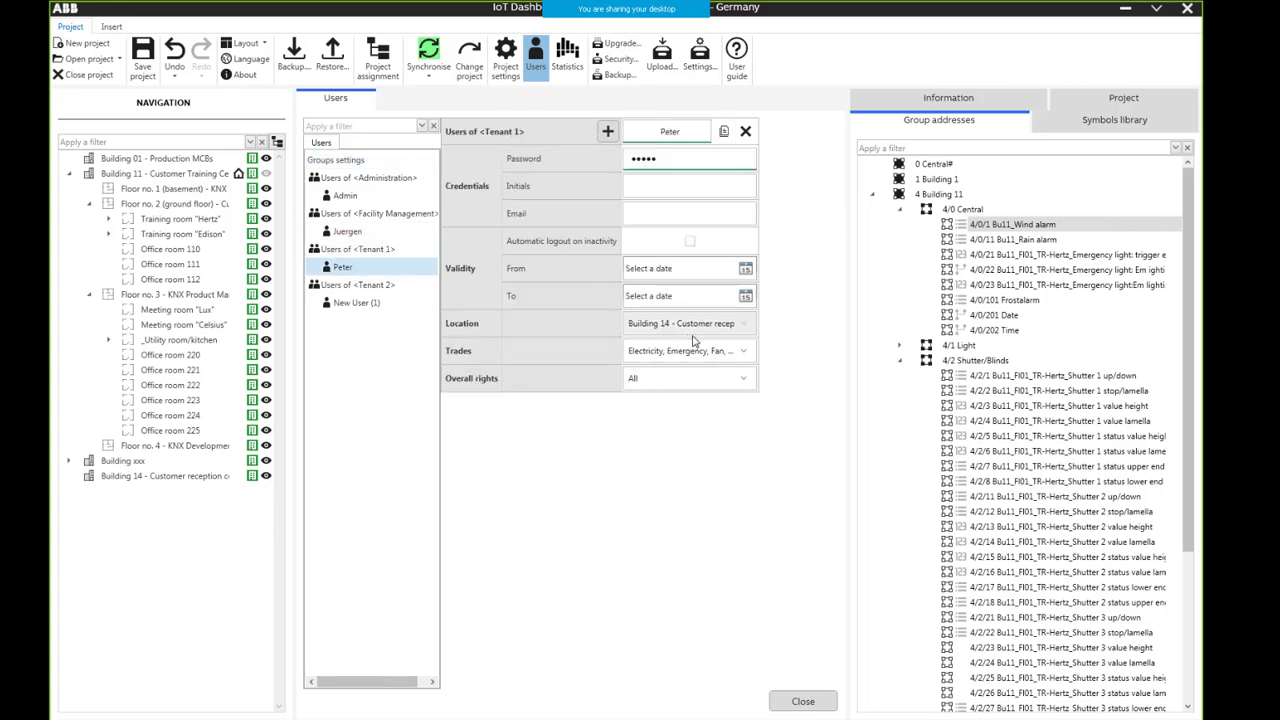
pyautogui.click(745, 329)
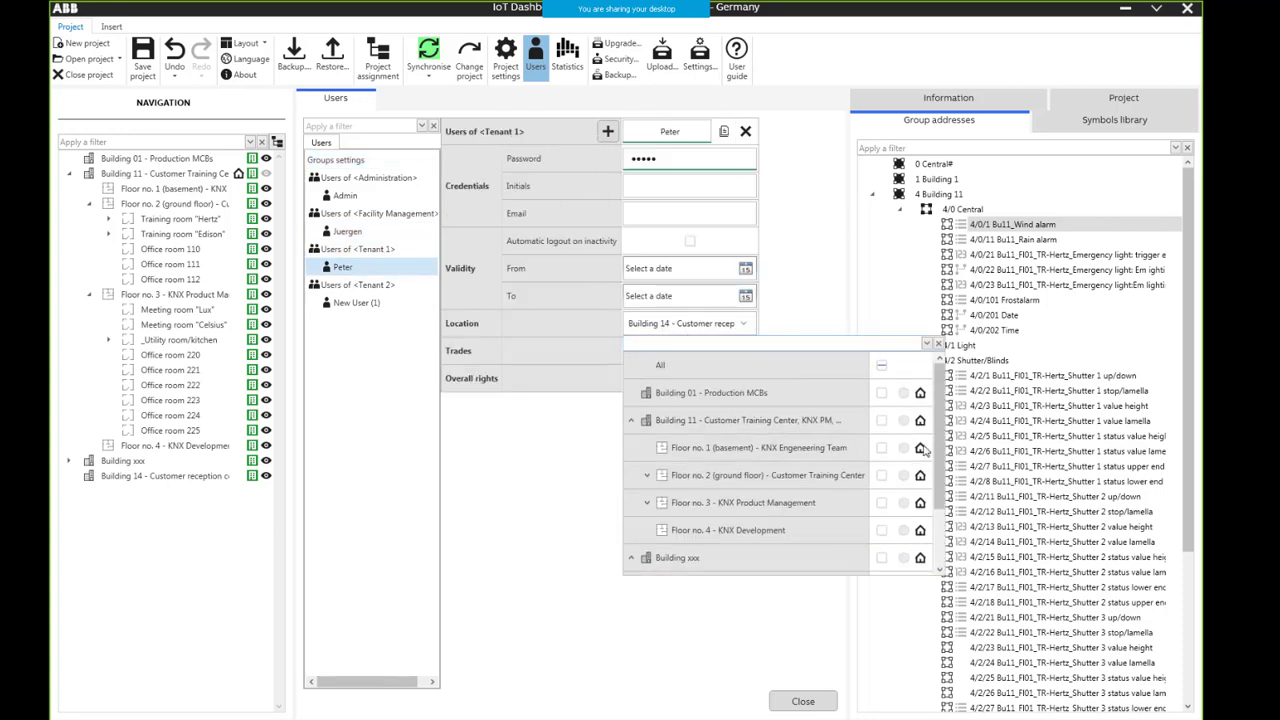
pyautogui.click(648, 477)
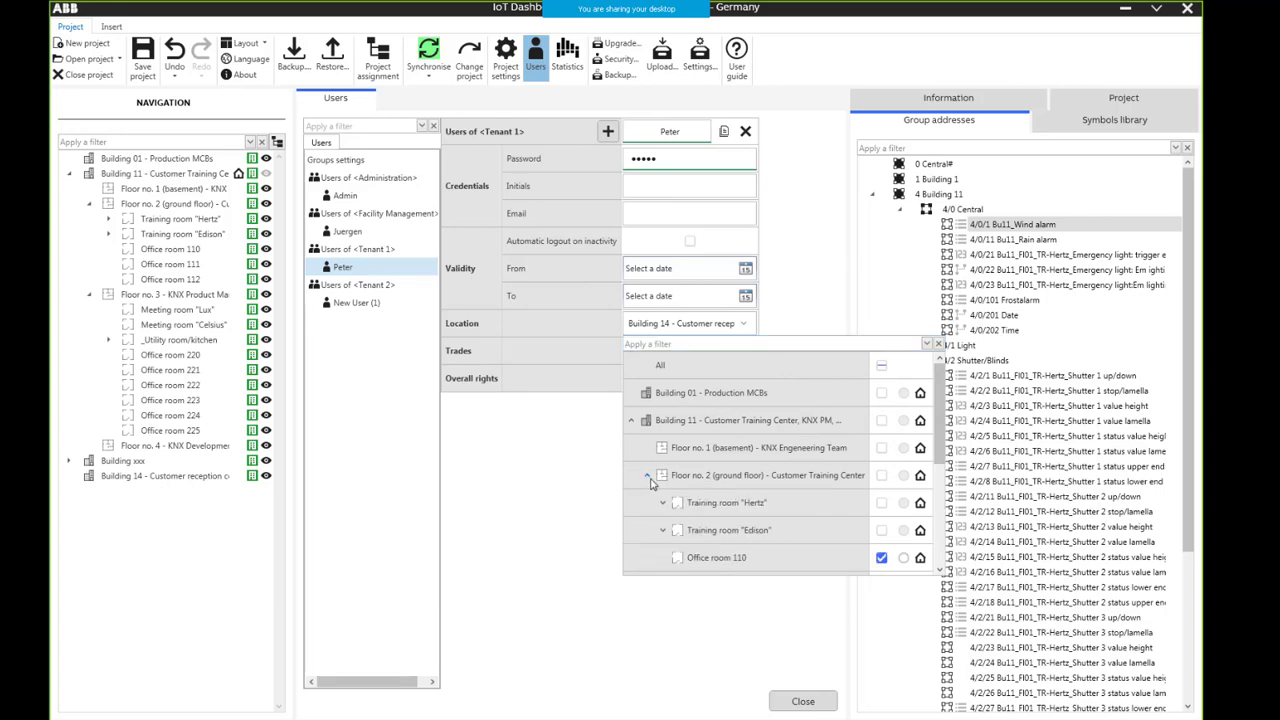
pyautogui.scroll(-4, 808, 545)
pyautogui.scroll(2, 828, 527)
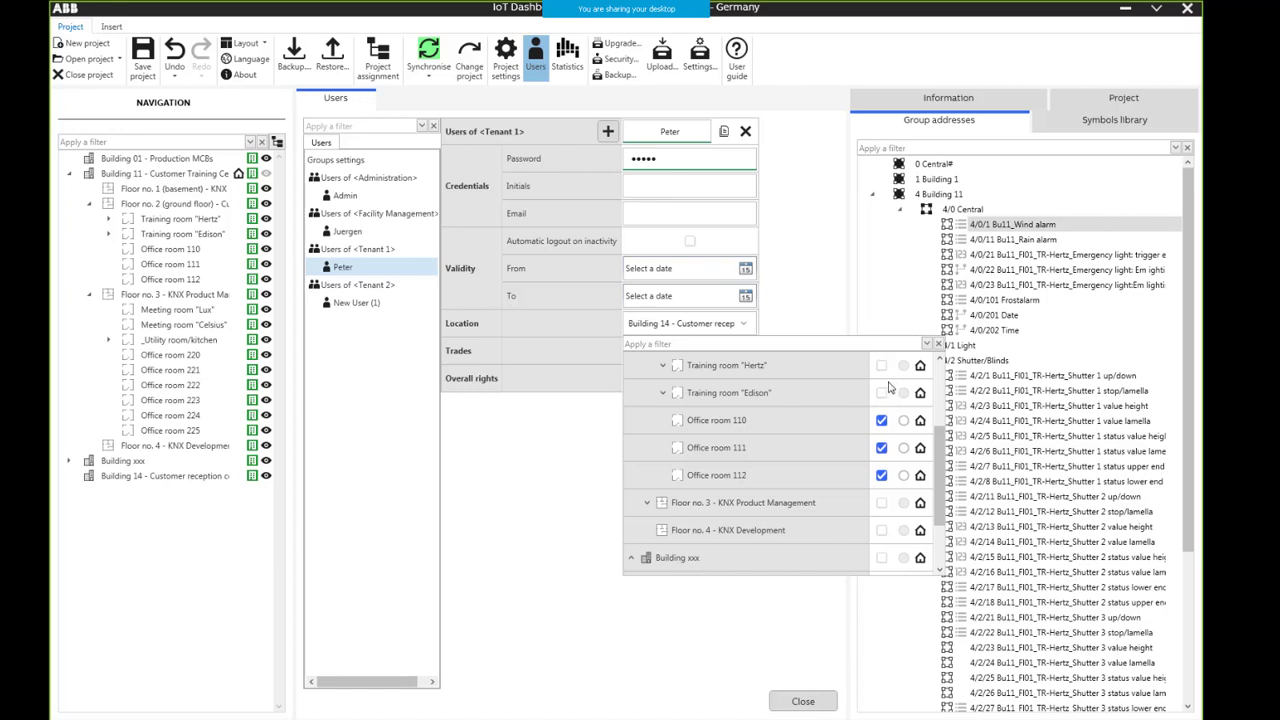
pyautogui.scroll(3, 888, 388)
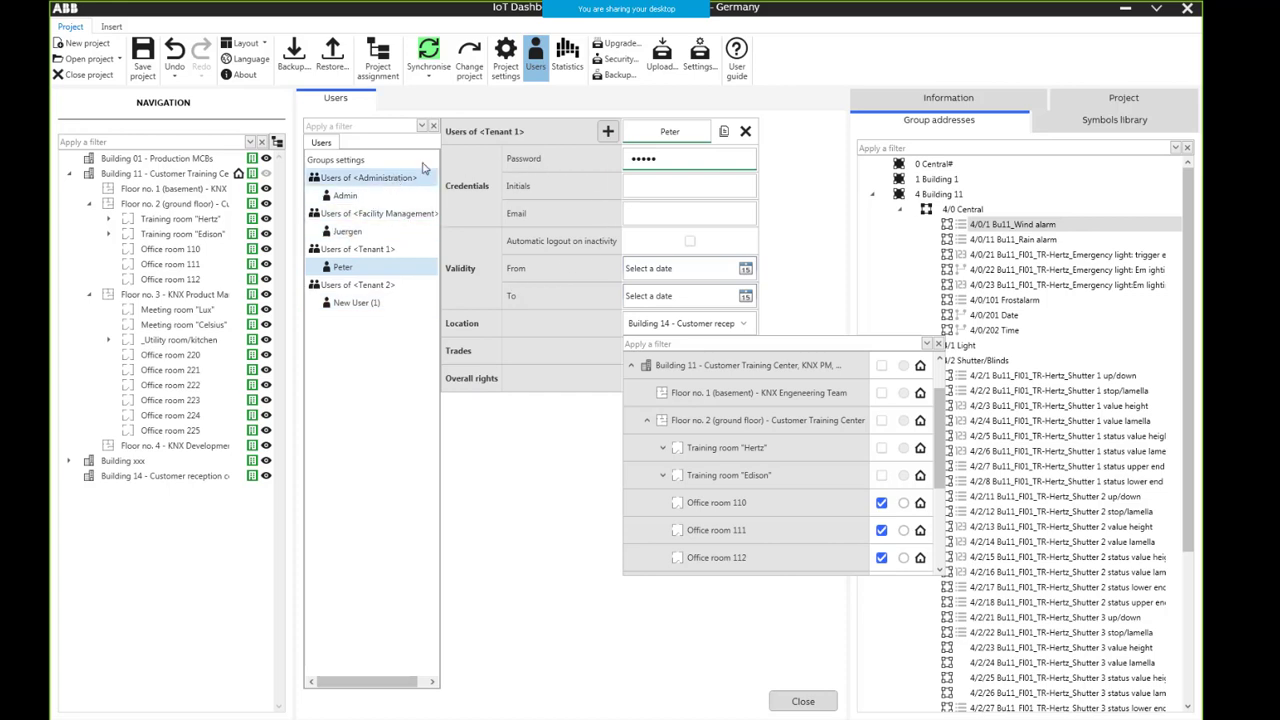
pyautogui.click(838, 189)
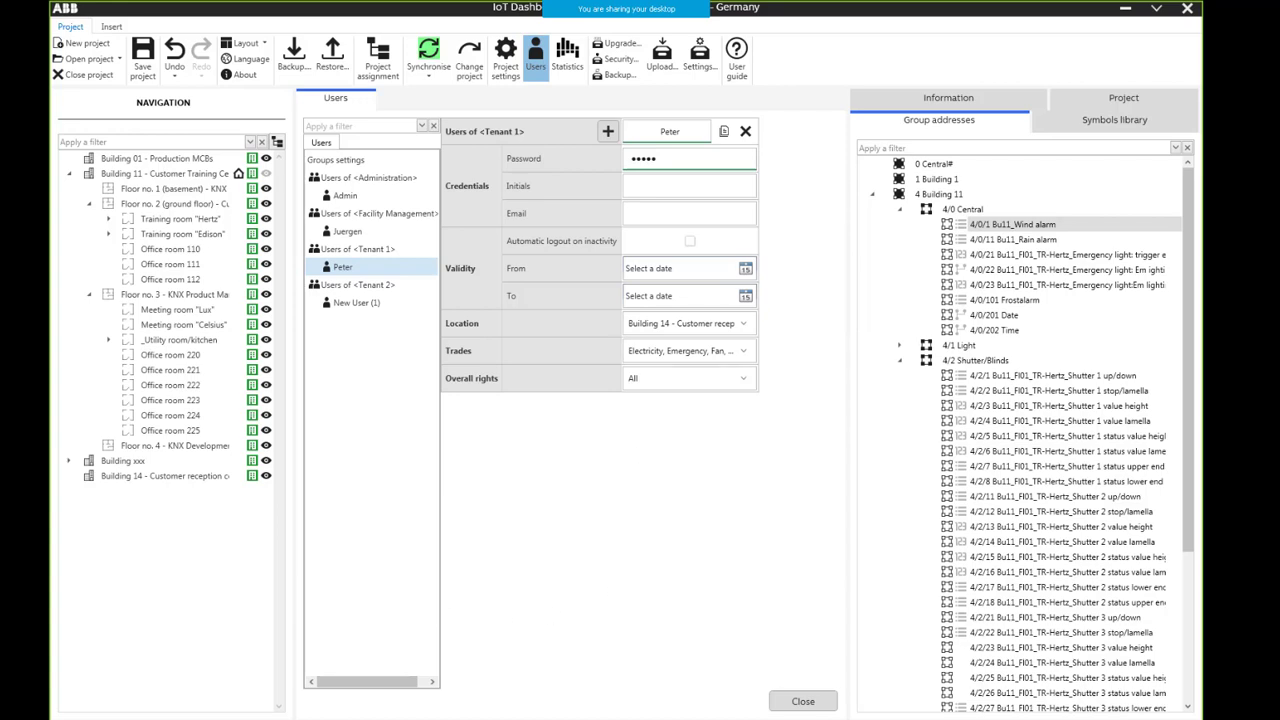
pyautogui.click(803, 701)
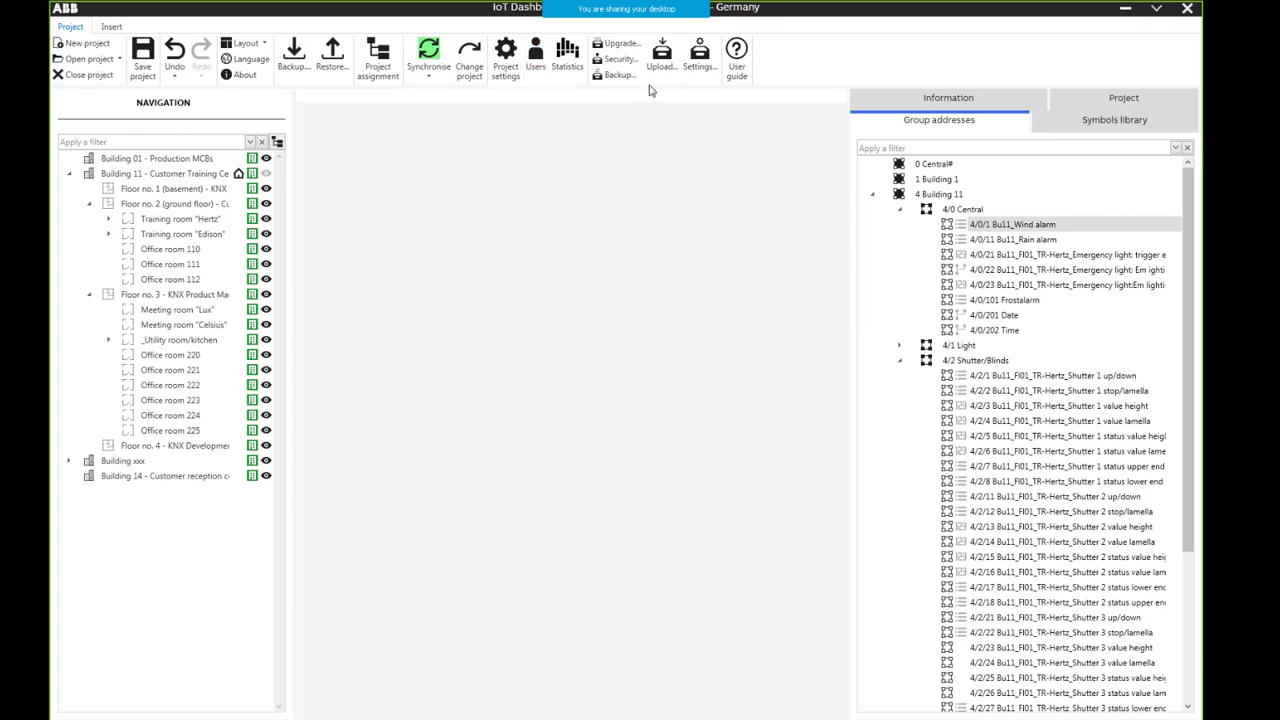
pyautogui.click(699, 55)
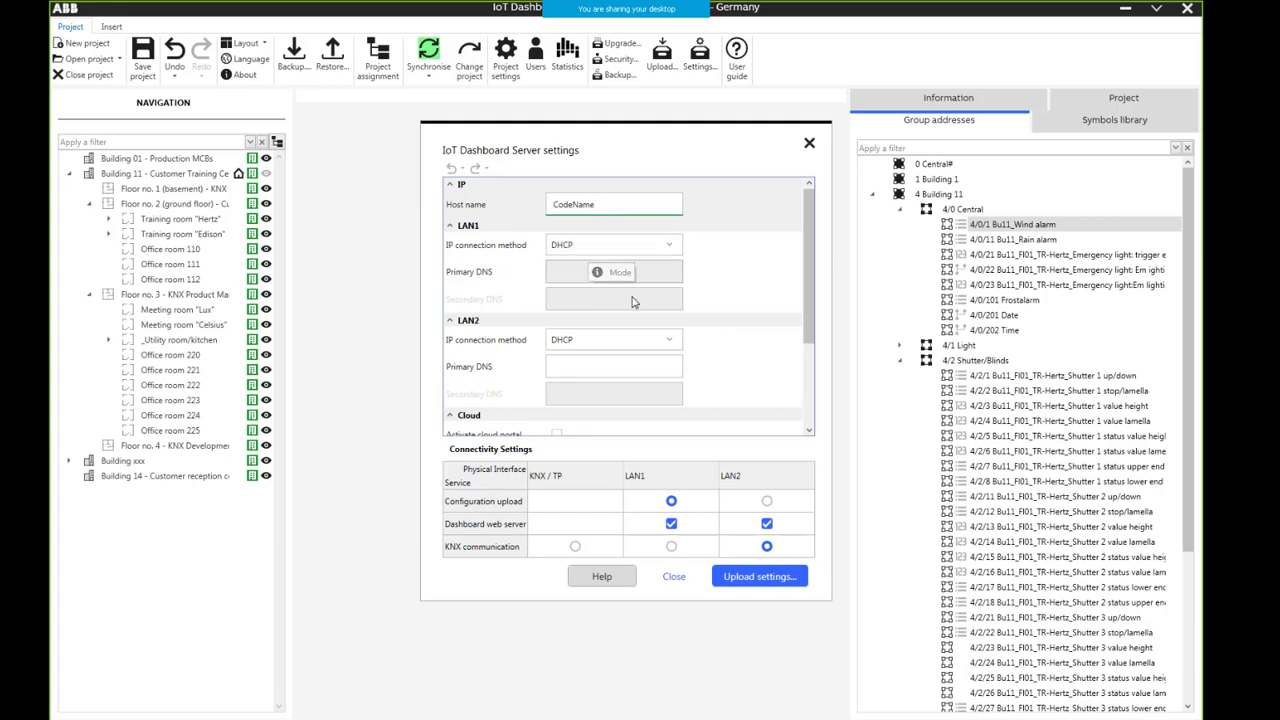
pyautogui.scroll(-3, 640, 346)
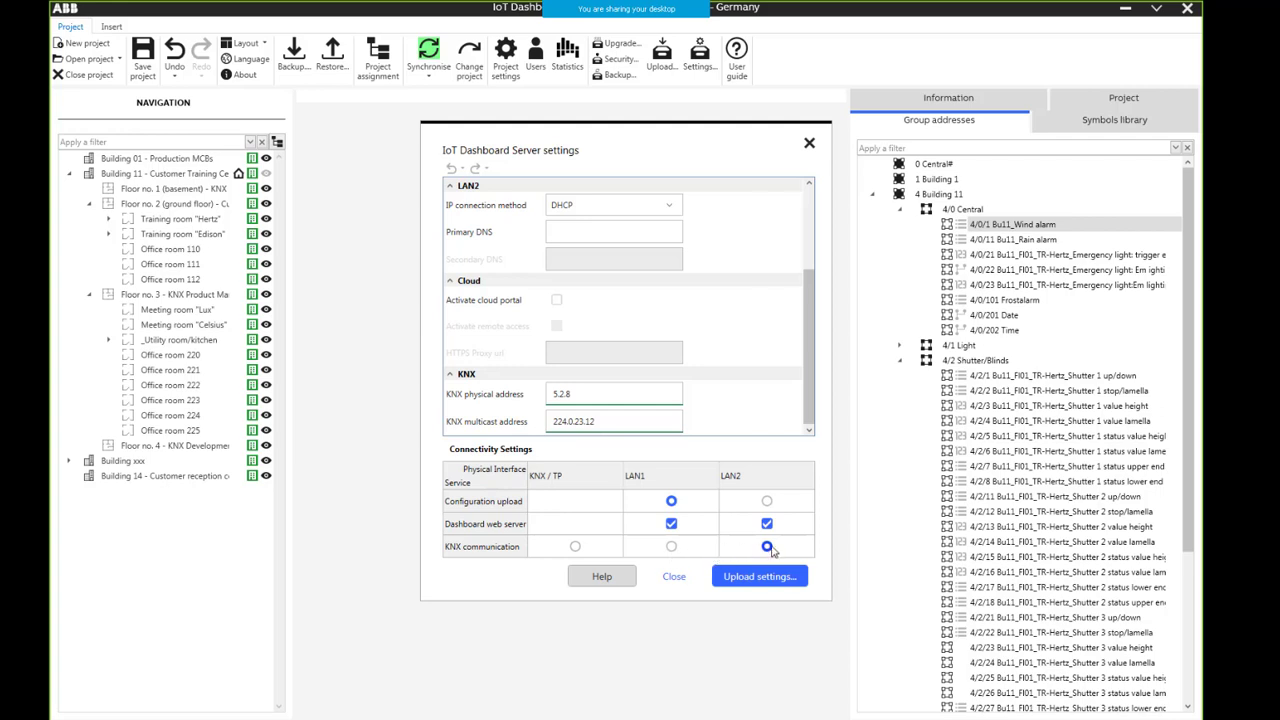
pyautogui.click(670, 548)
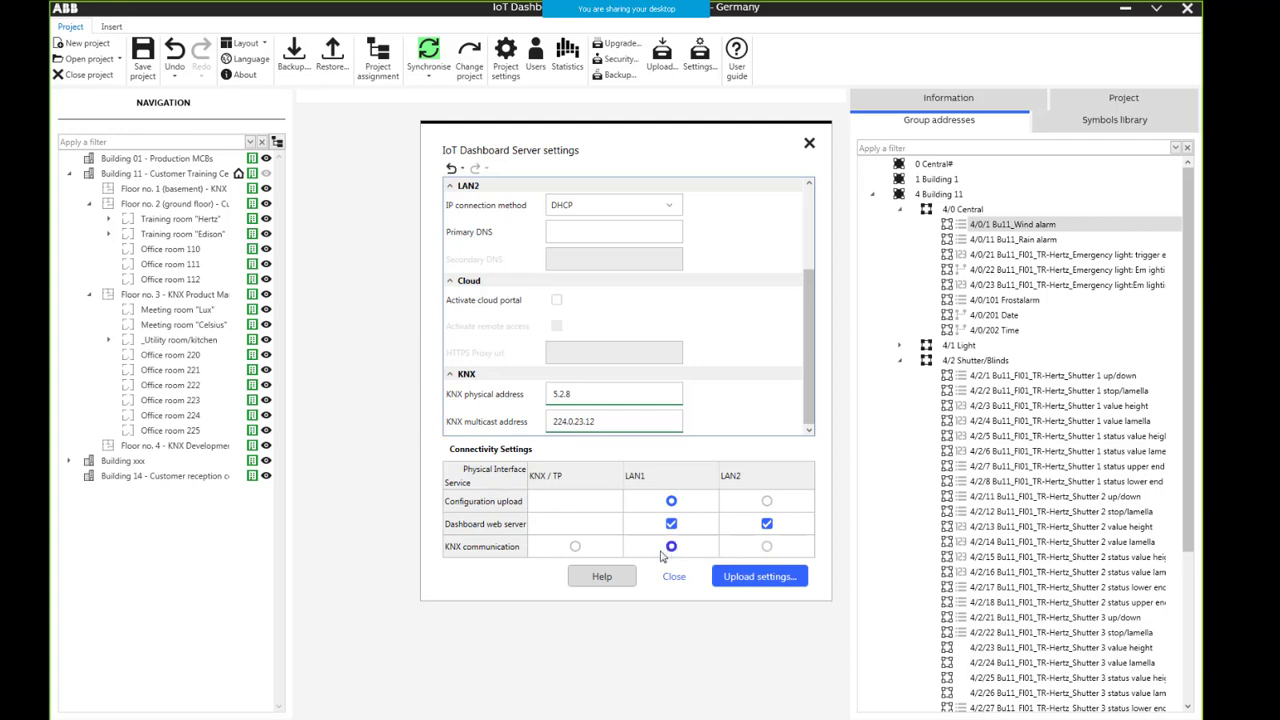
pyautogui.click(575, 547)
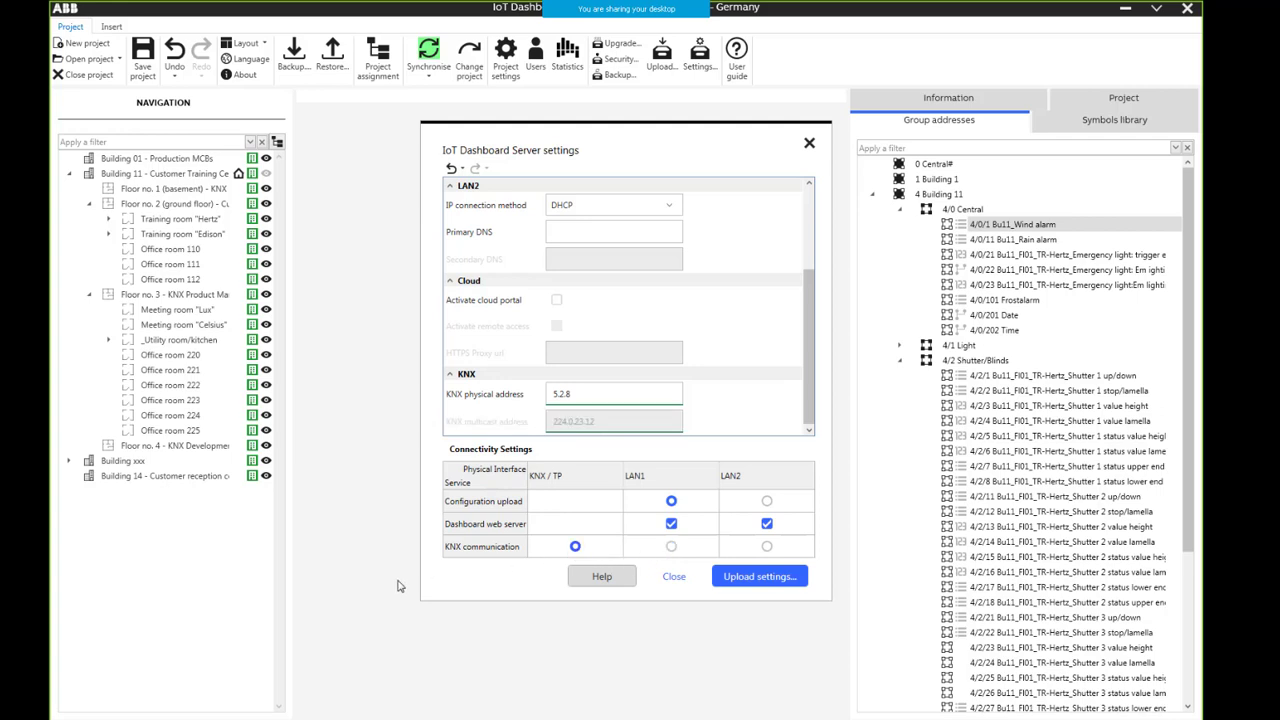
pyautogui.click(671, 547)
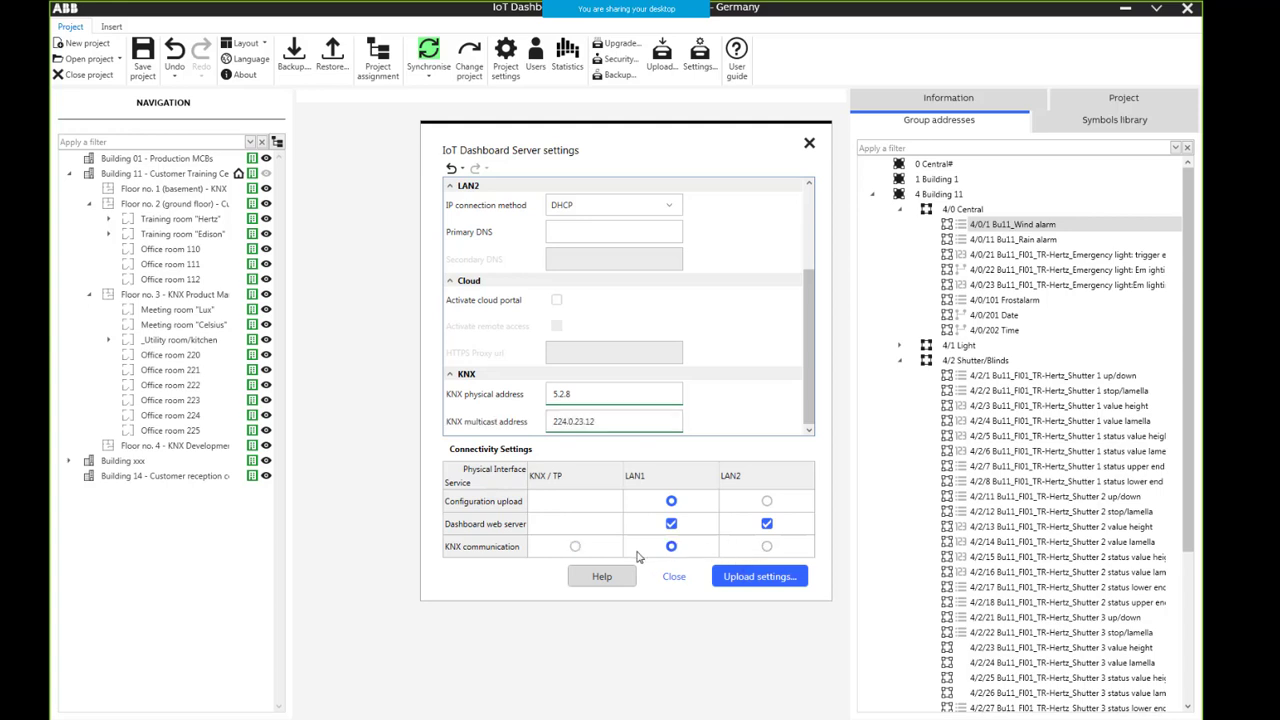
pyautogui.click(767, 547)
pyautogui.click(575, 547)
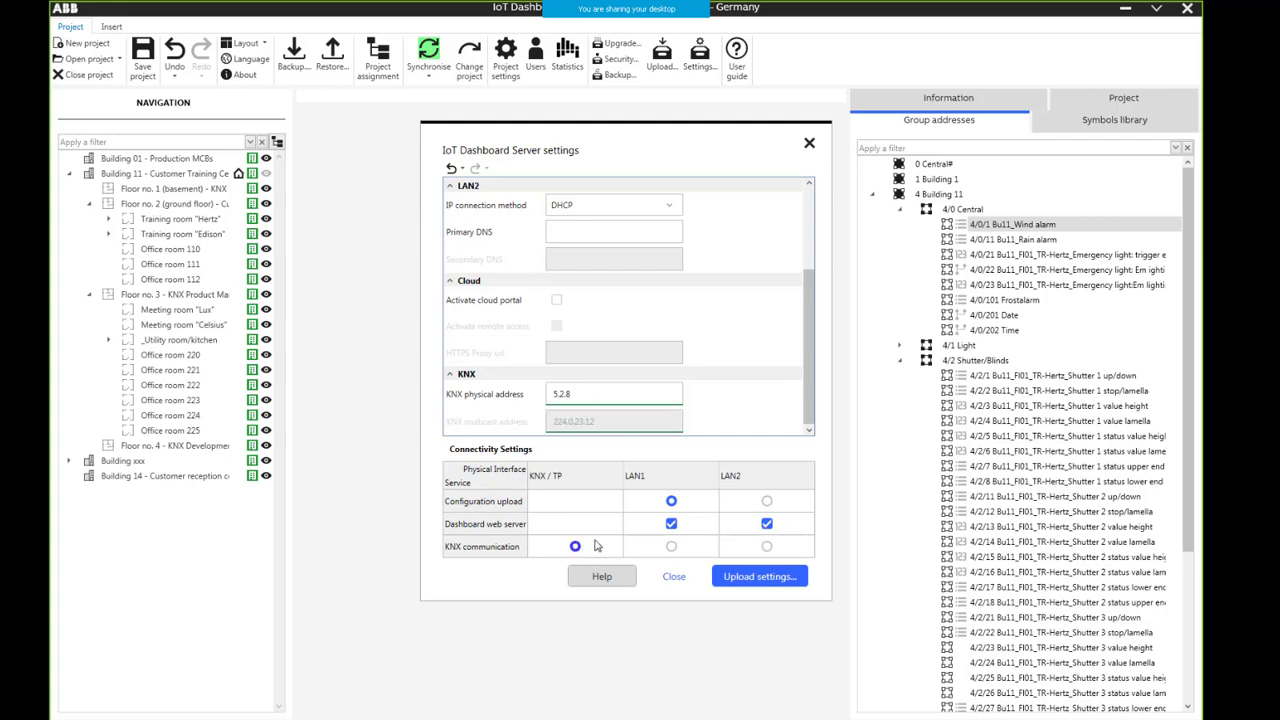
pyautogui.click(673, 579)
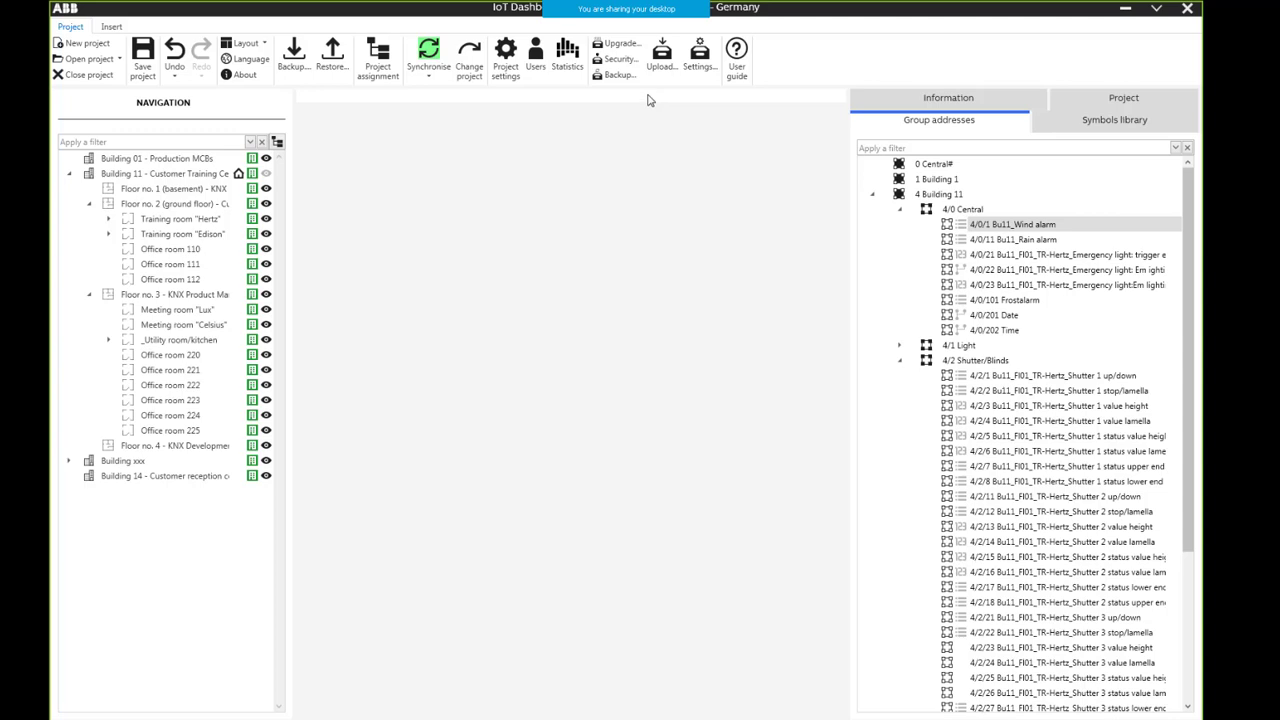
pyautogui.click(512, 66)
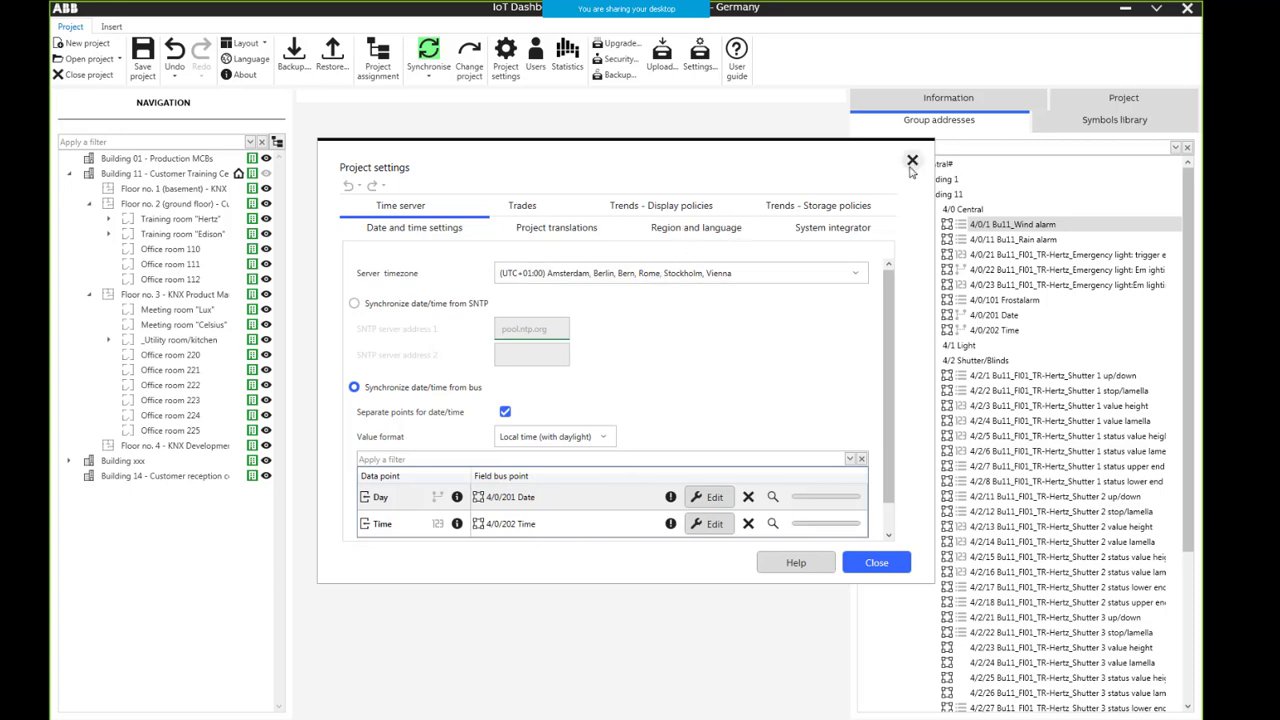
pyautogui.click(872, 565)
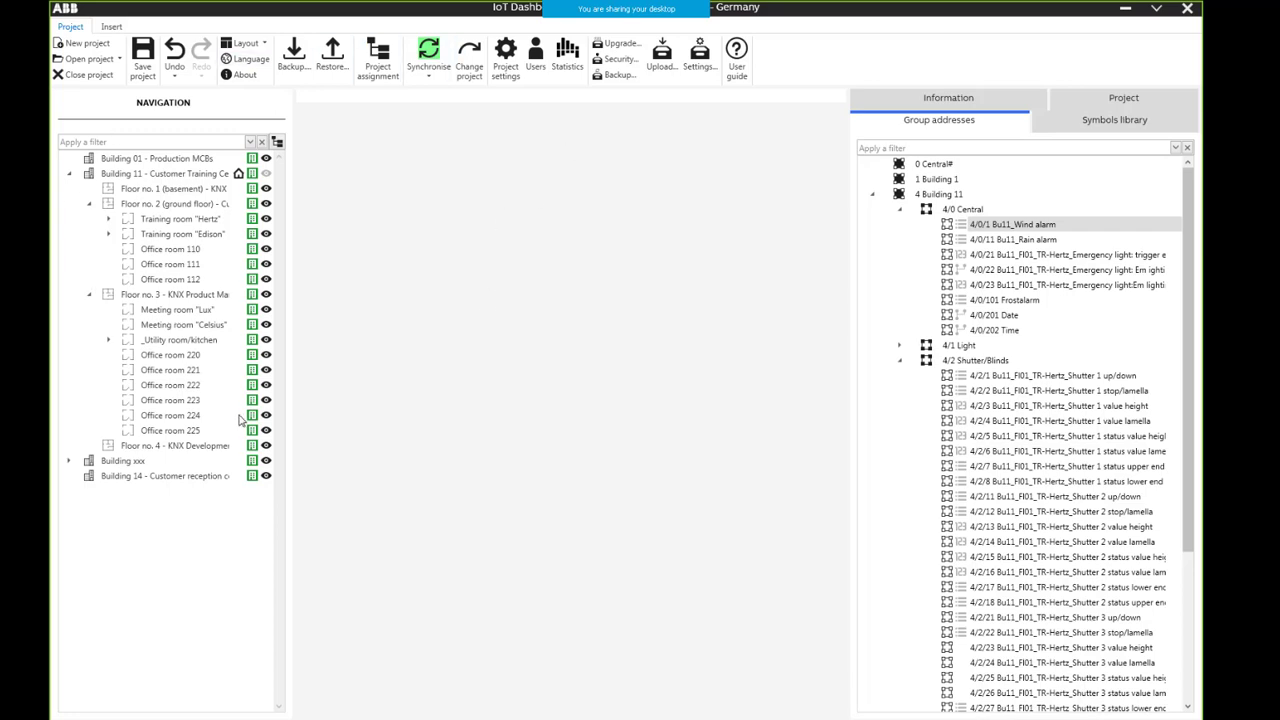
# Save the project, scan for servers, select the CodeName server at 10.49.121.86, and close the window
pyautogui.click(663, 62)
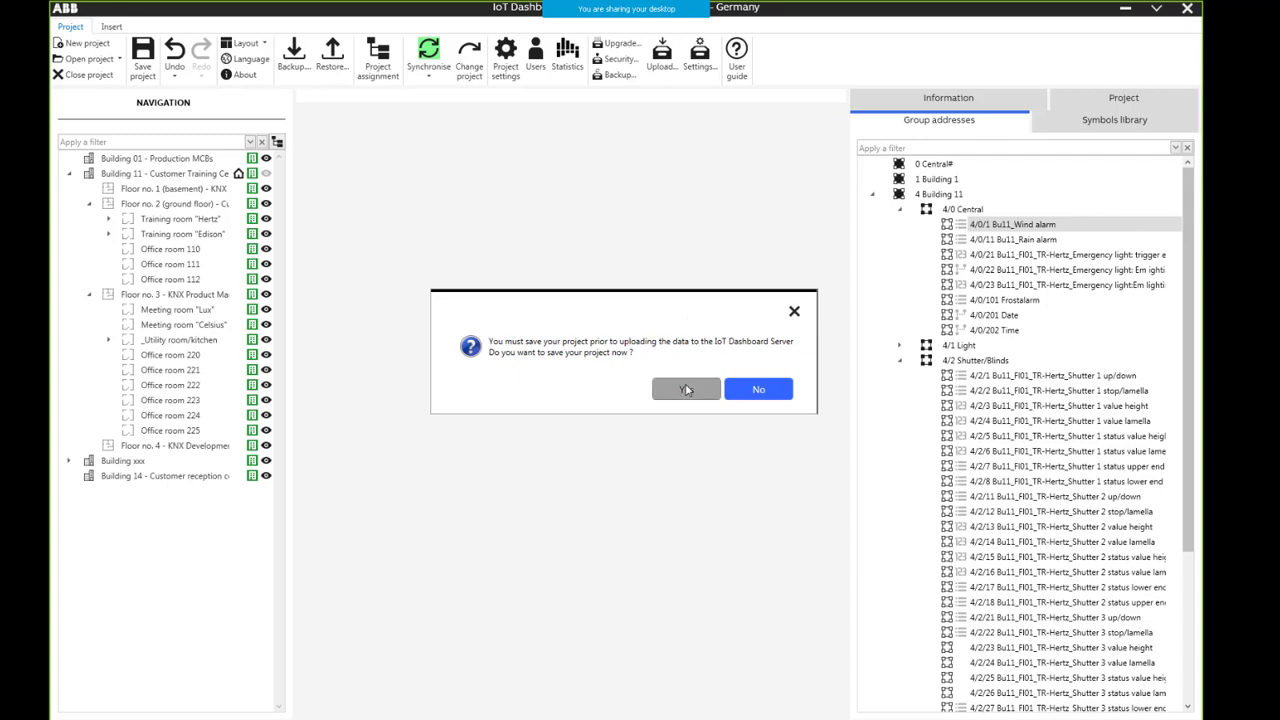
pyautogui.click(686, 390)
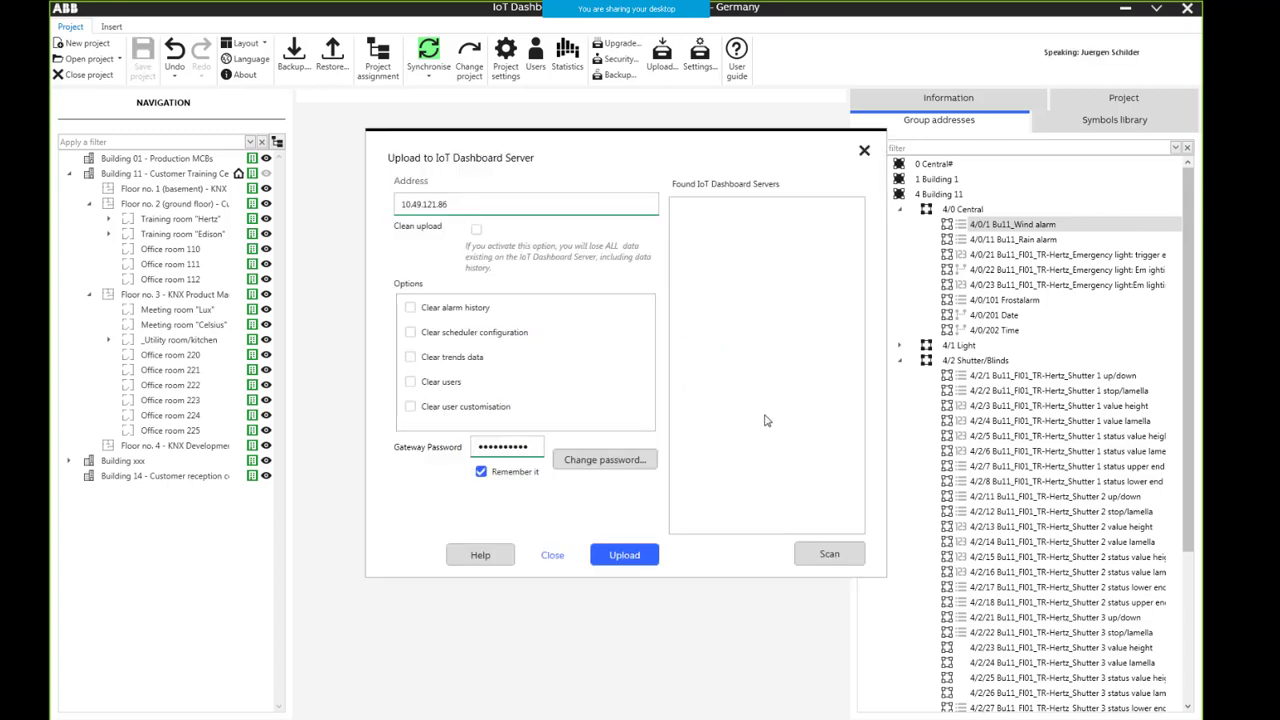
pyautogui.click(829, 553)
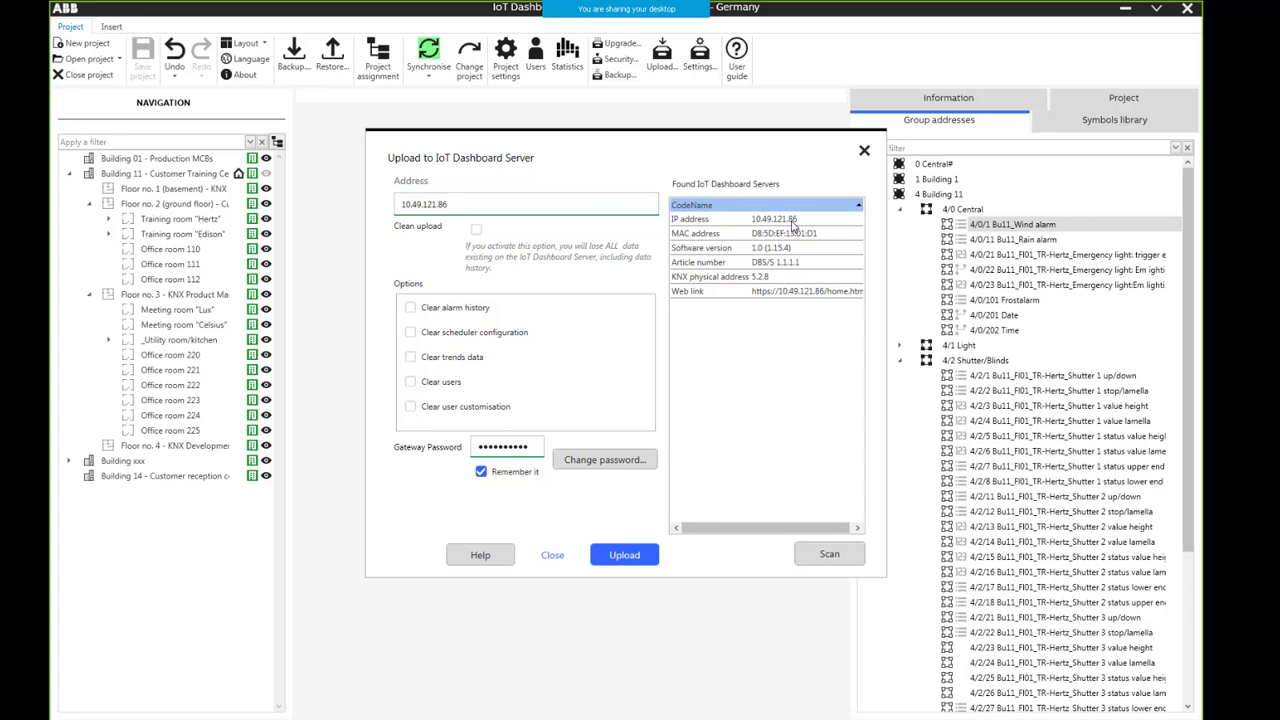
pyautogui.click(456, 203)
pyautogui.doubleClick(456, 203)
pyautogui.click(698, 206)
pyautogui.click(552, 556)
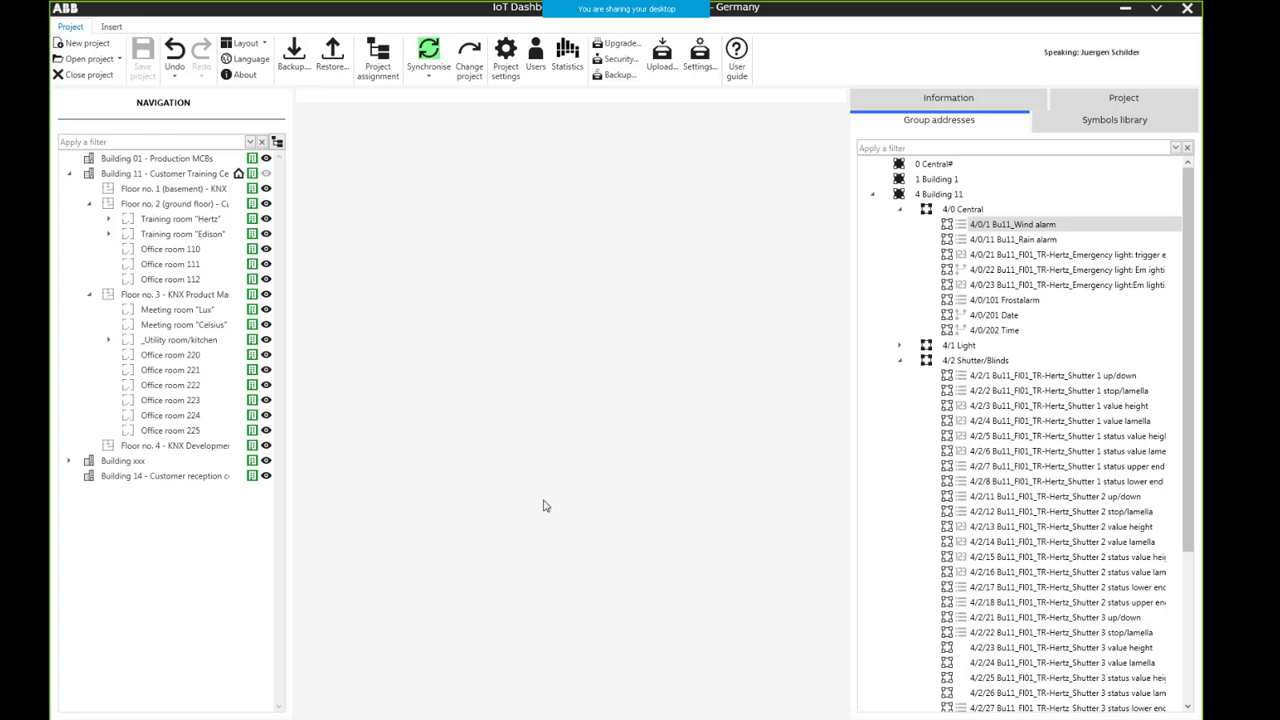
# Minimize the tool windows and load 10.49.121.86 in a new Chrome tab
pyautogui.click(1125, 10)
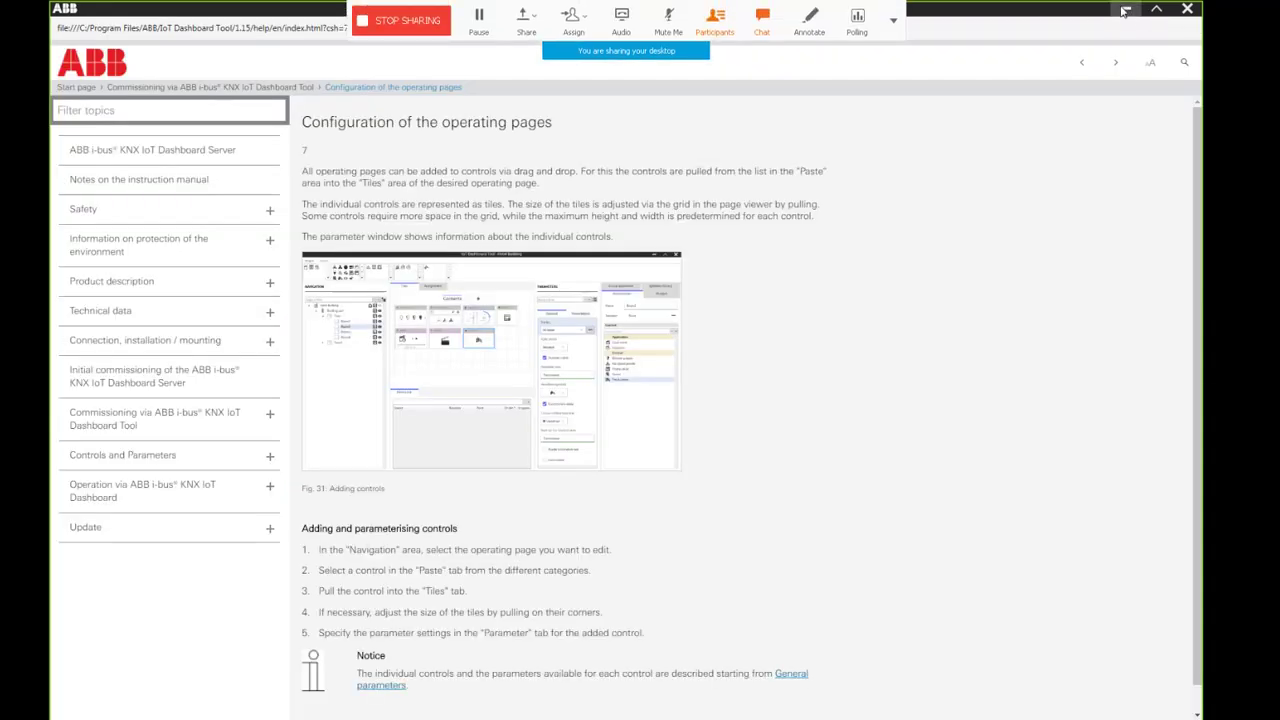
pyautogui.click(1125, 10)
pyautogui.click(162, 708)
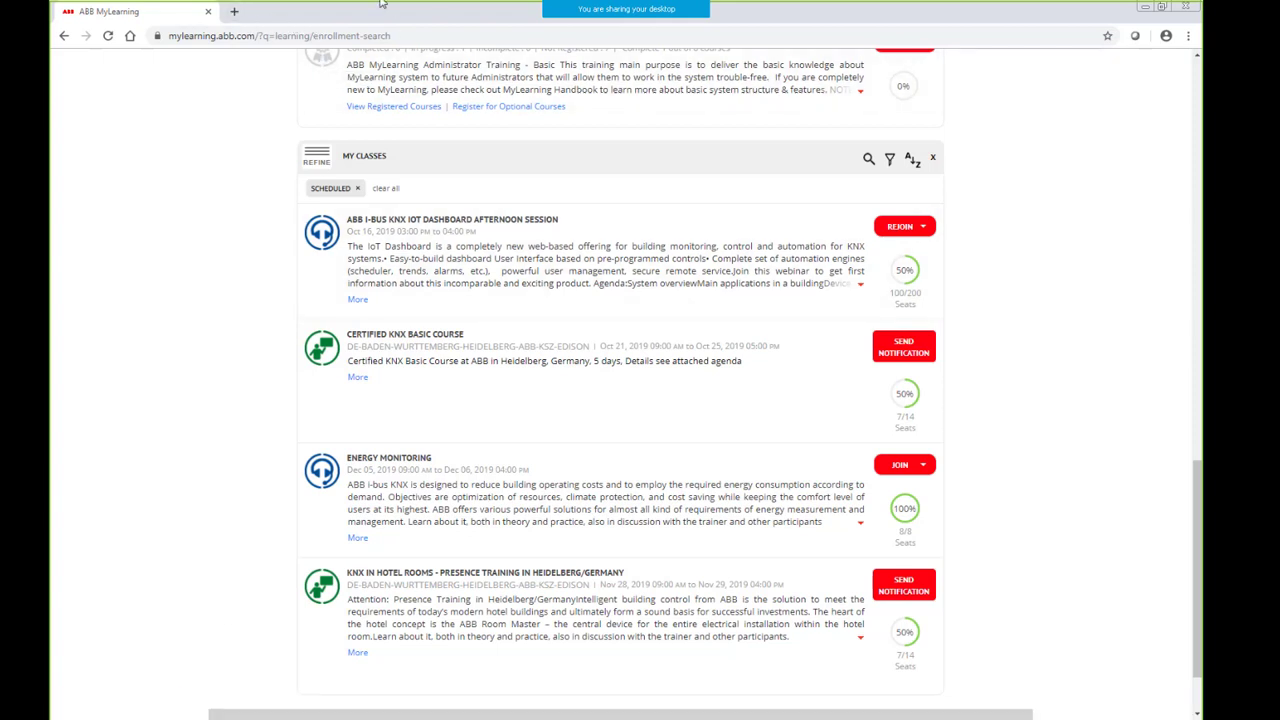
pyautogui.click(233, 12)
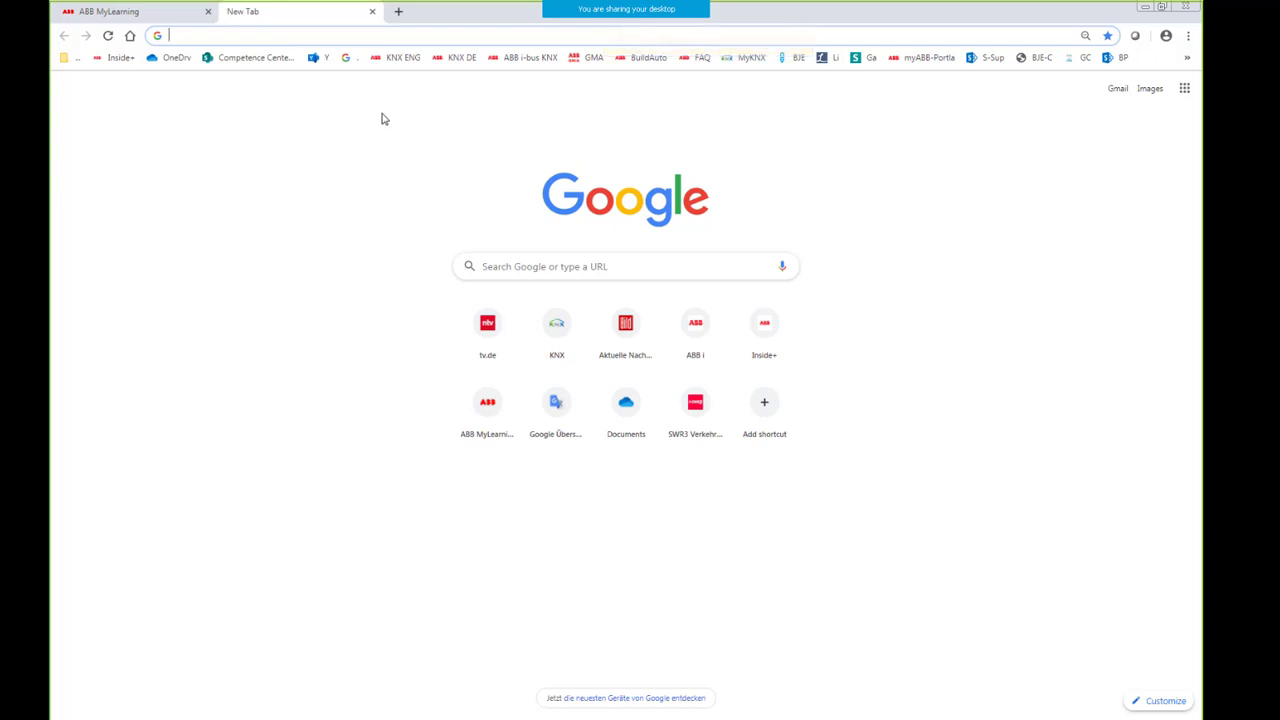
pyautogui.write('10.49.121.86')
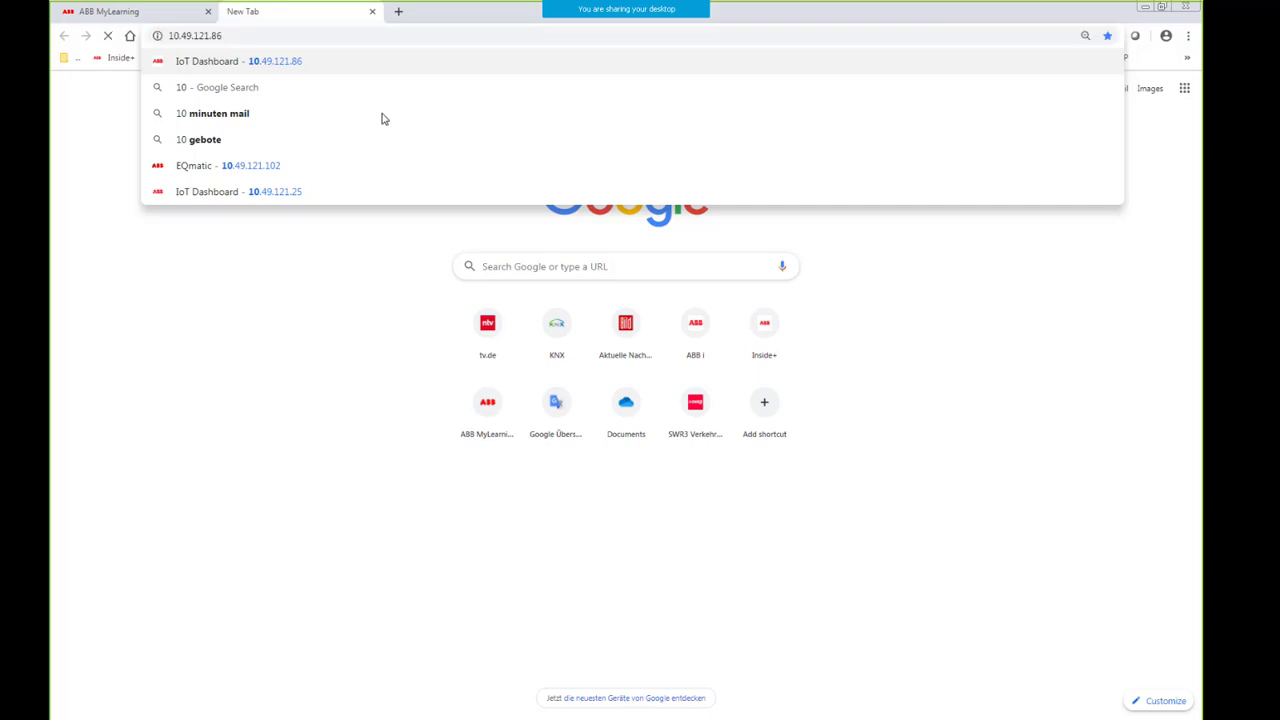
pyautogui.press('Return')
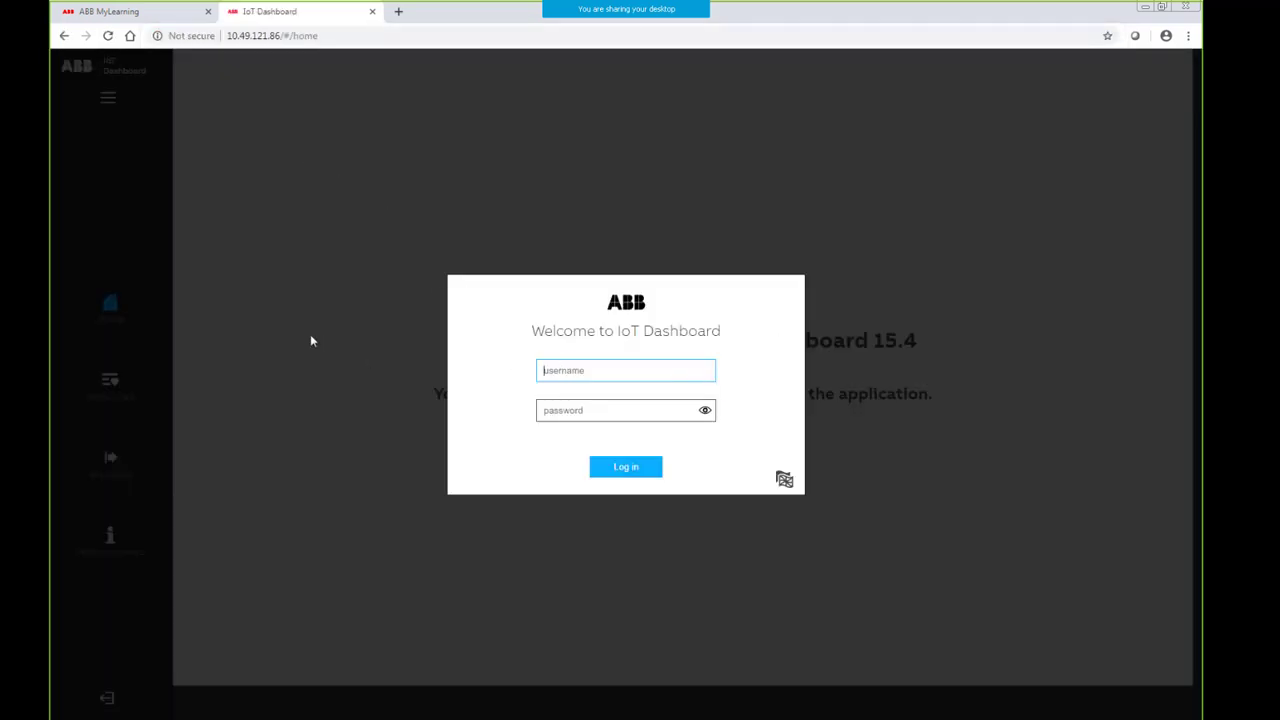
# Log in to the IoT Dashboard with the administrator username and password
pyautogui.write('Admin')
pyautogui.press('Tab')
pyautogui.write('a')
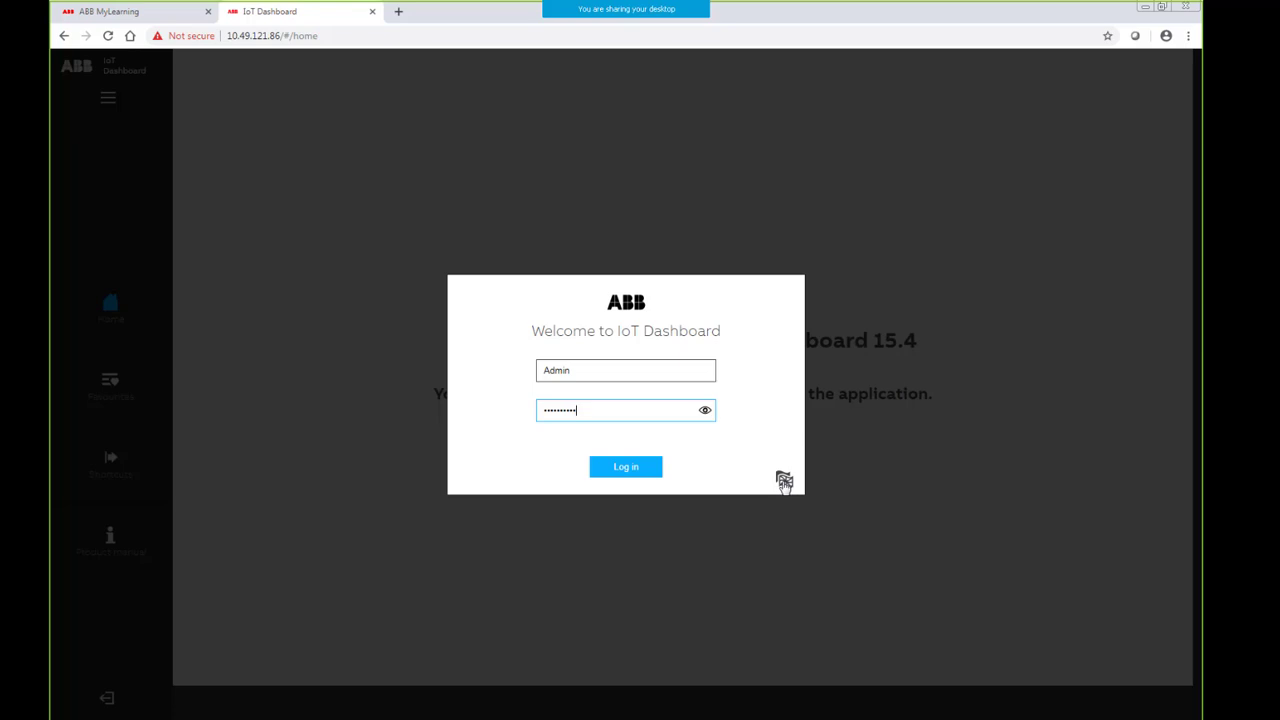
pyautogui.click(625, 467)
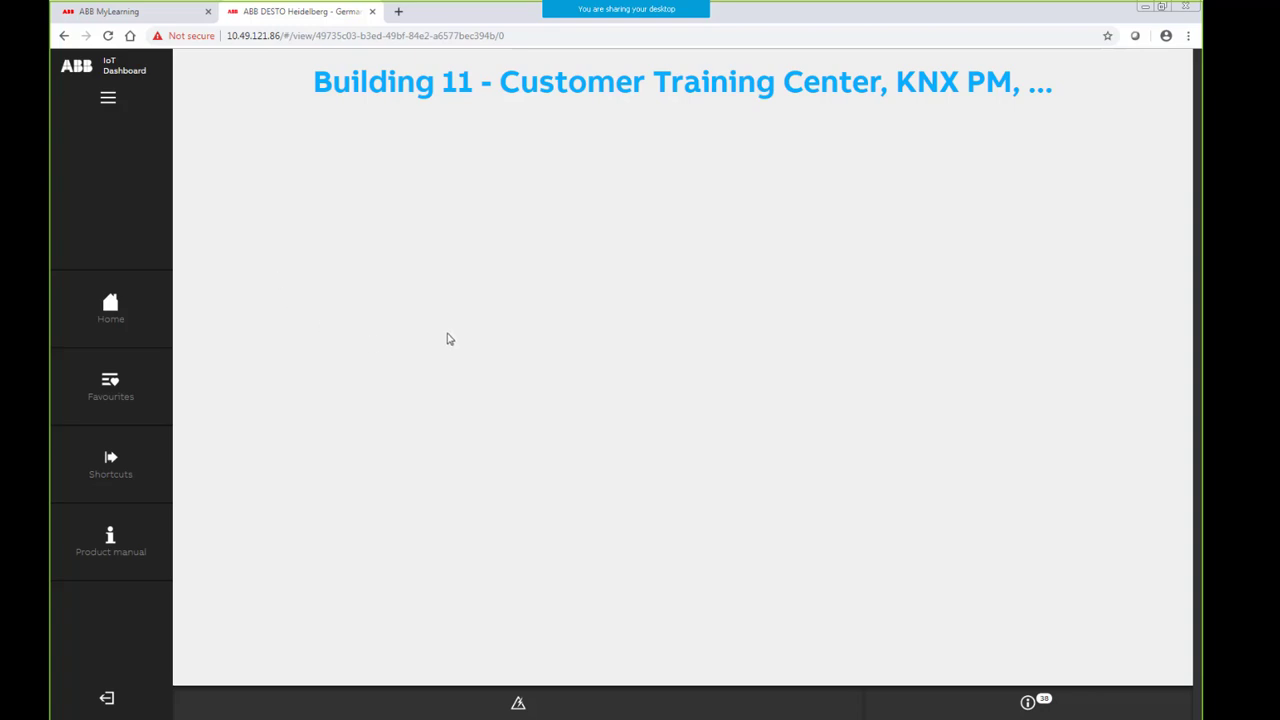
# Navigate via Training room "Hertz" to the Training room "Edison" page
pyautogui.click(109, 101)
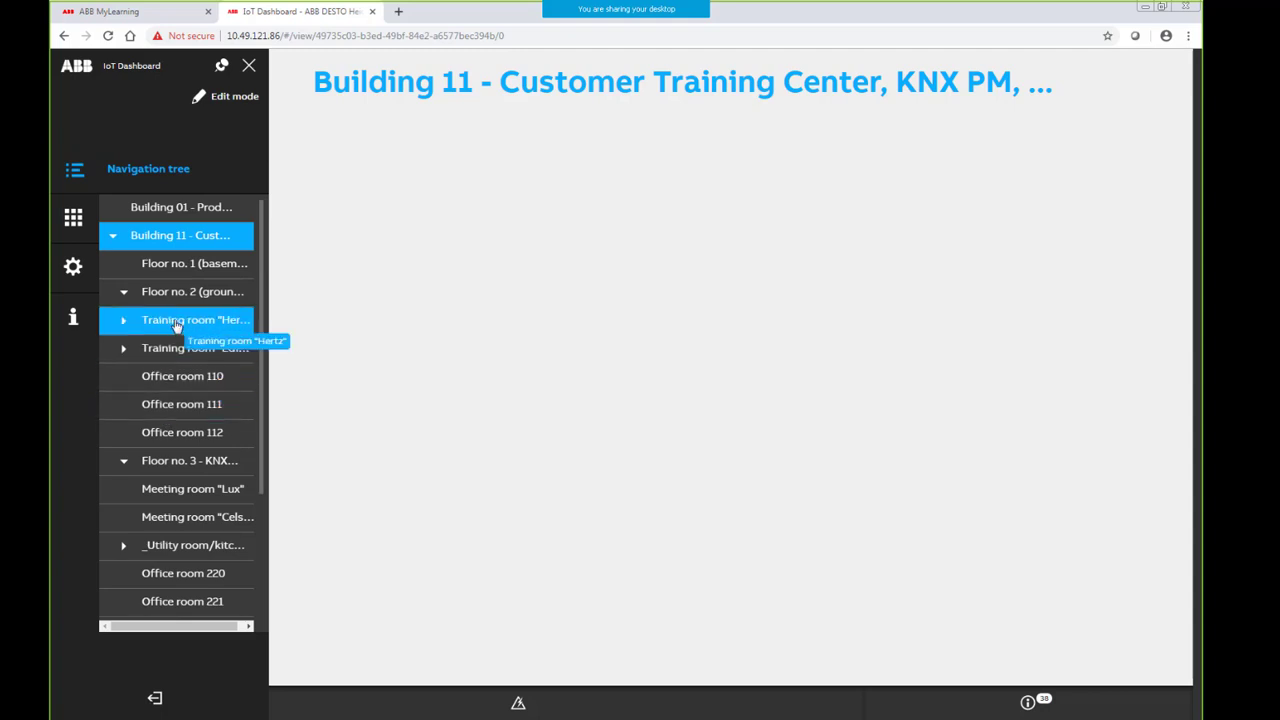
pyautogui.click(176, 322)
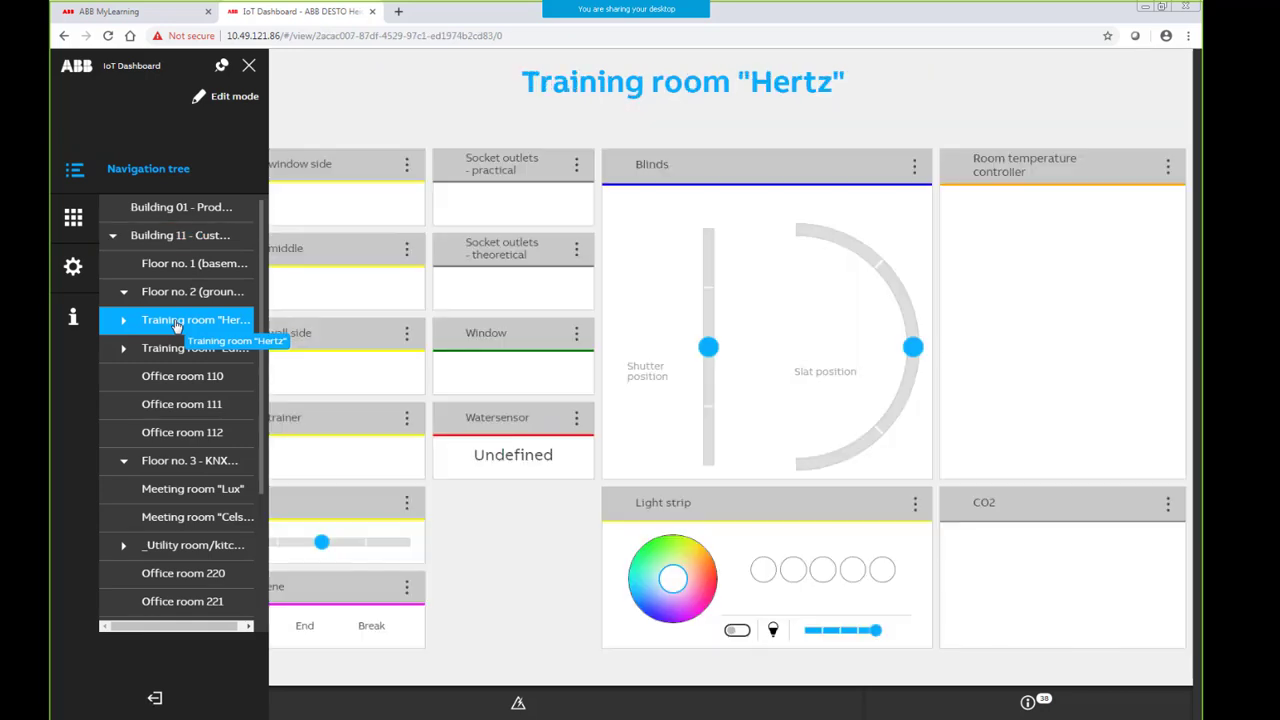
pyautogui.click(177, 350)
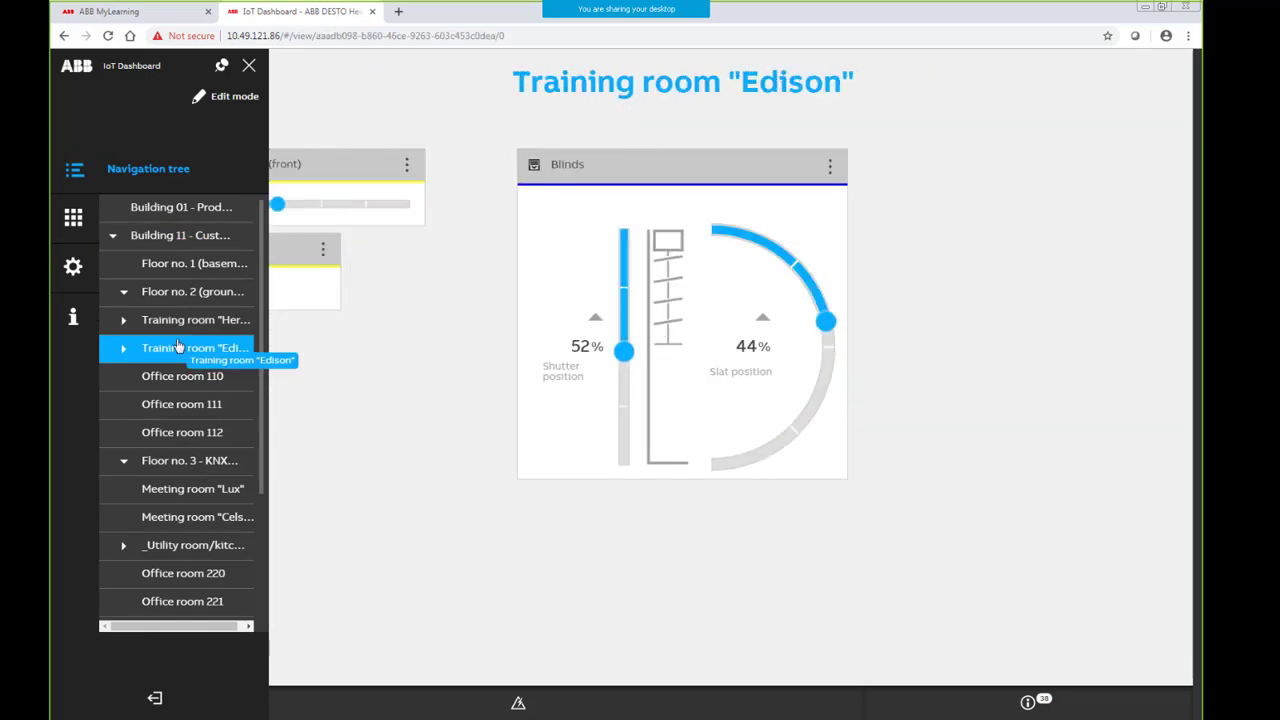
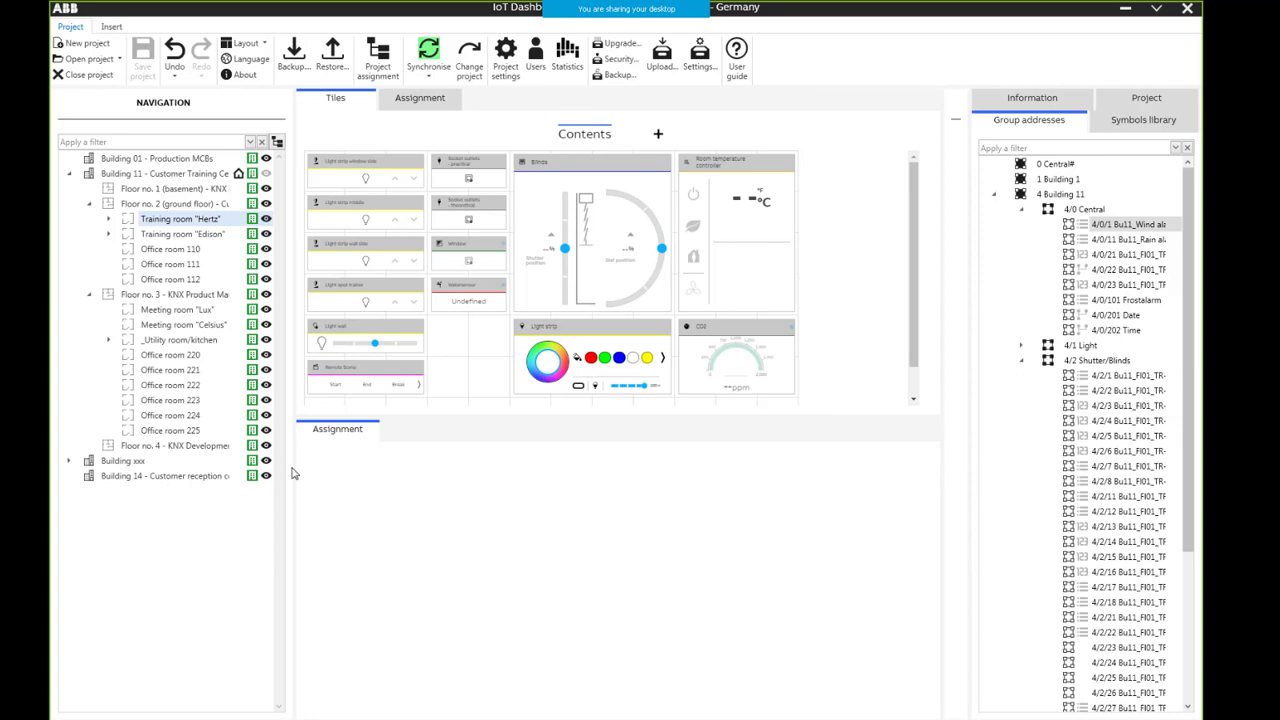
# Widen the Tiles area and check the window-side light strip's and the room's data-point assignments
pyautogui.moveTo(287, 466); pyautogui.dragTo(136, 443)
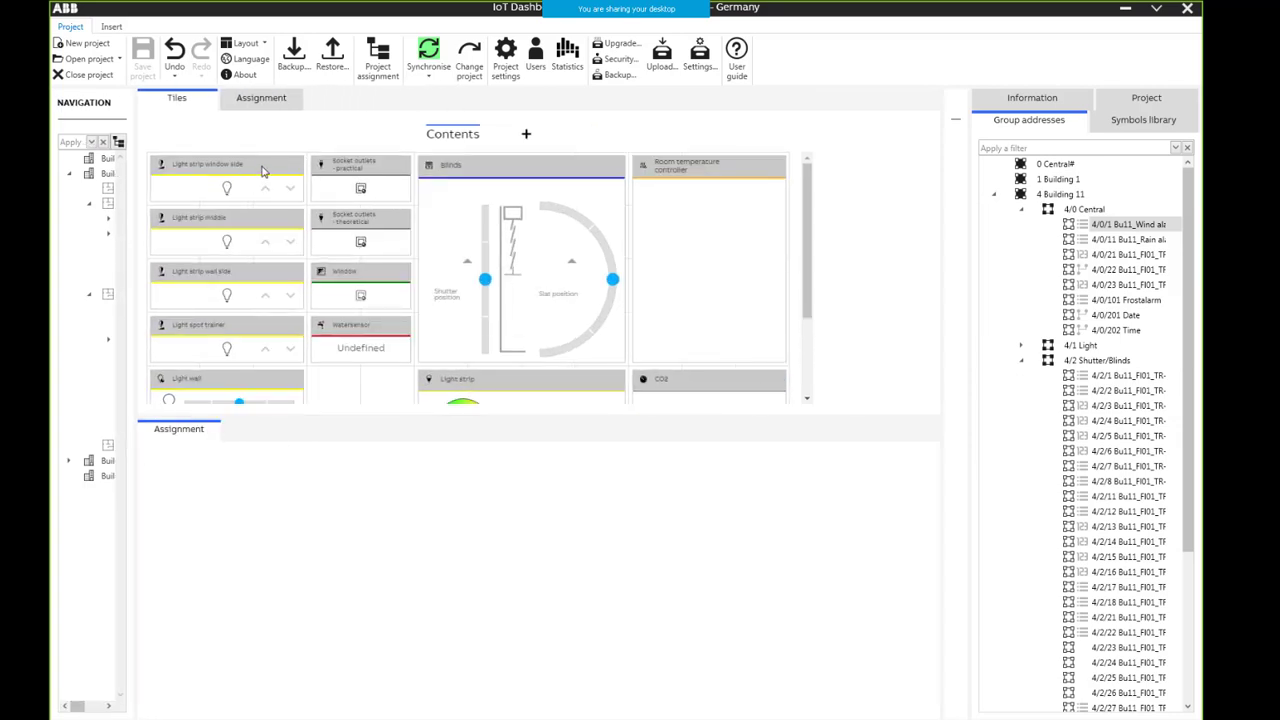
pyautogui.click(263, 172)
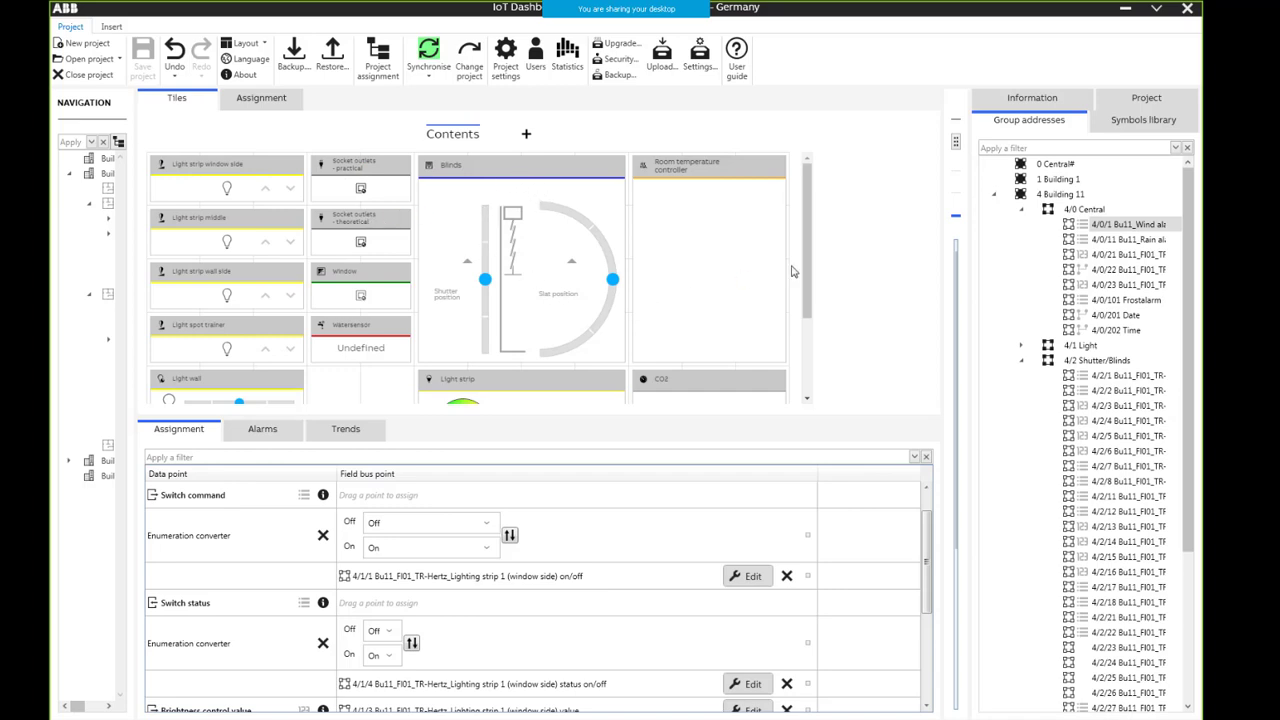
pyautogui.click(751, 266)
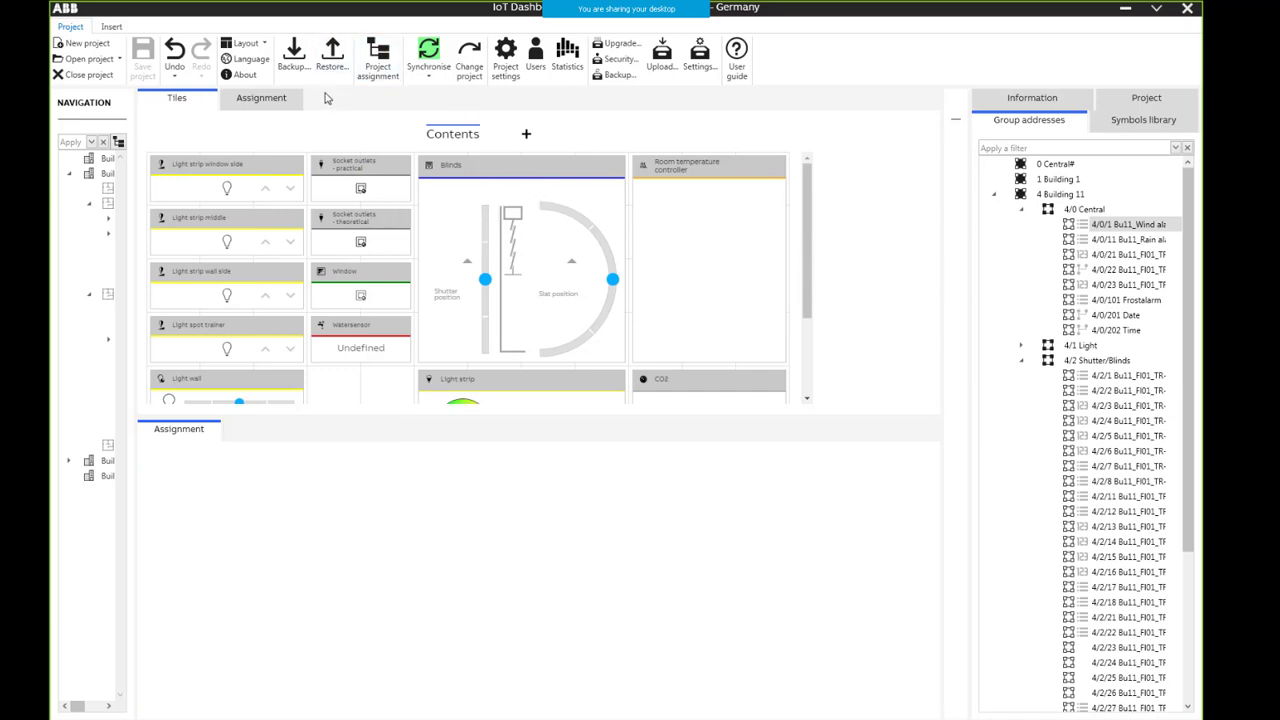
pyautogui.click(228, 101)
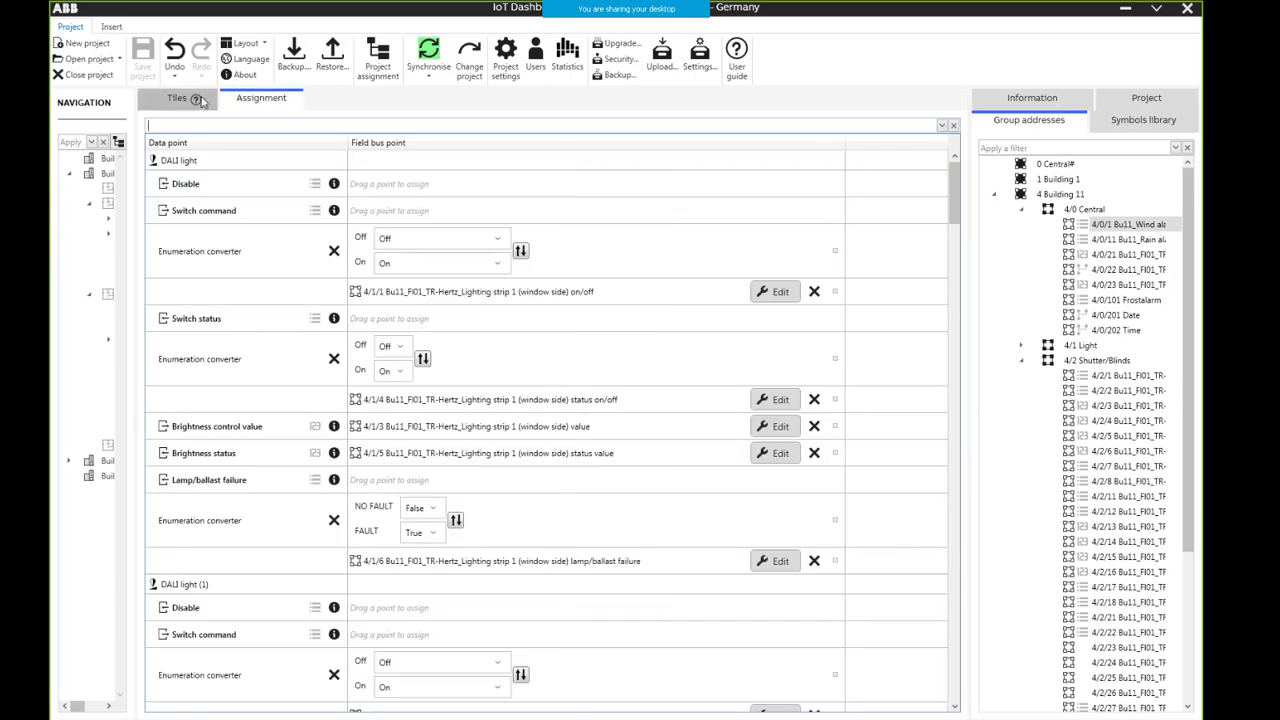
pyautogui.click(177, 98)
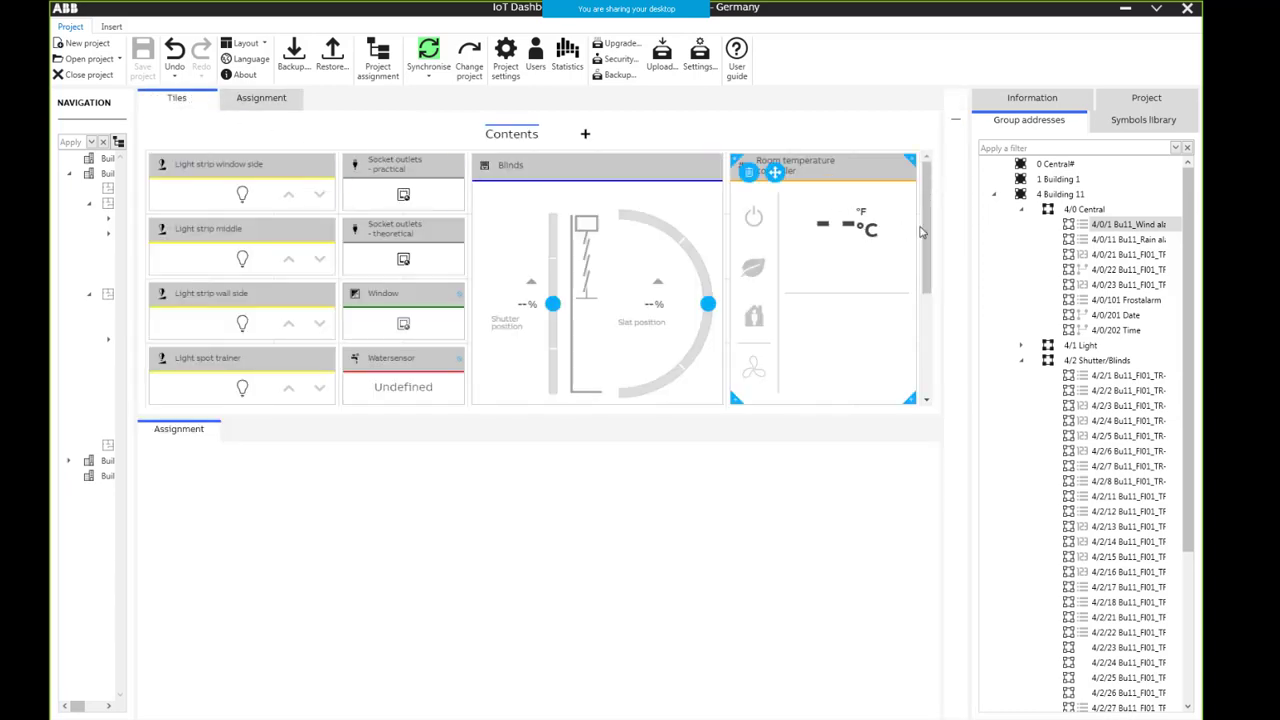
# Check the Window tile's assigned data points, then minimize the configuration tool
pyautogui.moveTo(924, 232); pyautogui.dragTo(914, 332)
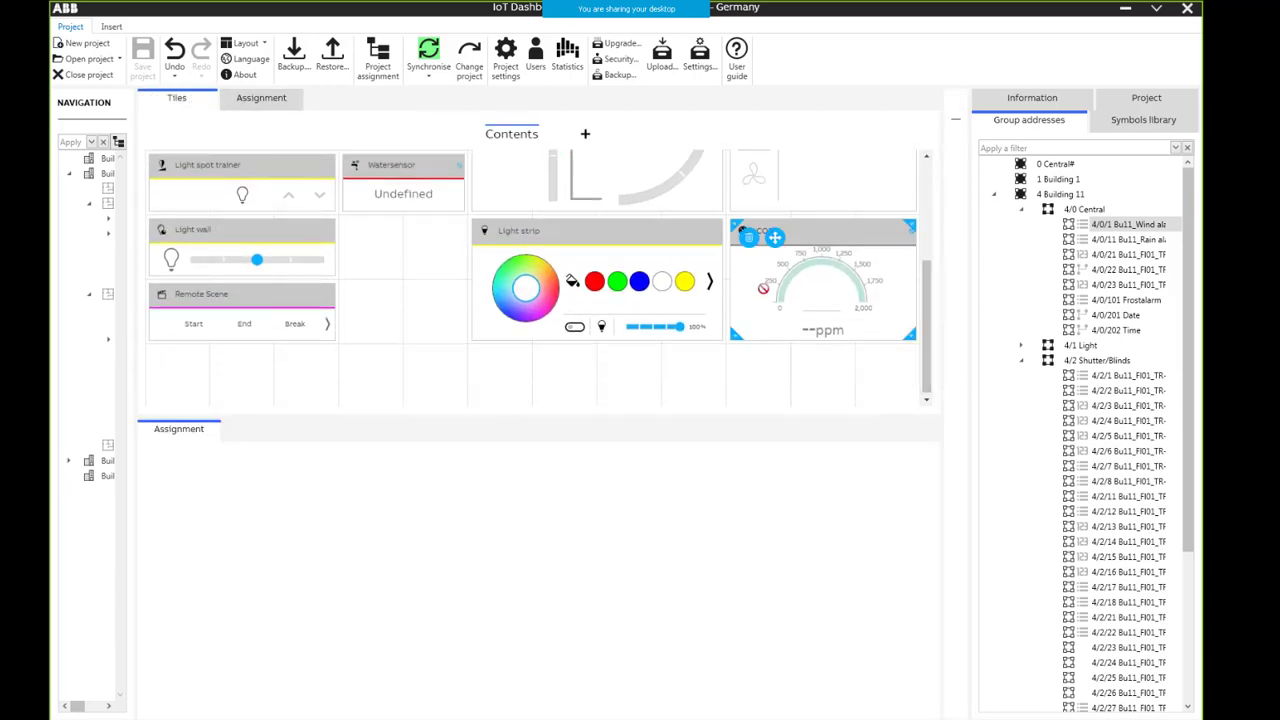
pyautogui.moveTo(821, 281)
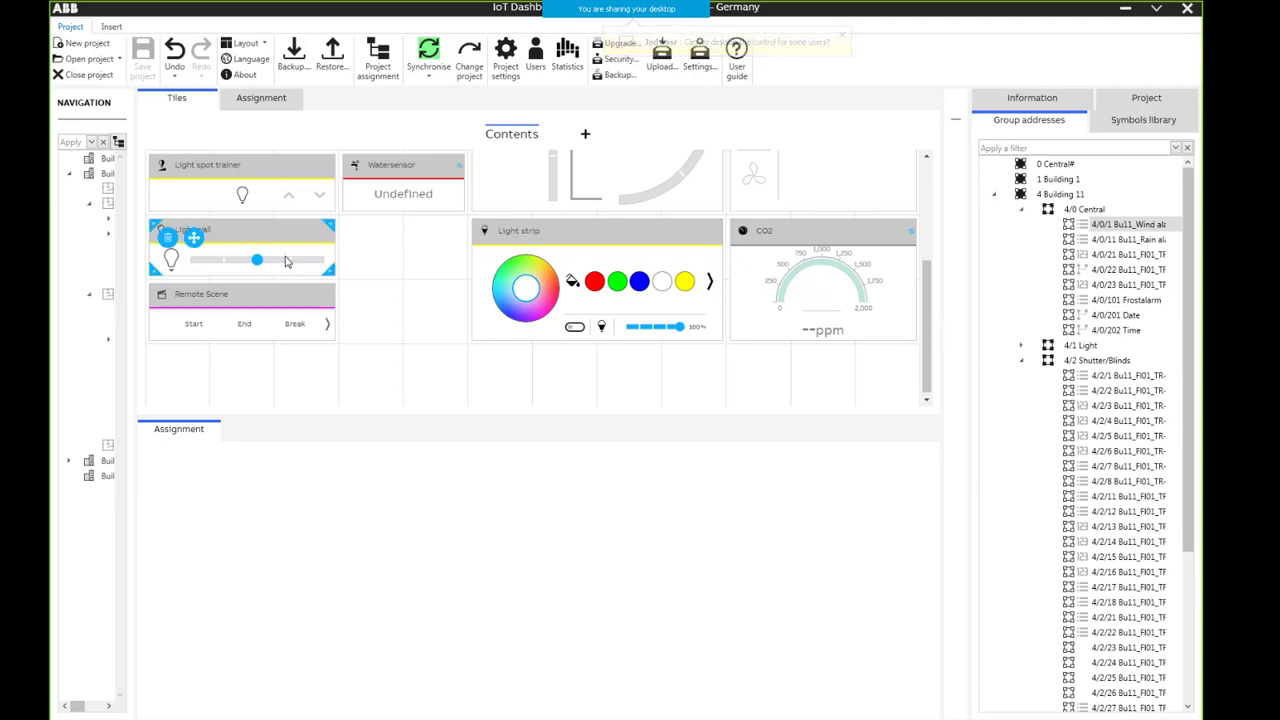
pyautogui.moveTo(243, 297)
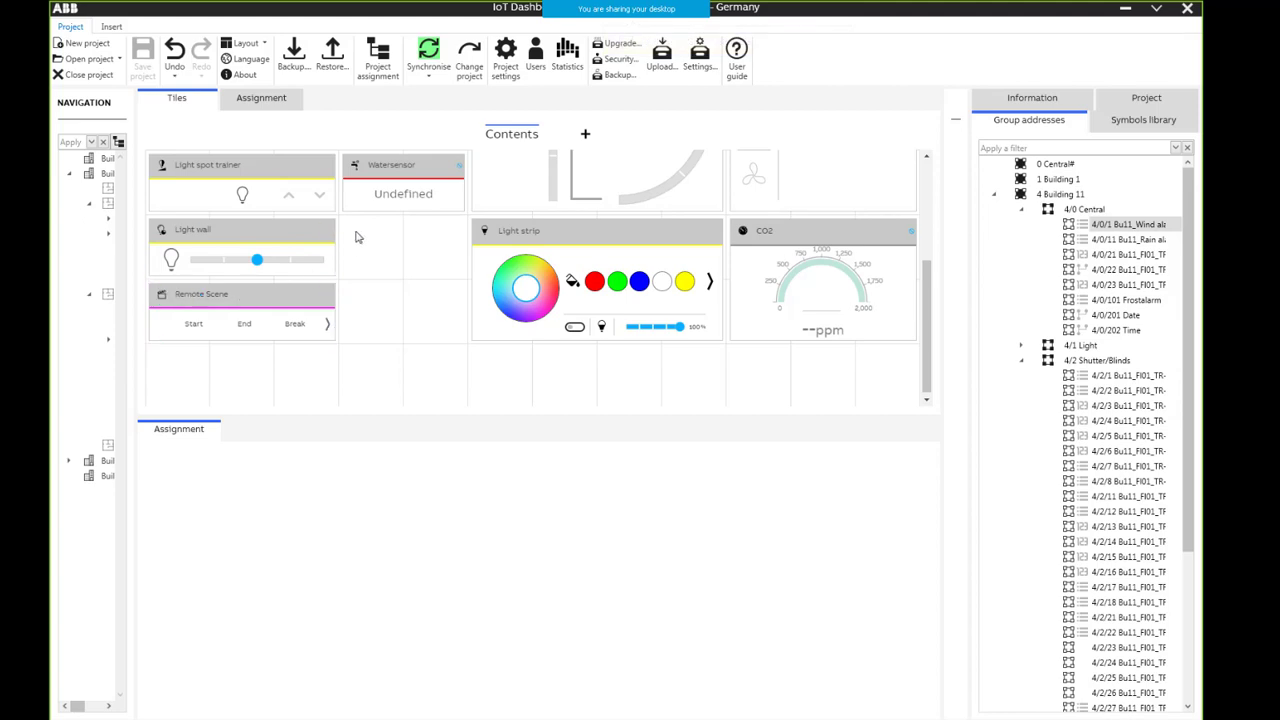
pyautogui.scroll(2, 360, 240)
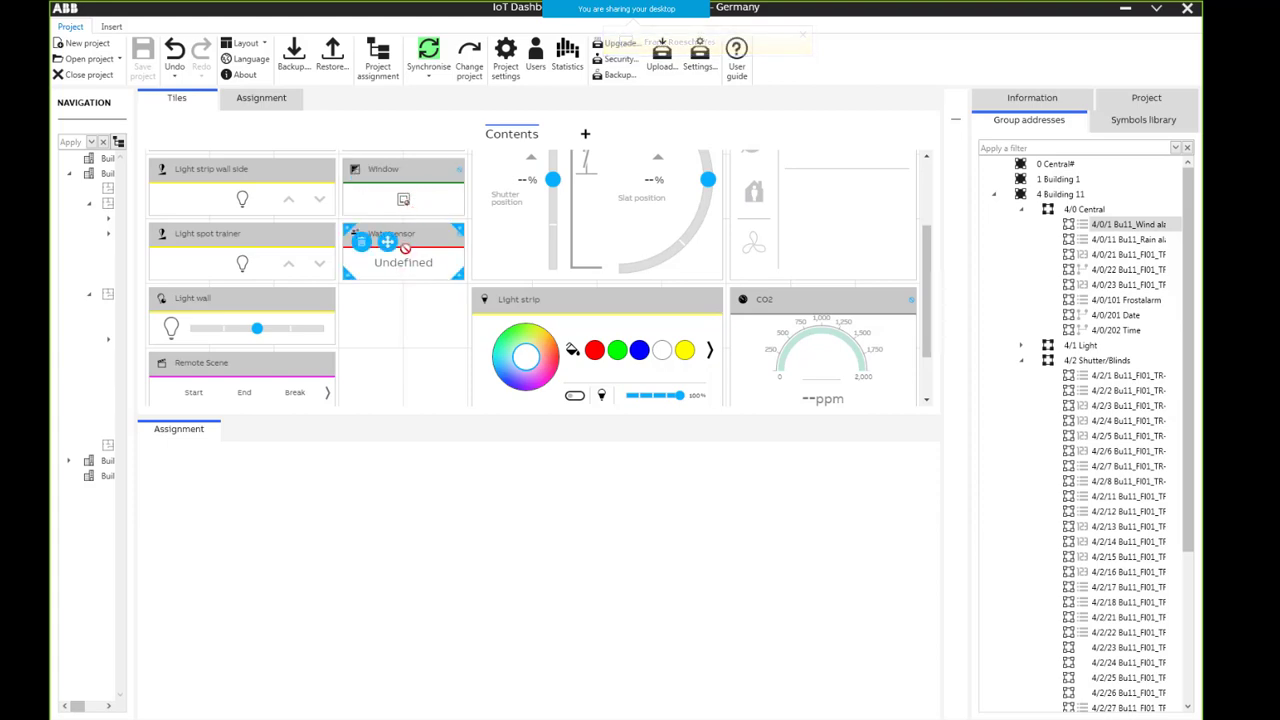
pyautogui.click(421, 176)
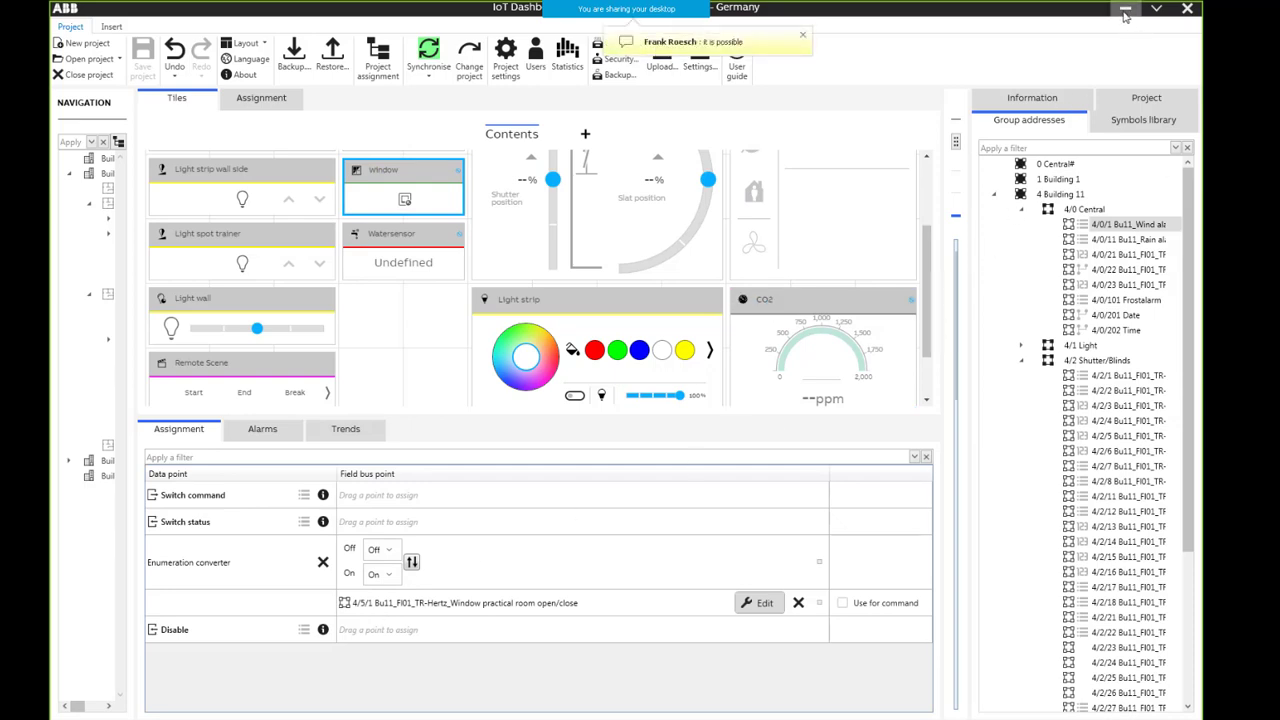
pyautogui.click(1125, 14)
# Bring the web dashboard back and open Training room "Hertz" from the navigation tree
pyautogui.click(165, 708)
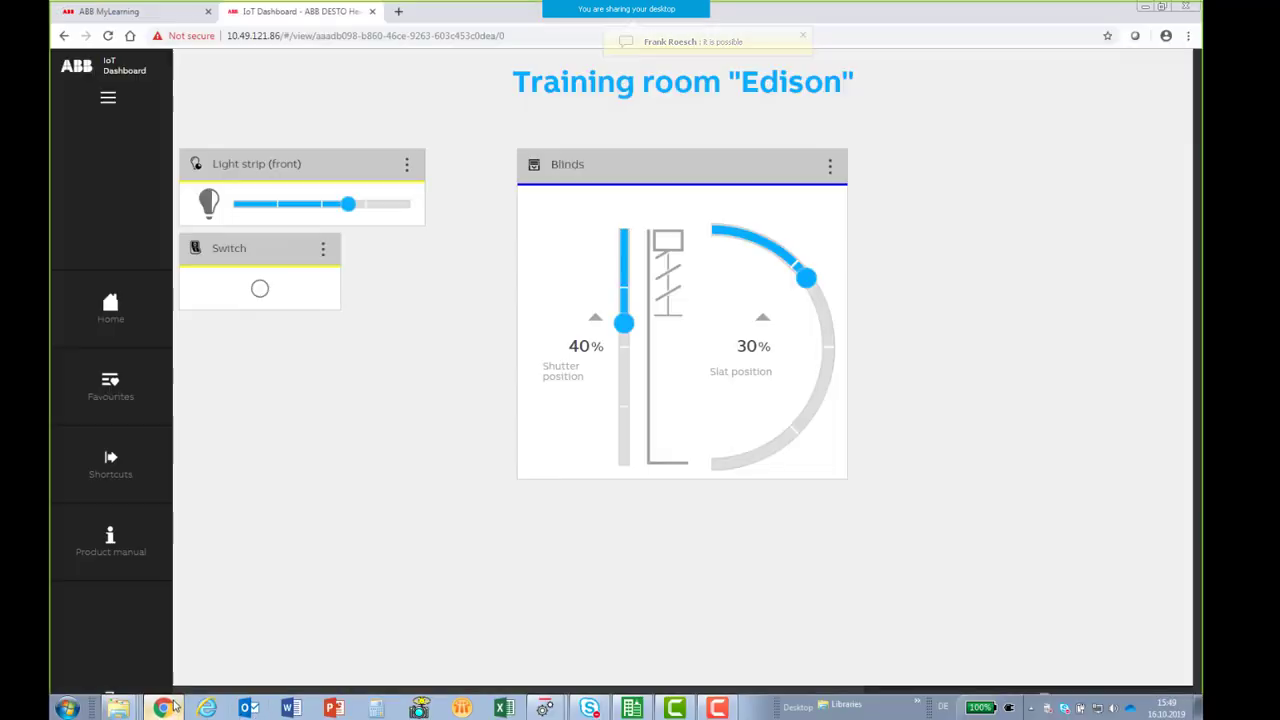
pyautogui.click(112, 104)
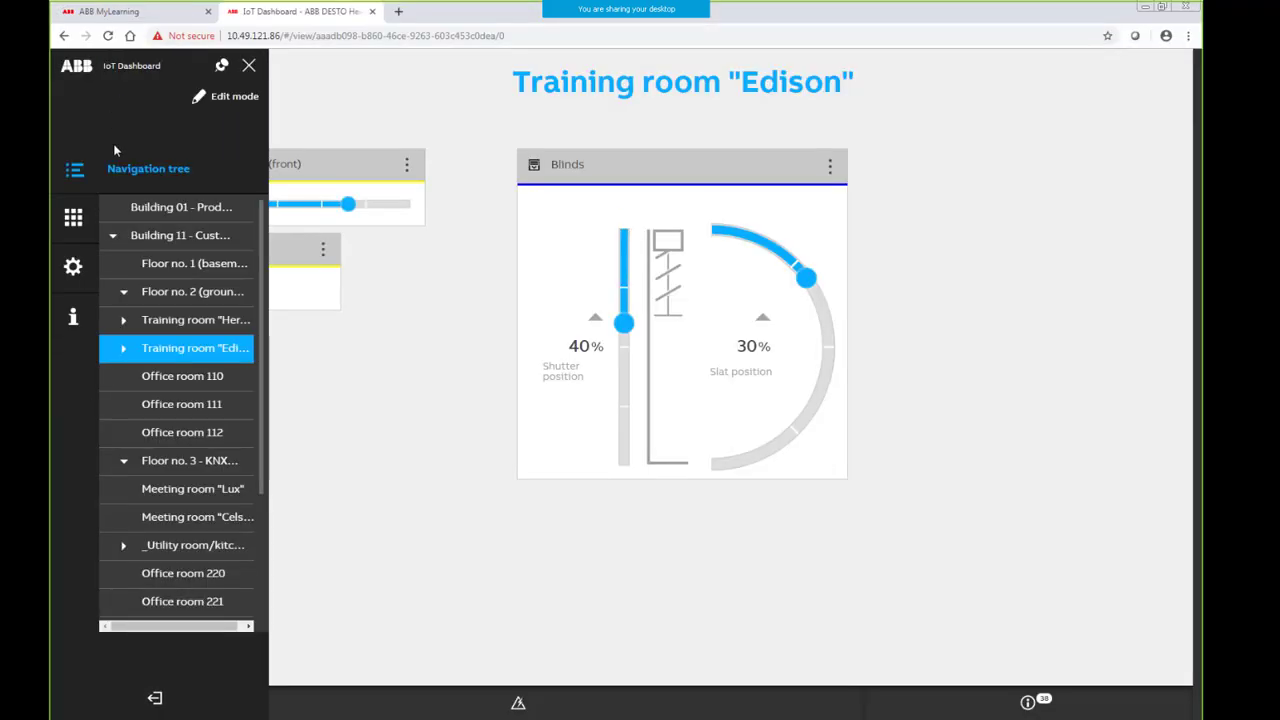
pyautogui.click(171, 322)
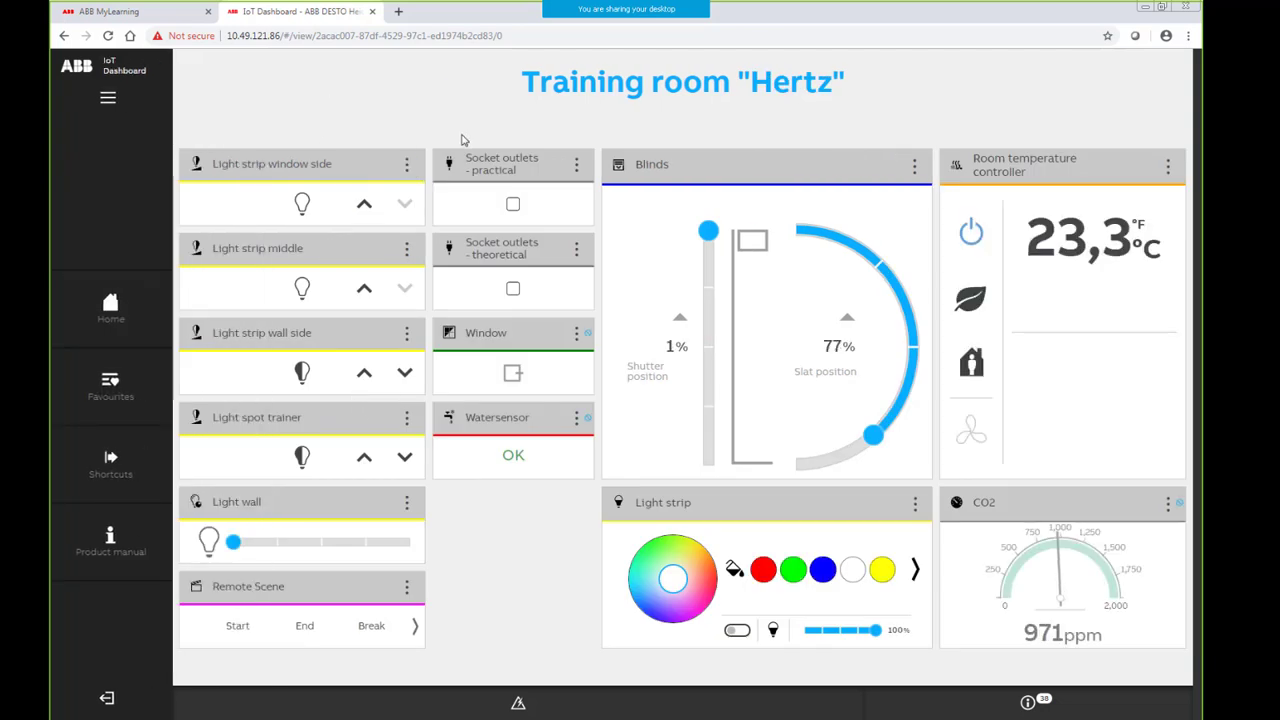
# Switch on the window-side and middle light strips, dim the middle one, and set Light wall to about 60%
pyautogui.click(364, 208)
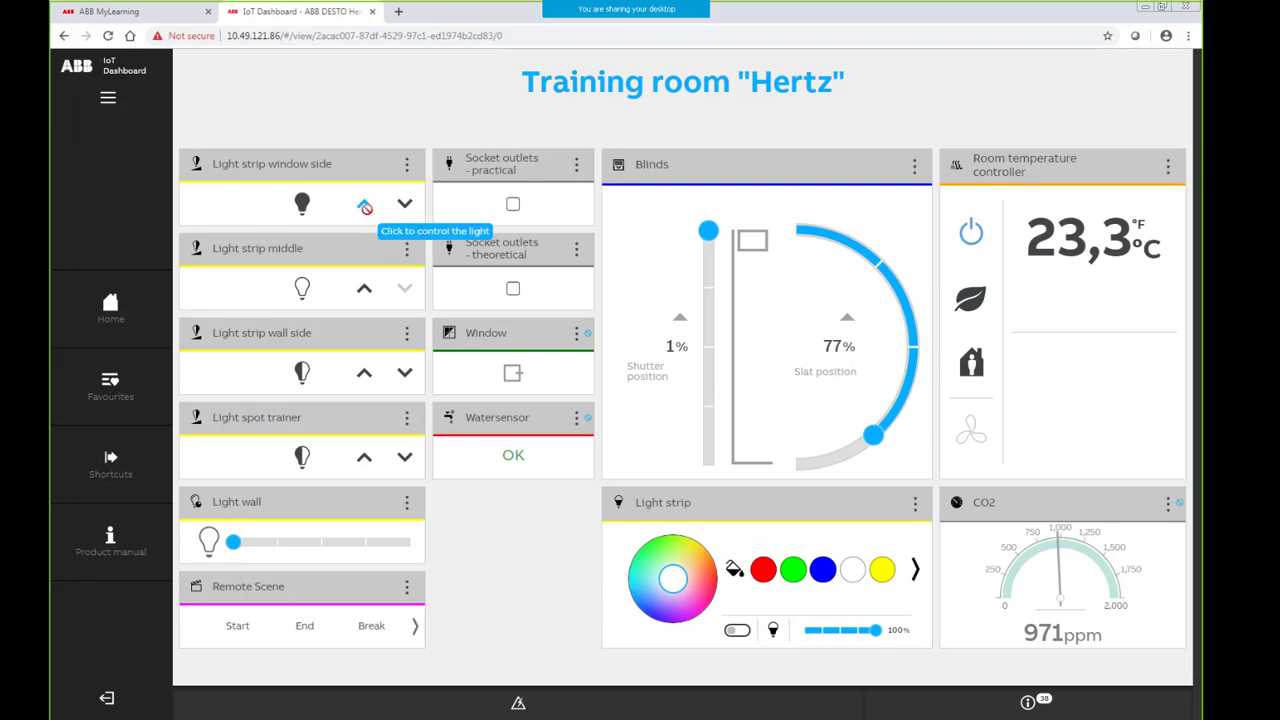
pyautogui.click(367, 296)
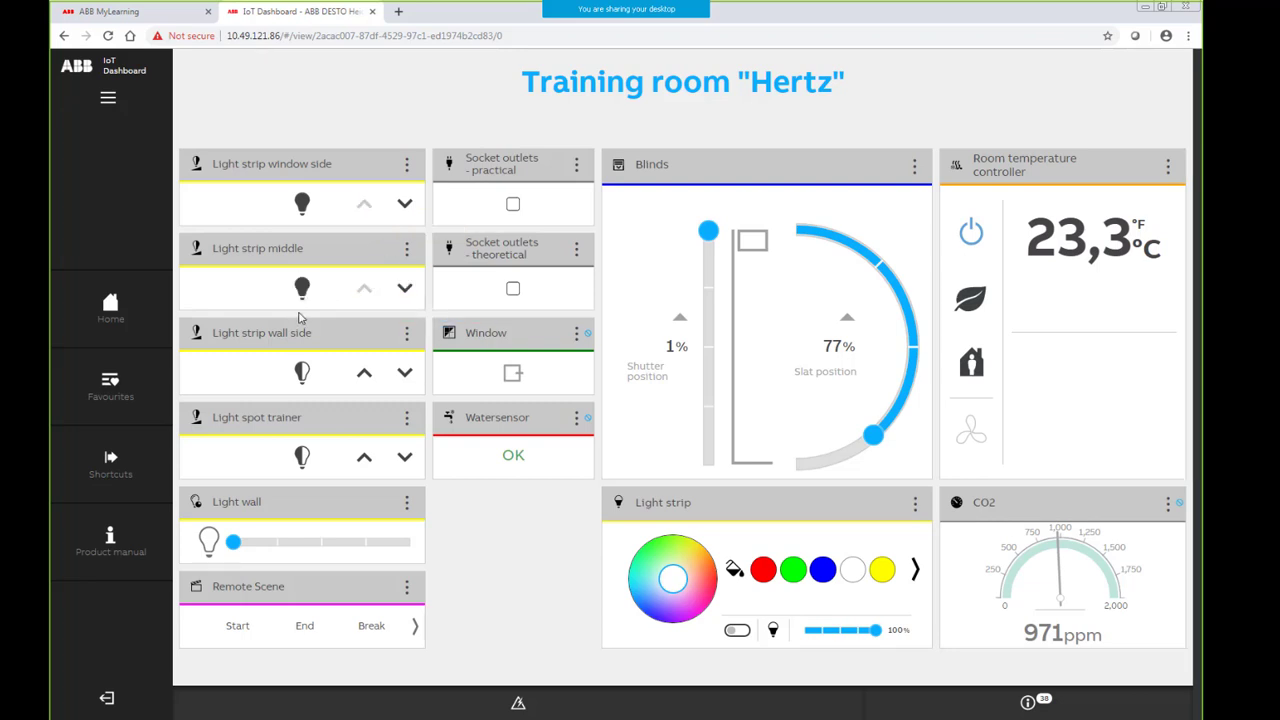
pyautogui.click(405, 290)
pyautogui.moveTo(235, 542); pyautogui.dragTo(330, 542)
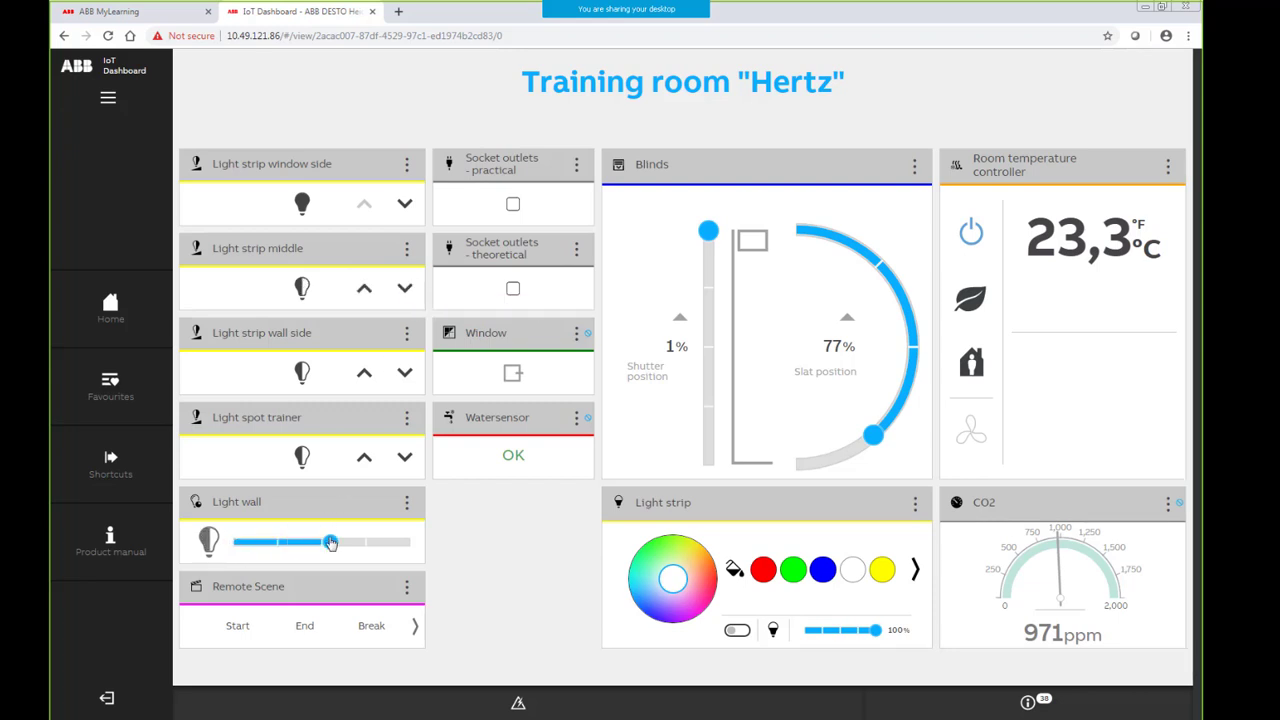
# Trigger the Start, Break, Start and End remote scenes, then switch on the practical socket outlets
pyautogui.click(240, 628)
pyautogui.click(352, 630)
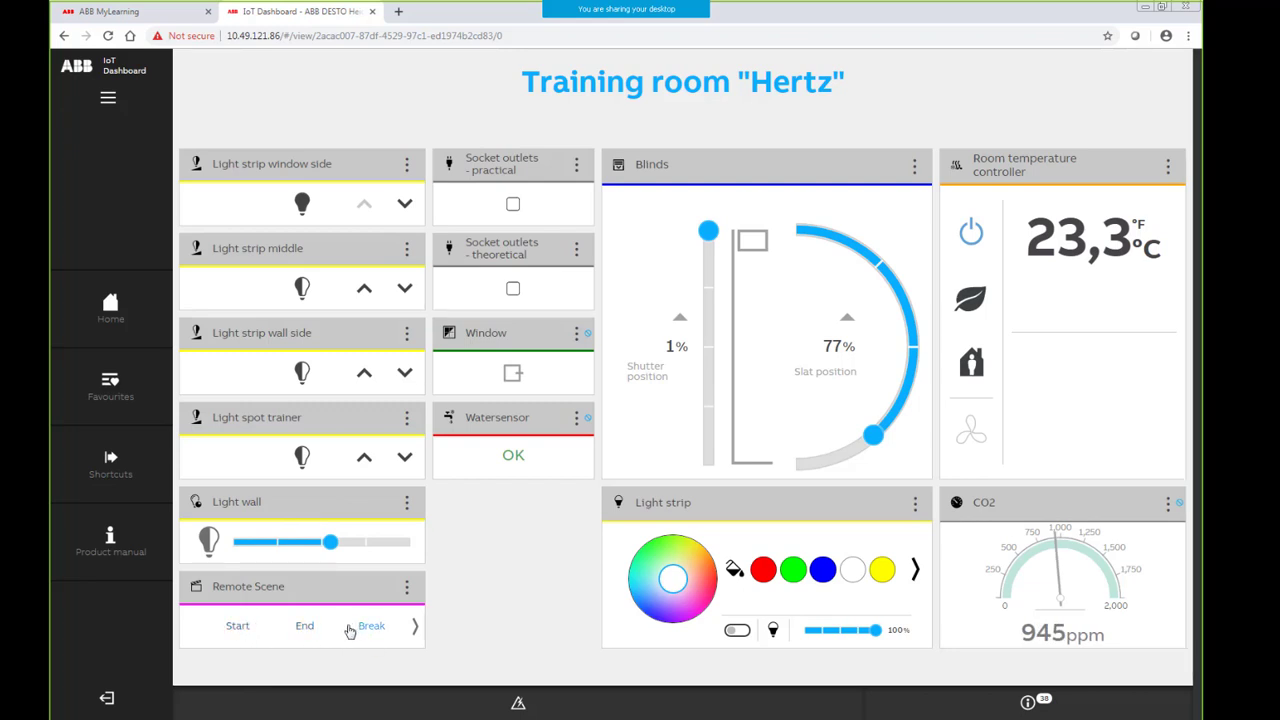
pyautogui.click(254, 634)
pyautogui.click(335, 636)
pyautogui.click(414, 626)
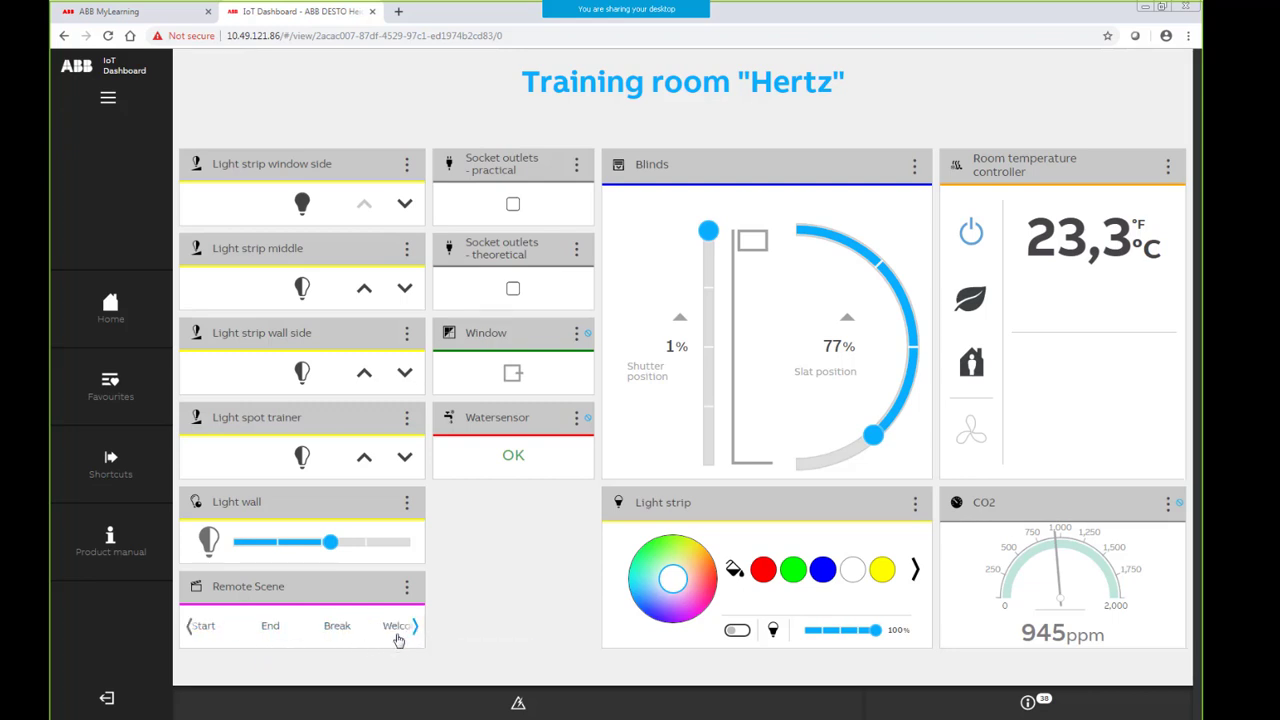
pyautogui.click(512, 206)
# Switch on the theoretical socket outlets, lower the shutter to about 20%, and tilt the slats to 100%
pyautogui.click(512, 292)
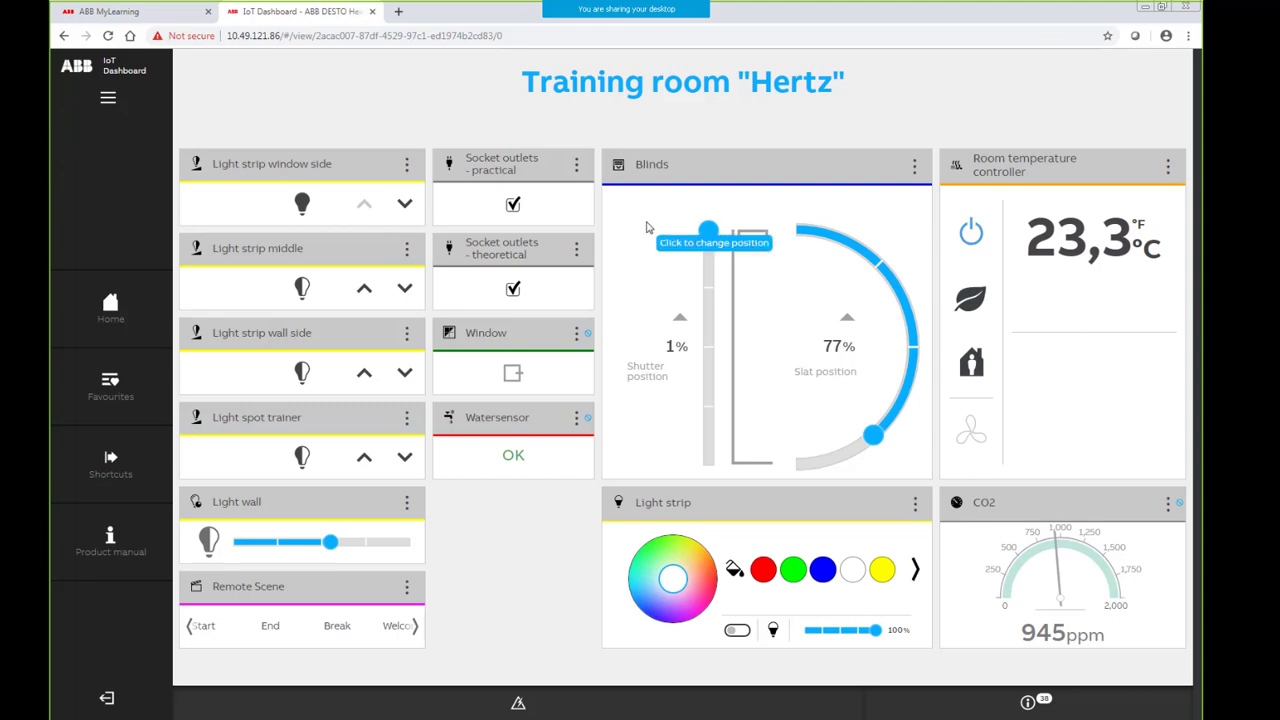
pyautogui.moveTo(708, 230); pyautogui.dragTo(708, 281)
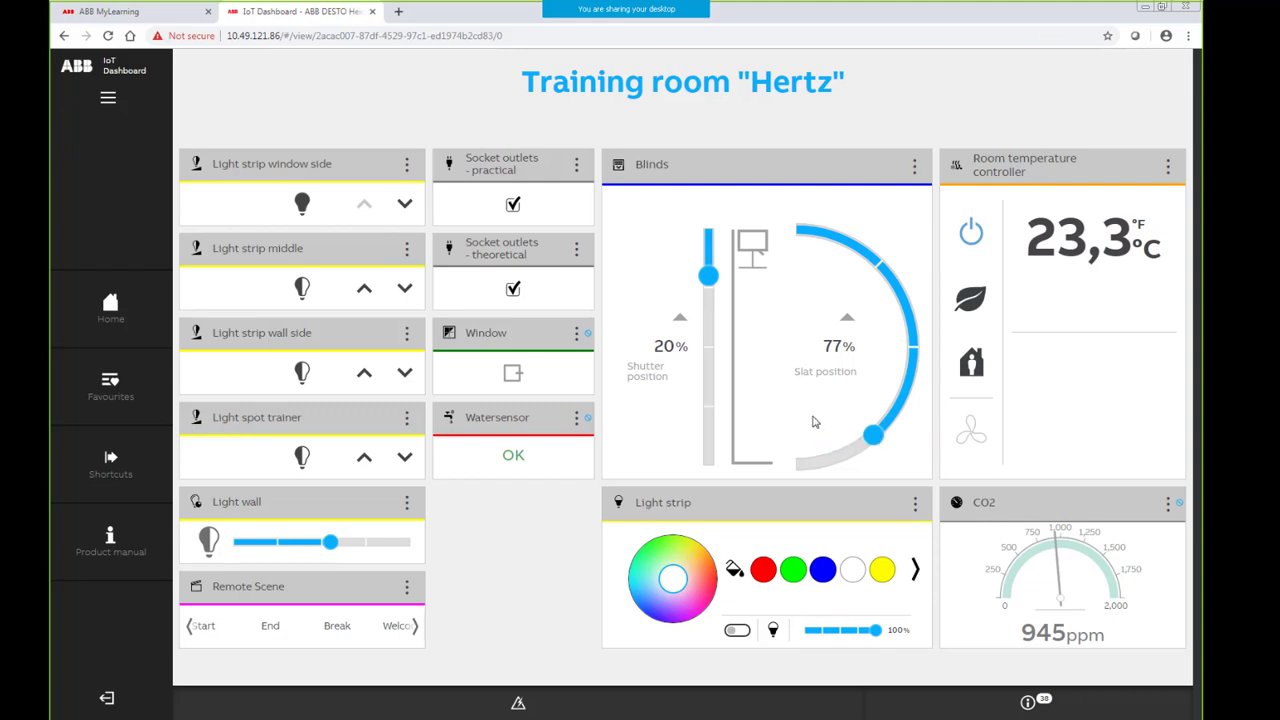
pyautogui.moveTo(855, 428); pyautogui.dragTo(796, 470)
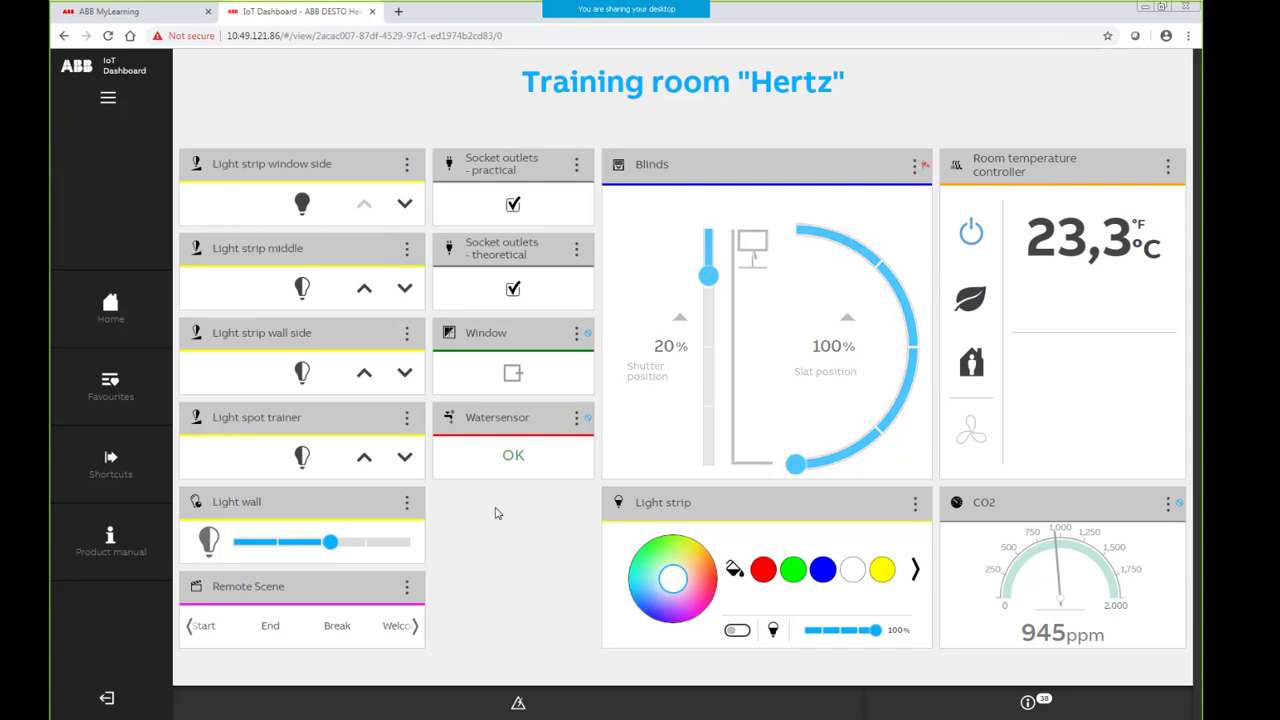
# Check the blinds' alarm status options, set the shutter to 12%, and turn the light strip green
pyautogui.click(926, 170)
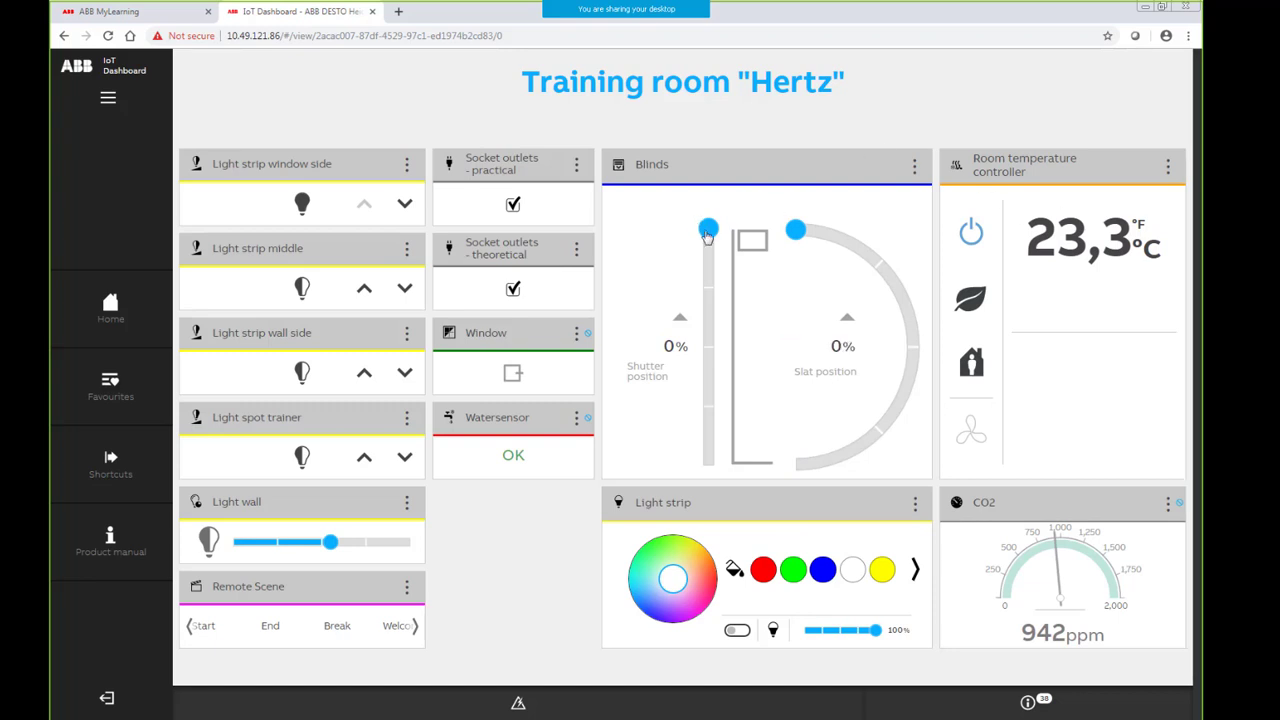
pyautogui.moveTo(706, 234); pyautogui.dragTo(697, 264)
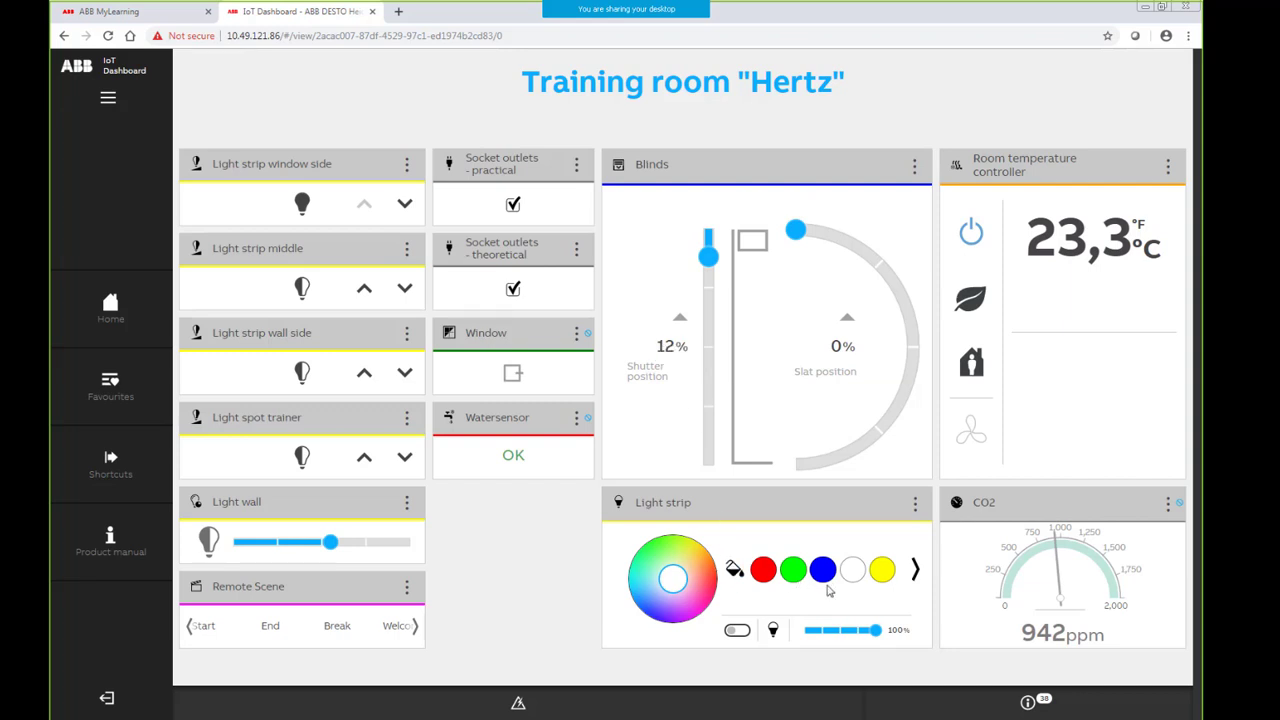
pyautogui.moveTo(681, 578); pyautogui.dragTo(658, 555)
# Make the light strip's white warmer, switch the controller to comfort mode, and set fan speed to 67%
pyautogui.click(915, 569)
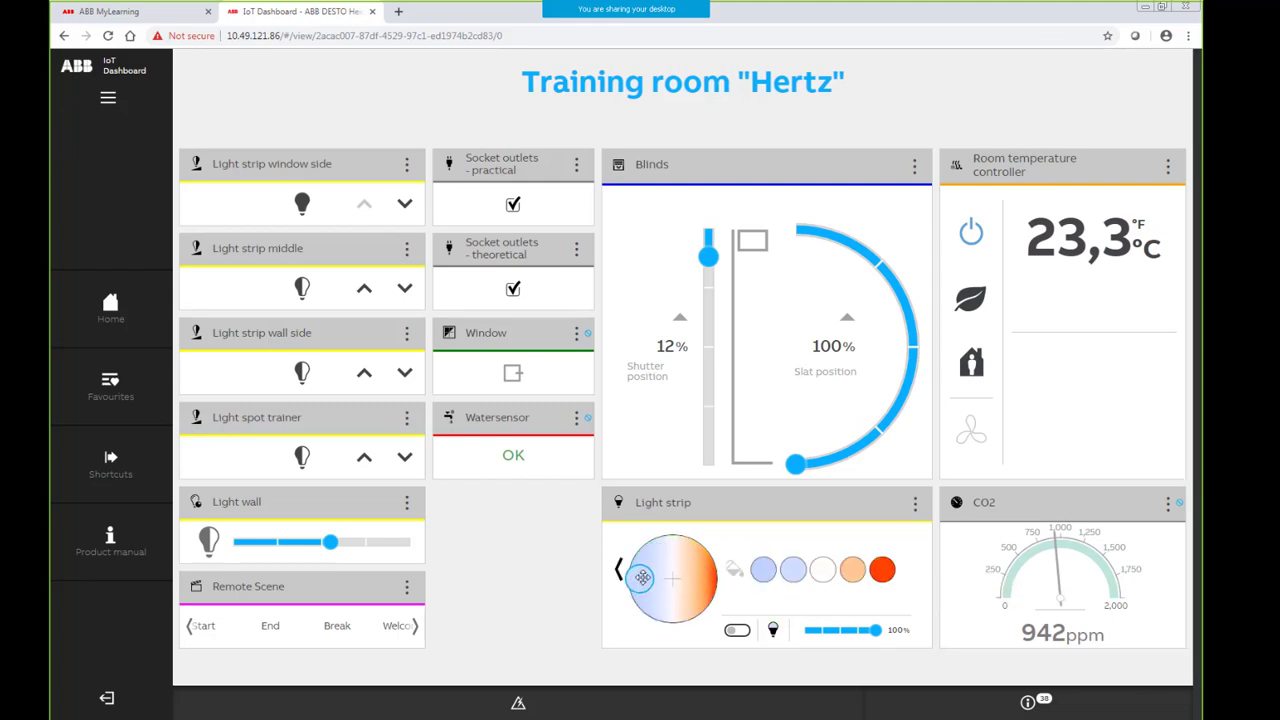
pyautogui.moveTo(642, 577); pyautogui.dragTo(680, 578)
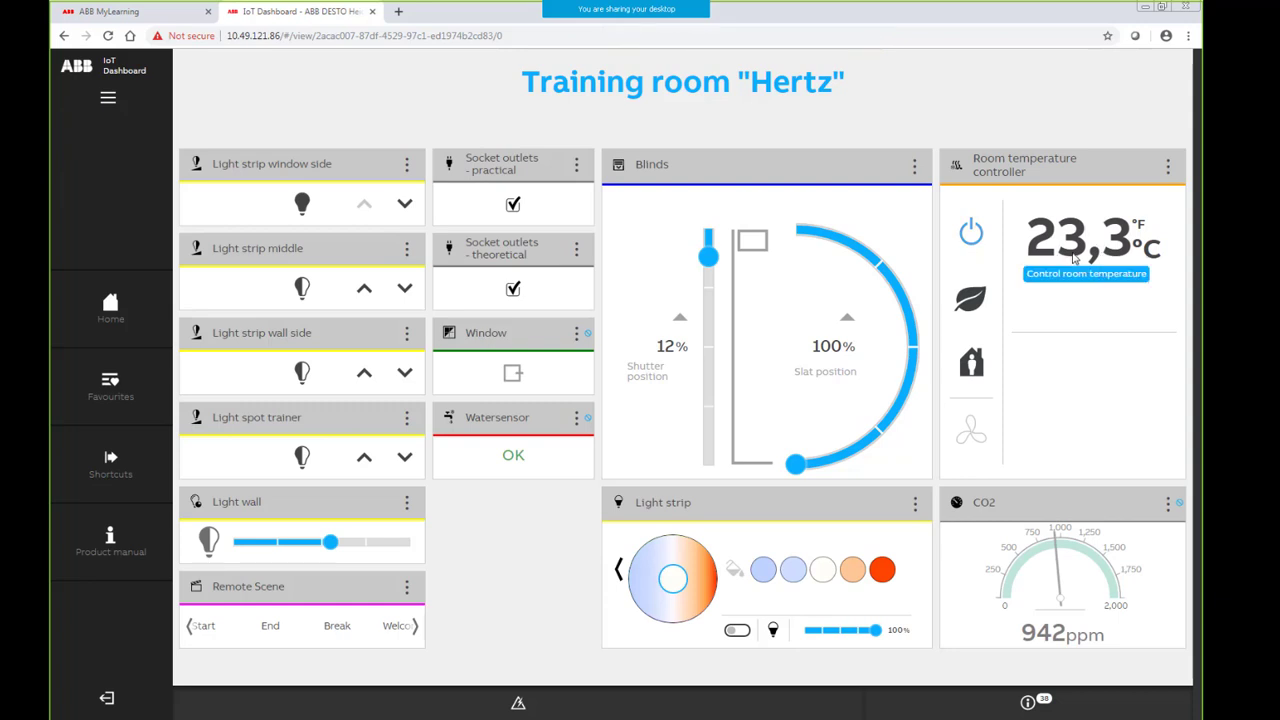
pyautogui.click(972, 366)
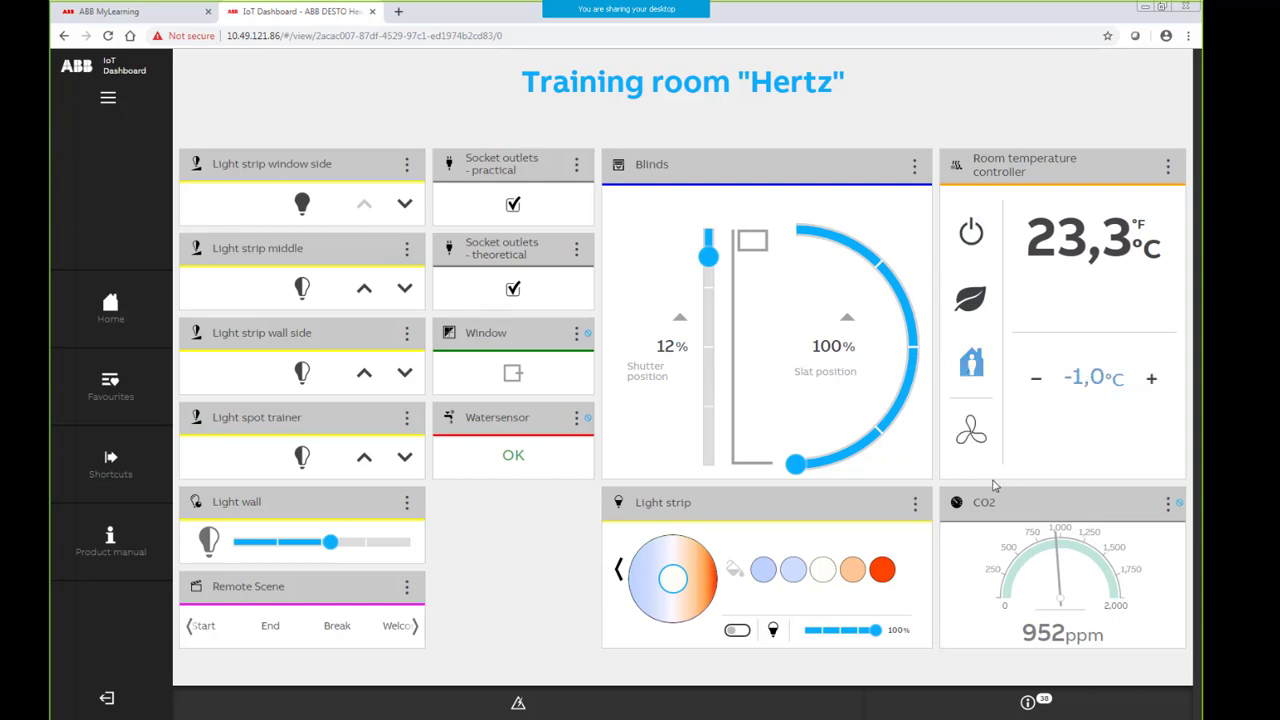
pyautogui.click(972, 432)
pyautogui.moveTo(1096, 274); pyautogui.dragTo(1147, 292)
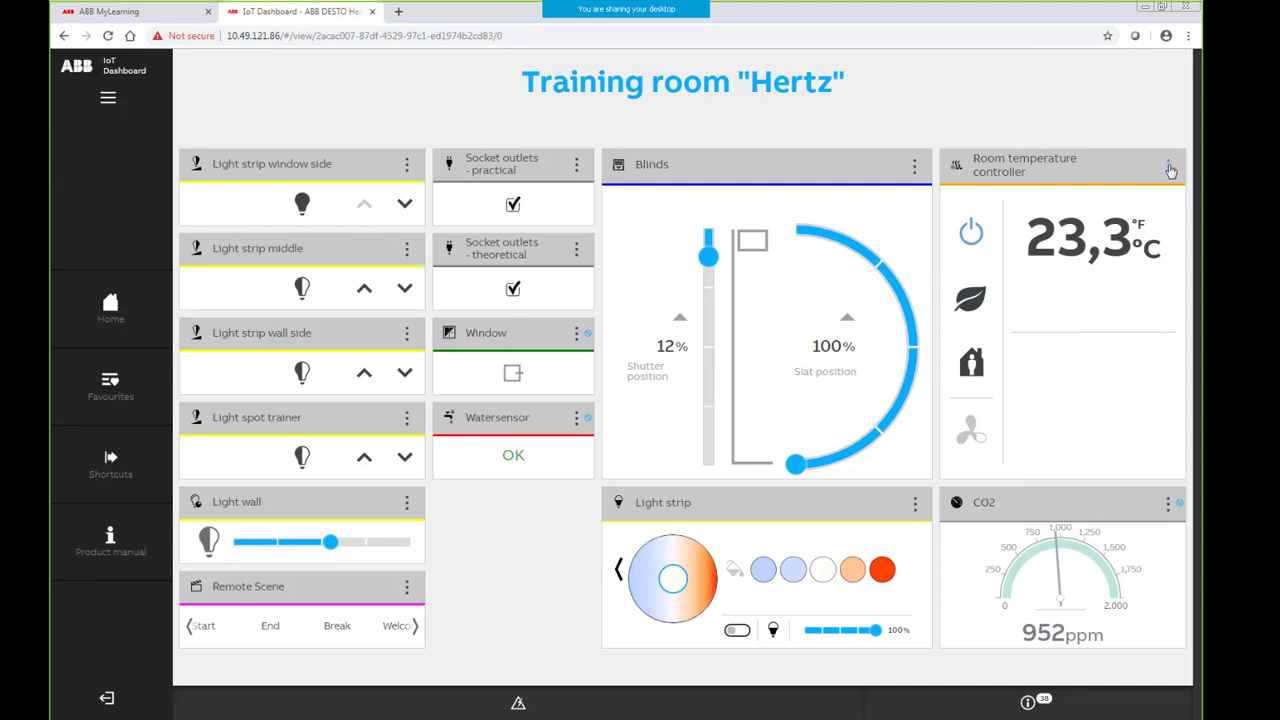
pyautogui.click(1170, 168)
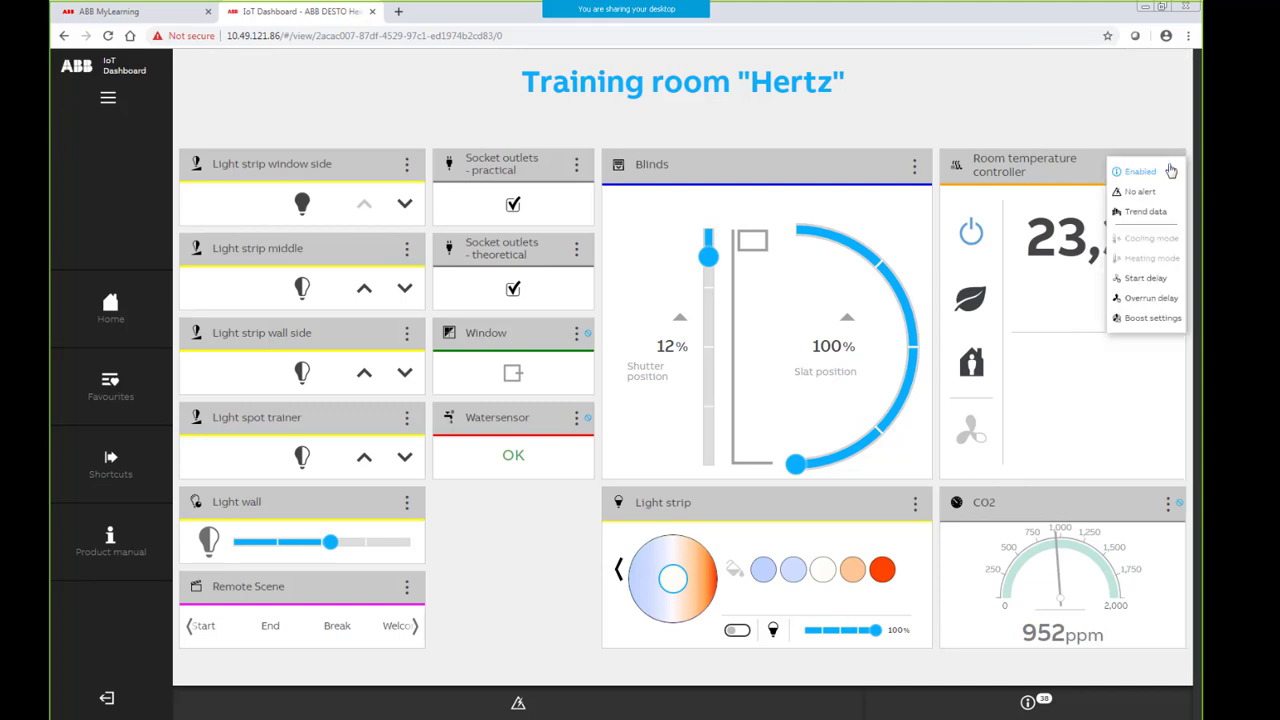
pyautogui.click(1145, 213)
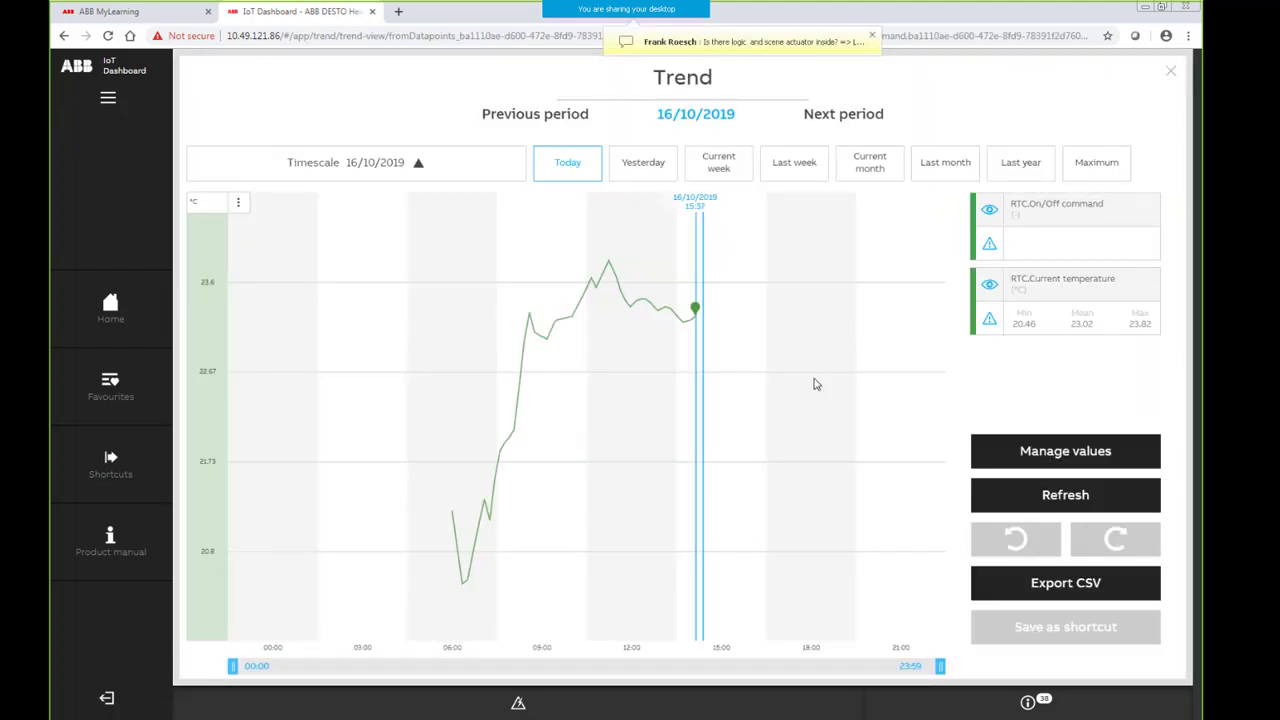
pyautogui.moveTo(645, 452)
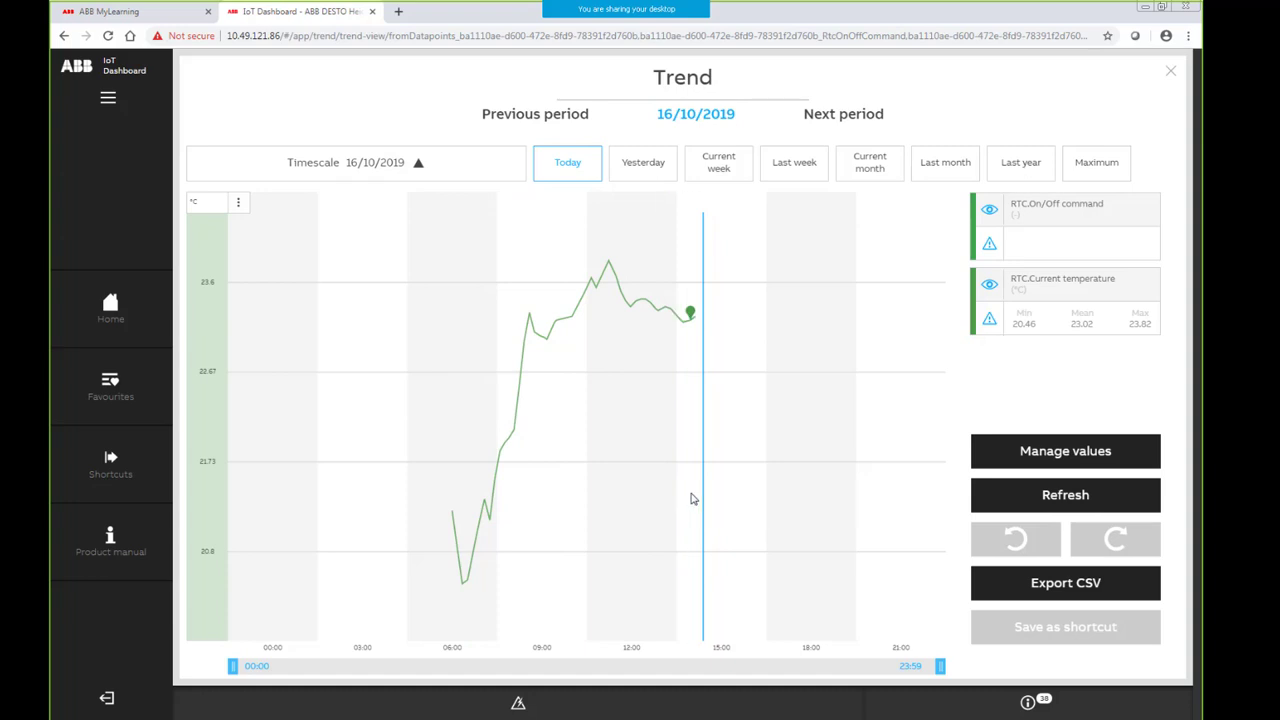
pyautogui.moveTo(691, 498)
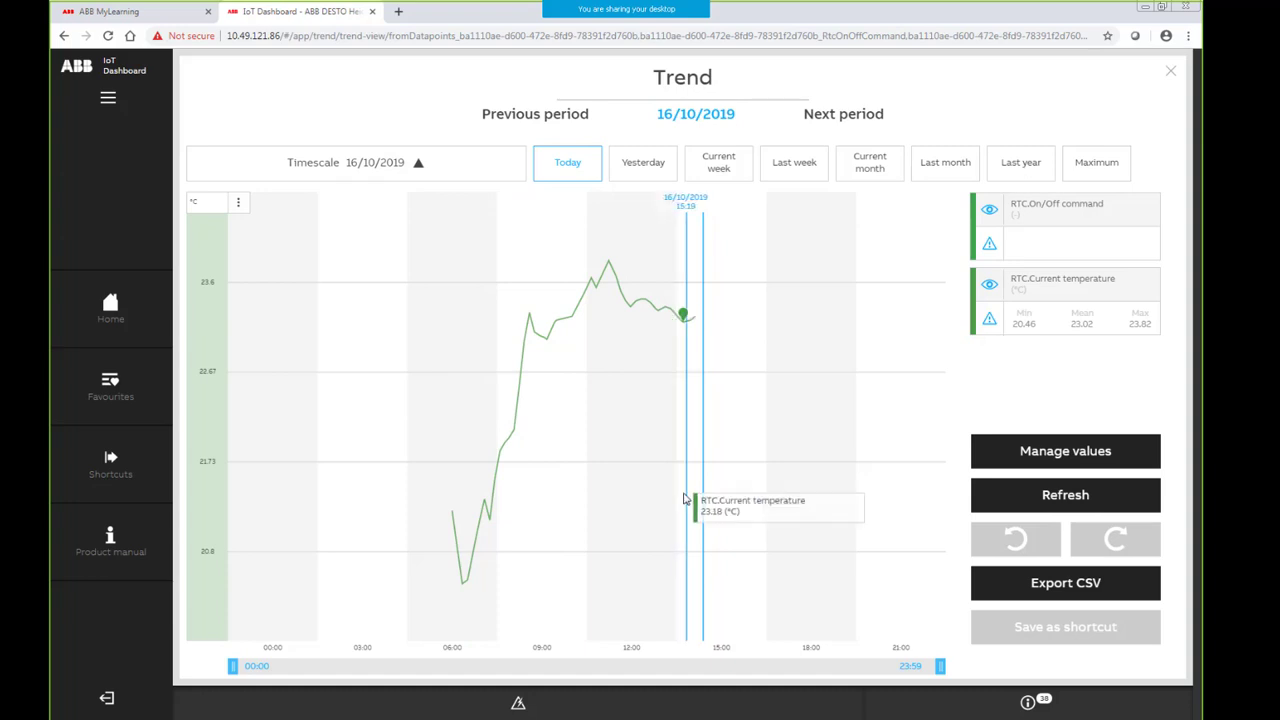
pyautogui.click(666, 168)
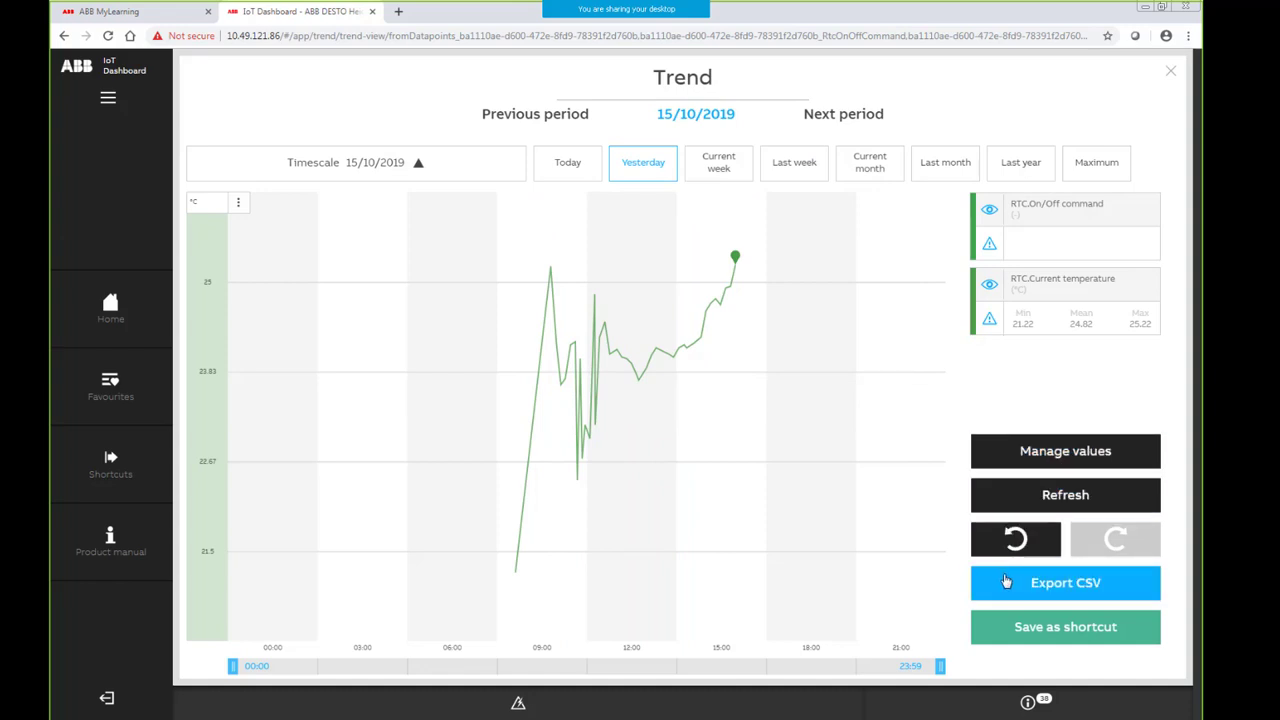
pyautogui.click(1171, 73)
pyautogui.click(642, 408)
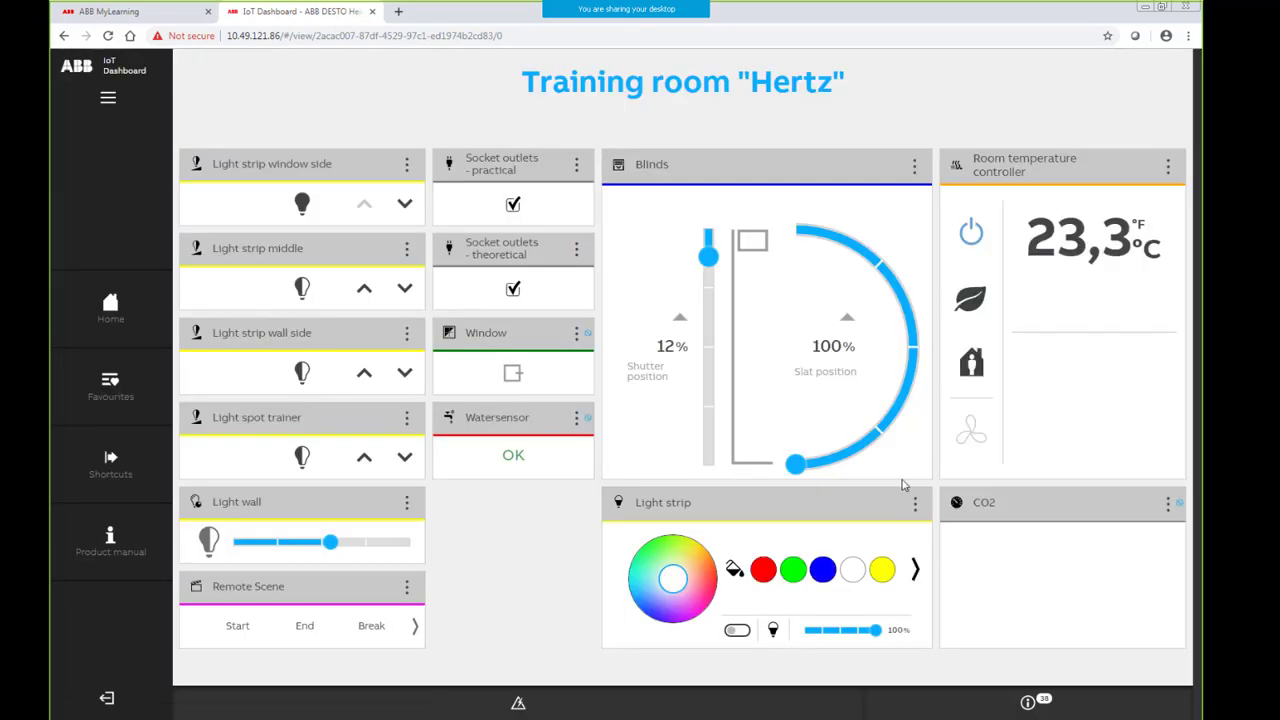
# Open the CO2 trend chart, show yesterday's readings for 15/10/2019, and close the trend
pyautogui.click(1166, 507)
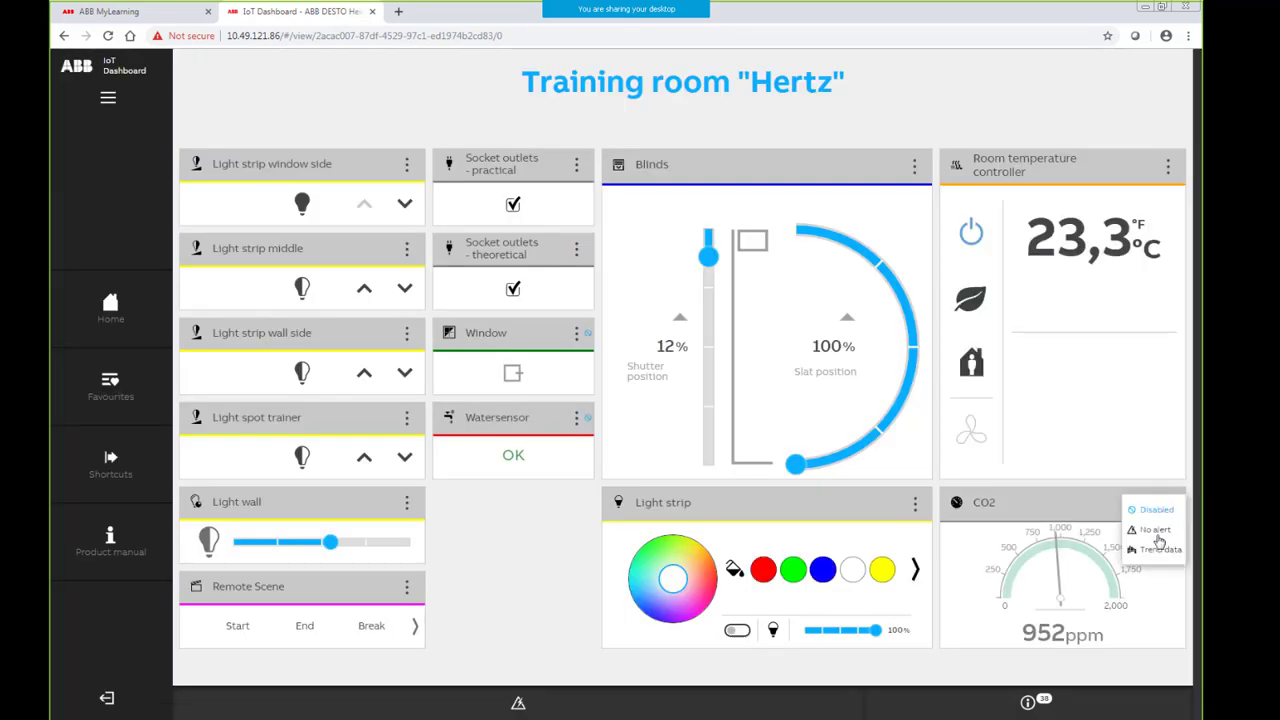
pyautogui.click(1155, 551)
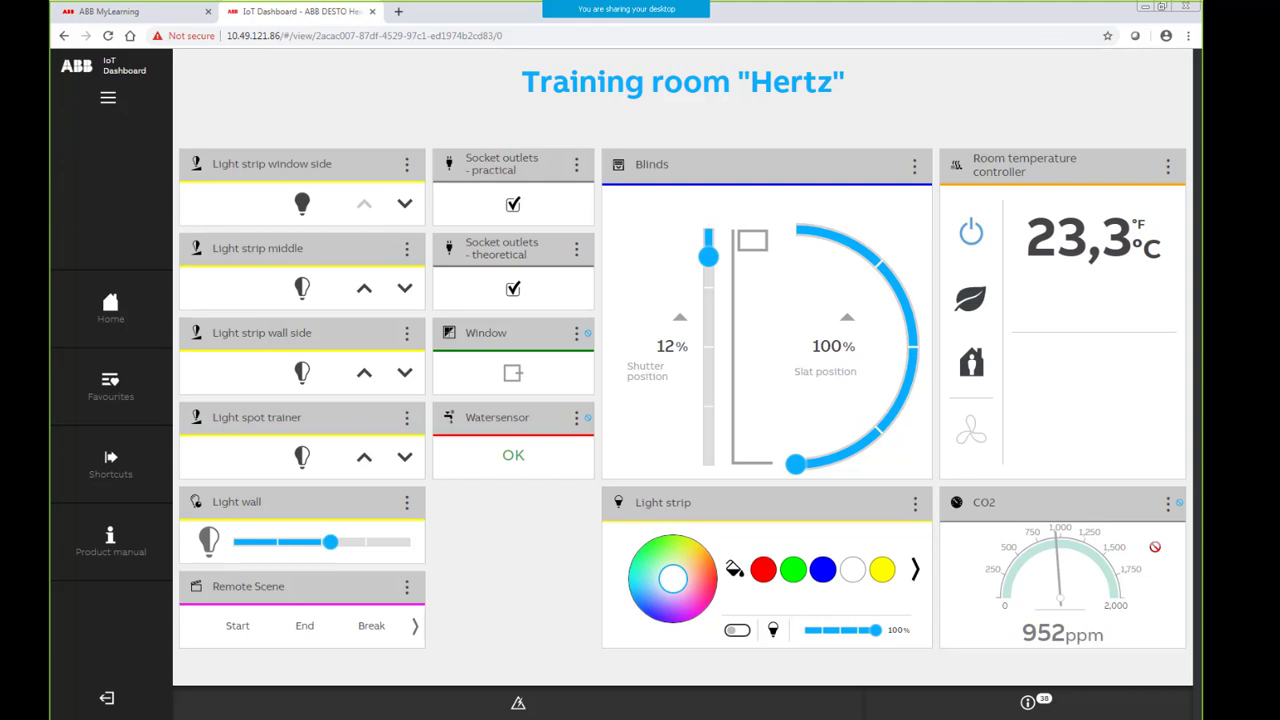
pyautogui.click(1168, 506)
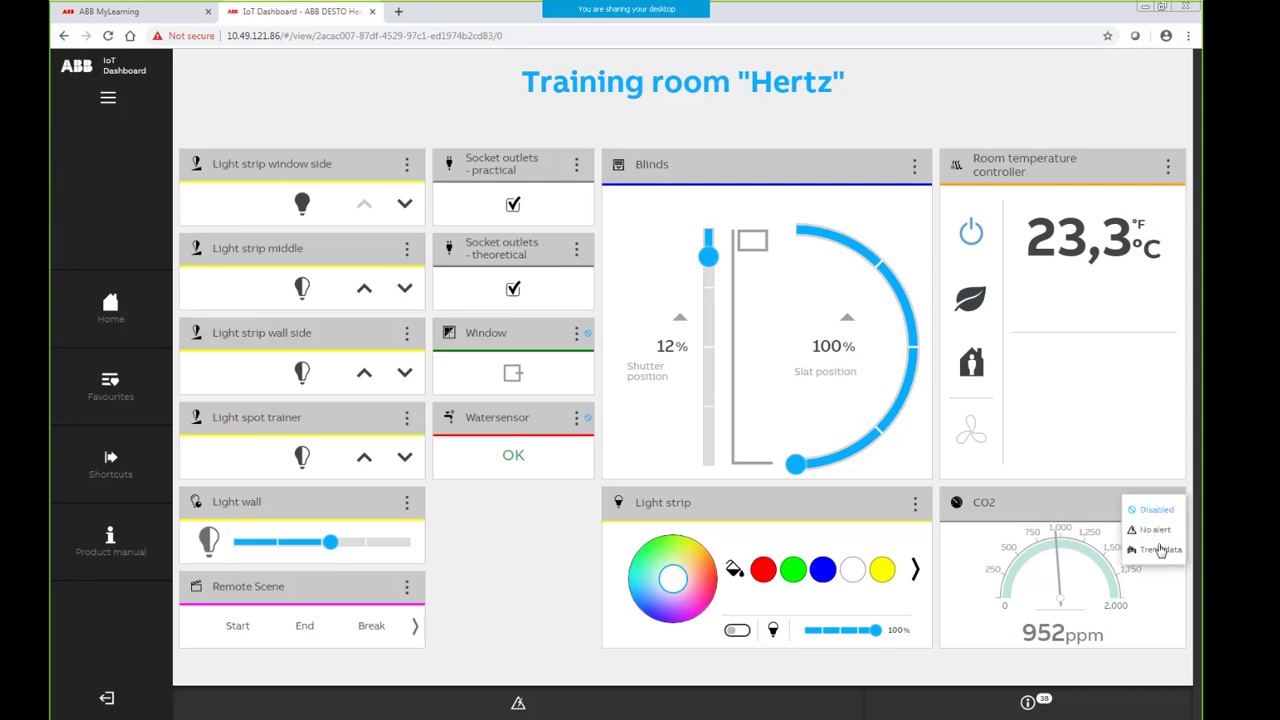
pyautogui.click(1157, 553)
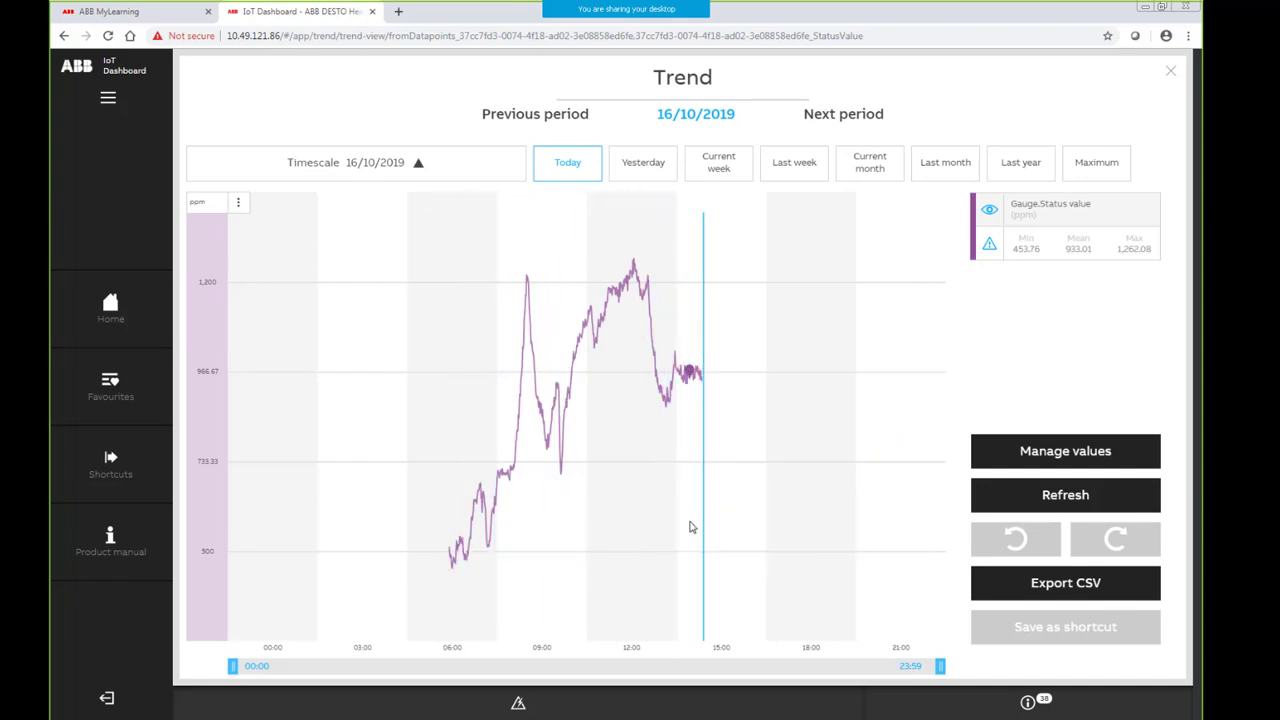
pyautogui.click(643, 163)
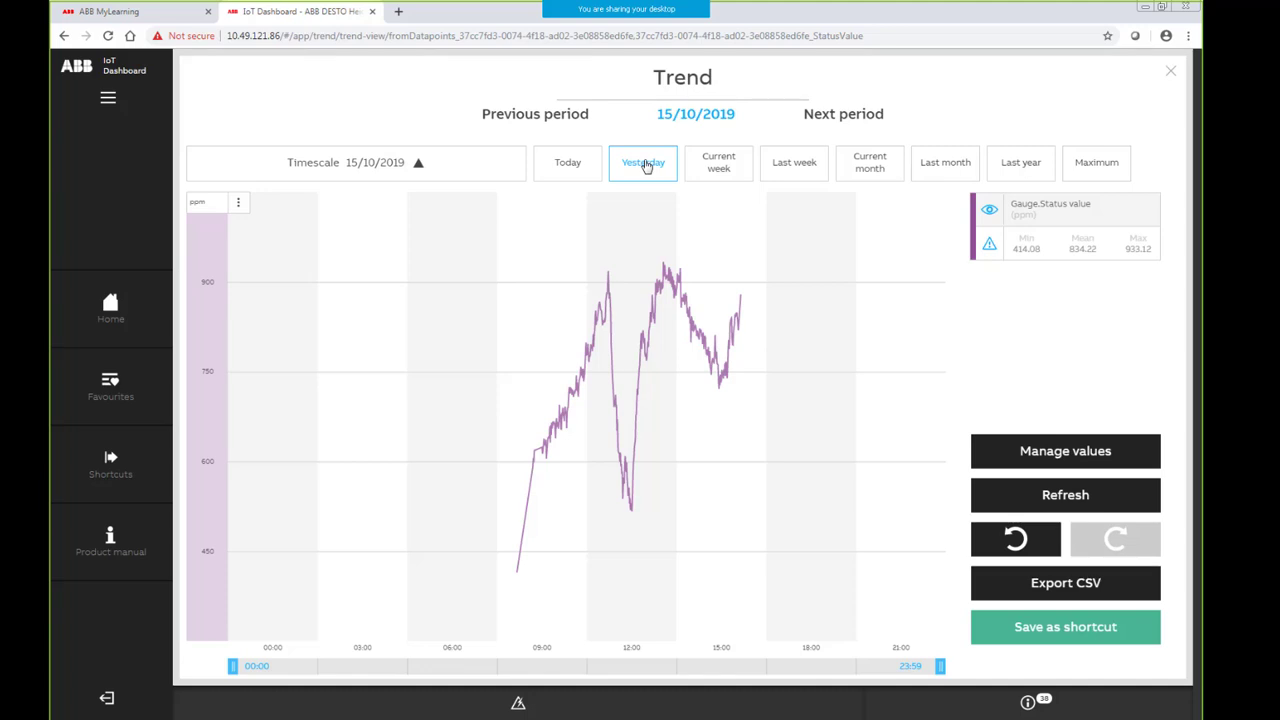
pyautogui.click(1172, 80)
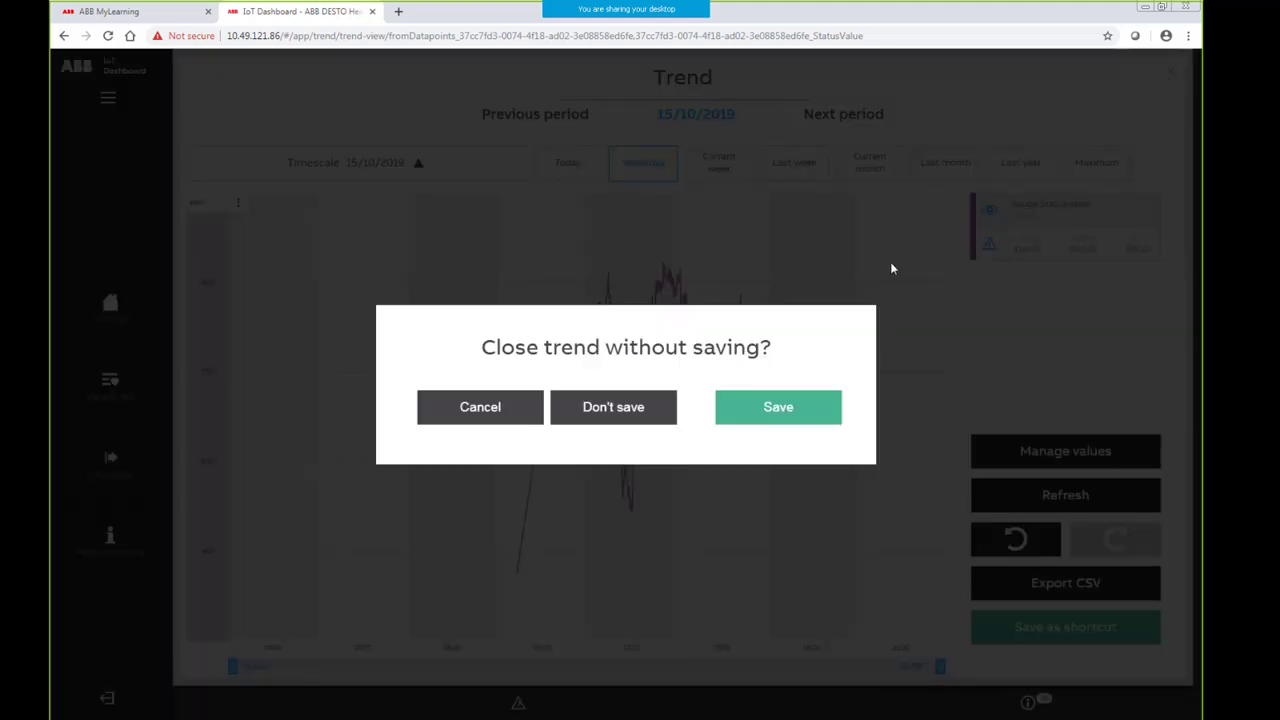
# Close the CO2 trend with Don't save, returning to the Hertz dashboard
pyautogui.click(643, 420)
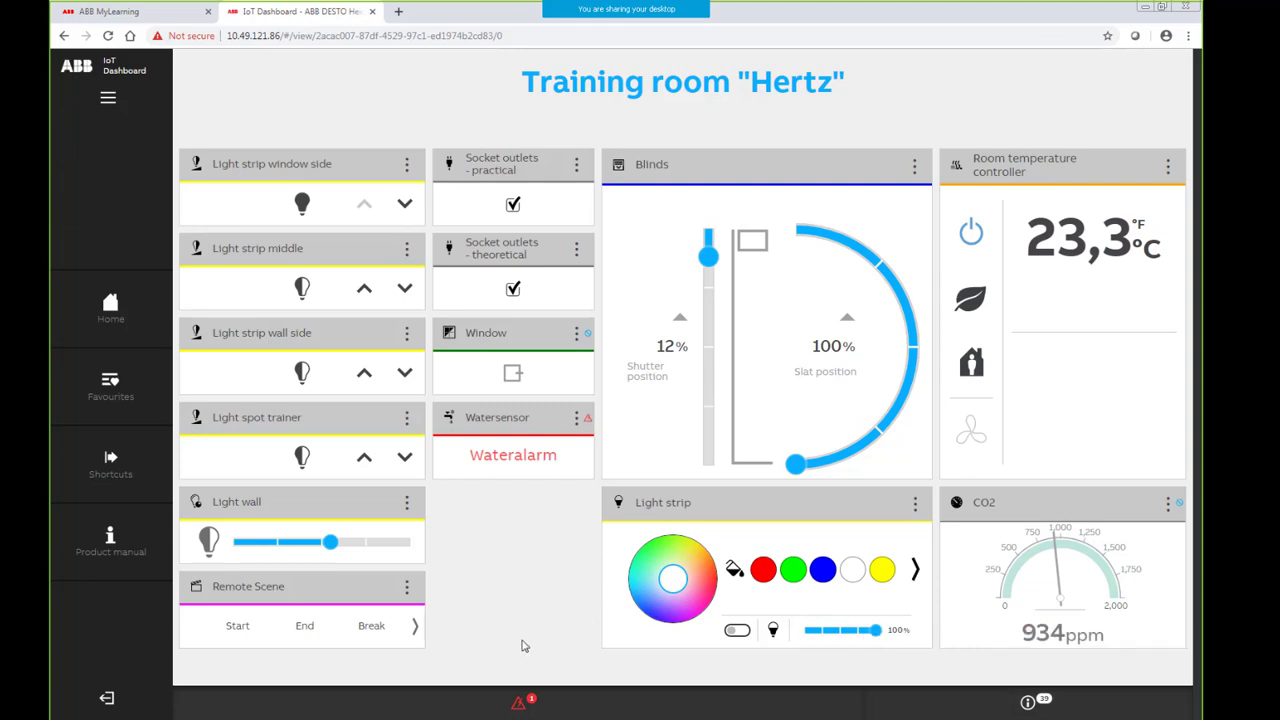
# Acknowledge and send the Room Hertz water alarm in the Alarm center, then expand it to full view
pyautogui.click(530, 702)
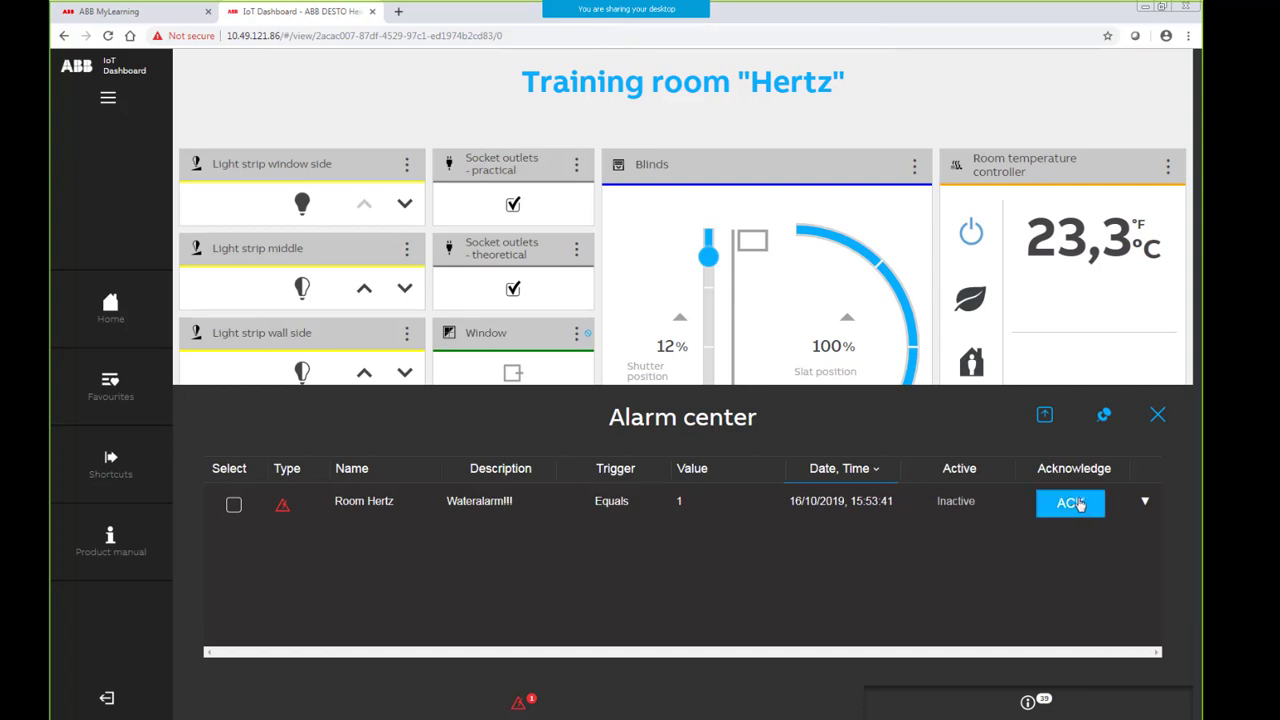
pyautogui.click(1070, 503)
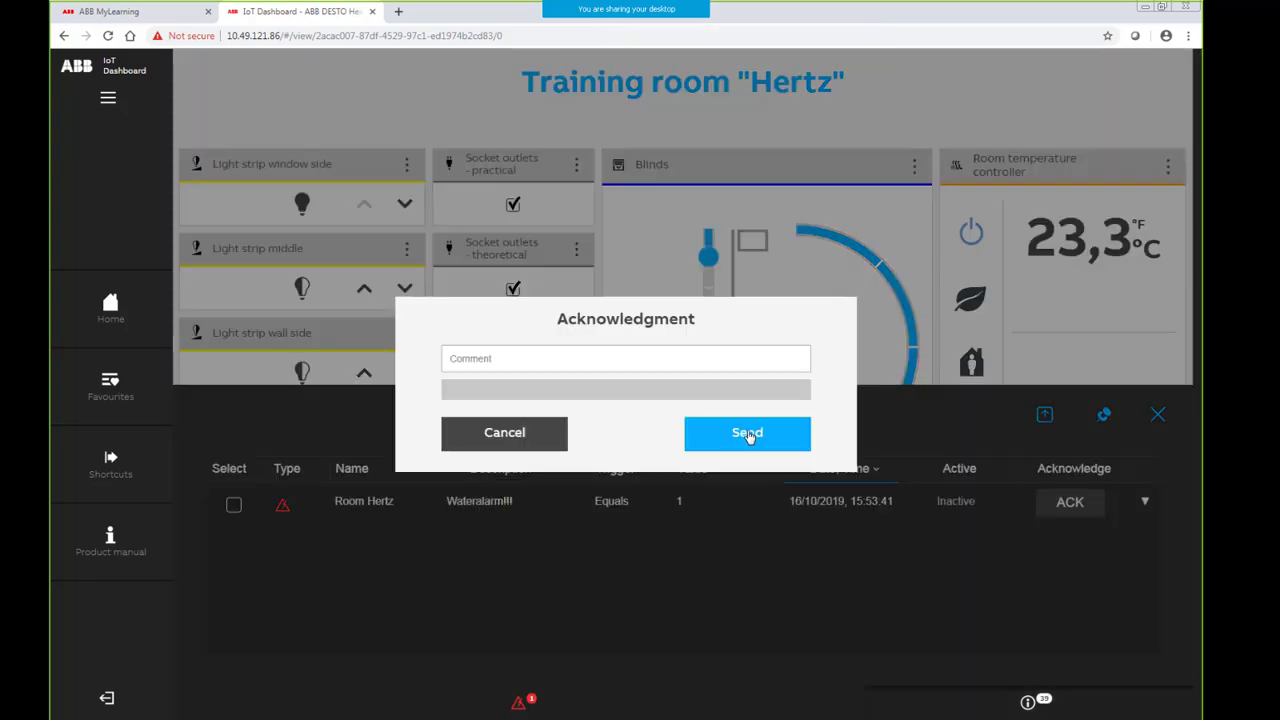
pyautogui.click(749, 433)
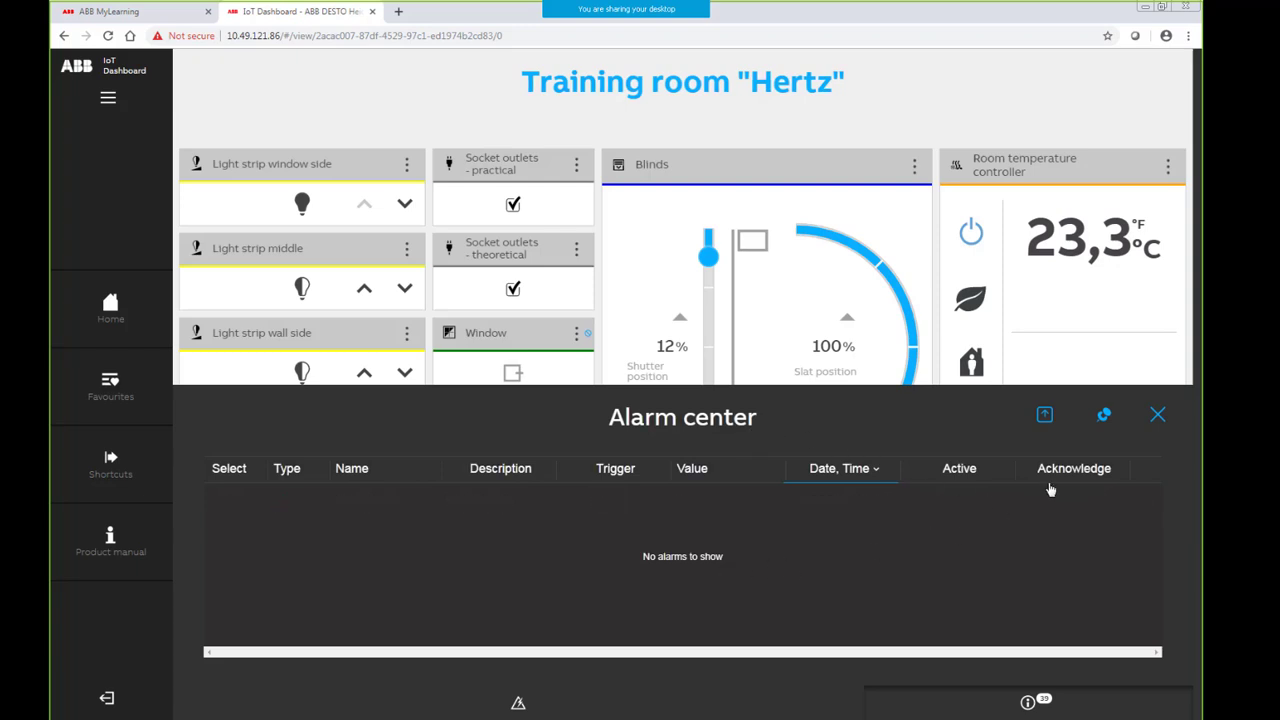
pyautogui.click(1045, 415)
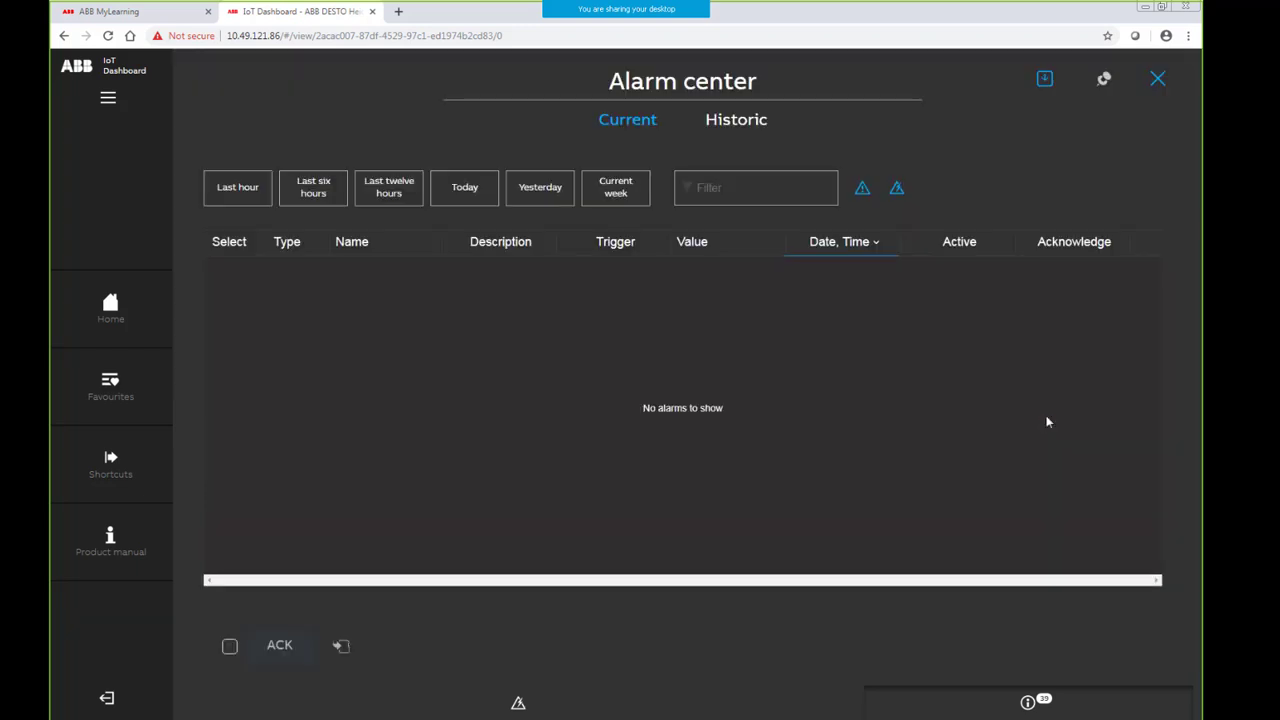
# Review the six historic water alarms in the Historic tab, then close the Alarm center
pyautogui.click(736, 119)
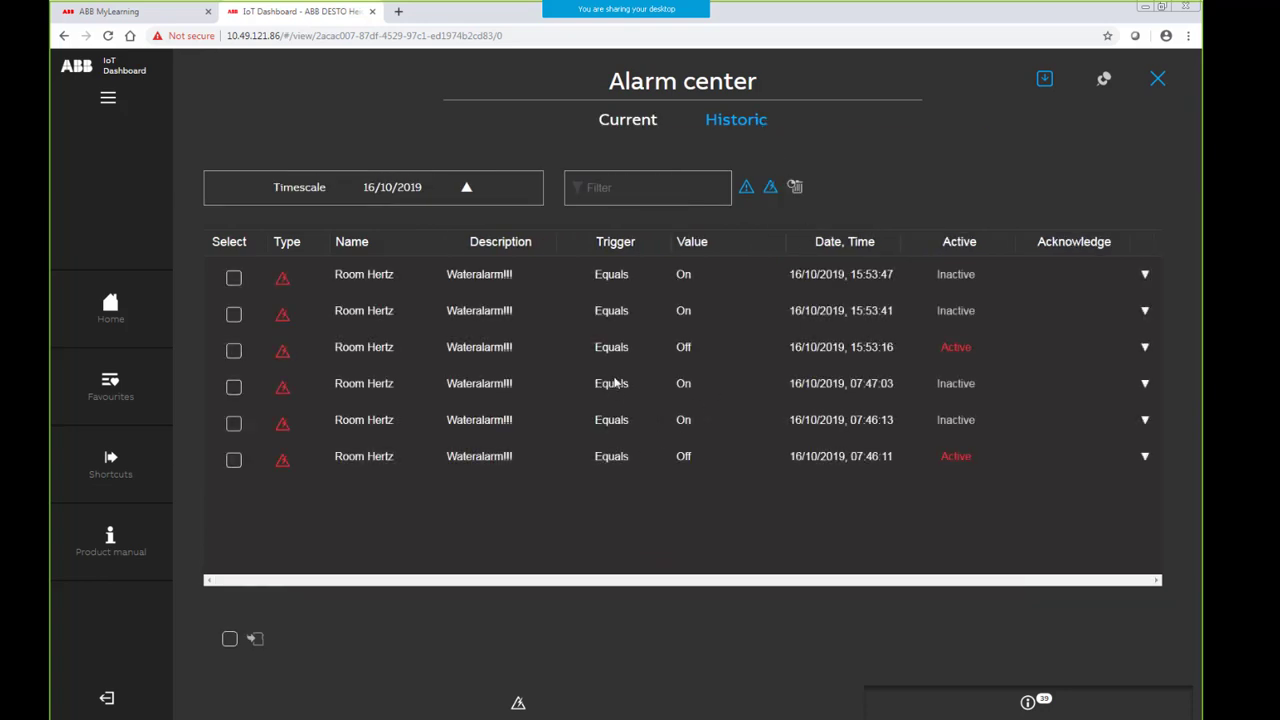
pyautogui.click(1157, 79)
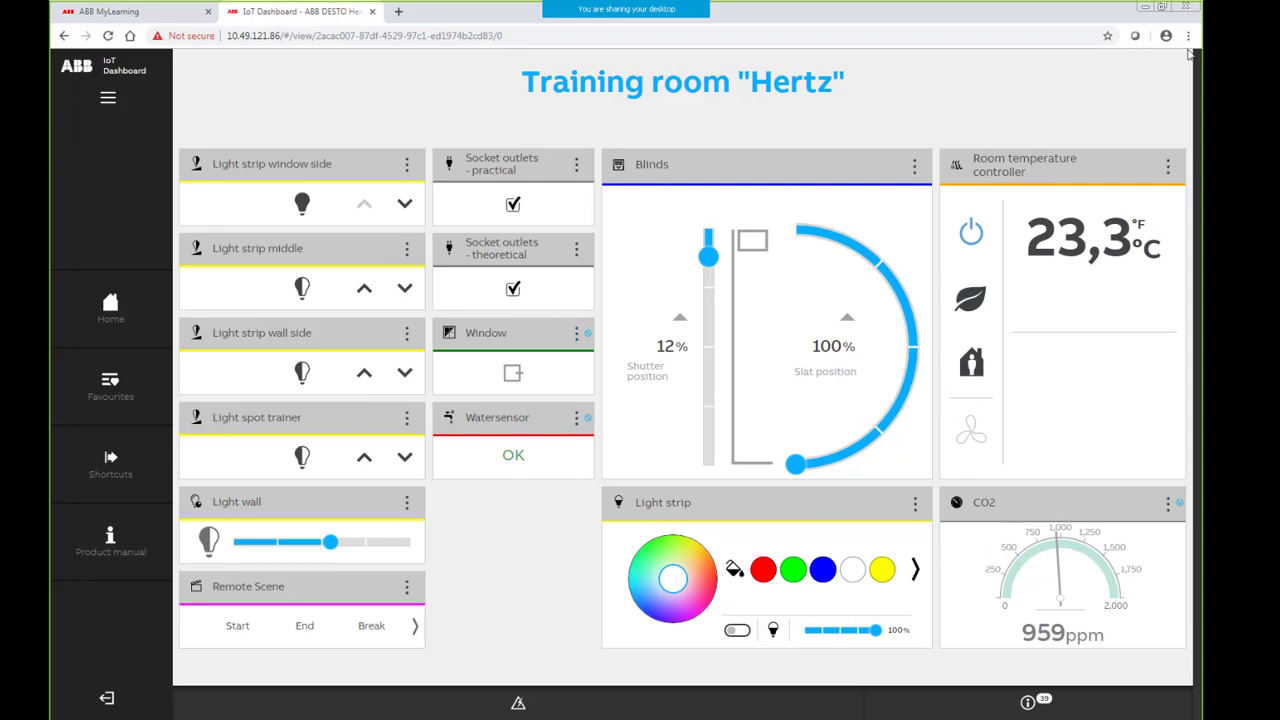
pyautogui.click(1145, 7)
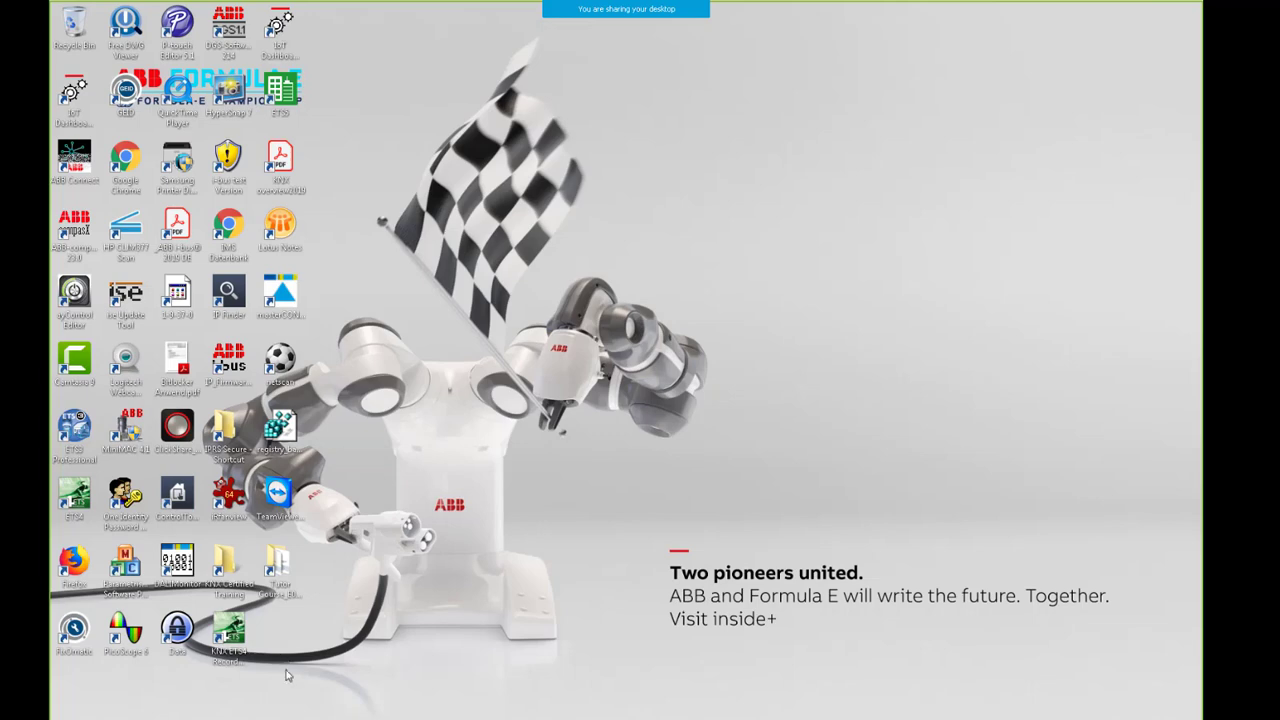
pyautogui.moveTo(290, 716)
pyautogui.moveTo(541, 708)
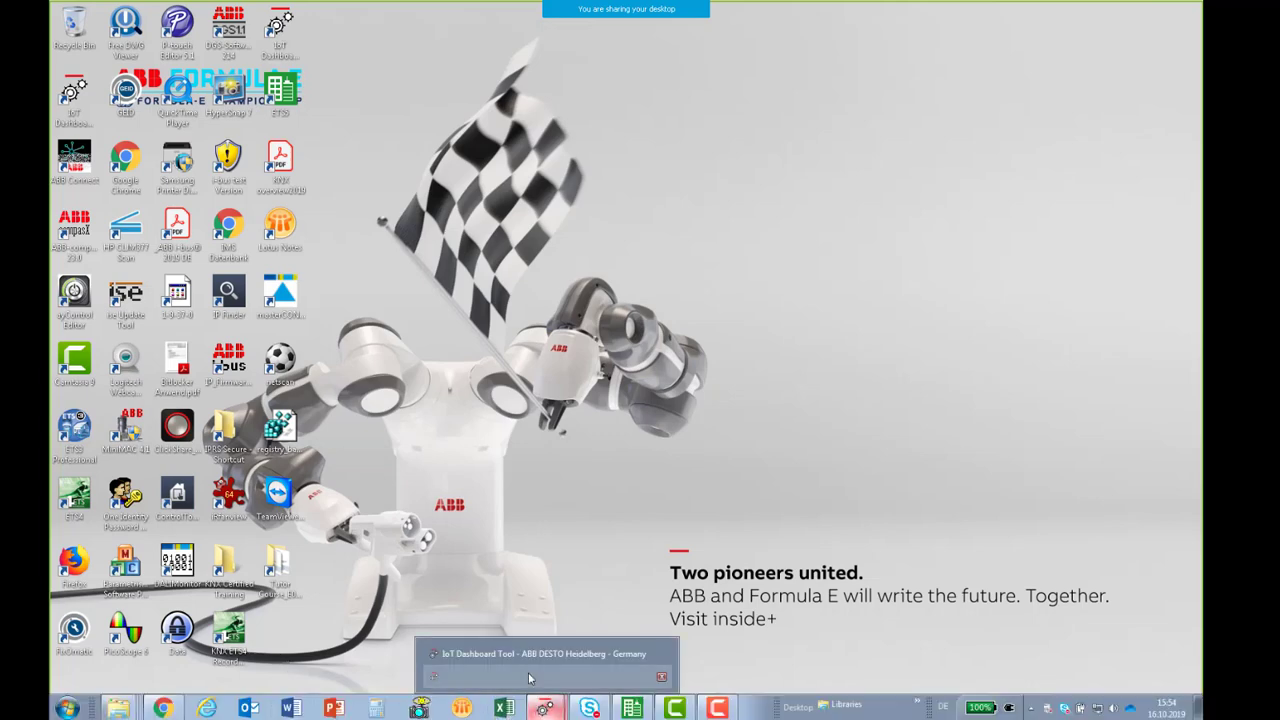
pyautogui.click(527, 656)
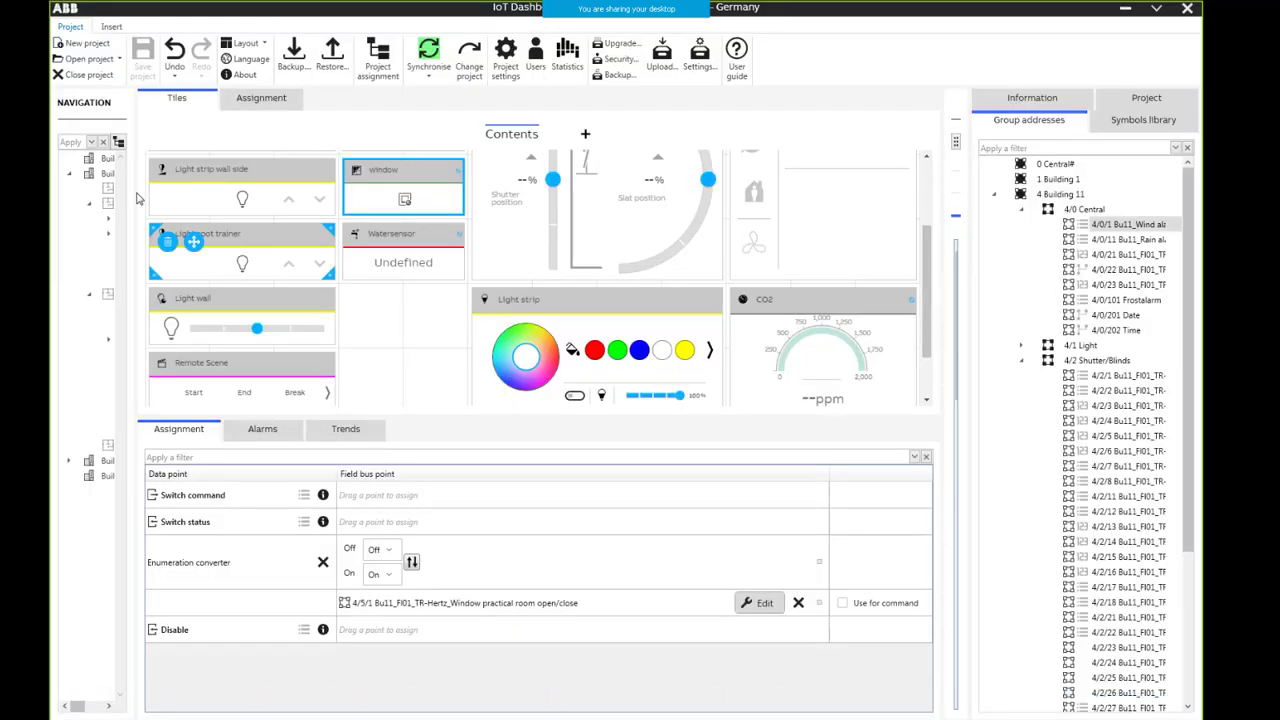
pyautogui.moveTo(277, 220); pyautogui.dragTo(328, 231)
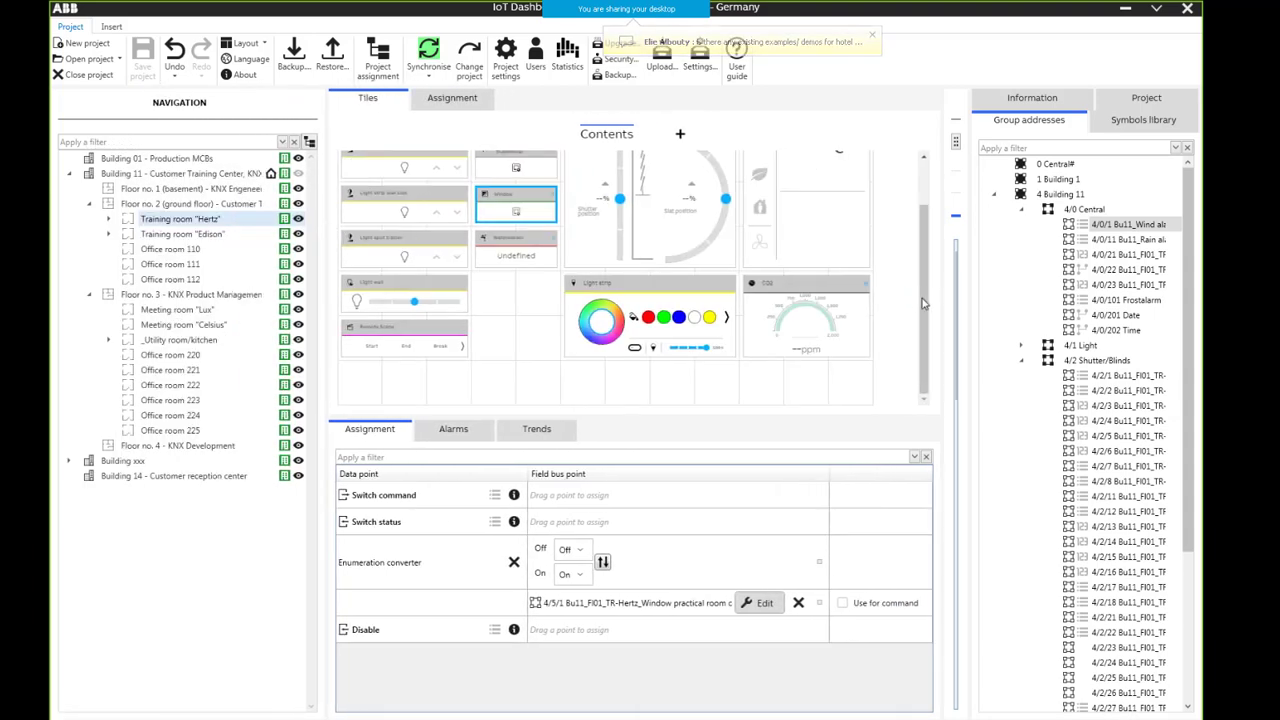
pyautogui.click(186, 355)
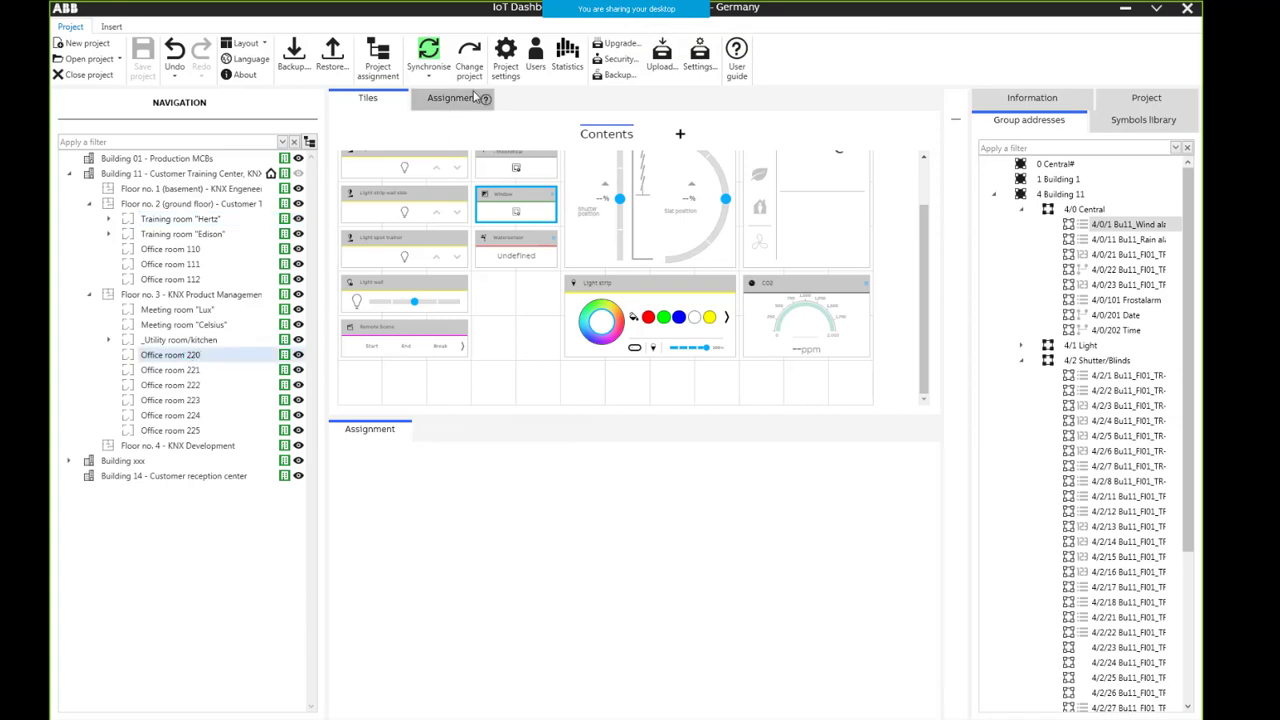
pyautogui.click(432, 100)
pyautogui.press('F1')
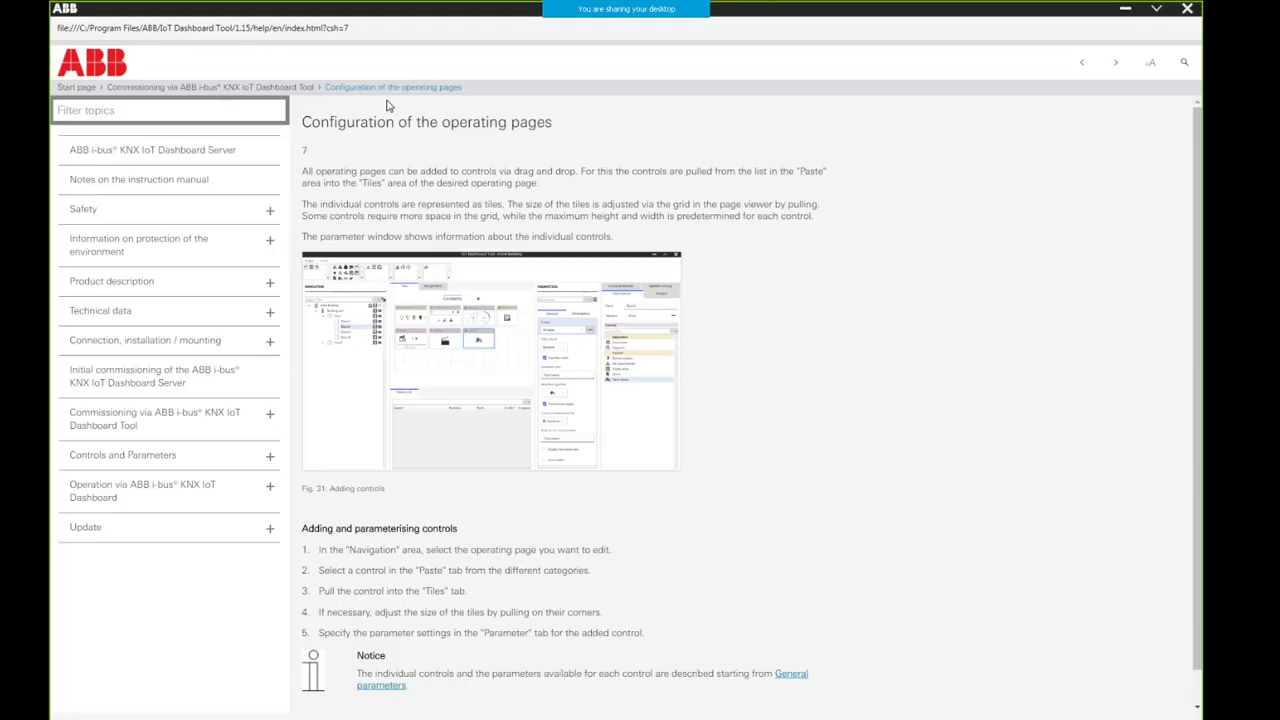
pyautogui.click(1187, 8)
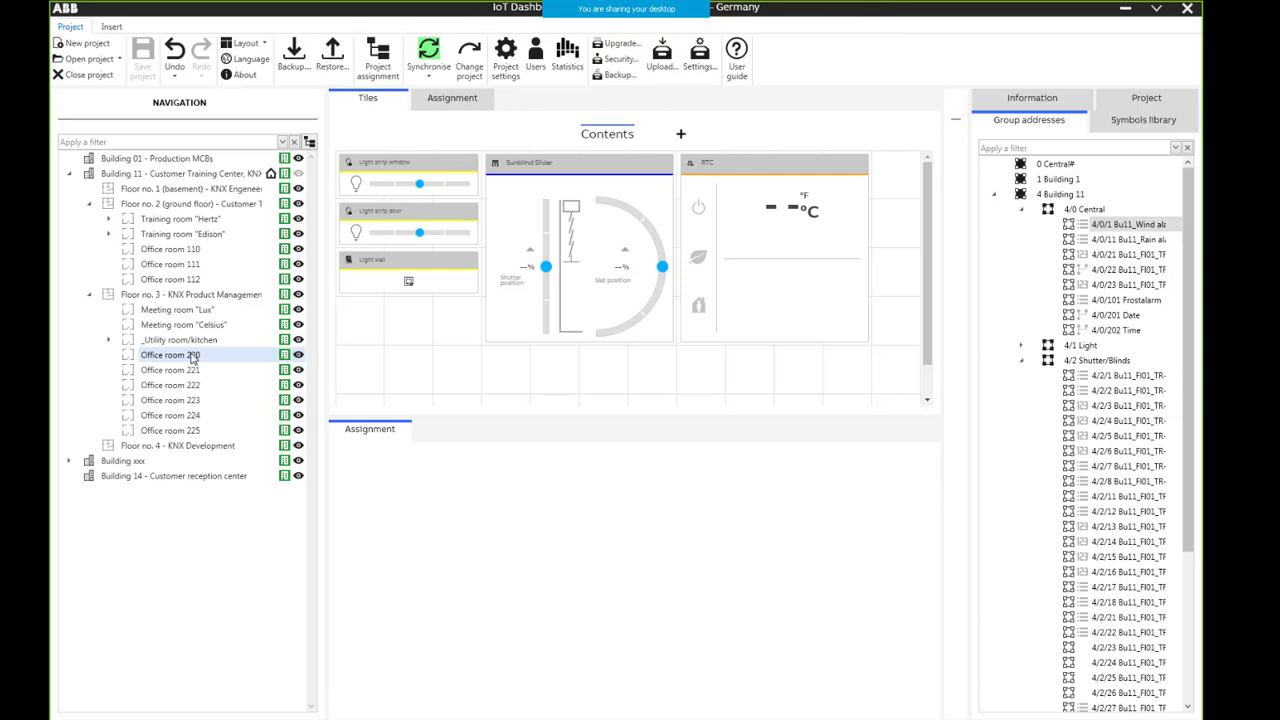
# Switch between the Utility room/kitchen, Office room 221 and Office room 220 pages in Navigation
pyautogui.click(195, 342)
pyautogui.click(193, 357)
pyautogui.click(195, 371)
pyautogui.click(194, 357)
pyautogui.click(203, 343)
pyautogui.click(203, 356)
# Inspect Office room 220's RTC and Sunblind Slider tiles, and widen the Group addresses list
pyautogui.moveTo(414, 177)
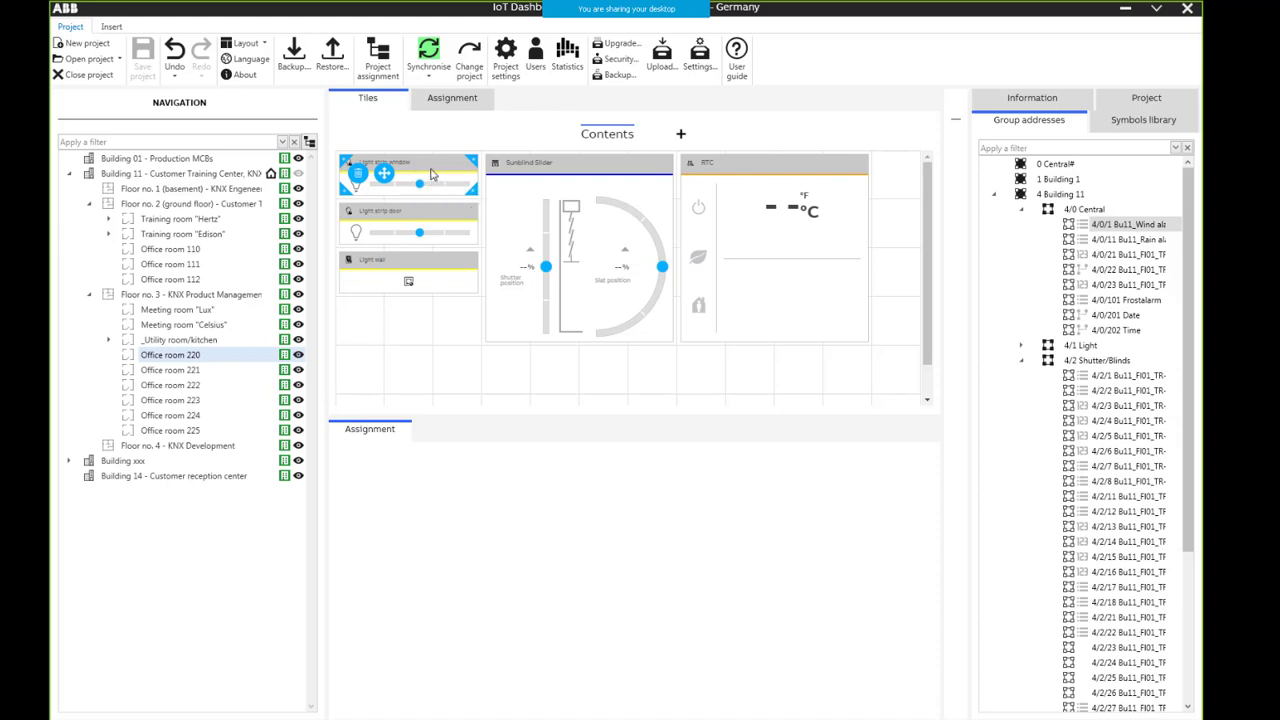
pyautogui.moveTo(445, 219)
pyautogui.moveTo(436, 284)
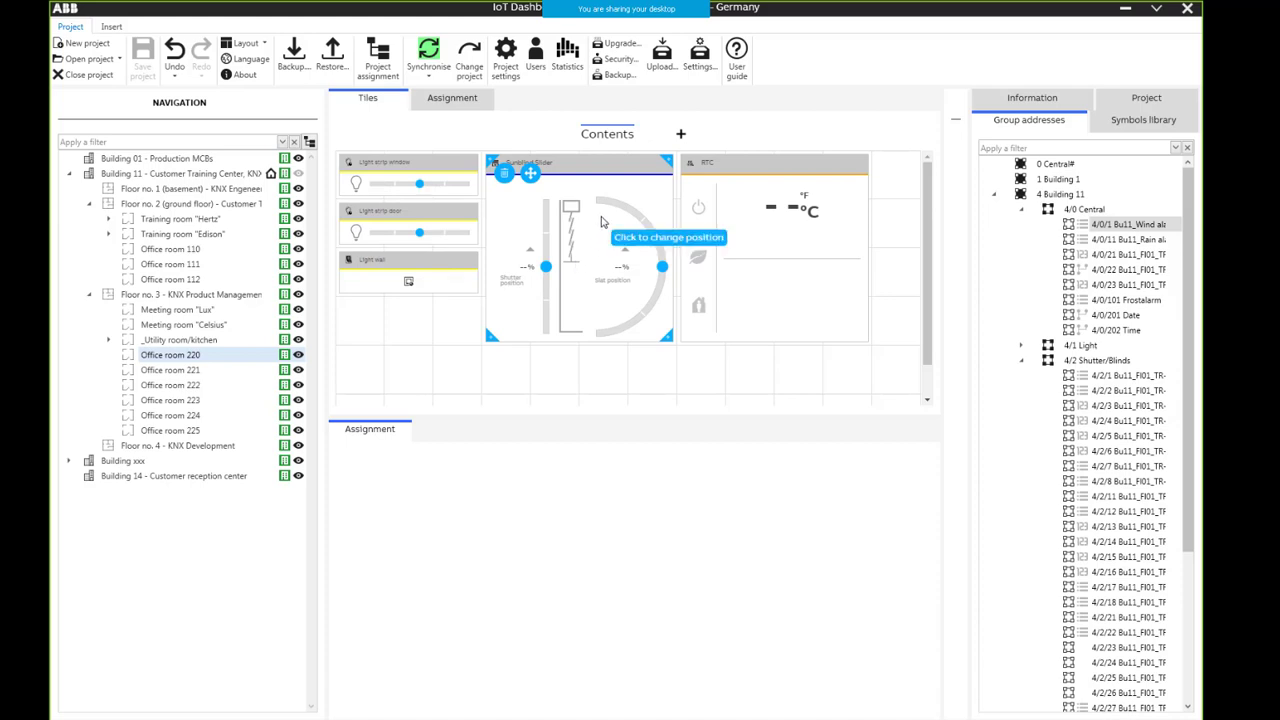
pyautogui.click(803, 240)
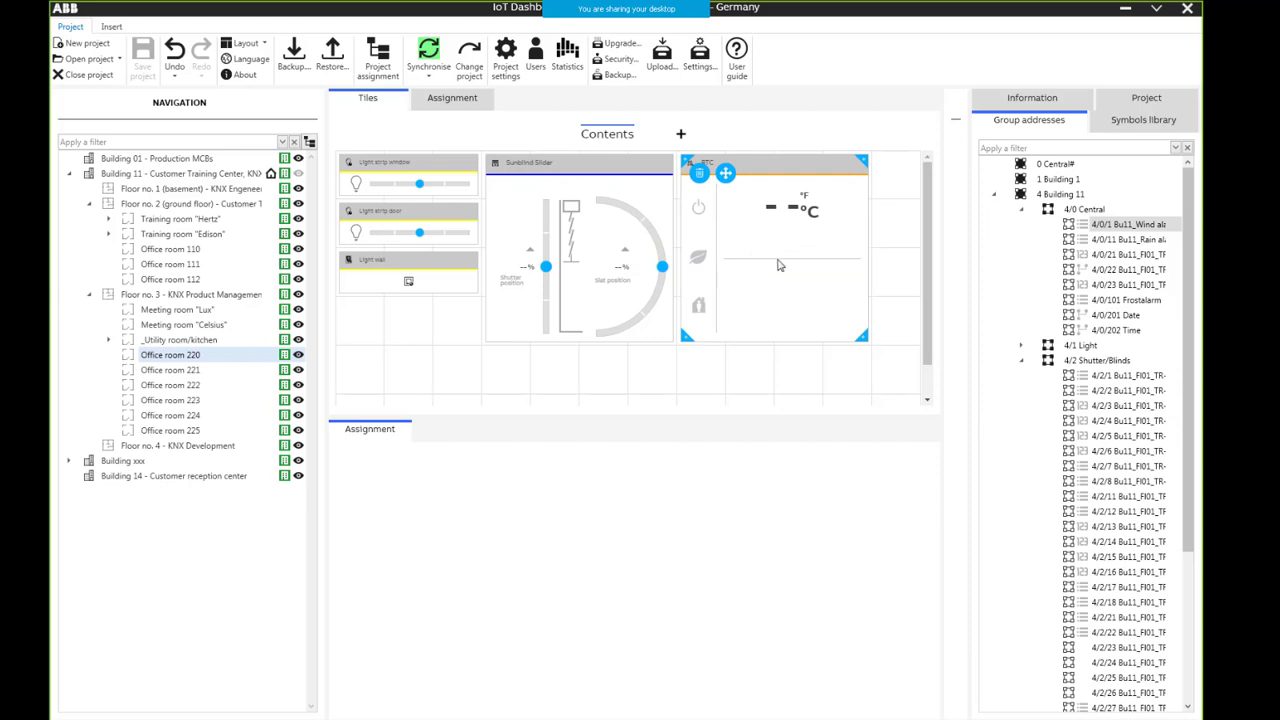
pyautogui.click(600, 292)
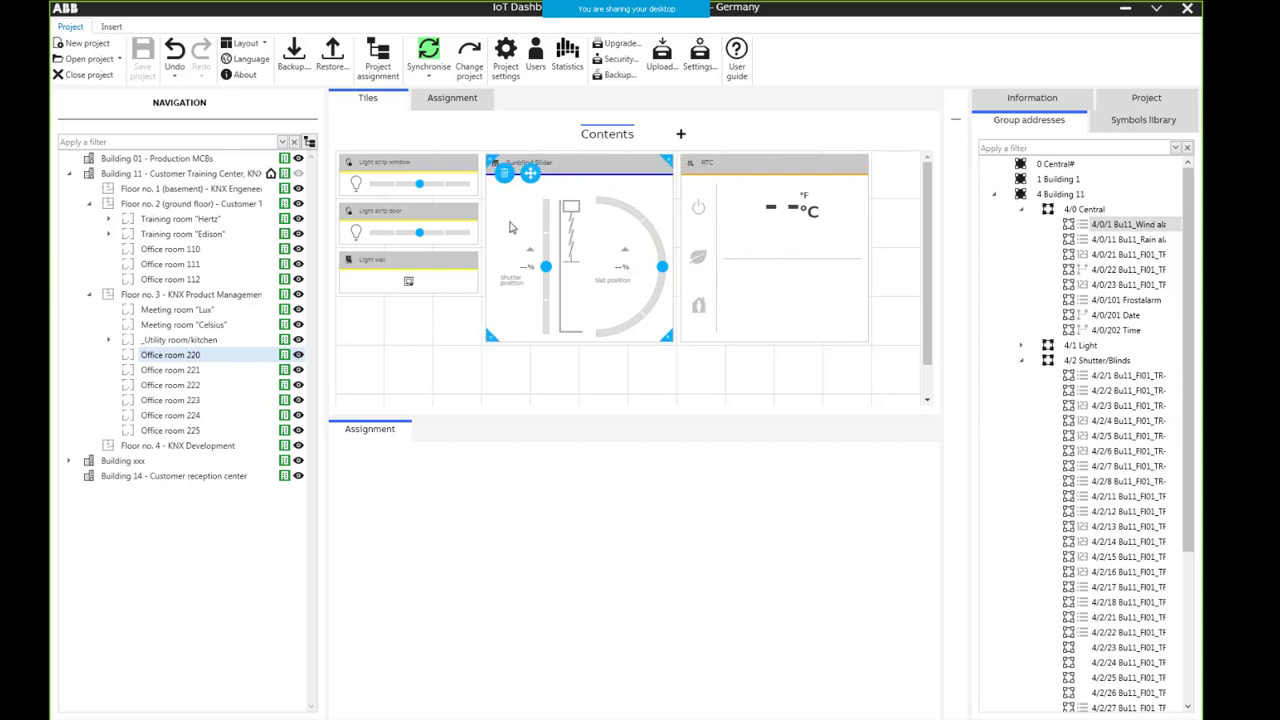
pyautogui.click(186, 372)
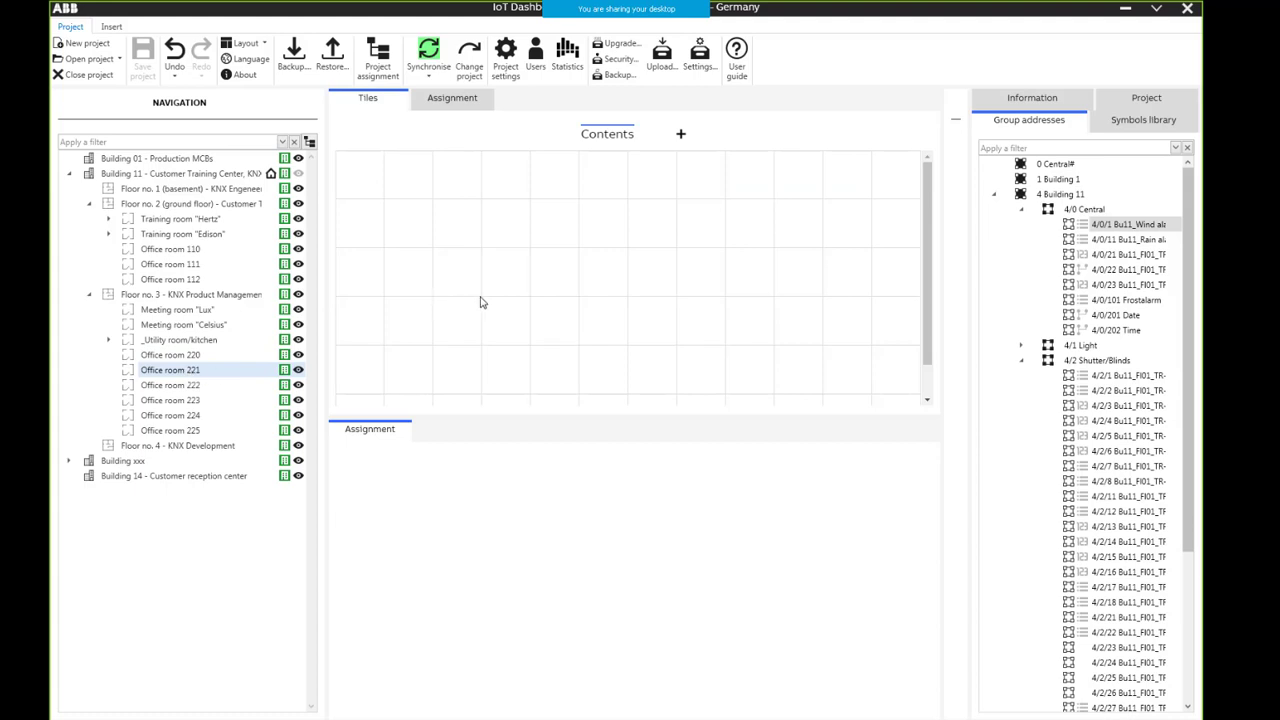
pyautogui.click(193, 354)
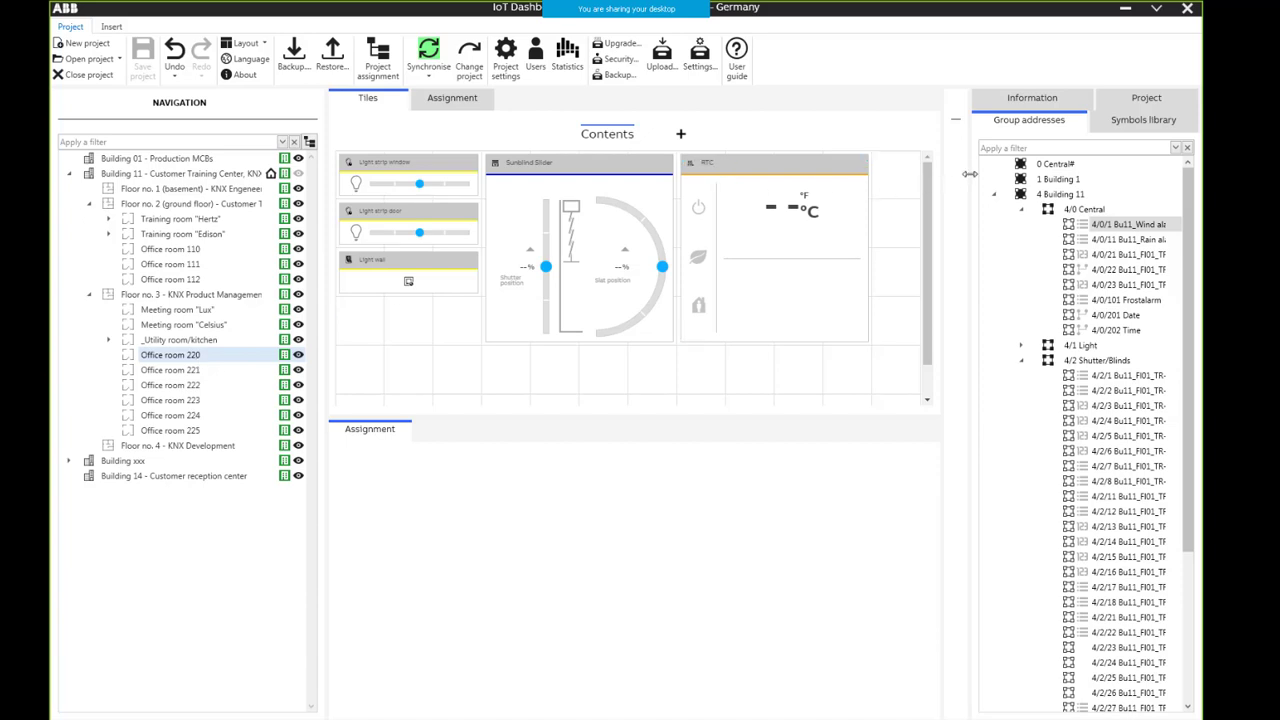
pyautogui.moveTo(969, 174); pyautogui.dragTo(910, 175)
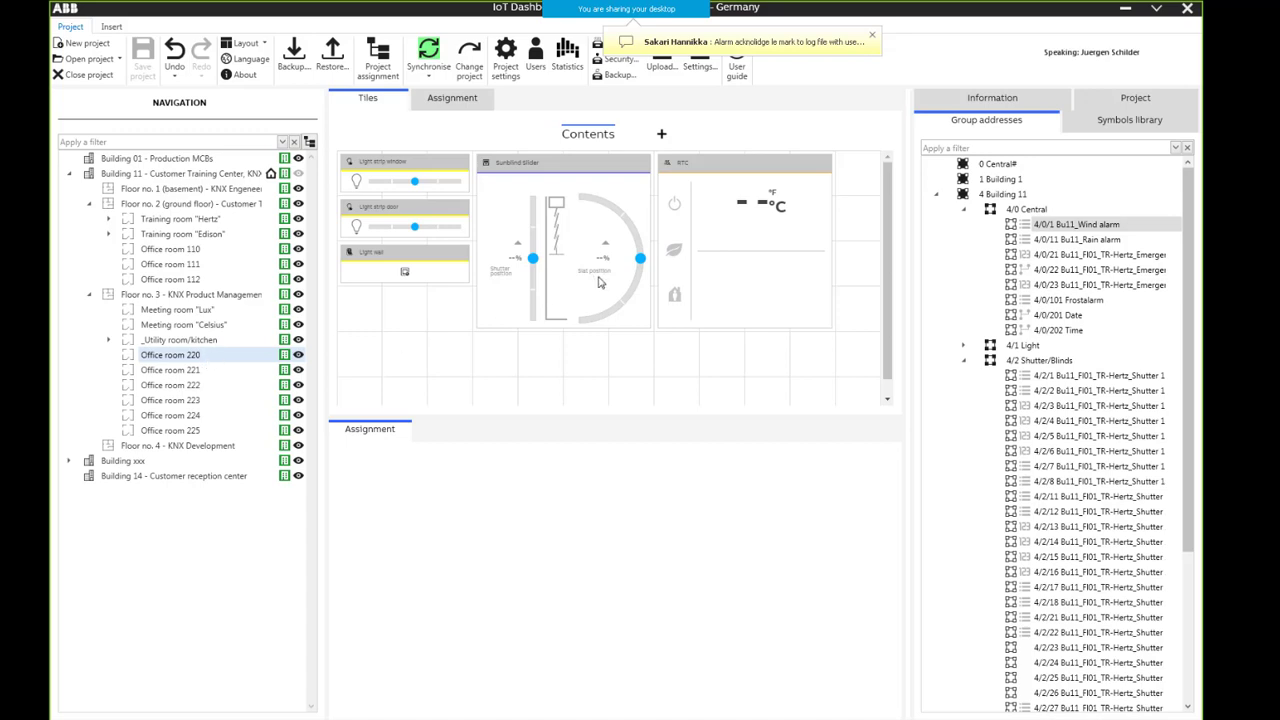
# Open Office room 220's Information tab and its Change template dialog, currently set to no template
pyautogui.click(975, 100)
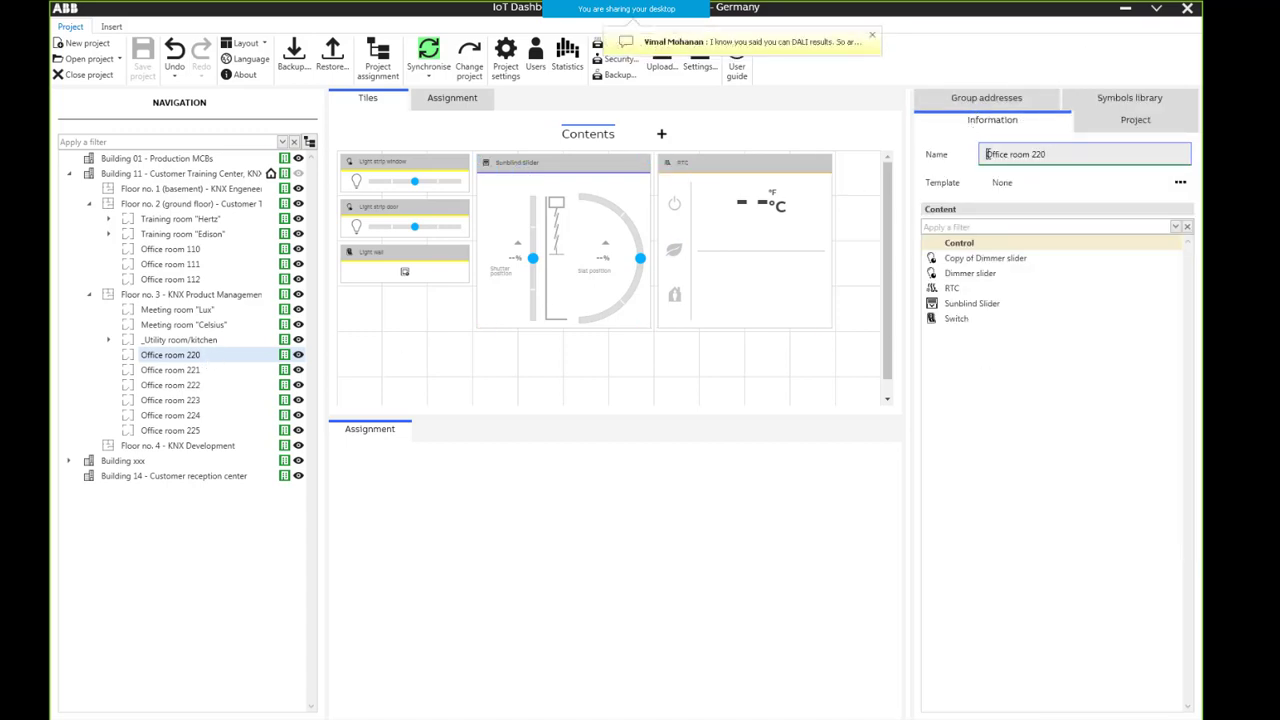
pyautogui.click(988, 154)
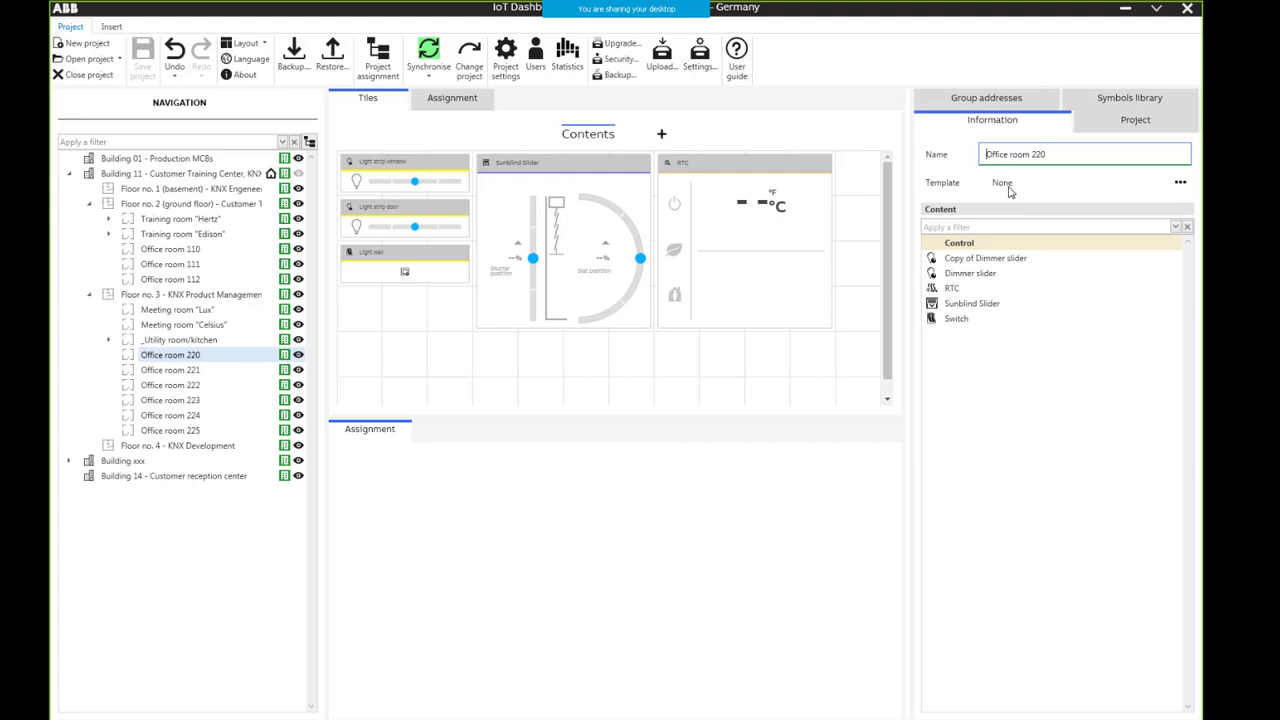
pyautogui.click(1180, 183)
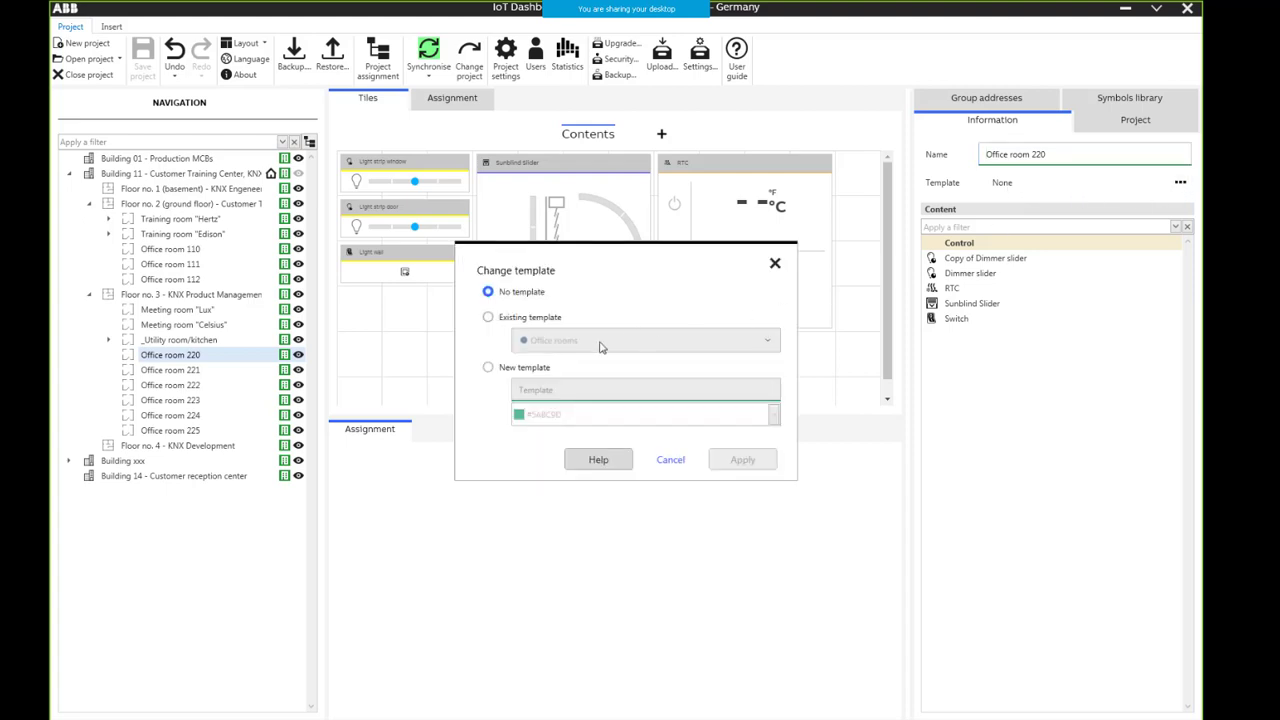
# Create a new template named 'Office room' for Office room 220 and apply it
pyautogui.click(488, 368)
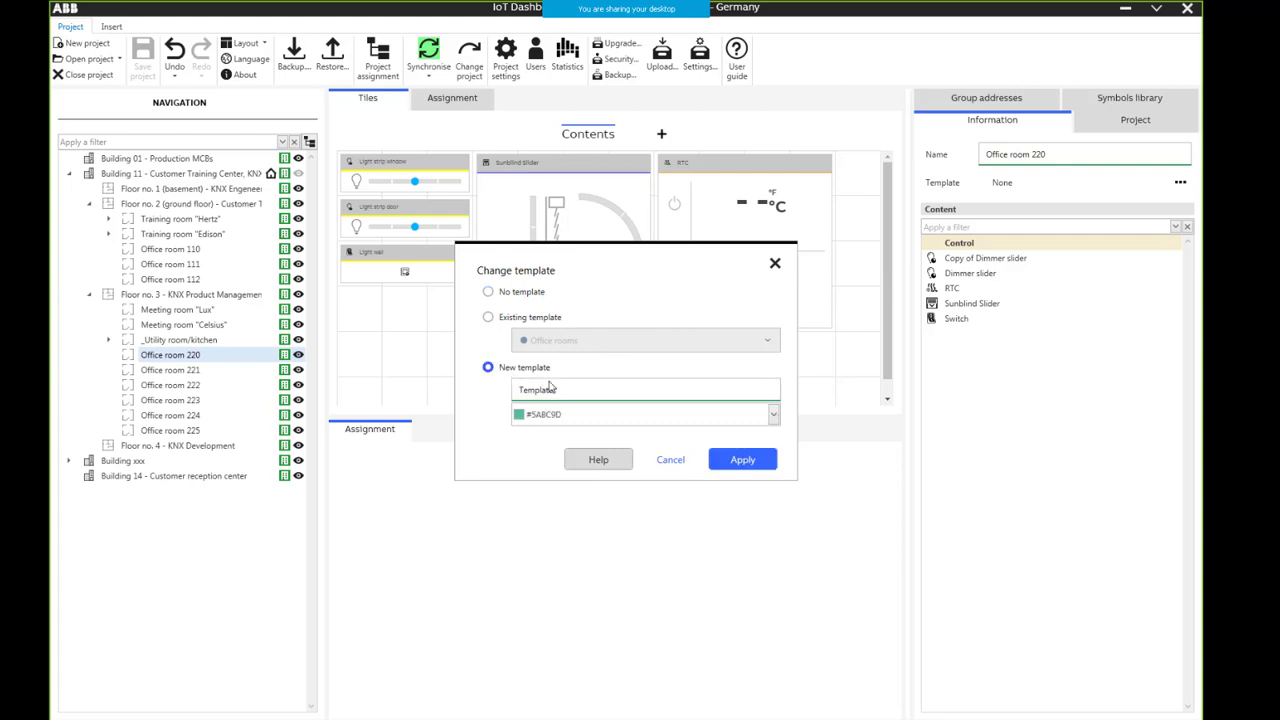
pyautogui.moveTo(563, 389); pyautogui.dragTo(373, 360)
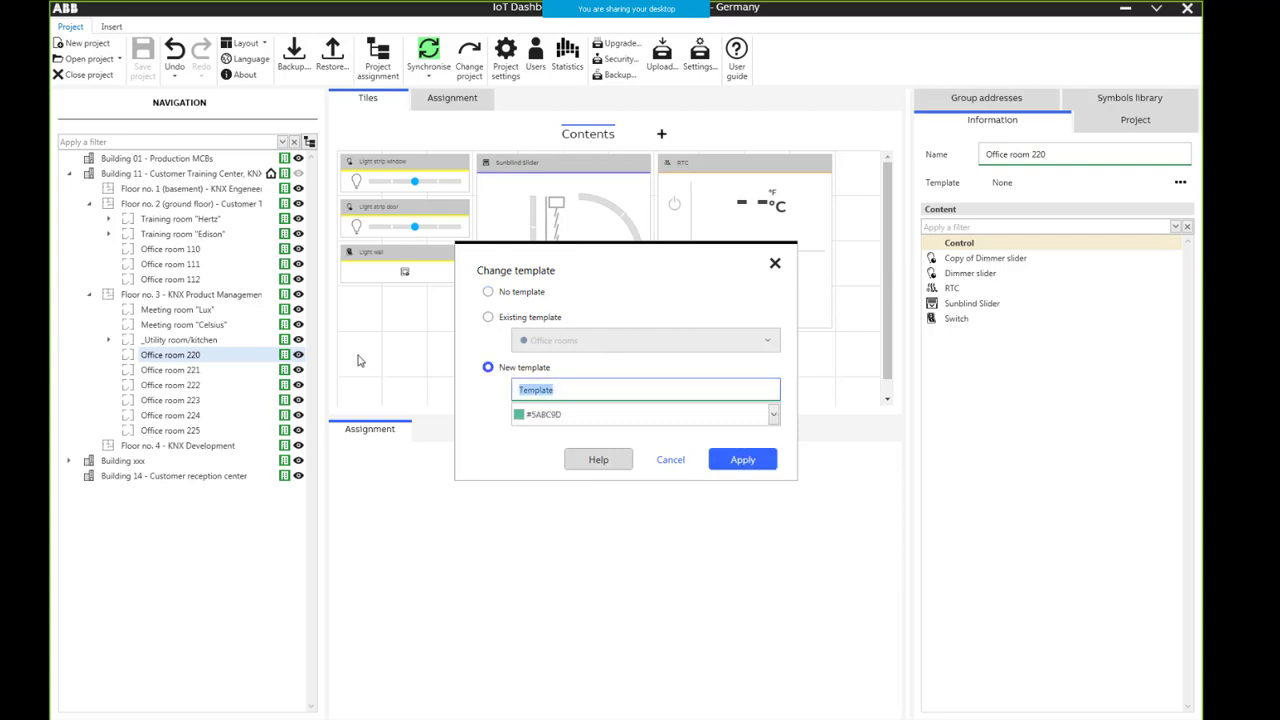
pyautogui.write('Office rooms')
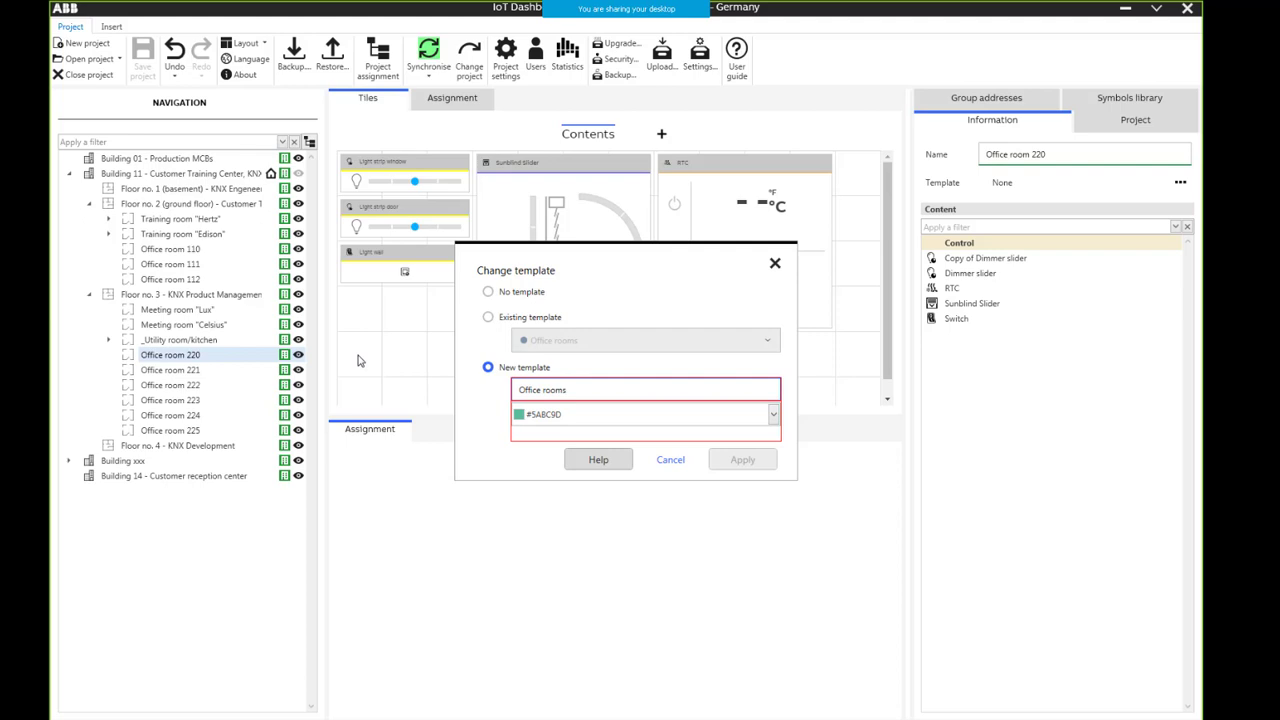
pyautogui.press('BackSpace')
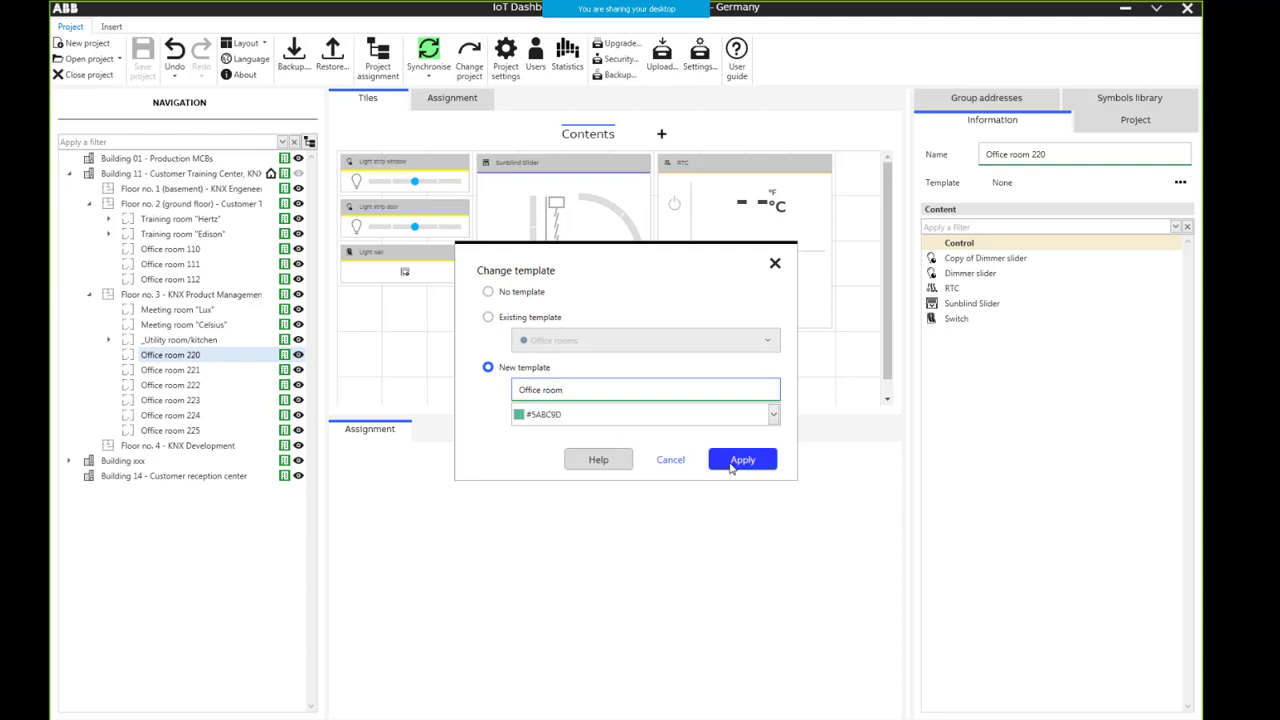
pyautogui.click(731, 469)
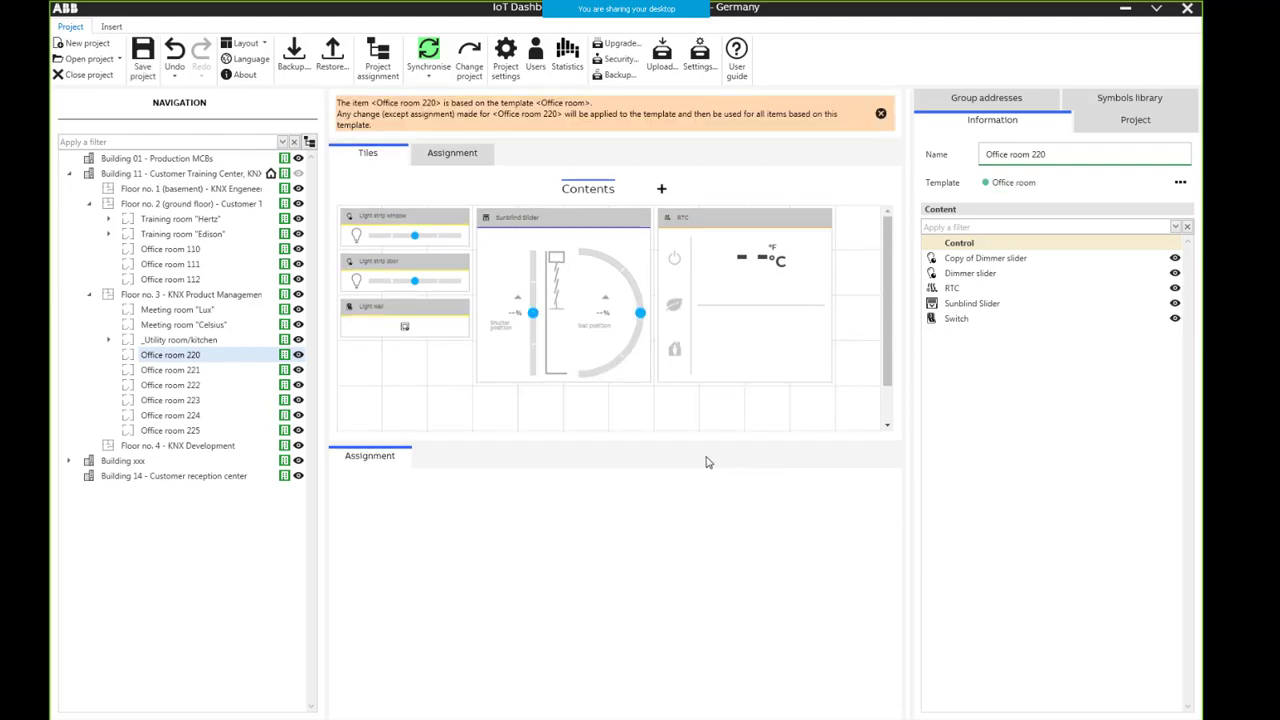
pyautogui.click(150, 371)
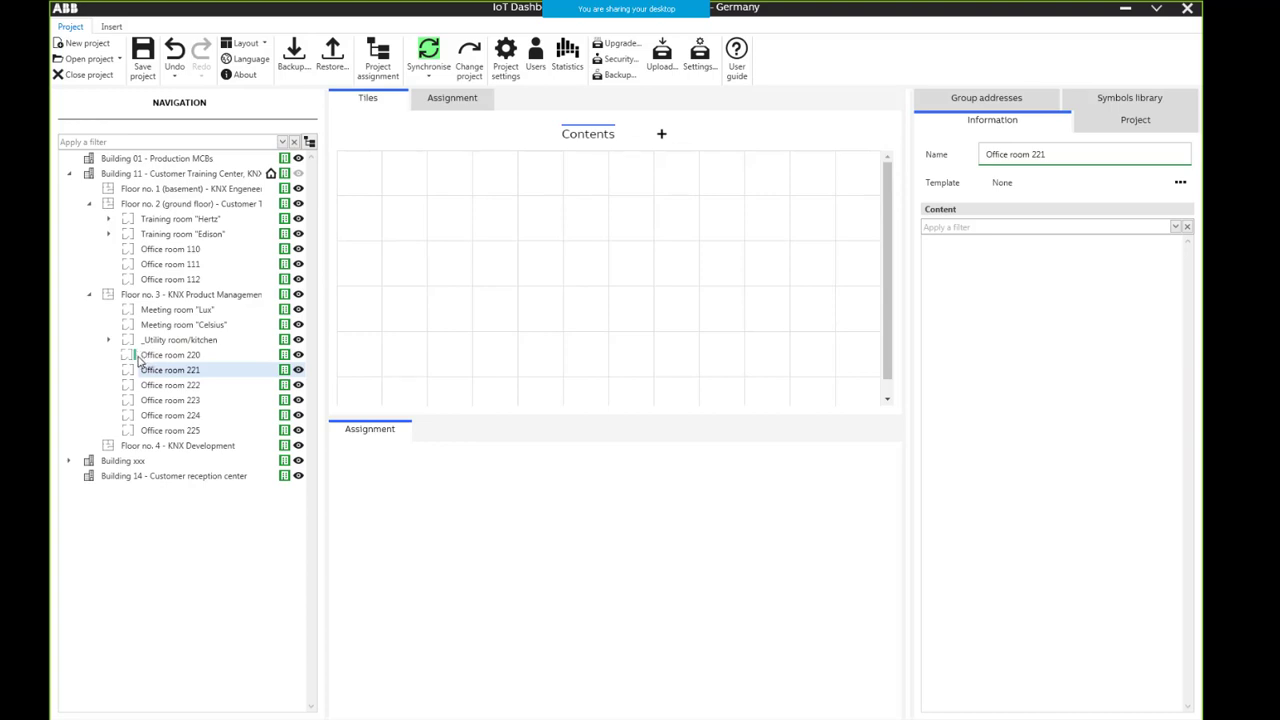
# Base Office room 221 on the existing 'Office room' template
pyautogui.click(145, 356)
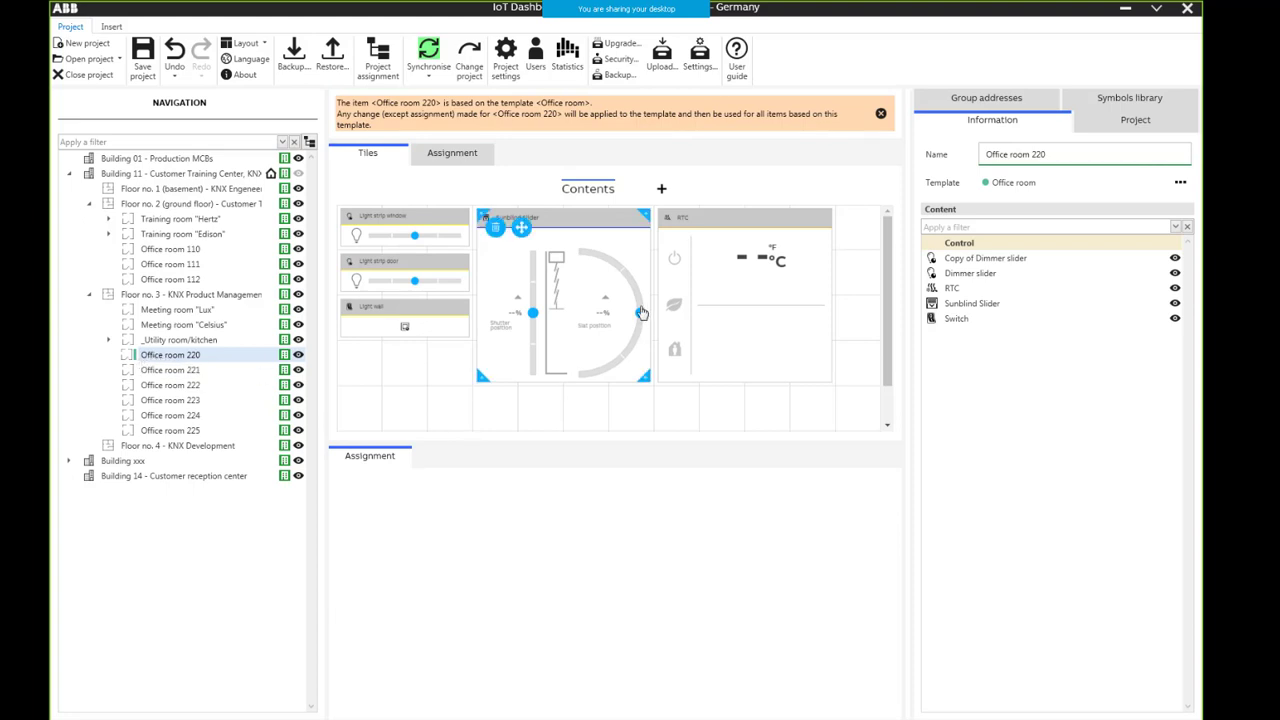
pyautogui.click(200, 371)
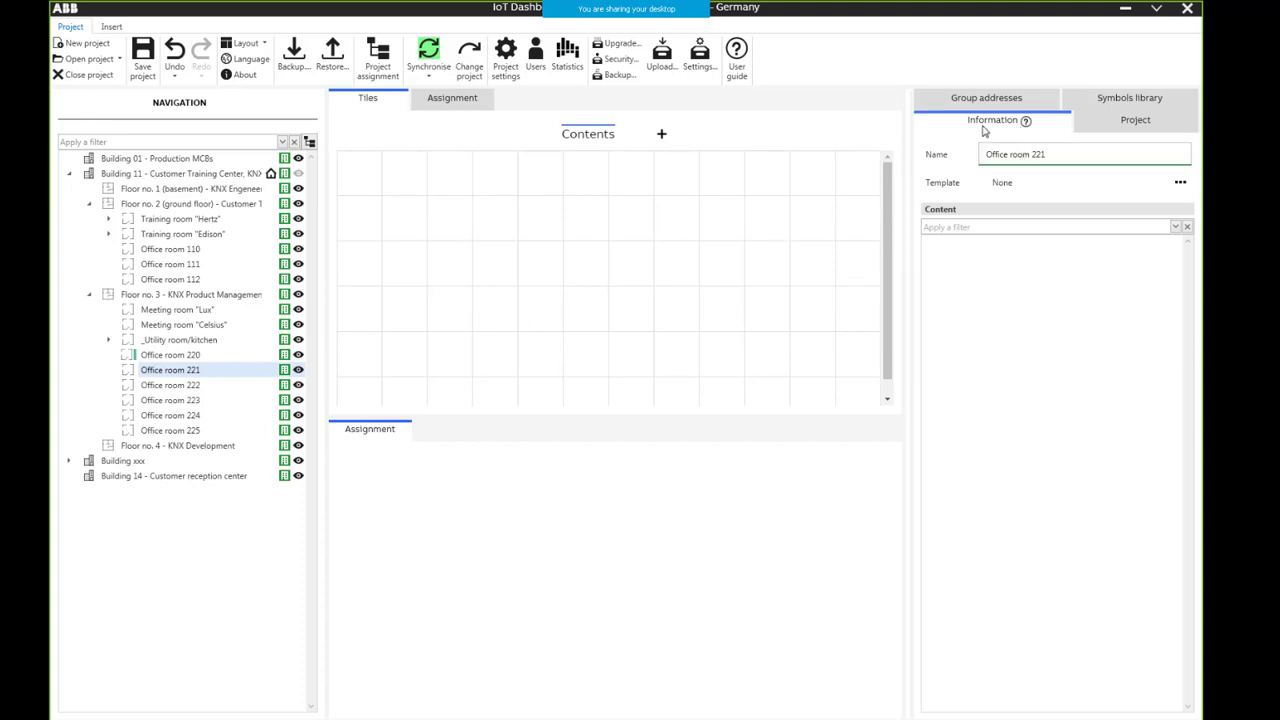
pyautogui.click(1180, 183)
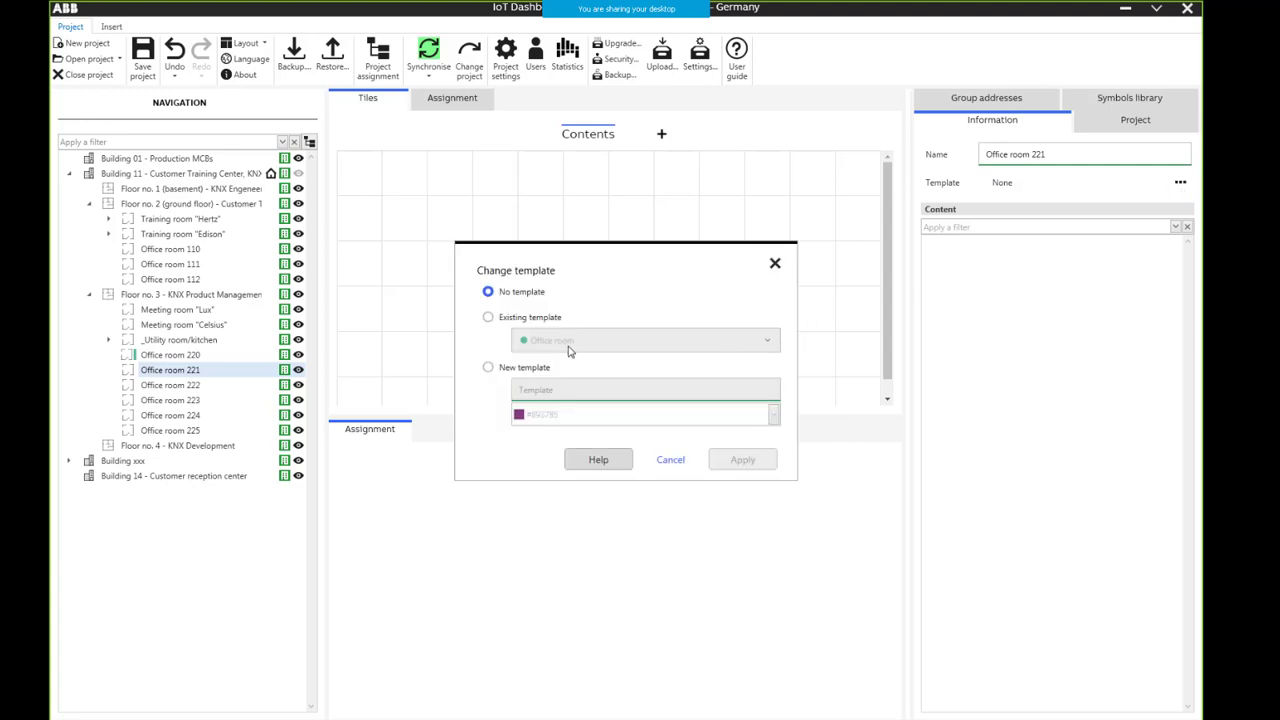
pyautogui.click(543, 318)
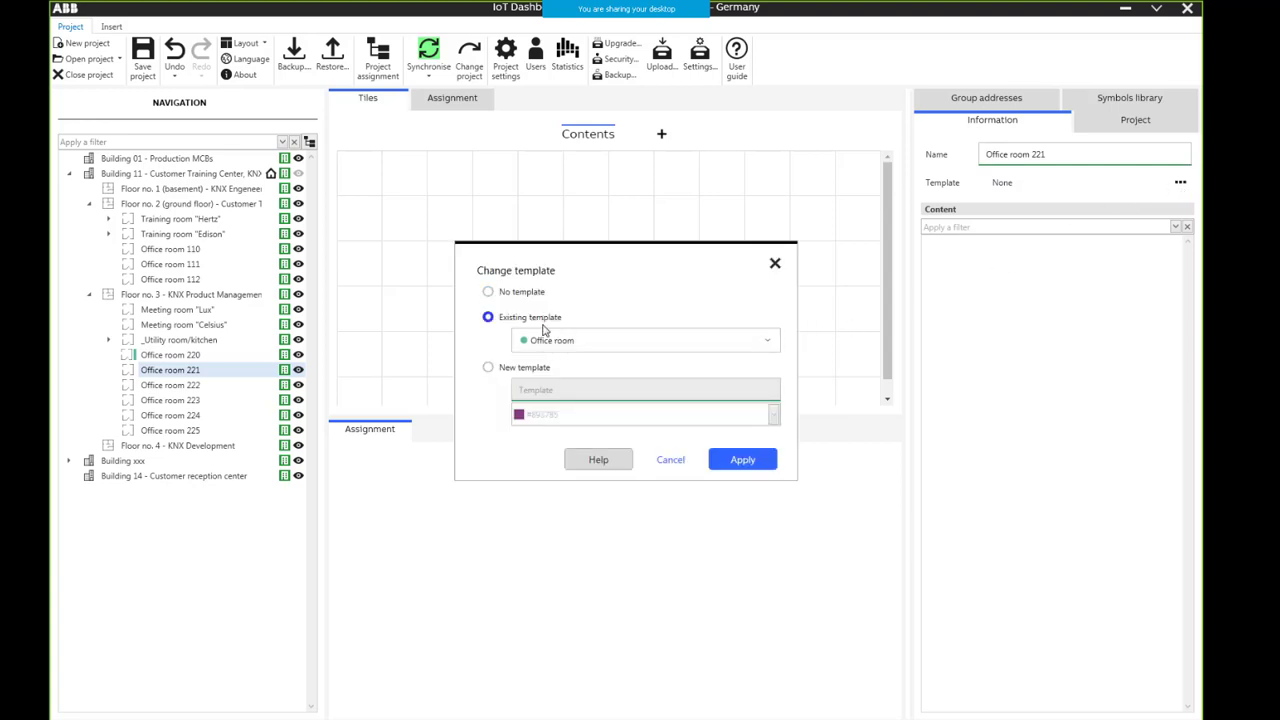
pyautogui.click(532, 345)
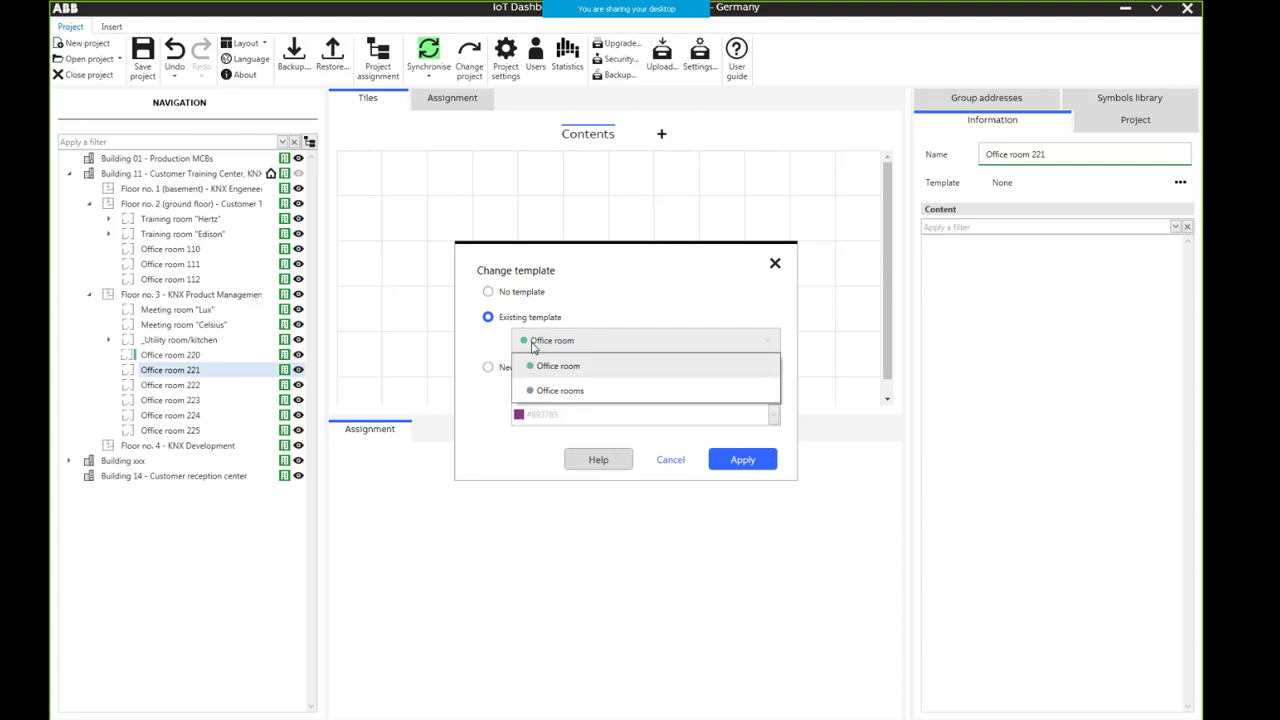
pyautogui.click(541, 368)
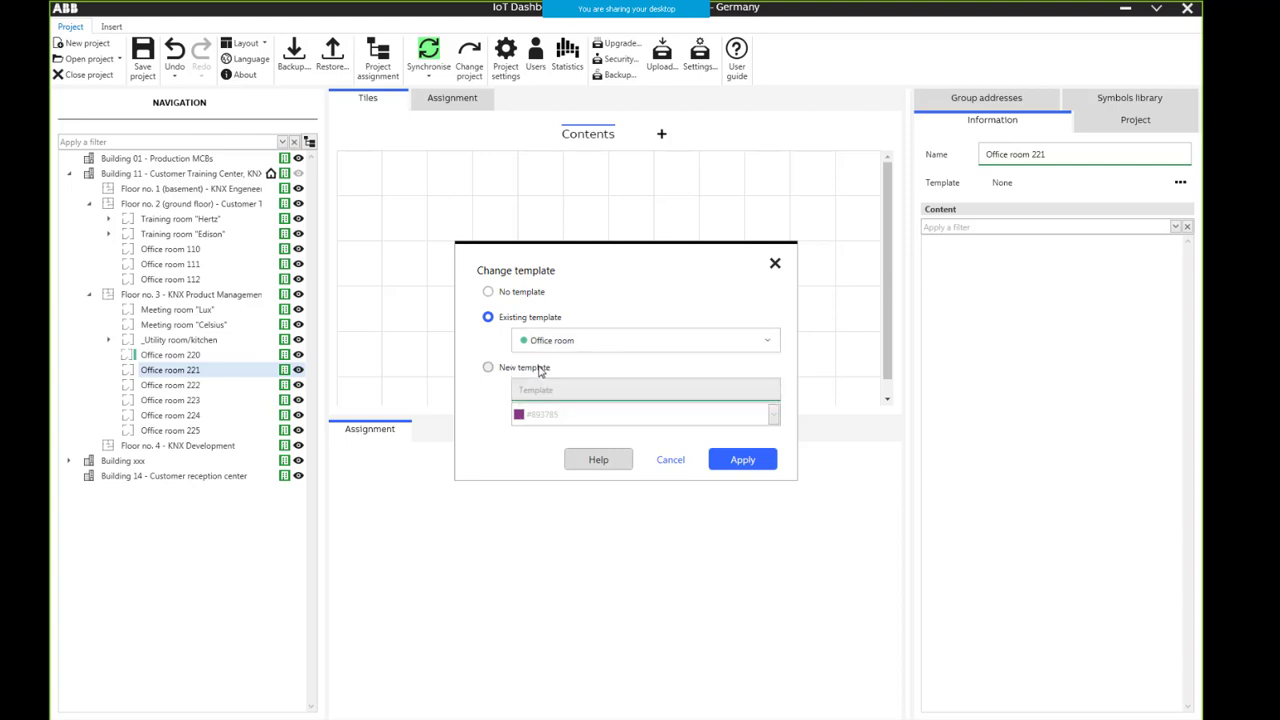
pyautogui.click(743, 459)
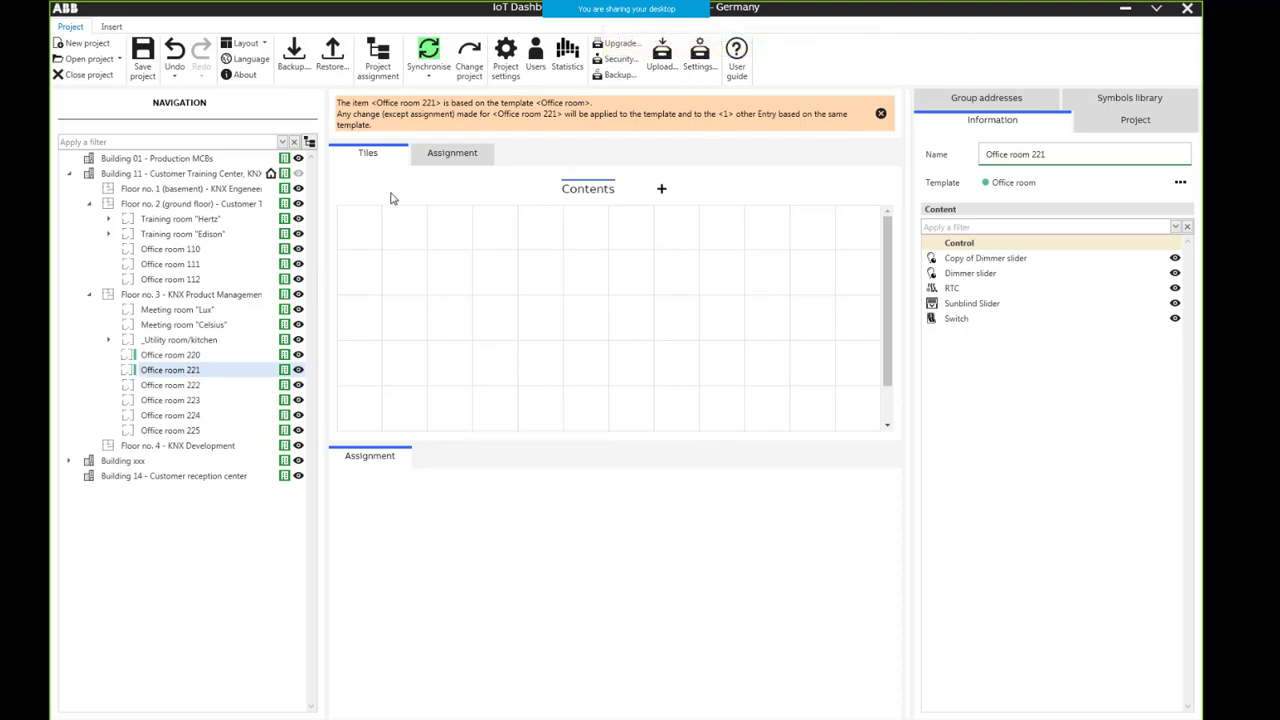
pyautogui.click(421, 162)
pyautogui.click(367, 160)
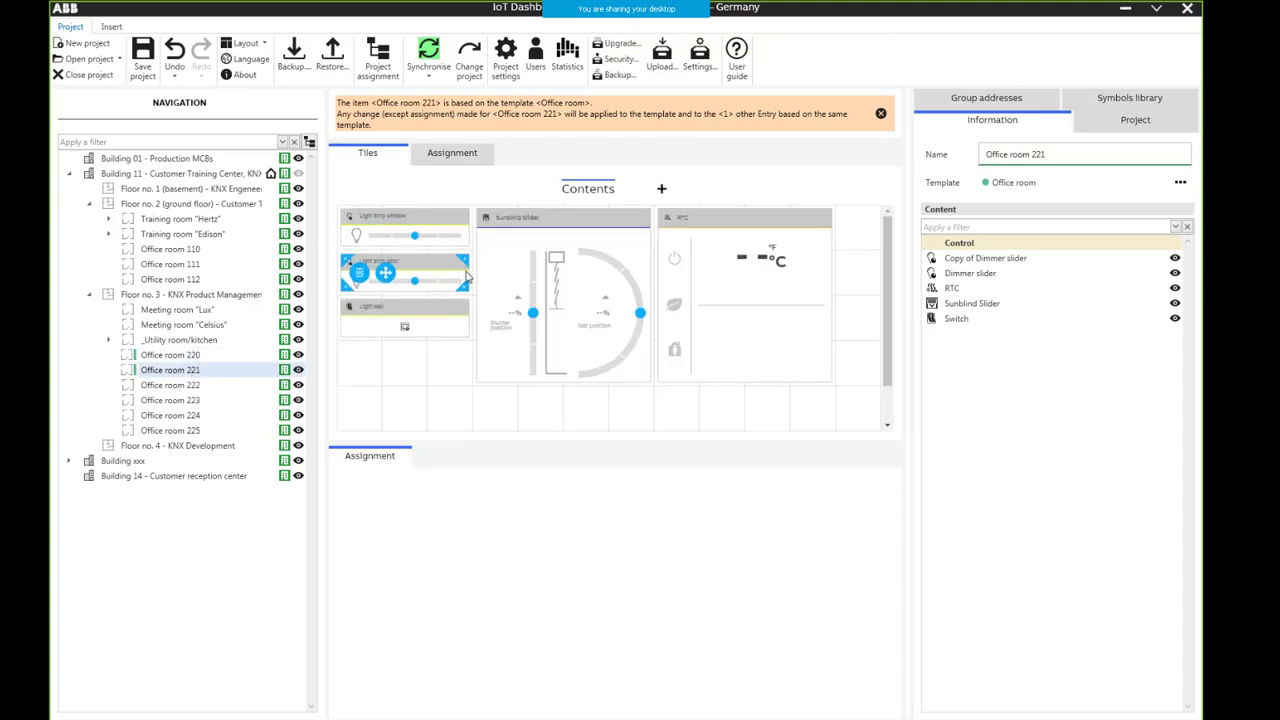
# Apply the existing 'Office room' template to Office room 222
pyautogui.moveTo(507, 261)
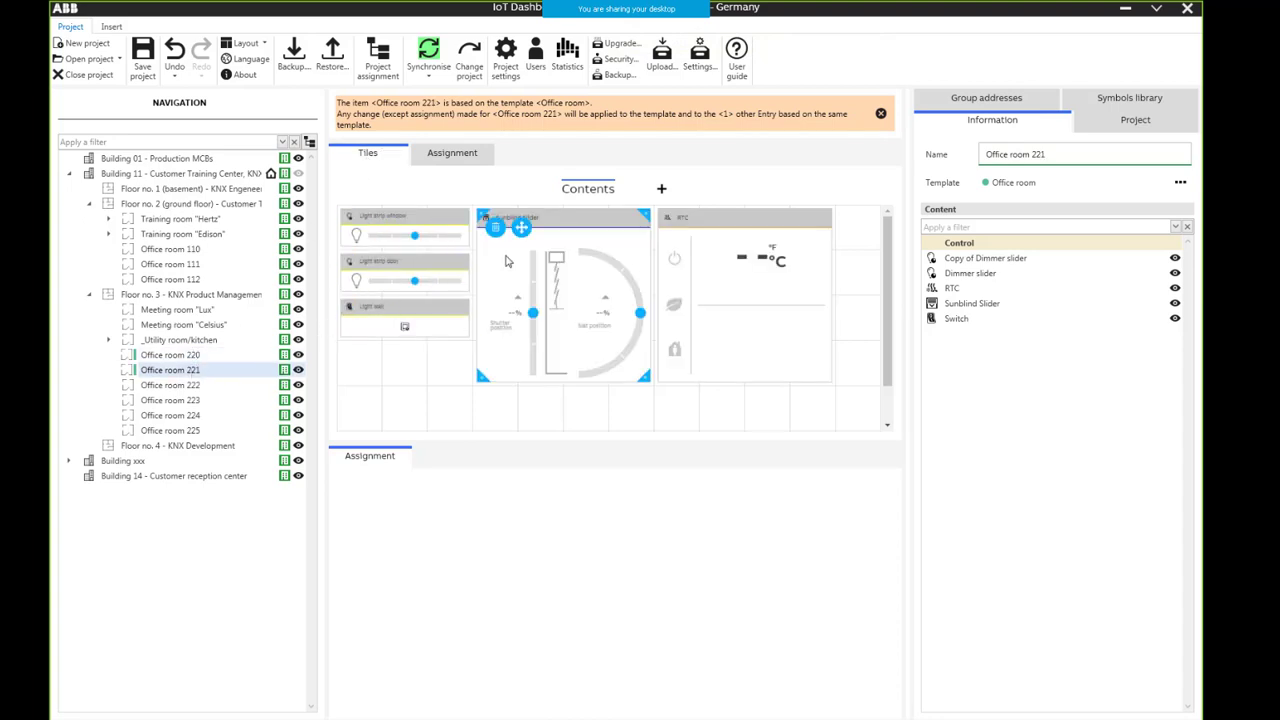
pyautogui.click(194, 358)
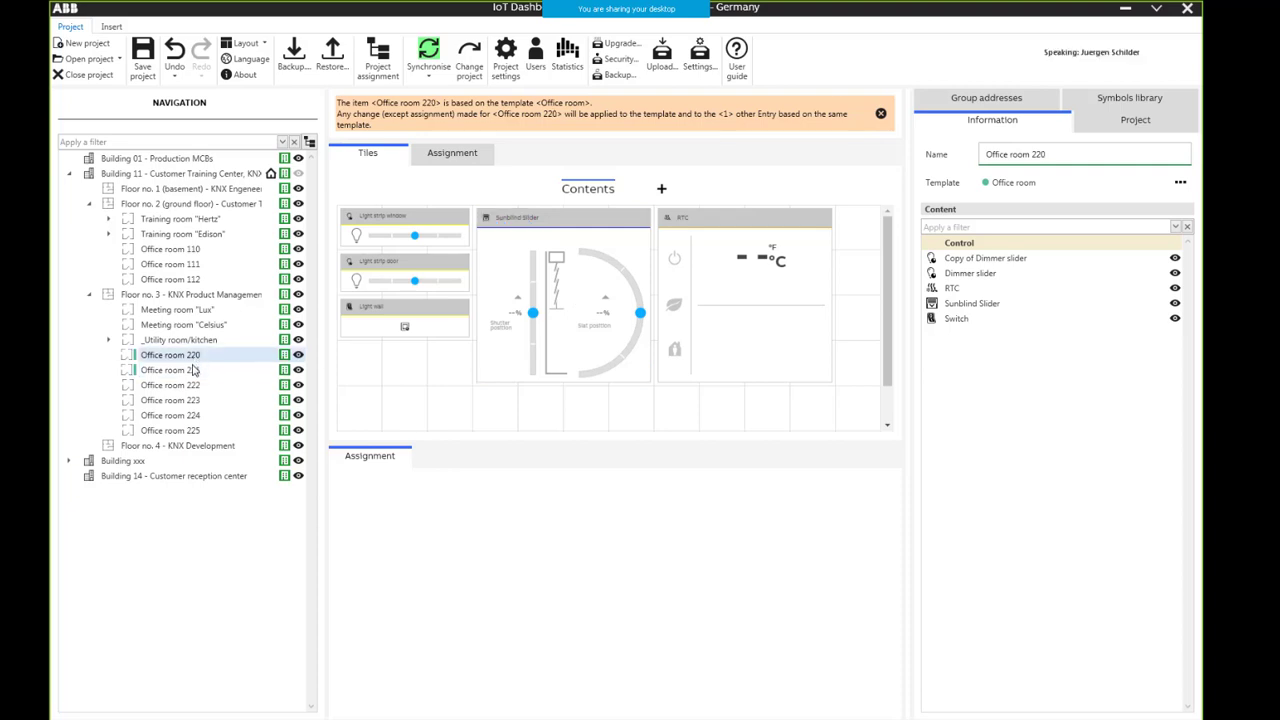
pyautogui.click(181, 387)
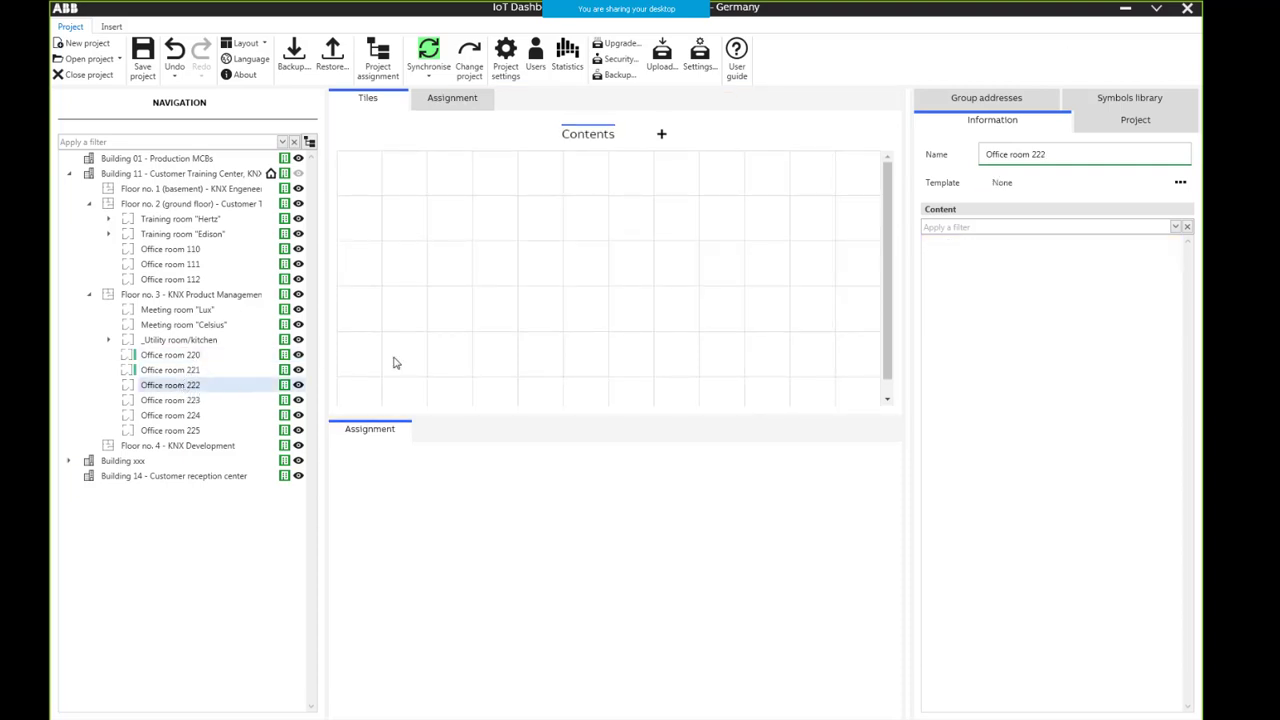
pyautogui.click(1180, 183)
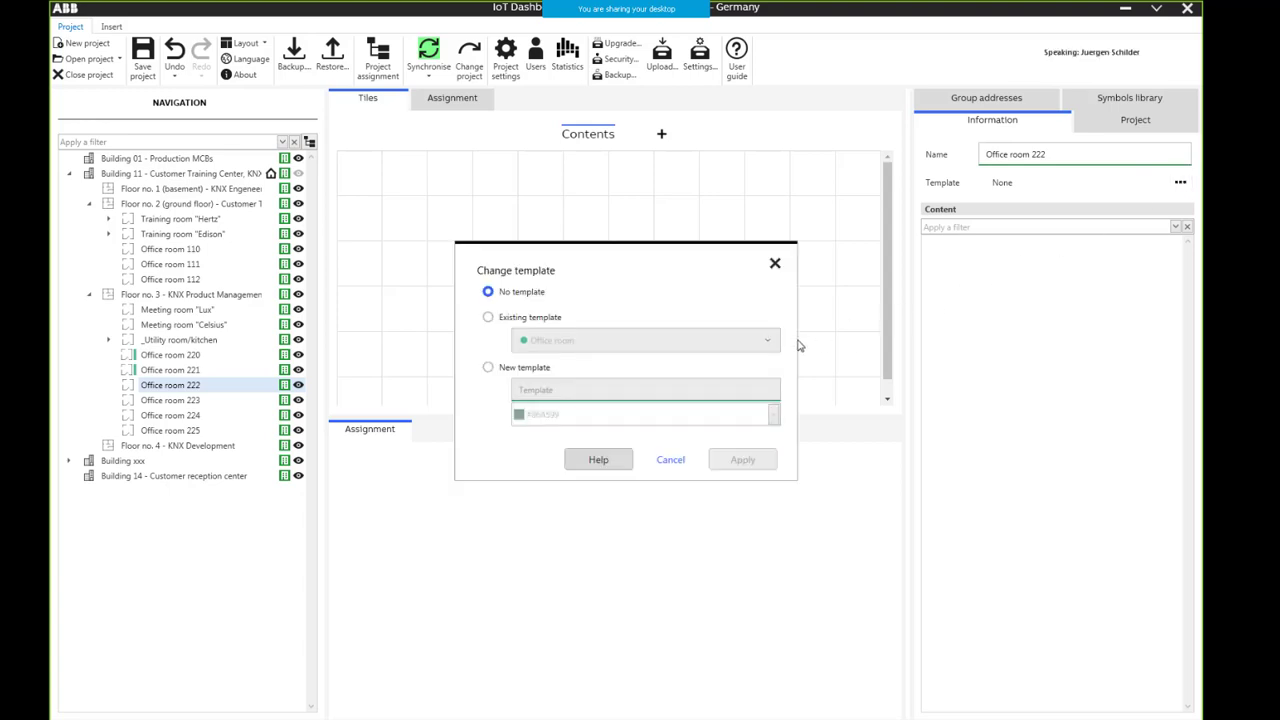
pyautogui.click(538, 370)
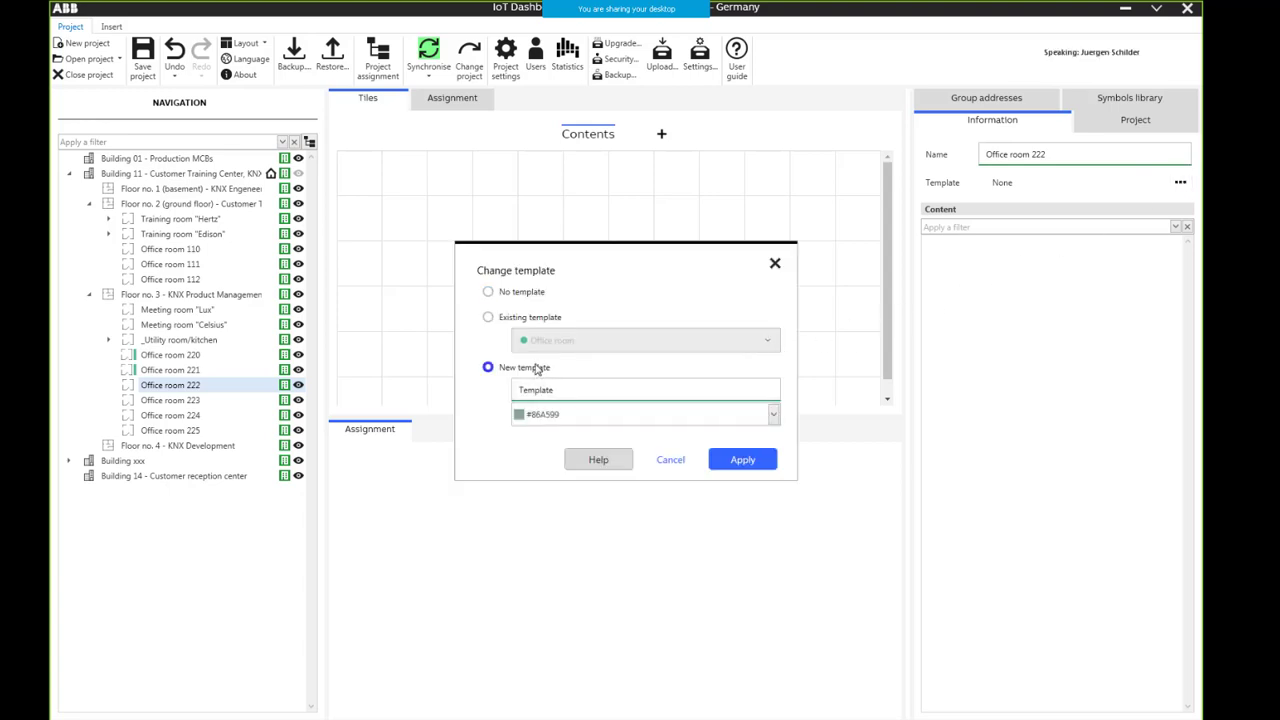
pyautogui.click(538, 320)
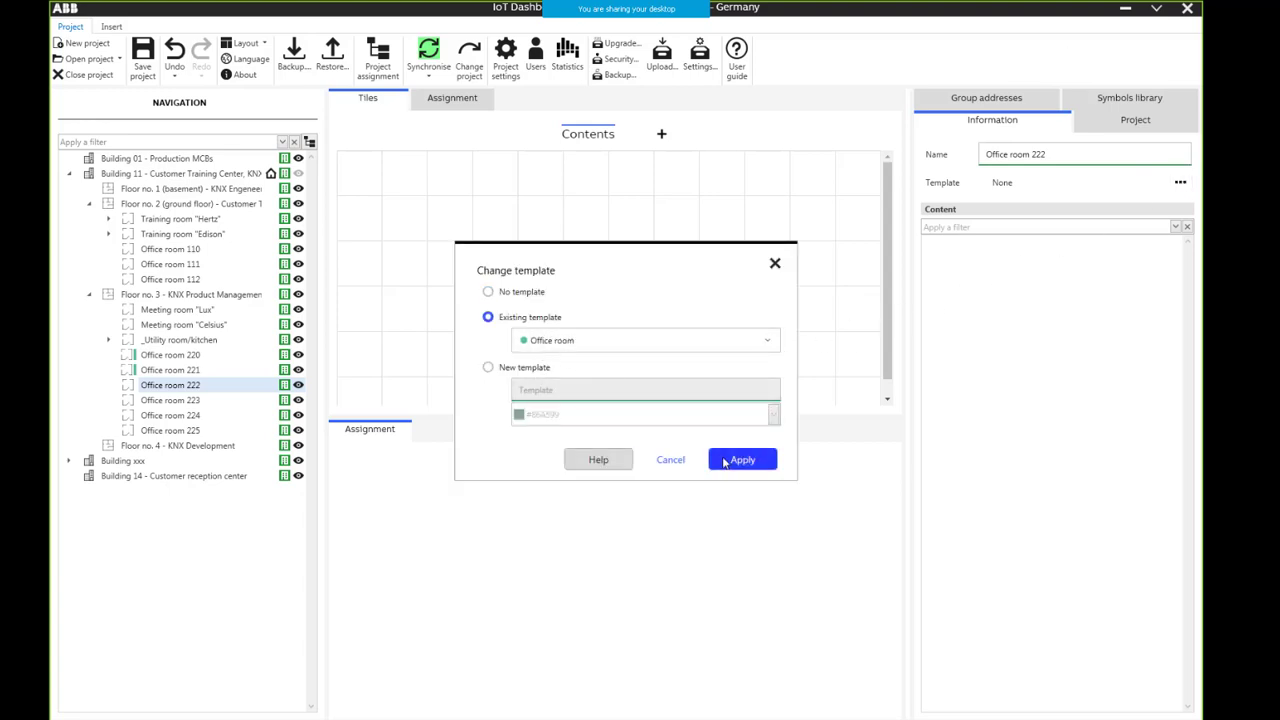
pyautogui.click(740, 460)
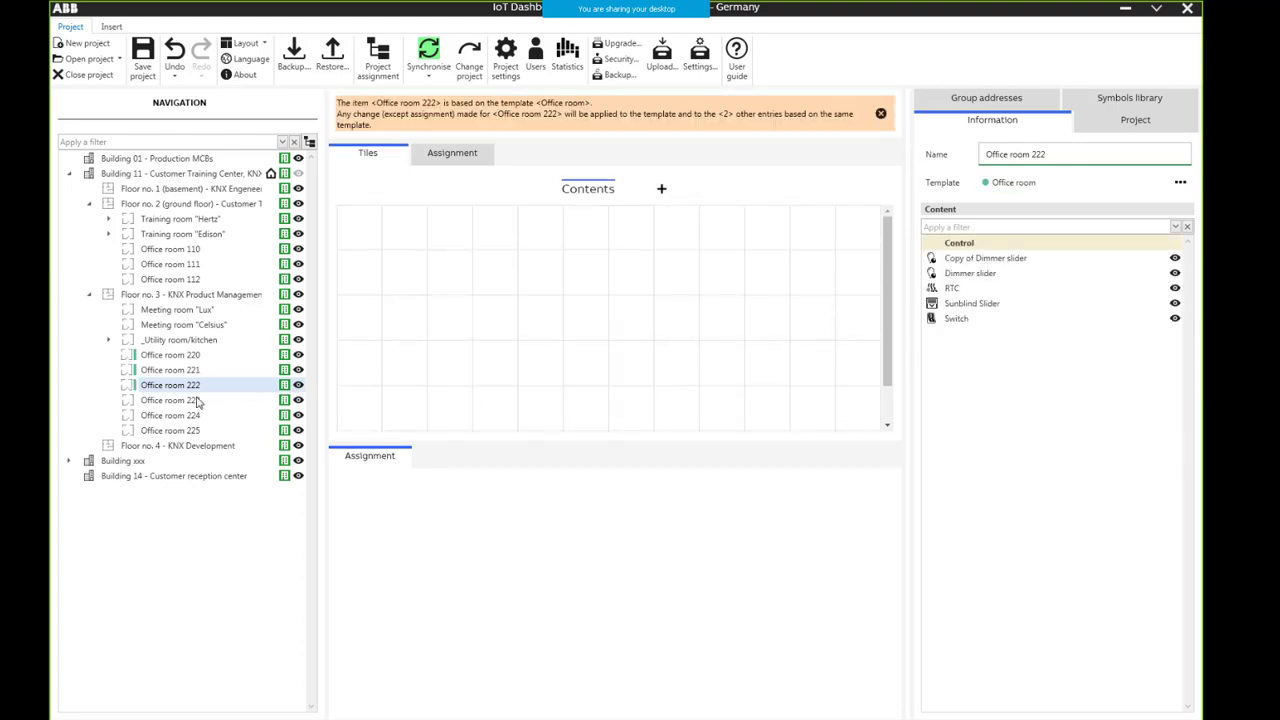
# Apply the existing 'Office room' template to Office room 223
pyautogui.click(197, 401)
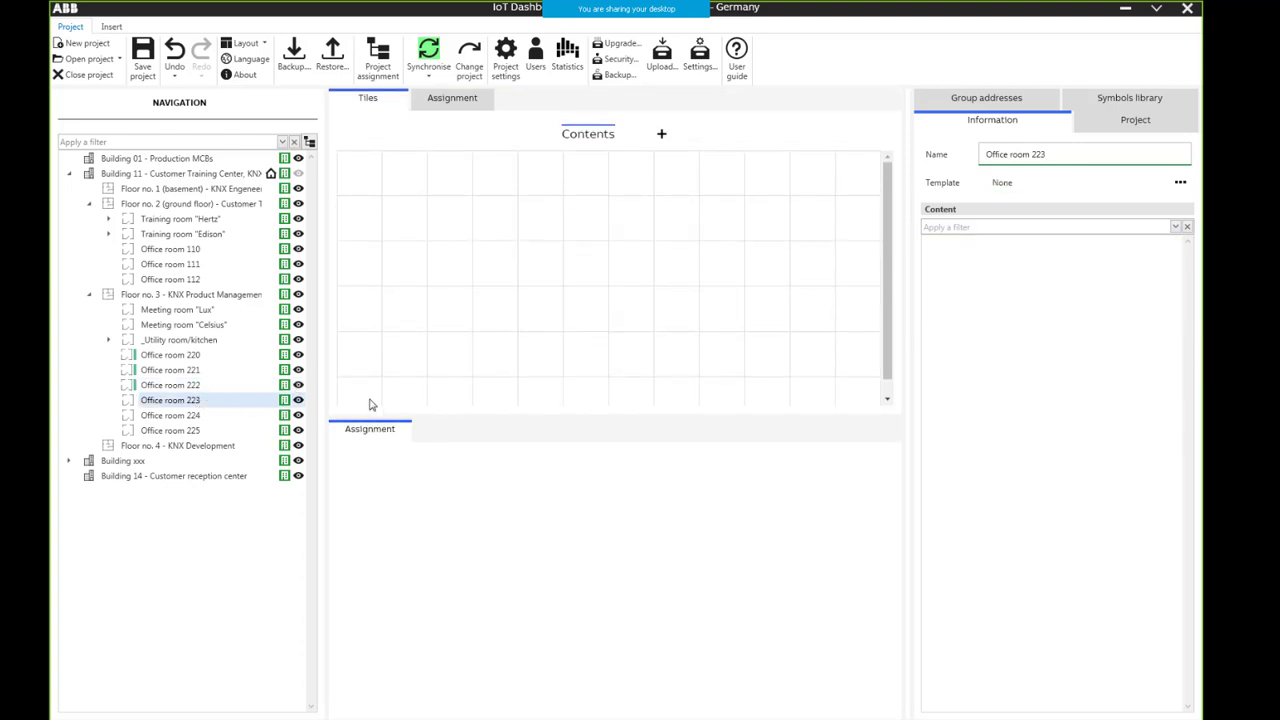
pyautogui.click(1179, 184)
pyautogui.click(543, 320)
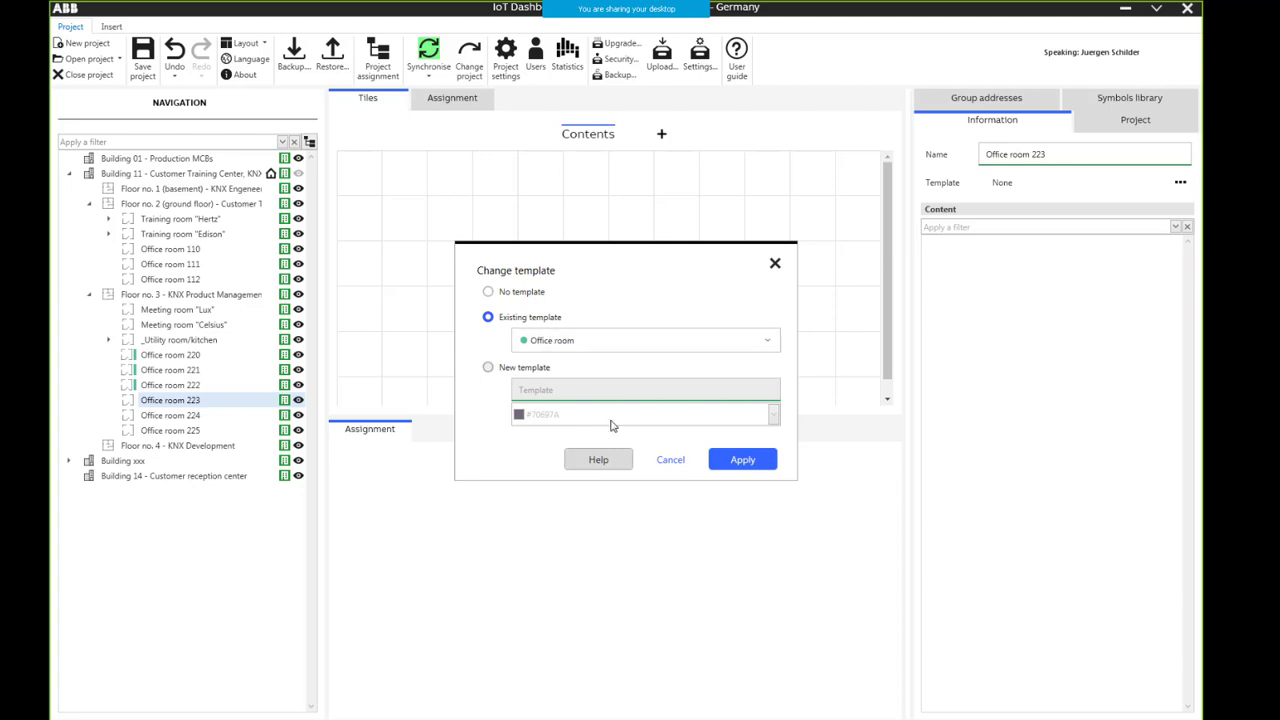
pyautogui.click(742, 459)
# Compare the tiles across Office rooms 222, 221, 220 and 223
pyautogui.click(198, 386)
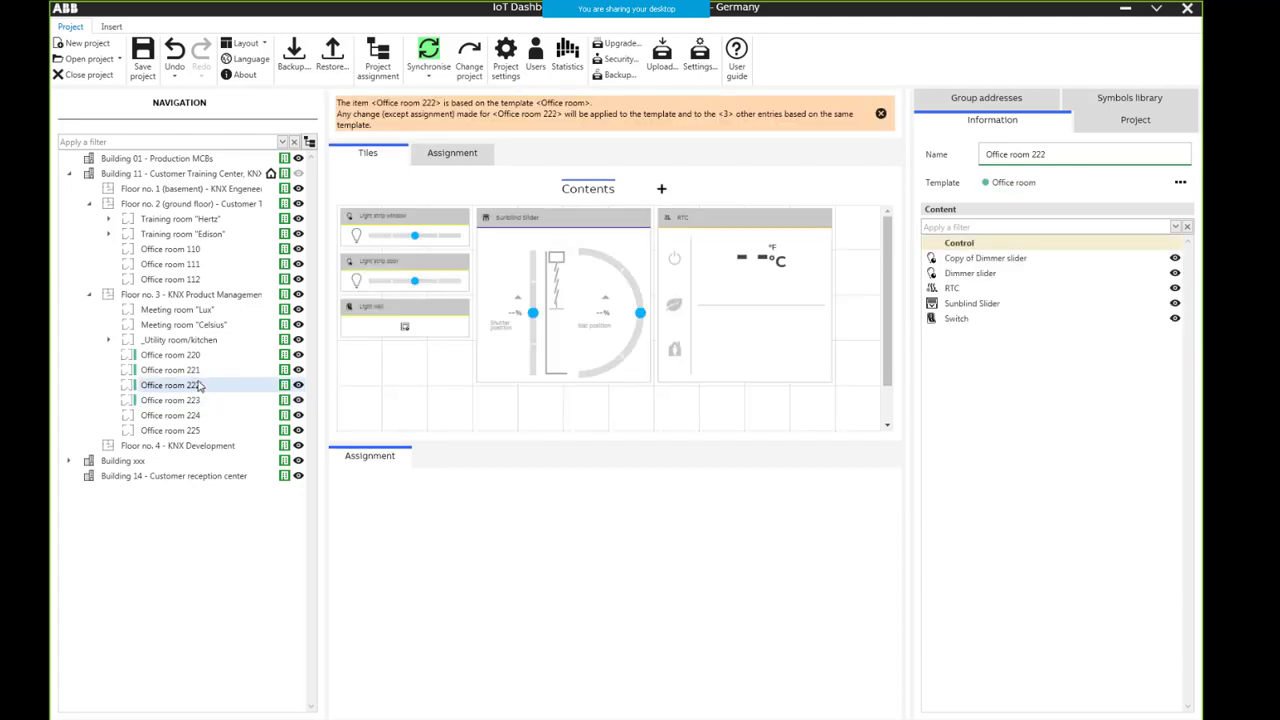
pyautogui.click(197, 370)
pyautogui.click(190, 355)
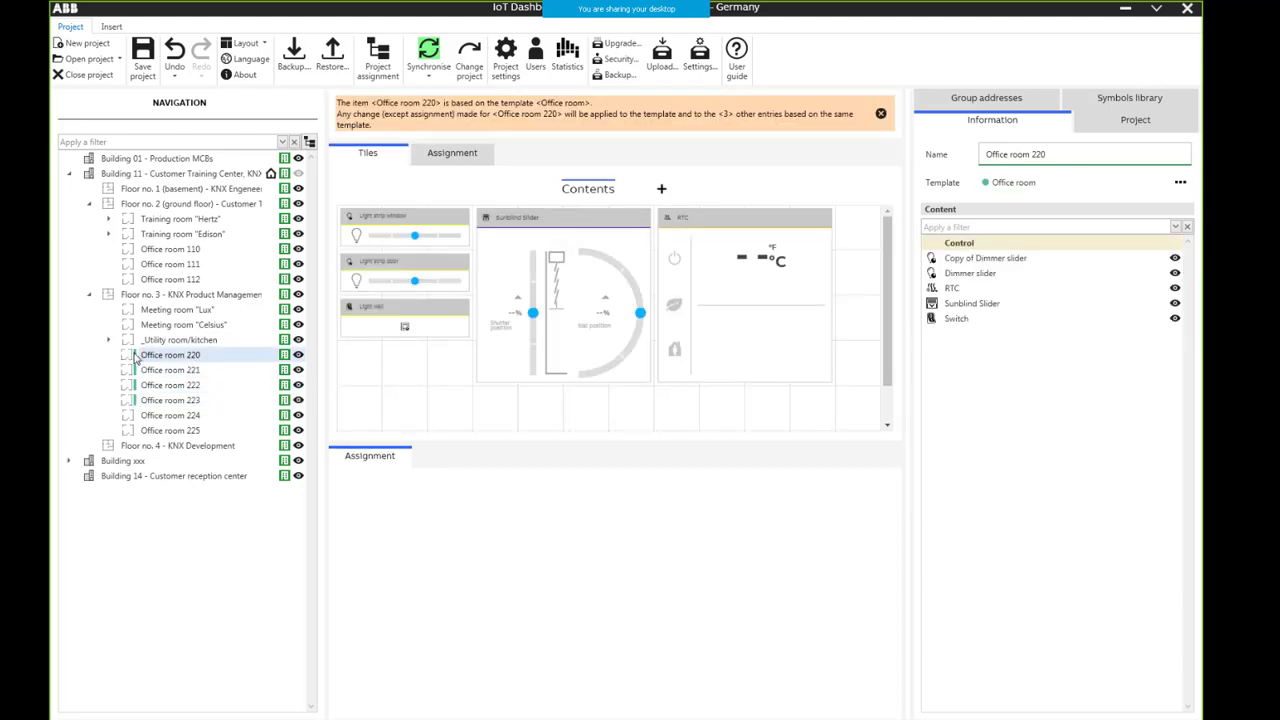
pyautogui.click(148, 405)
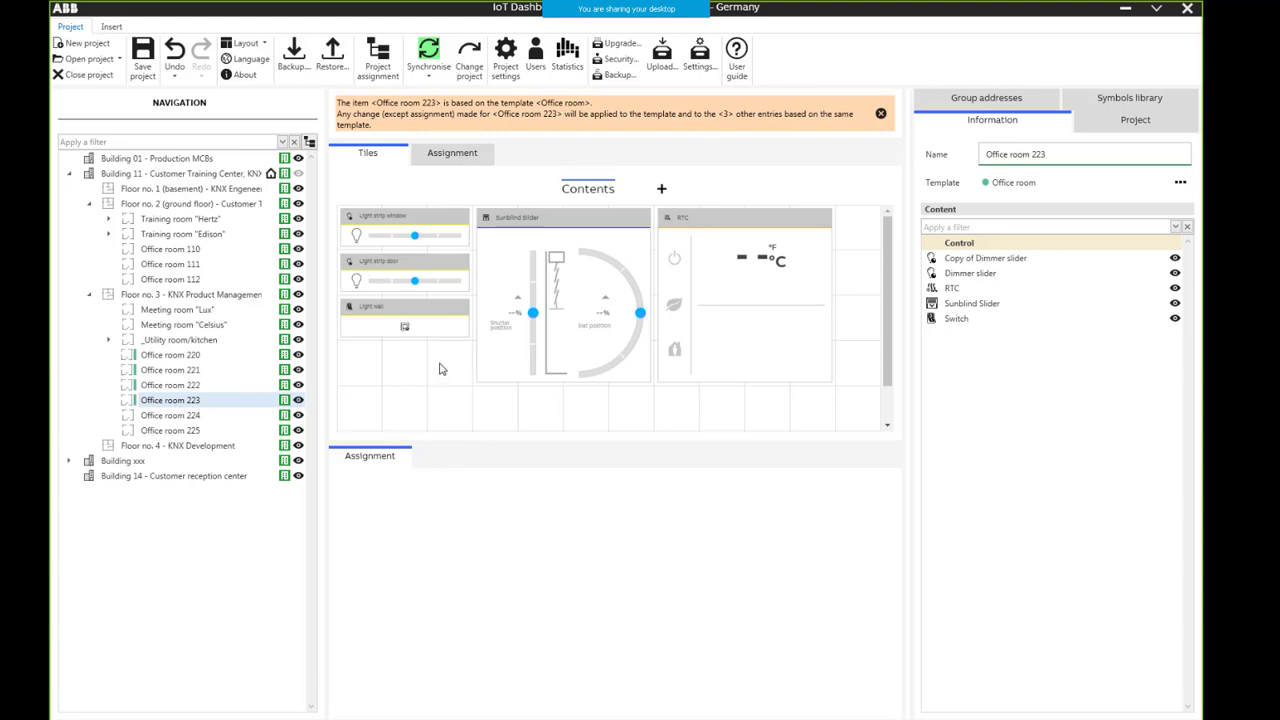
# Add a Fan speed presets tile below the light tiles and confirm it in rooms 222 and 221
pyautogui.click(111, 27)
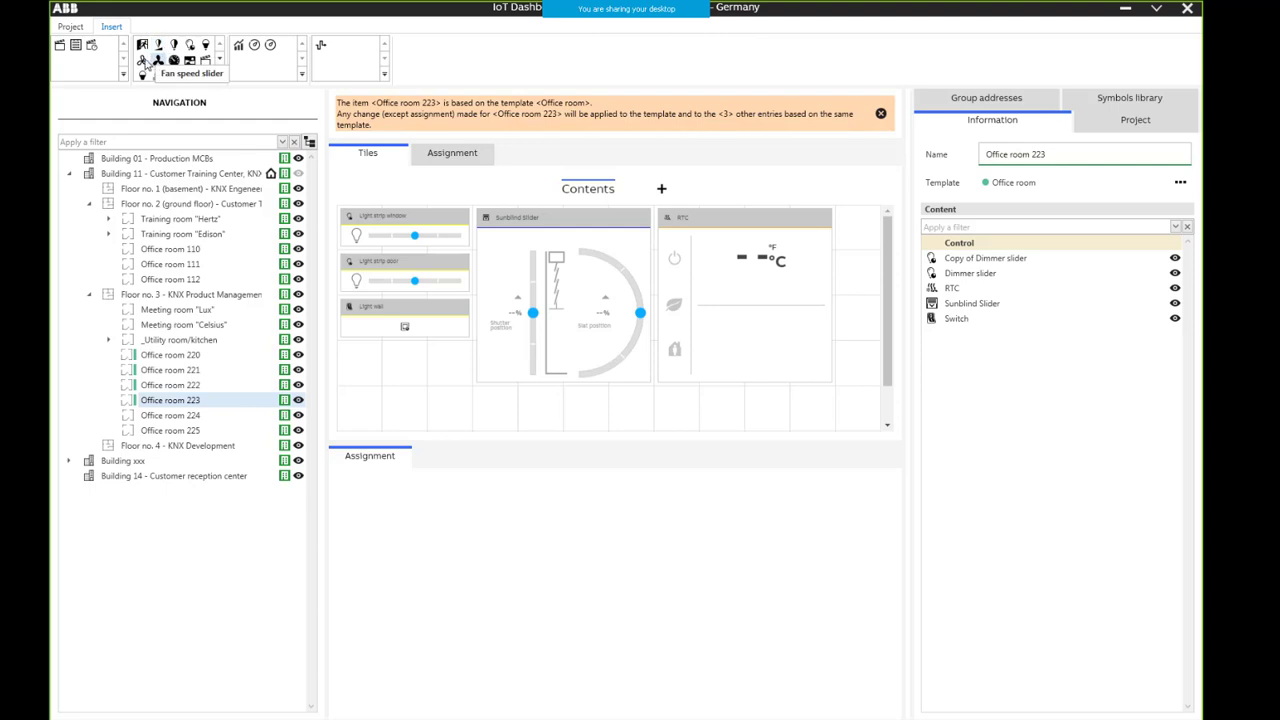
pyautogui.moveTo(142, 60); pyautogui.dragTo(450, 432)
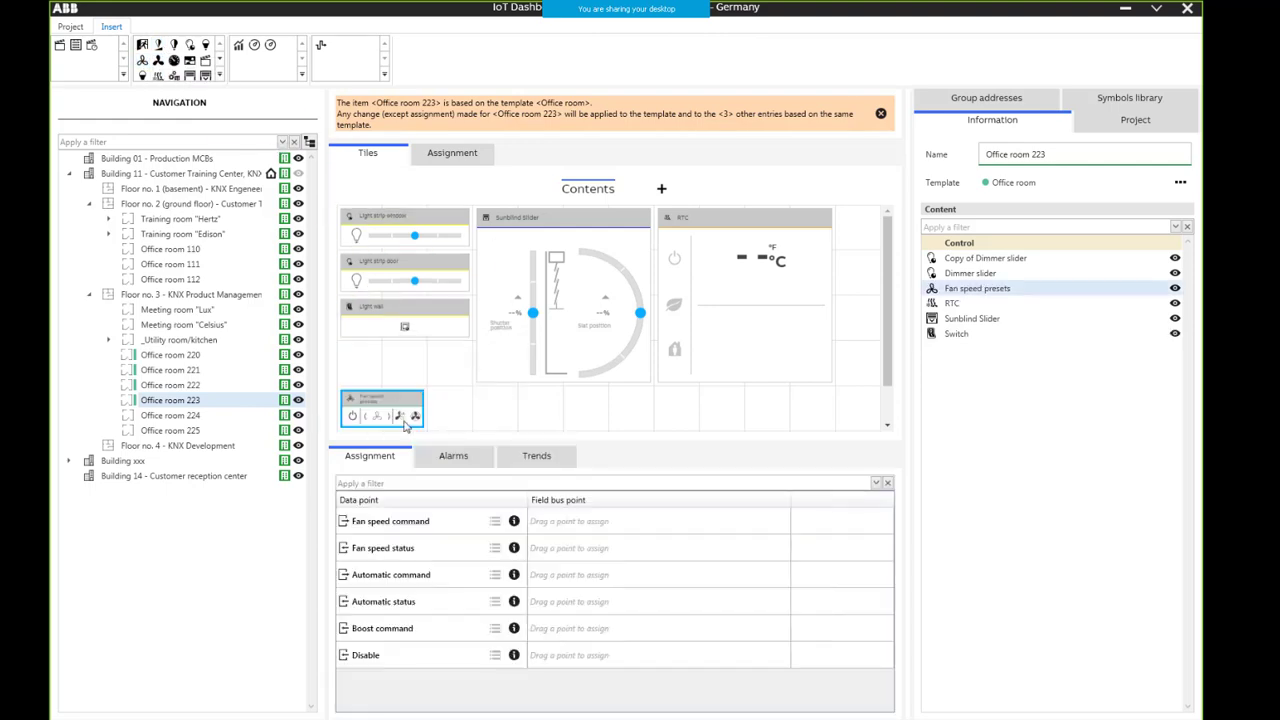
pyautogui.click(168, 385)
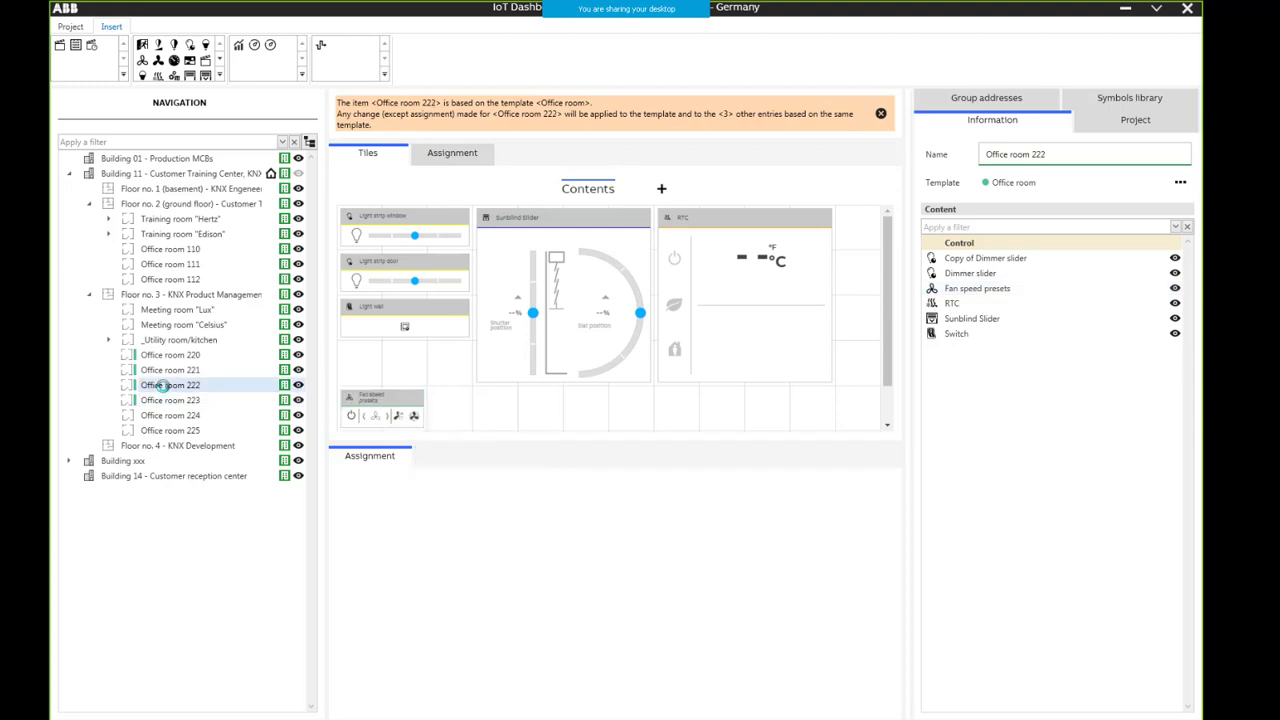
pyautogui.moveTo(400, 405)
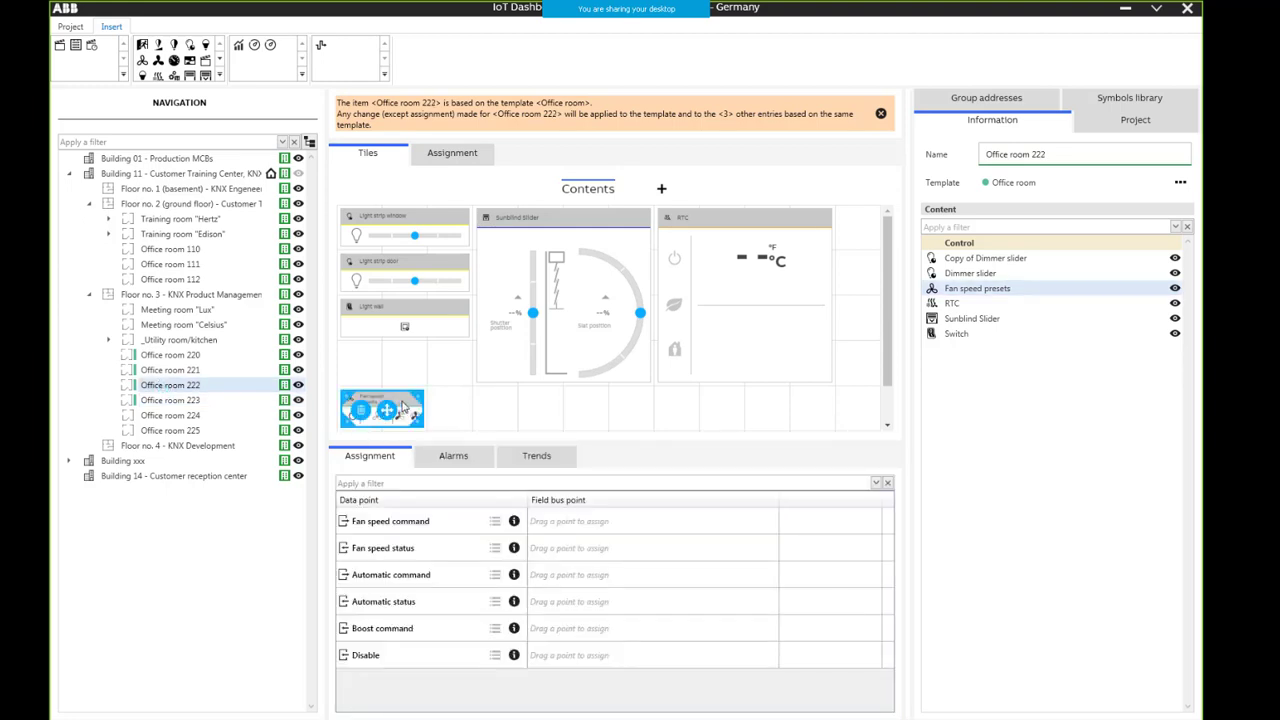
pyautogui.click(205, 370)
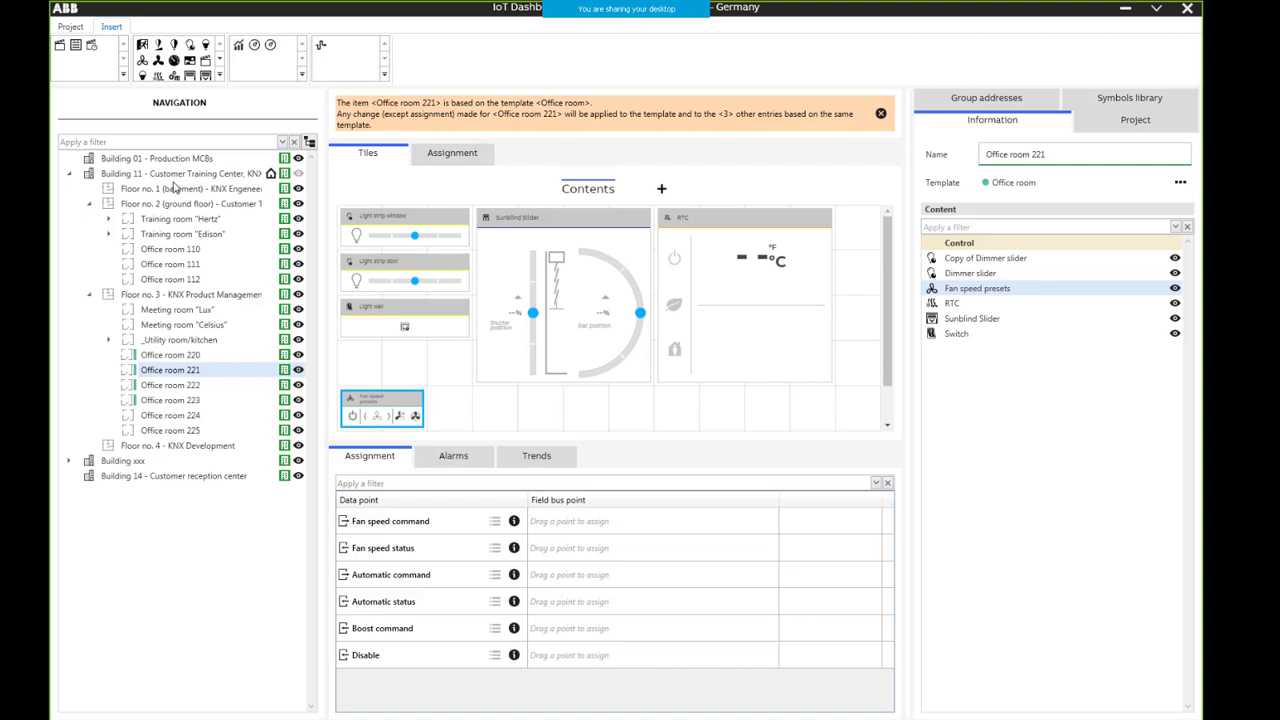
# Browse the full tile palette, then return to the Project ribbon
pyautogui.click(221, 76)
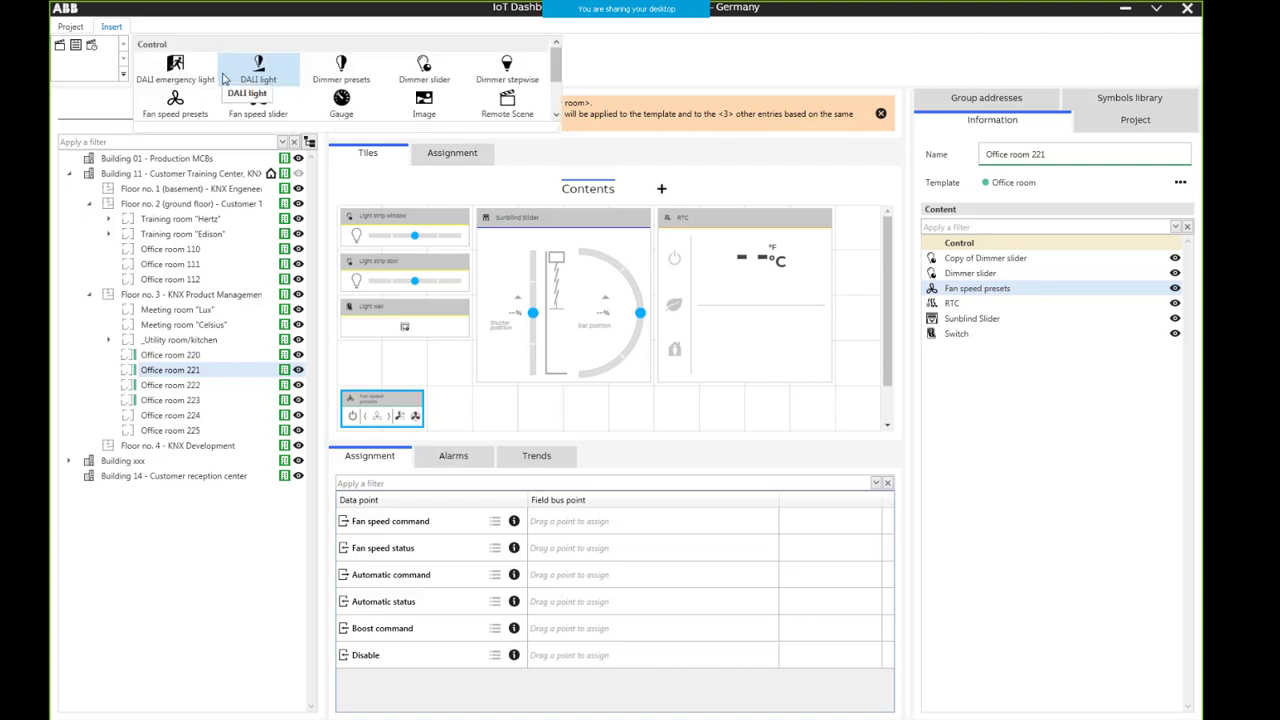
pyautogui.click(91, 28)
pyautogui.click(72, 29)
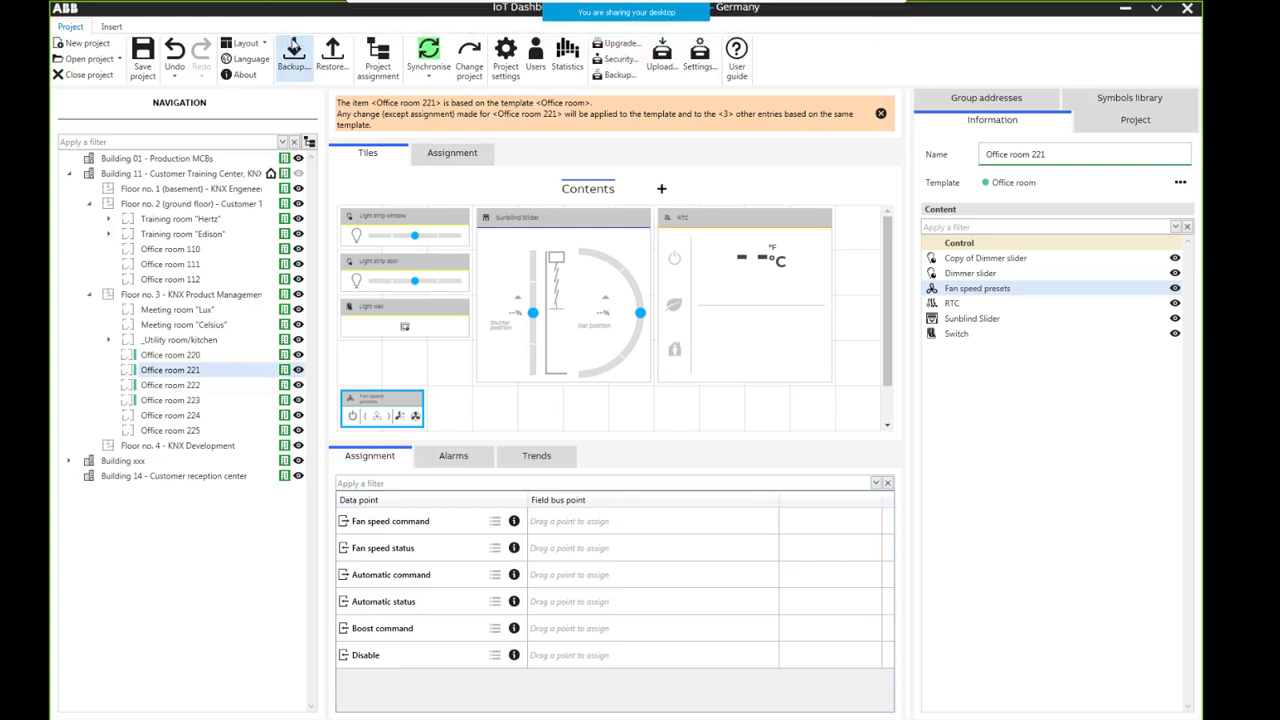
# Review and close the server security dialog, then stop sharing and show the Web user interface slide
pyautogui.click(622, 62)
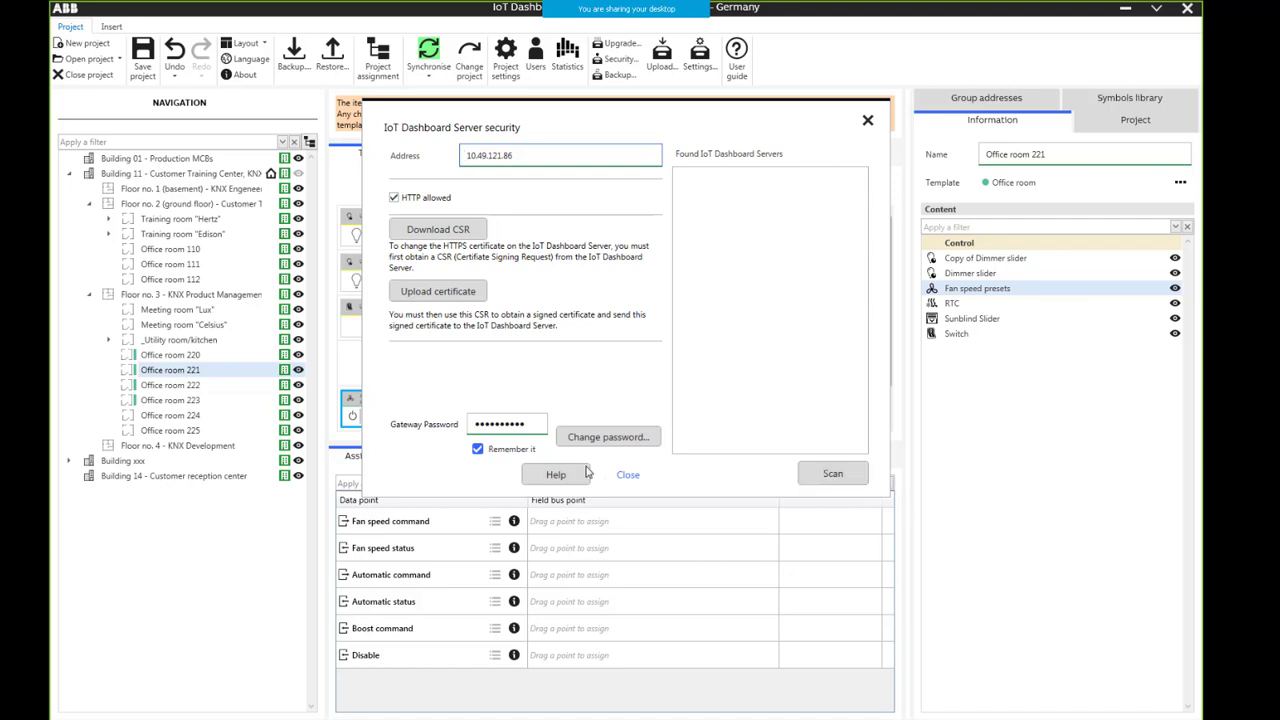
pyautogui.click(628, 475)
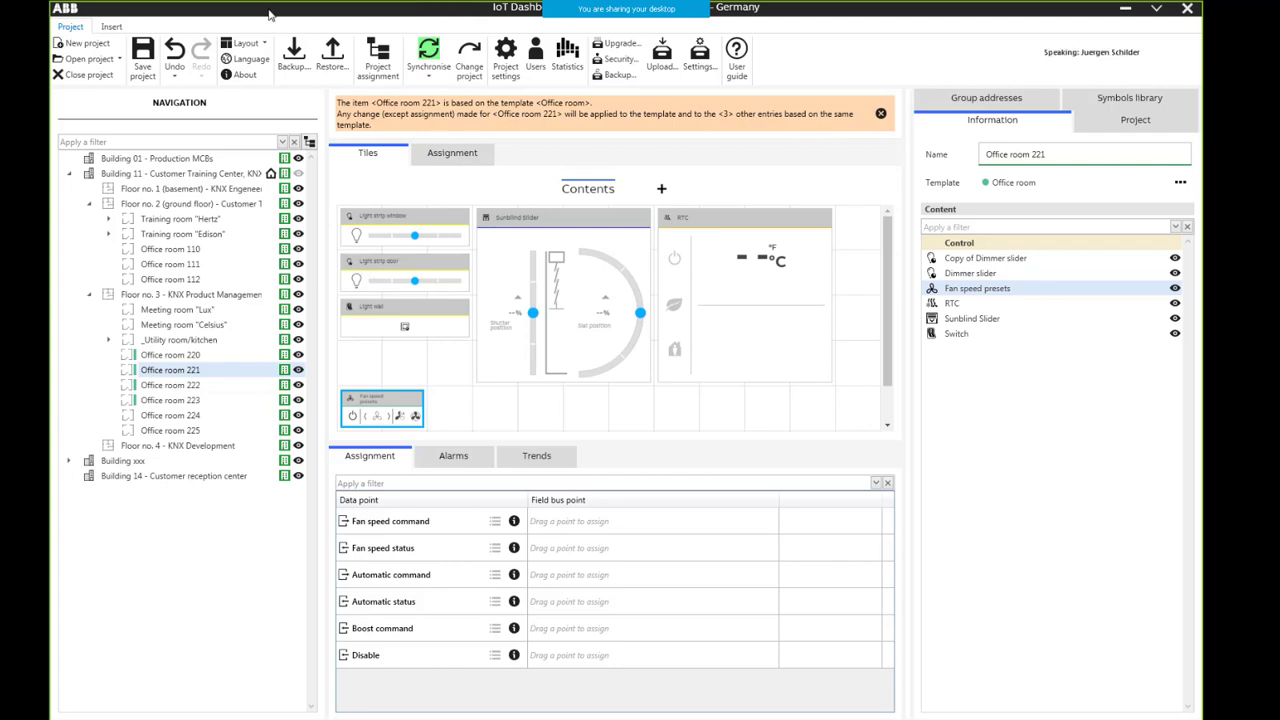
pyautogui.moveTo(594, 5)
pyautogui.click(430, 22)
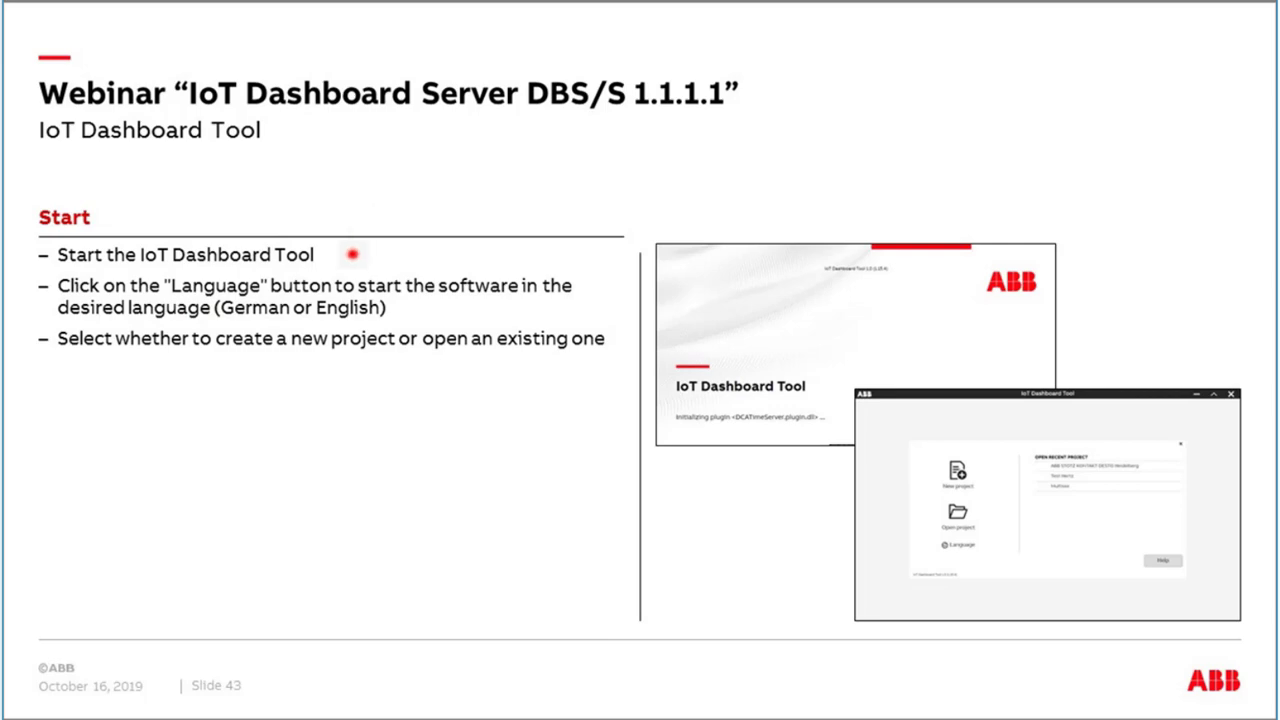
pyautogui.press('Right')
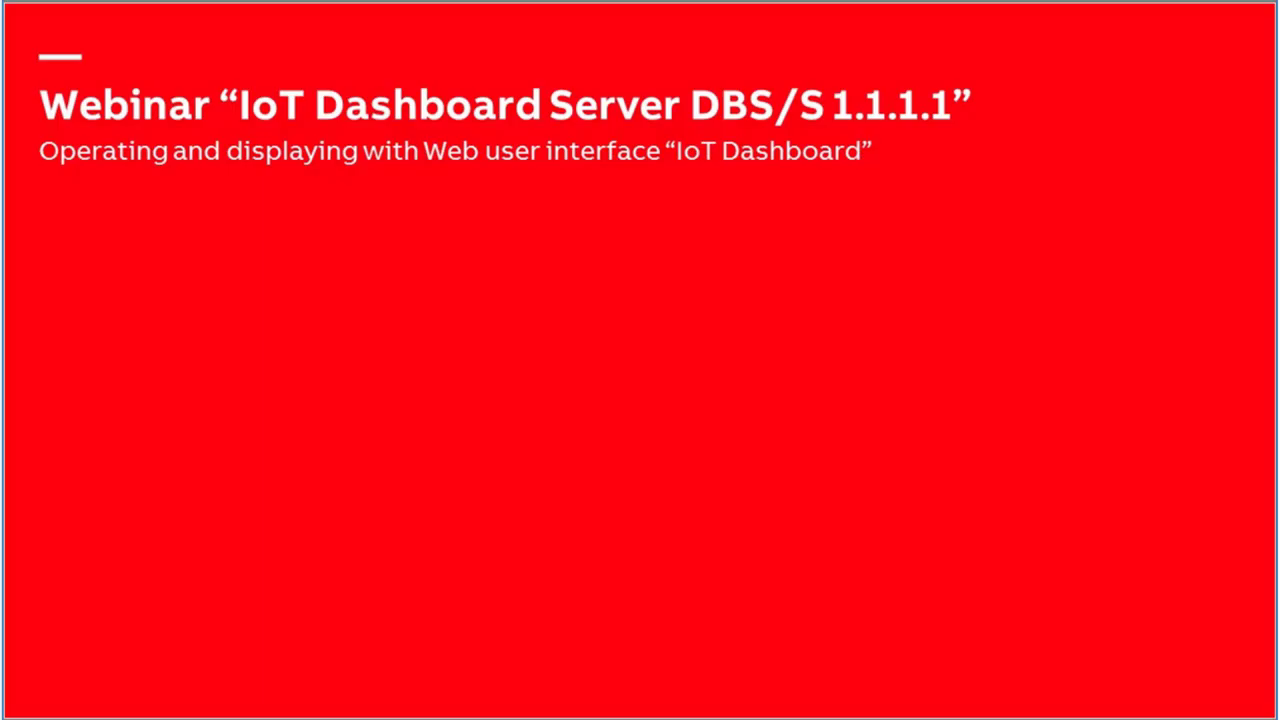